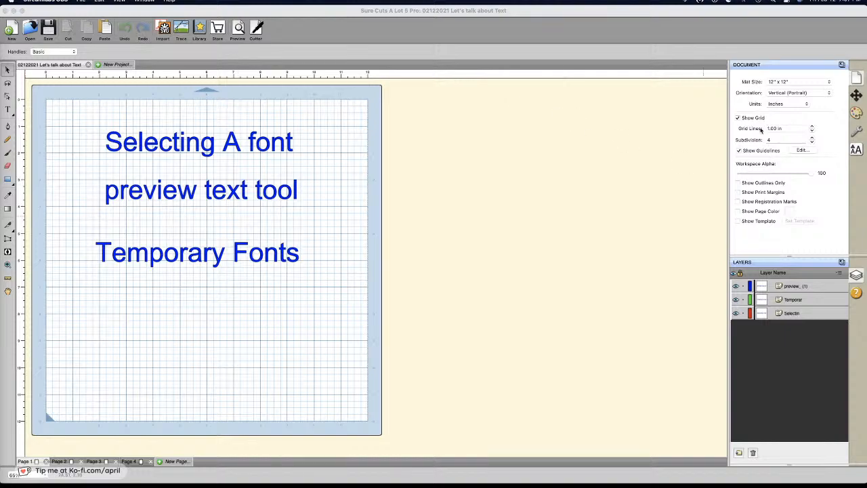
Step: Show the text settings and look through the installed fonts and their samples in the available font lists
left_click(856, 151)
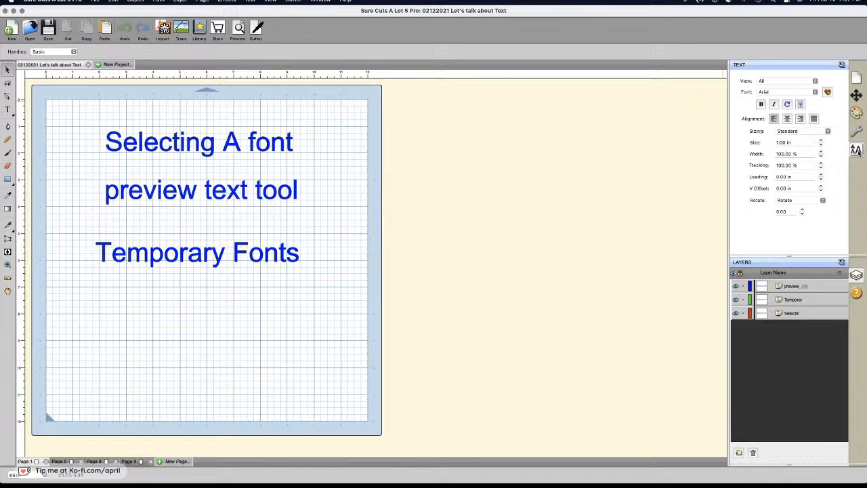
left_click(805, 92)
left_click(807, 93)
left_click(809, 93)
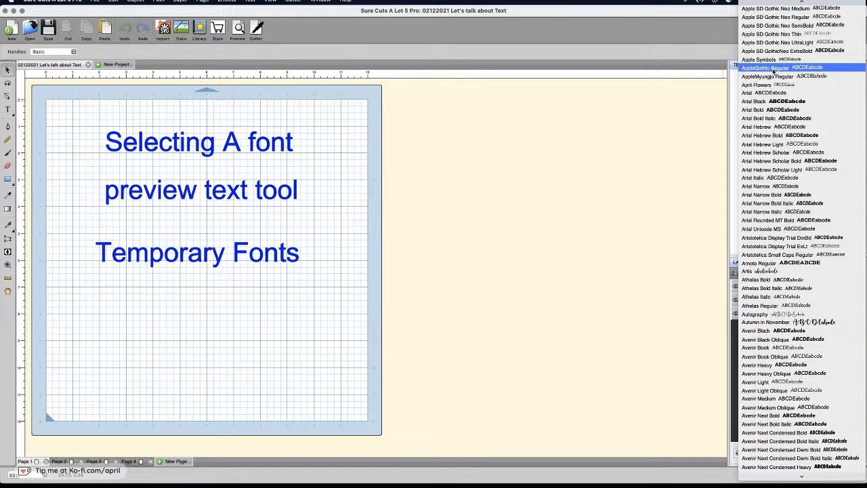
left_click(252, 3)
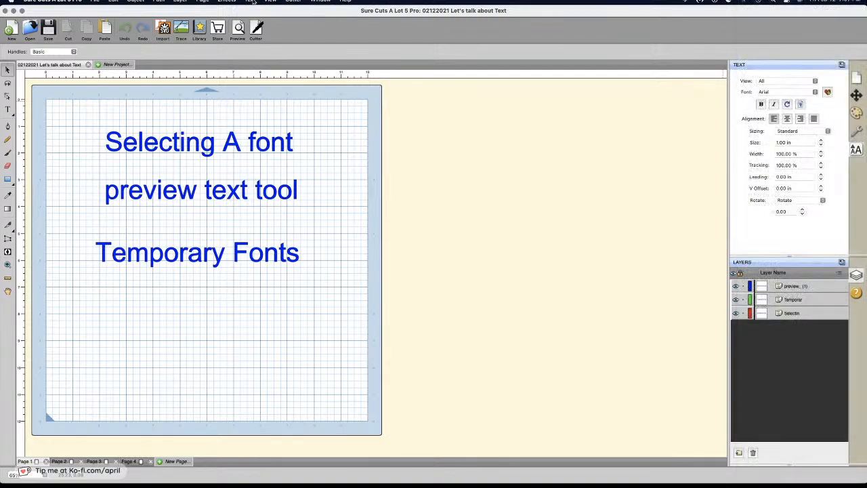
left_click(252, 2)
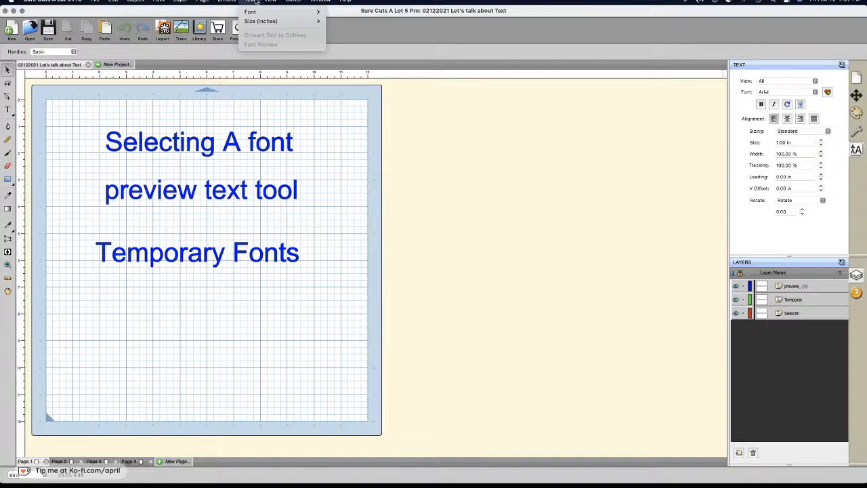
mouse_move(252, 15)
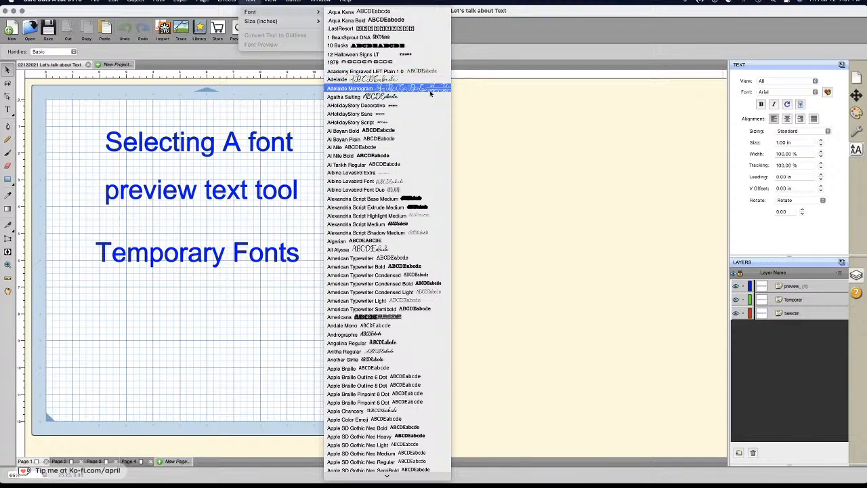
left_click(551, 106)
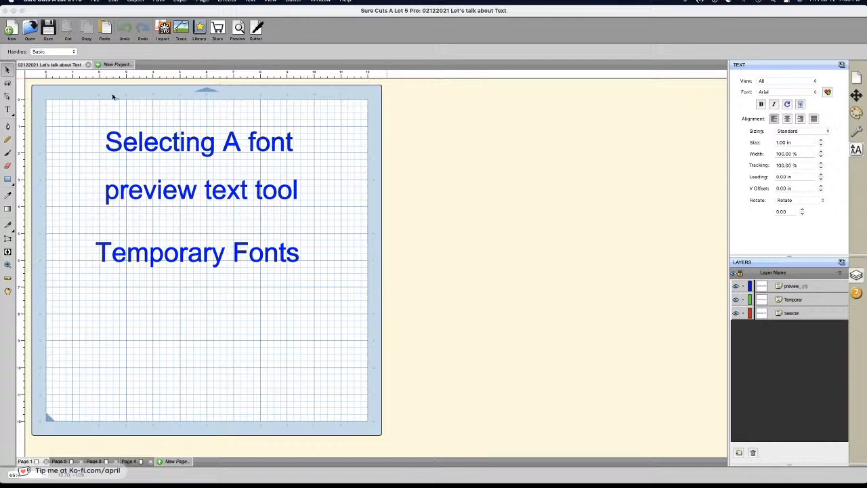
Step: Bring the library window beside the mat and examine the full character set of the Arial font
left_click_drag(0, 110, 594, 84)
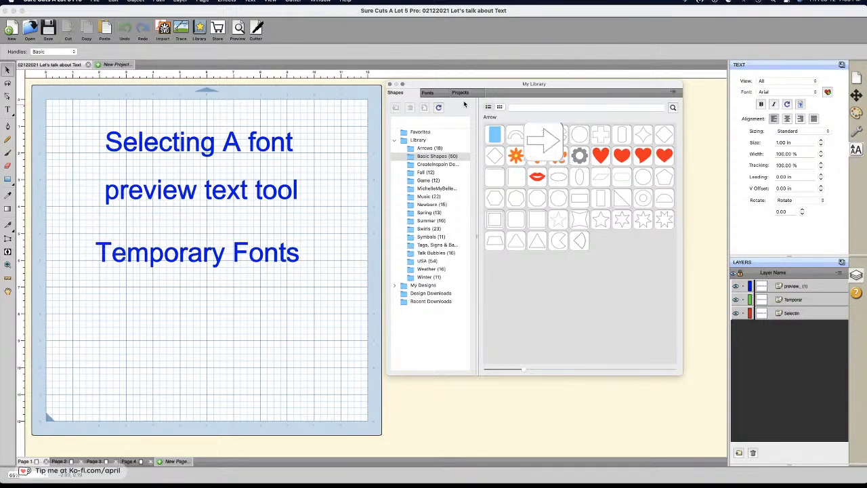
left_click(427, 95)
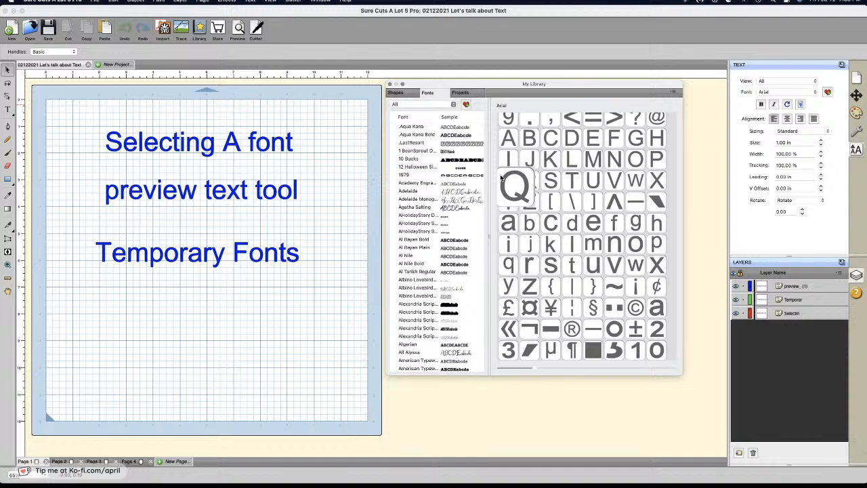
scroll(553, 277, "down", 3)
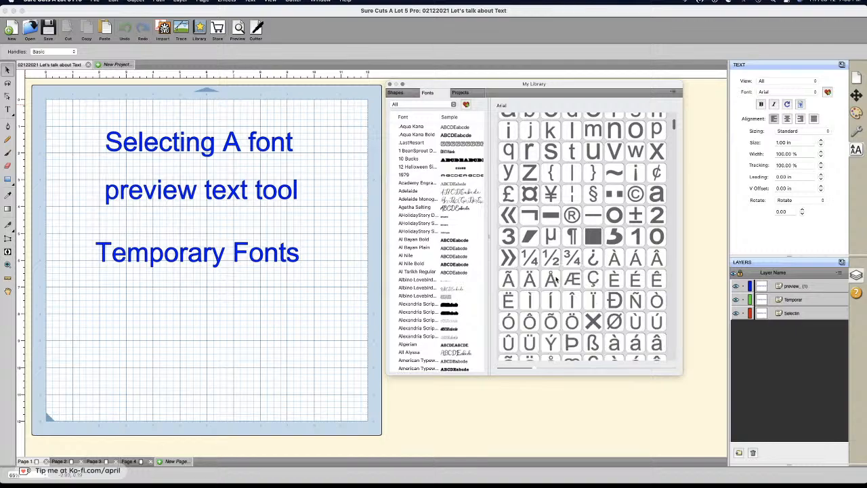
scroll(556, 279, "down", 1)
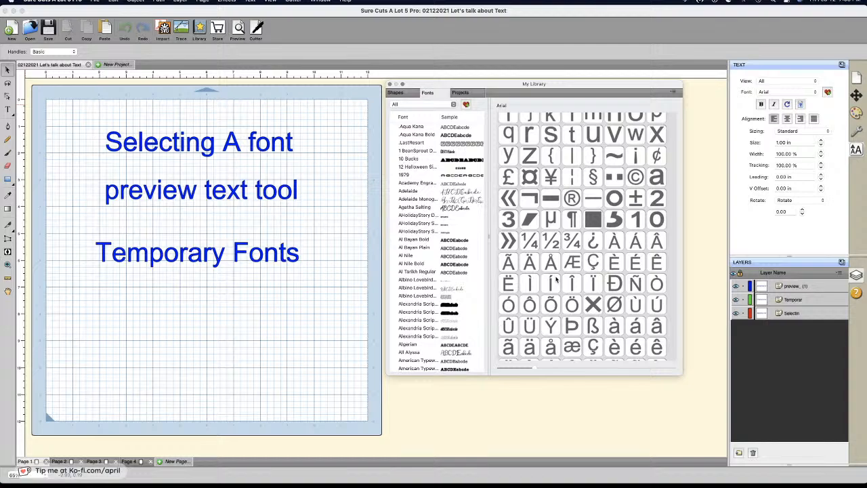
scroll(599, 320, "down", 10)
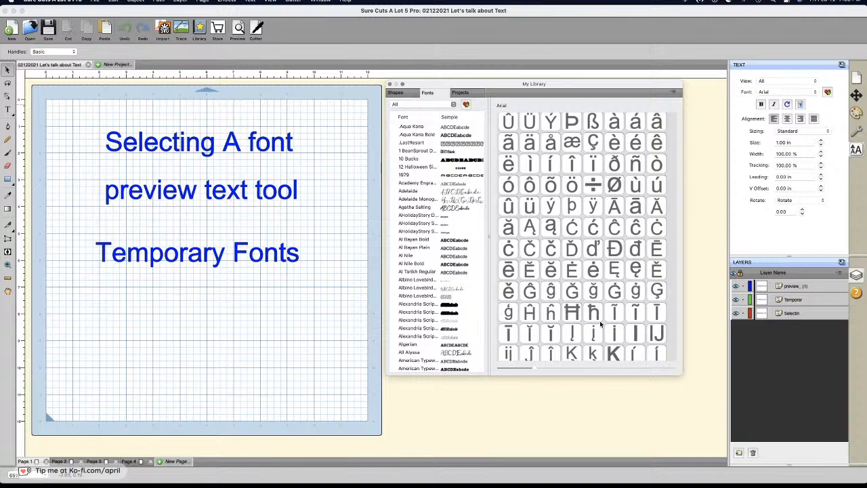
scroll(600, 325, "down", 3)
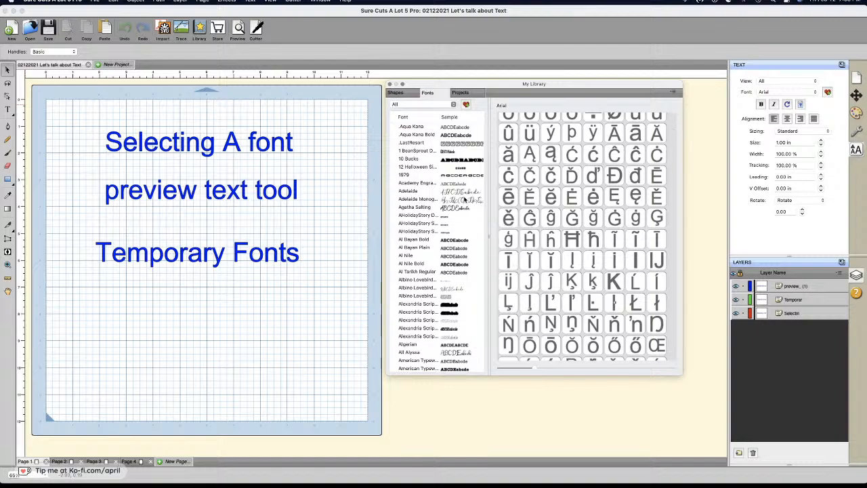
scroll(559, 284, "down", 3)
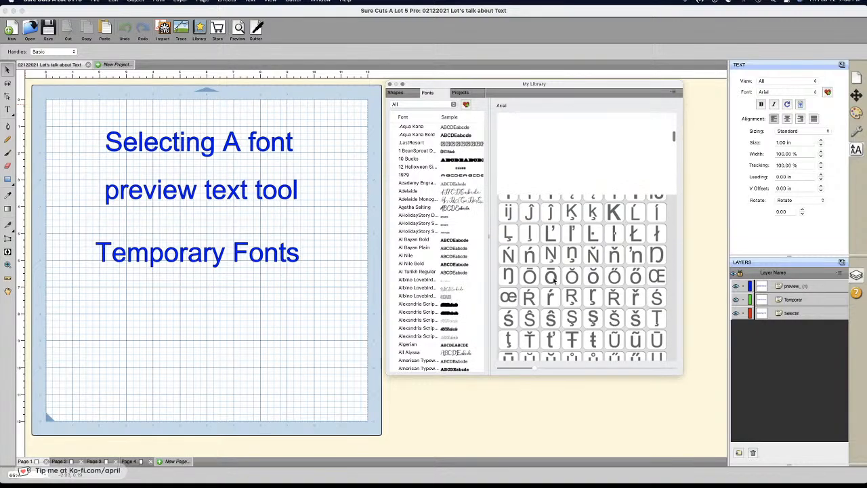
Step: Jump the library's font list to the letter S and examine the characters of Samantha Upright PRO
left_click(417, 103)
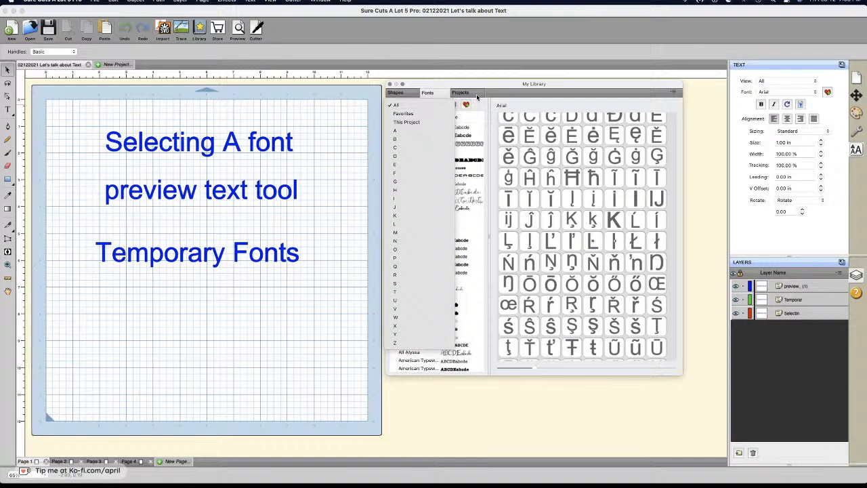
left_click(419, 284)
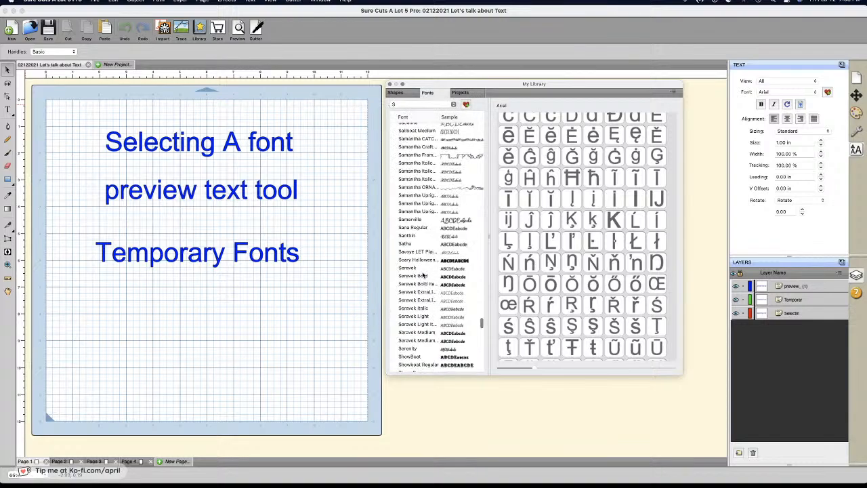
left_click(422, 204)
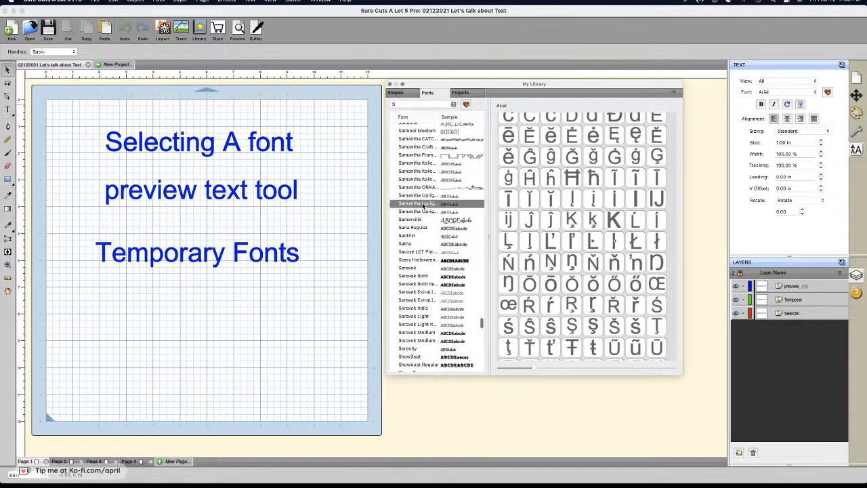
scroll(540, 251, "down", 8)
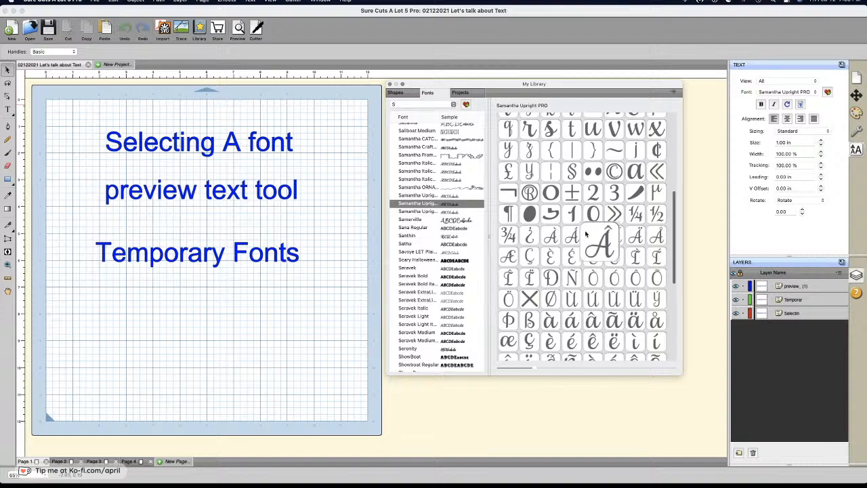
scroll(600, 321, "down", 3)
scroll(577, 316, "down", 5)
scroll(576, 316, "down", 3)
scroll(576, 317, "up", 3)
Step: Select Samantha Upright SWASH in the library and examine its characters through to the last glyphs
left_click(460, 214)
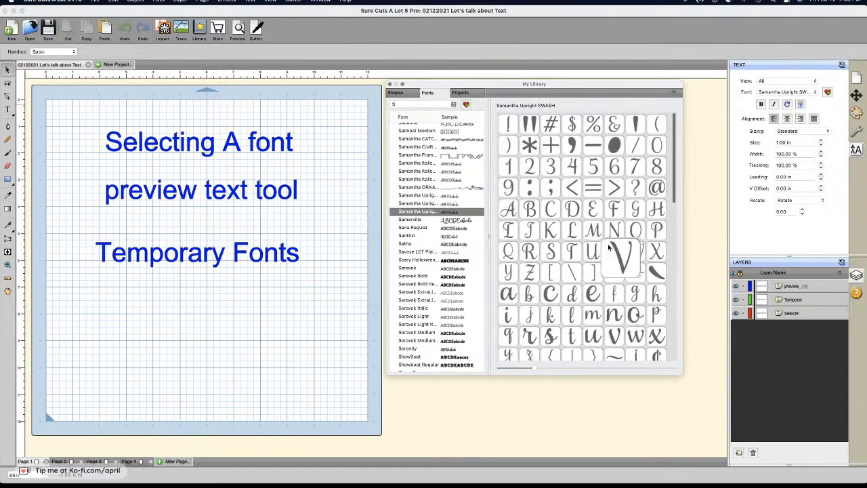
scroll(610, 250, "down", 5)
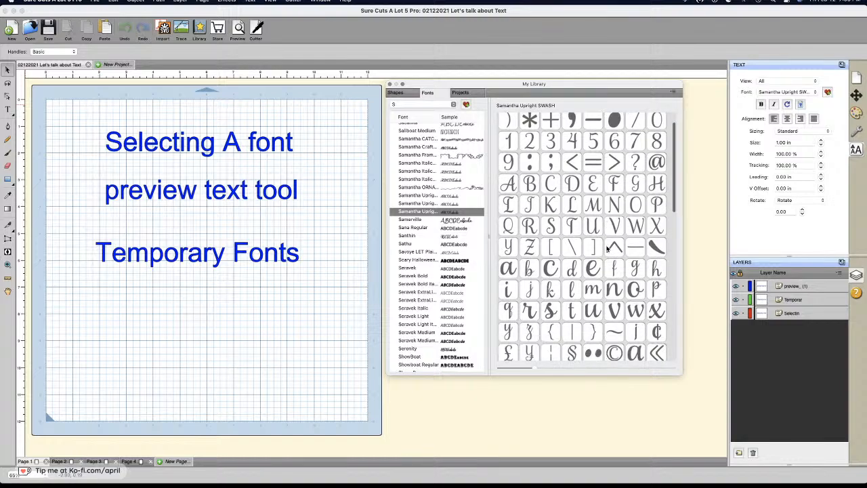
scroll(673, 196, "down", 10)
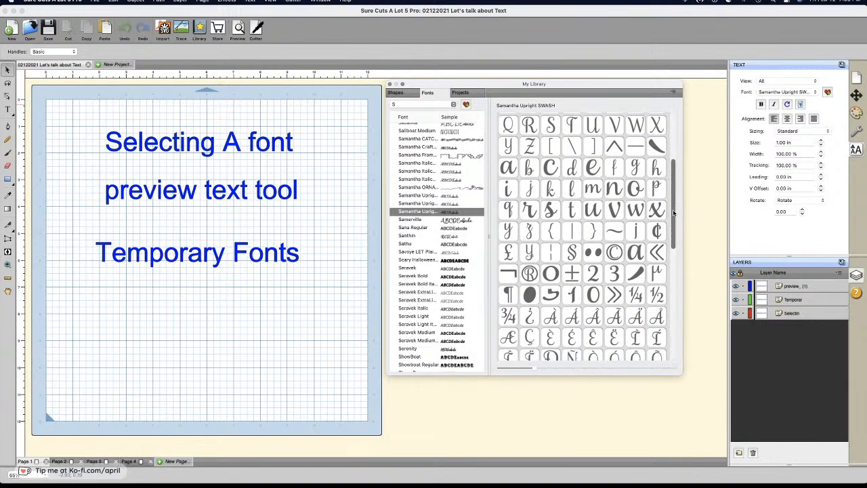
scroll(673, 324, "down", 3)
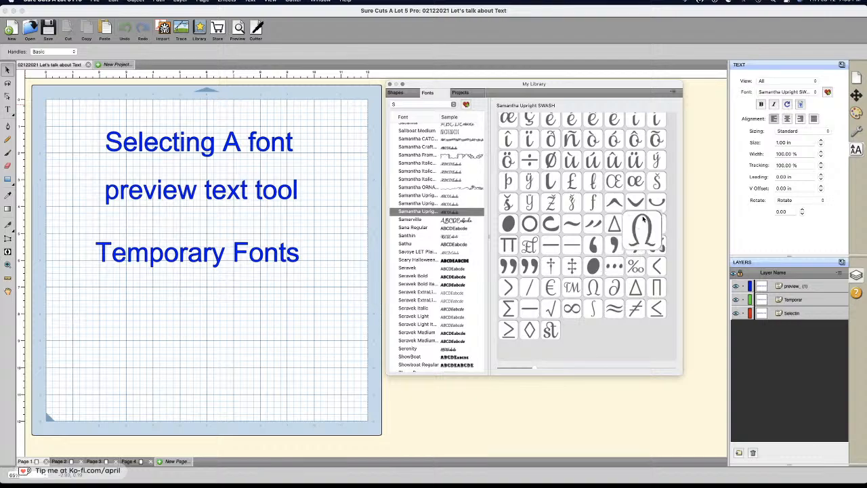
Step: Search the application's commands for "gli" and choose the I Love Glitter font from the matches
left_click(345, 2)
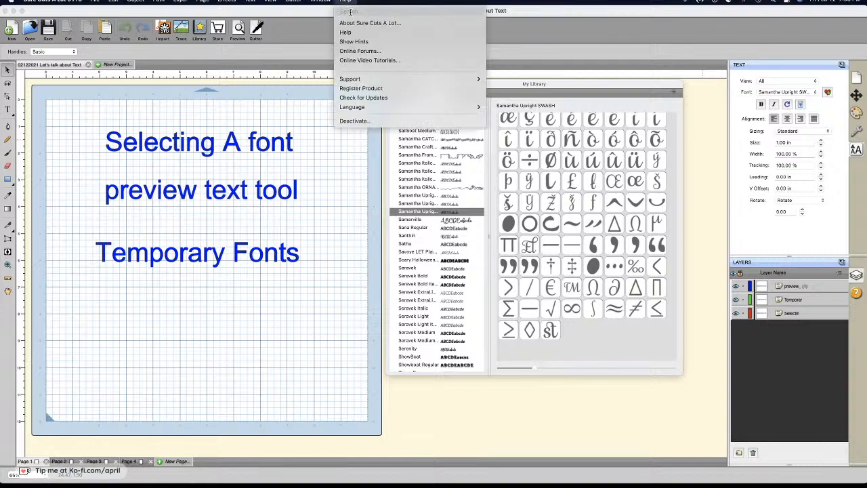
type("i")
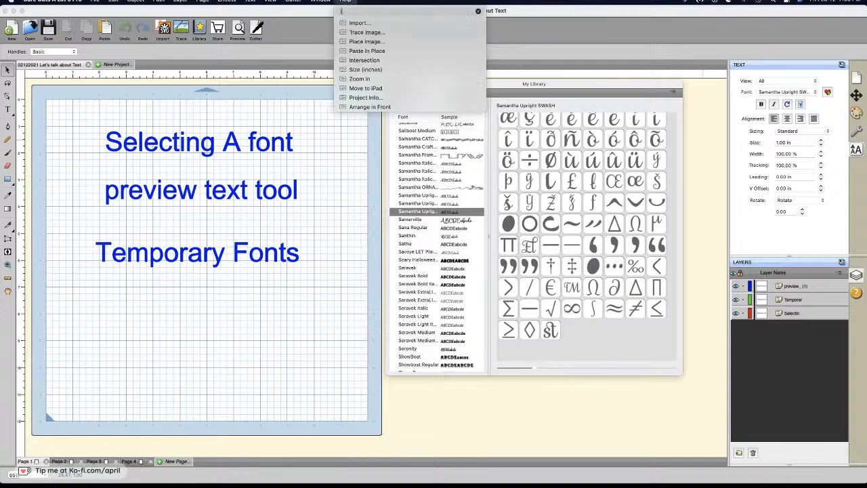
key("BackSpace")
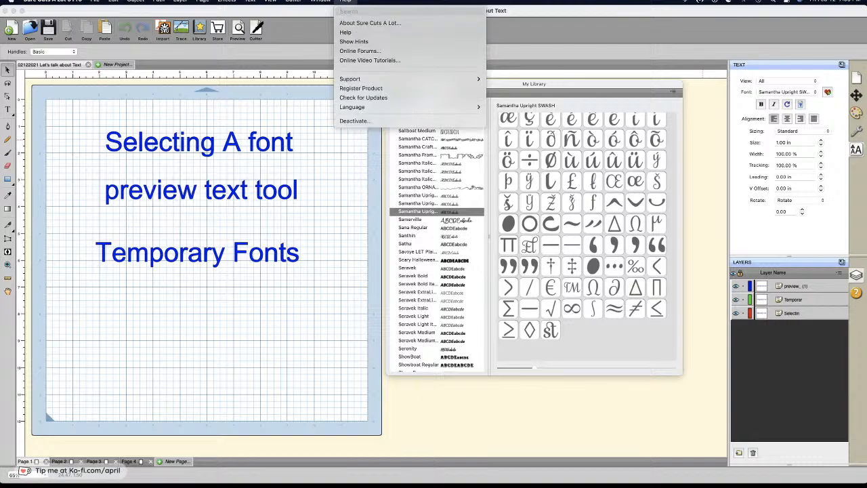
type("gli")
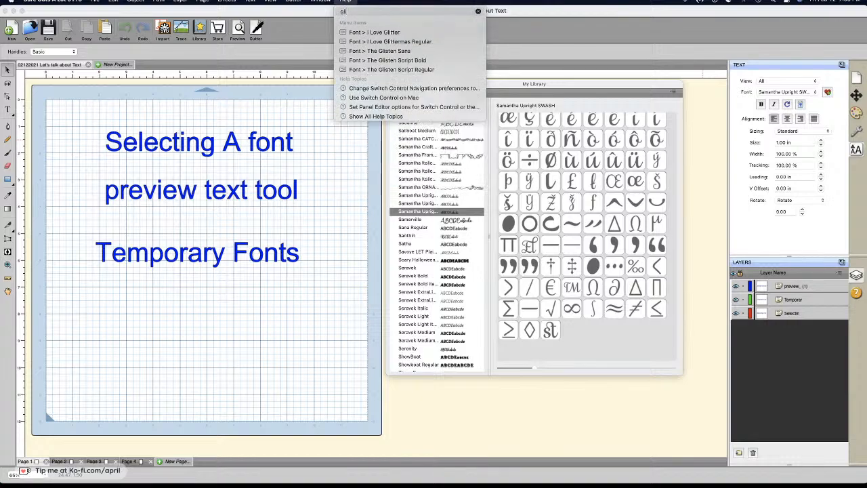
mouse_move(366, 31)
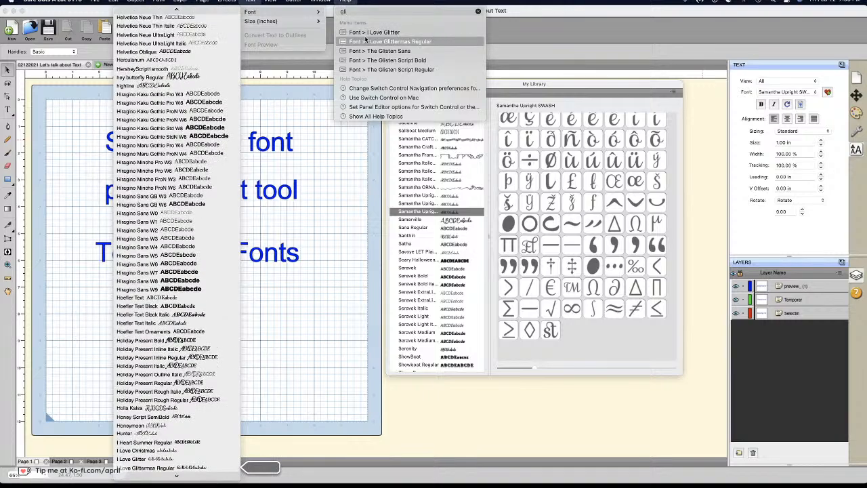
left_click(368, 33)
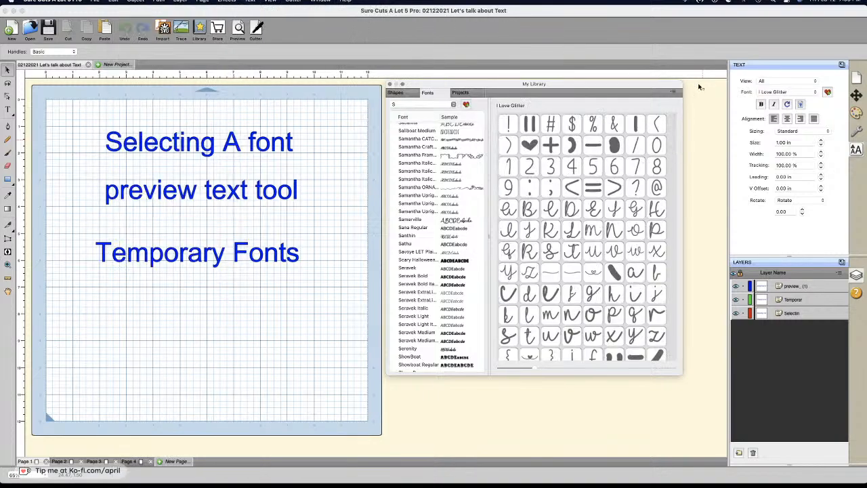
Step: Check I Love Glitter in the text settings' font list and jump the library's font list to the letter I
left_click(792, 92)
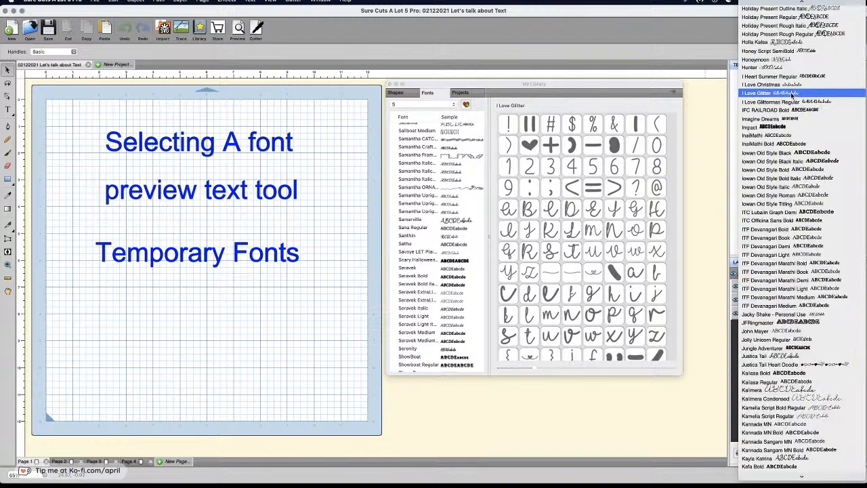
left_click(424, 103)
left_click(424, 105)
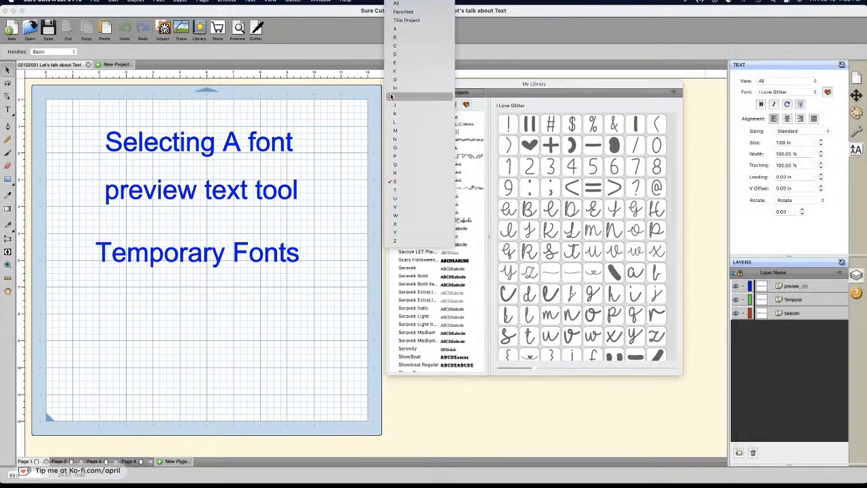
left_click(395, 103)
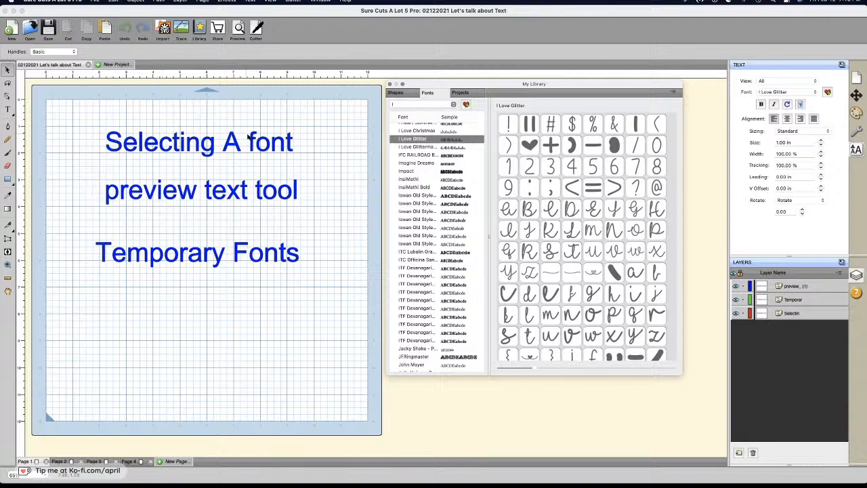
Step: Open Font Preview for the "Selecting A font" text and move its window up over the mat's upper edge
left_click(281, 143)
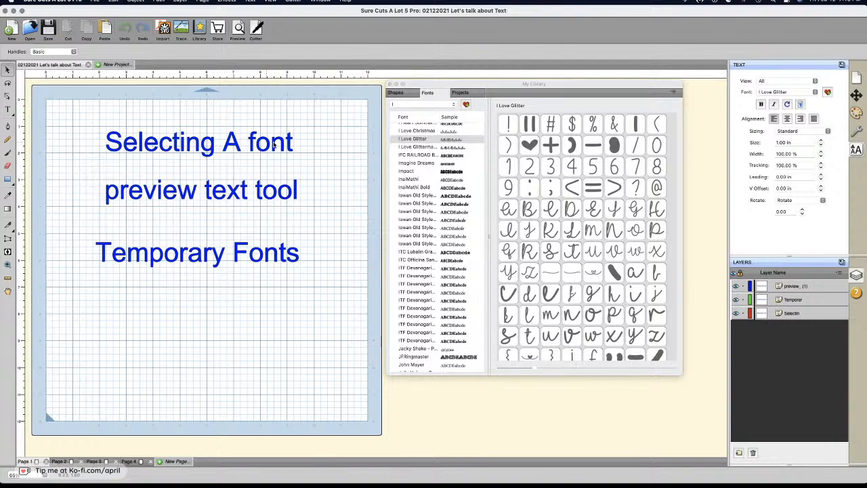
left_click(291, 143)
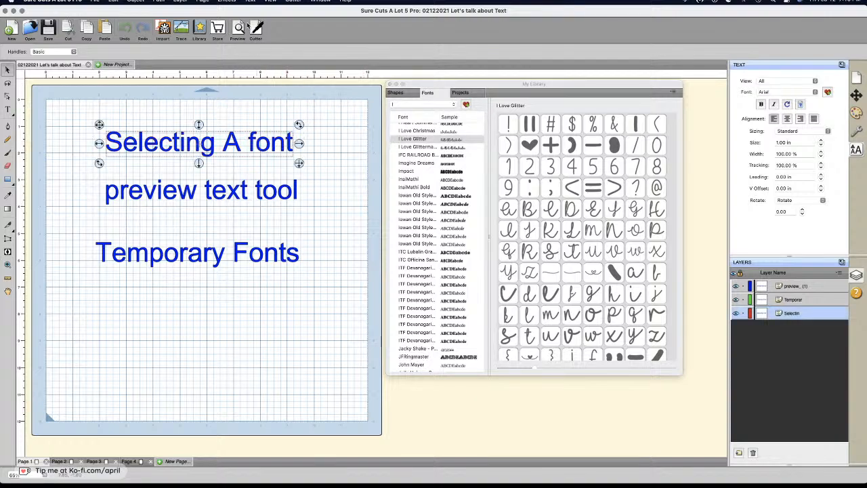
left_click(250, 2)
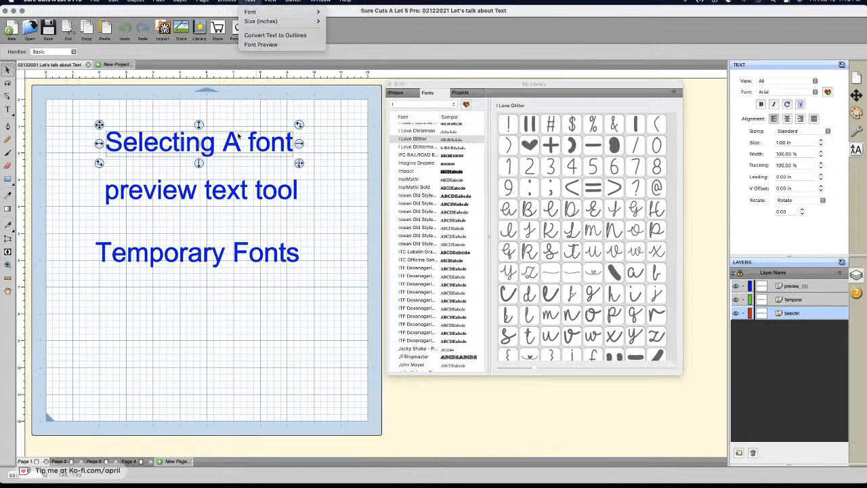
left_click(254, 45)
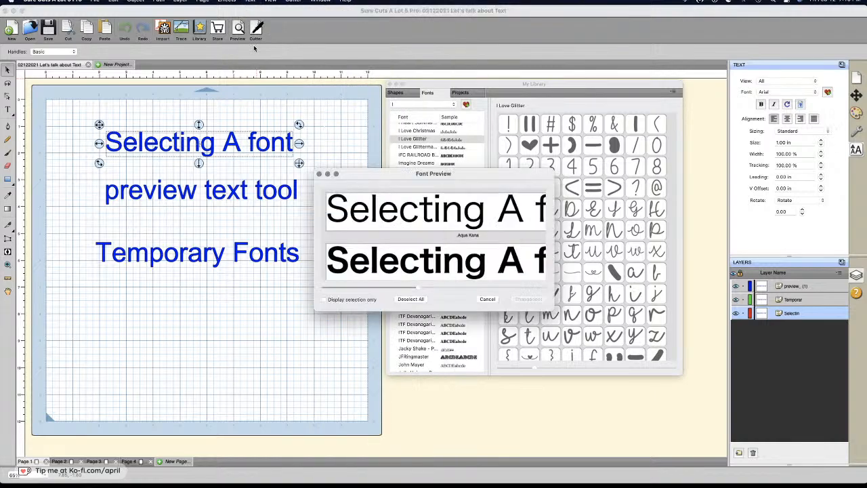
left_click_drag(373, 174, 329, 98)
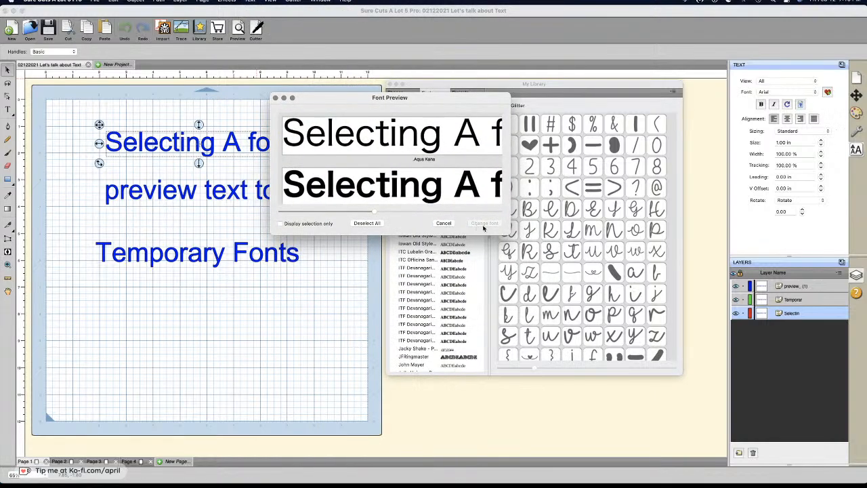
Step: Enlarge the Font Preview window and shrink its samples until they line up in two columns
left_click_drag(508, 232, 776, 474)
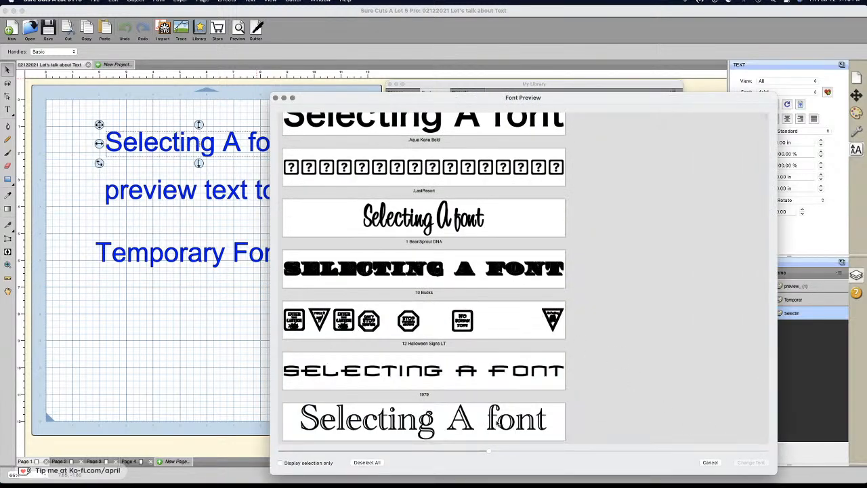
left_click_drag(489, 452, 412, 451)
scroll(462, 353, "up", 2)
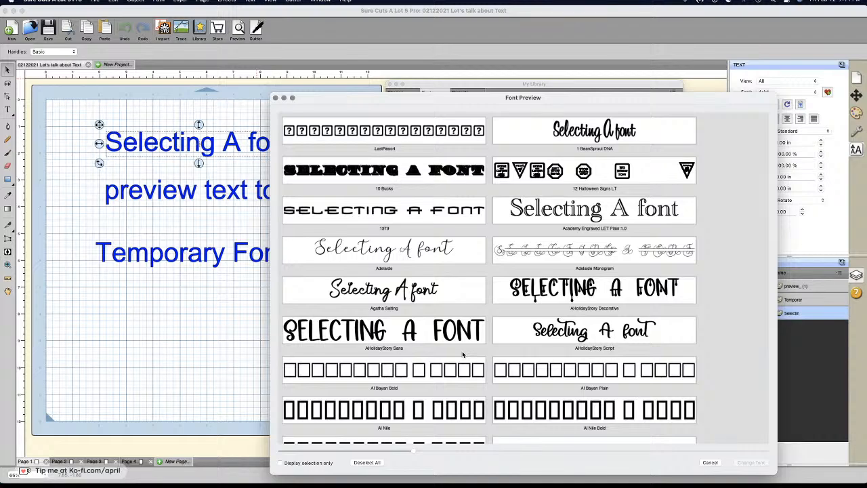
Step: Select the Adelaide, AHolidayStory Sans and 1 BeanSprout DNA samples together in Font Preview
left_click(393, 256)
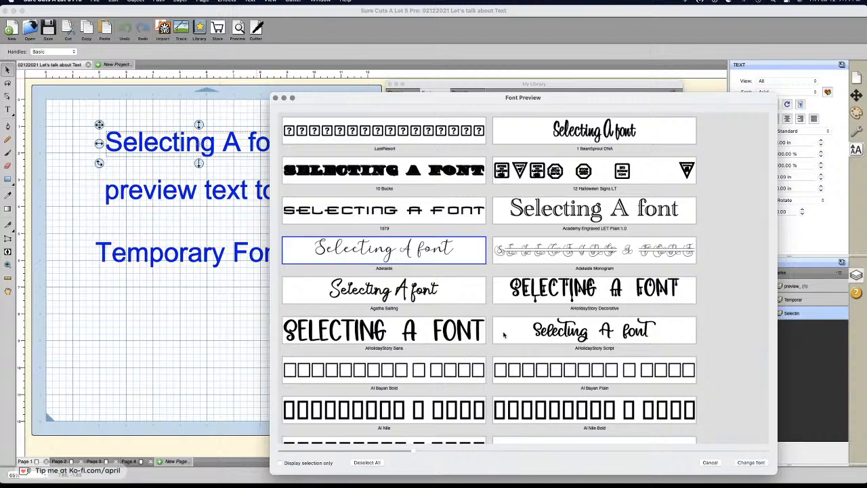
left_click(463, 337, "super")
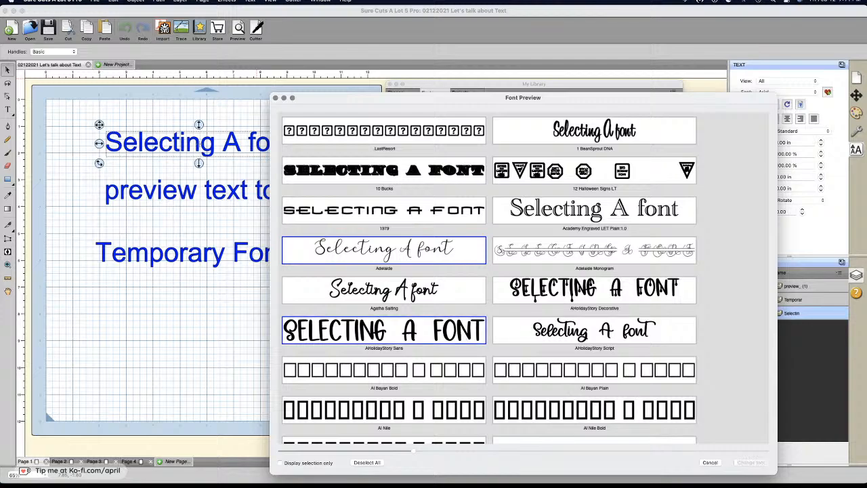
scroll(575, 194, "up", 1)
left_click(614, 173, "super")
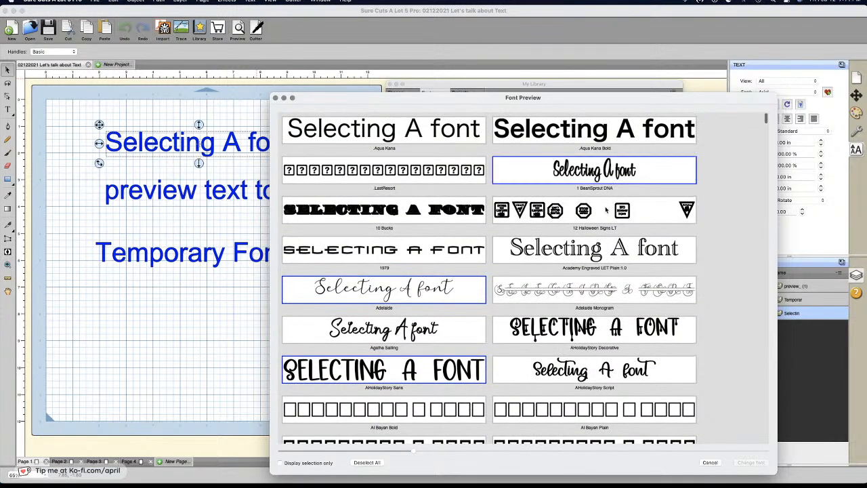
Step: Add Algerian and Anitha Regular to the fonts selected for the "Selecting A font" text
scroll(607, 208, "down", 4)
scroll(599, 221, "down", 5)
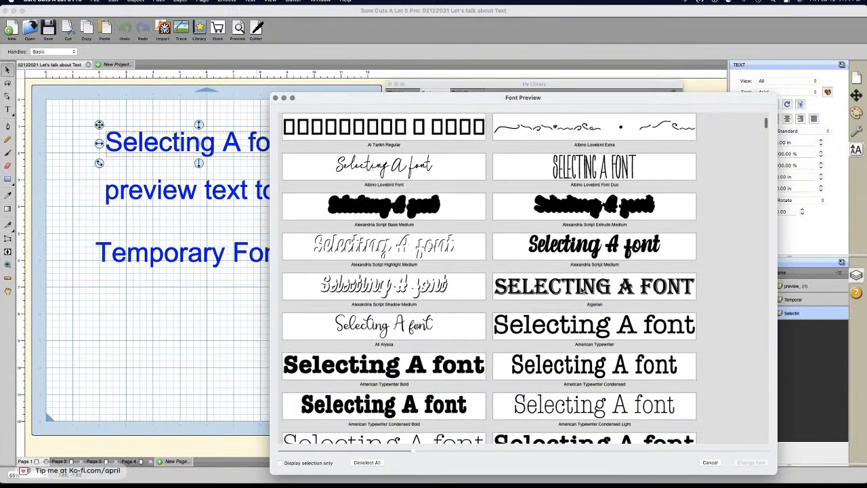
scroll(584, 290, "down", 2)
left_click(560, 218, "super")
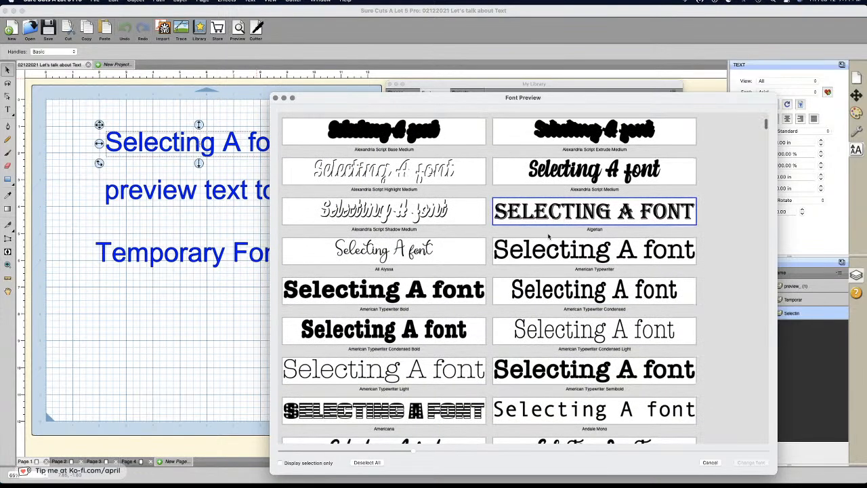
scroll(480, 335, "down", 2)
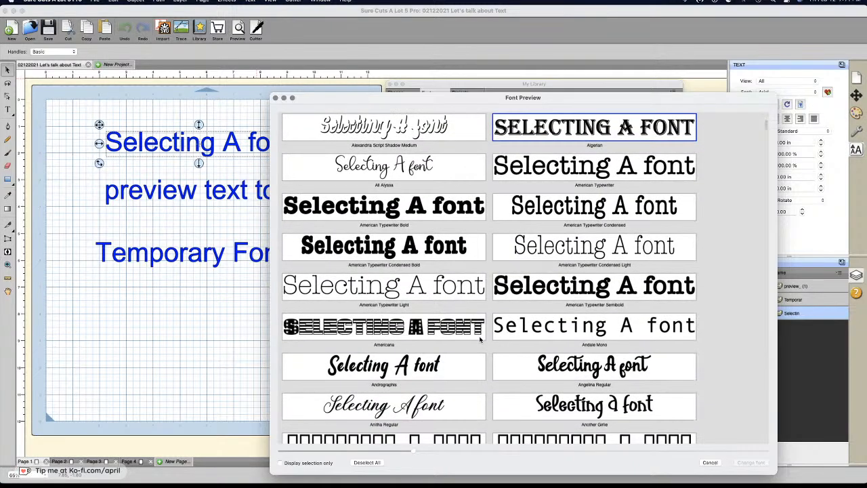
scroll(480, 341, "down", 2)
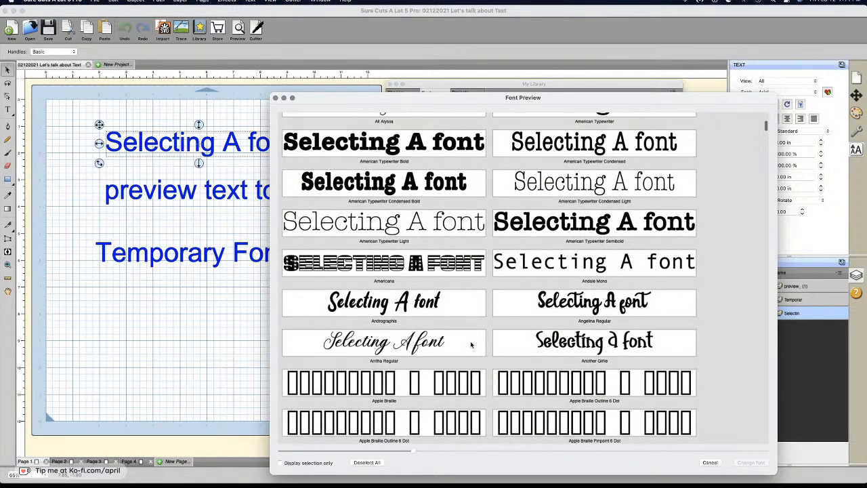
left_click(454, 341)
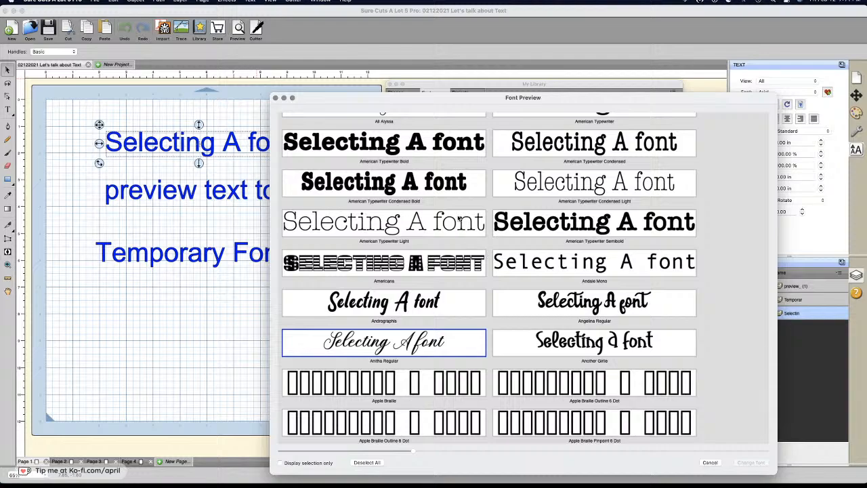
Step: Display only the selected fonts and deselect Anitha Regular, Adelaide, 1 BeanSprout DNA and Algerian, keeping AHolidayStory Sans
left_click(281, 463)
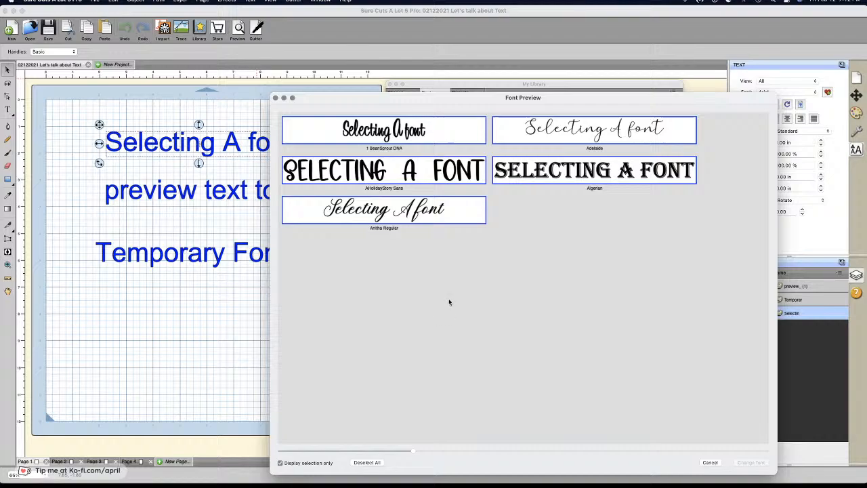
left_click(417, 214)
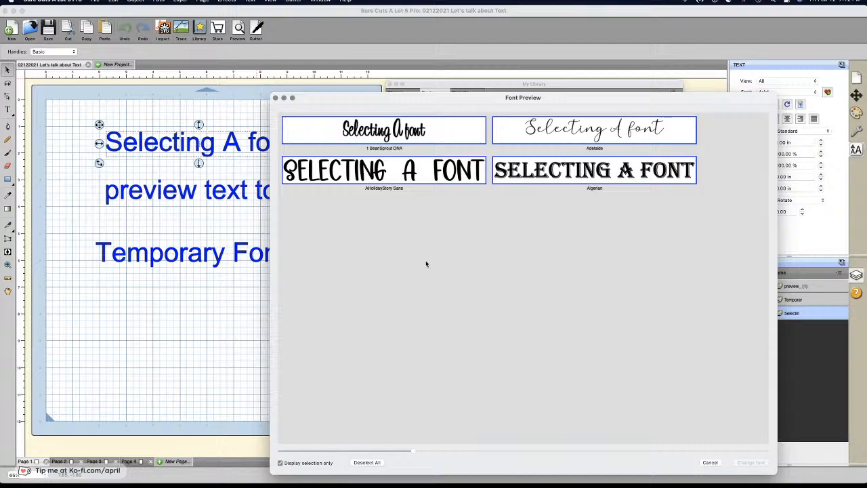
left_click(538, 145)
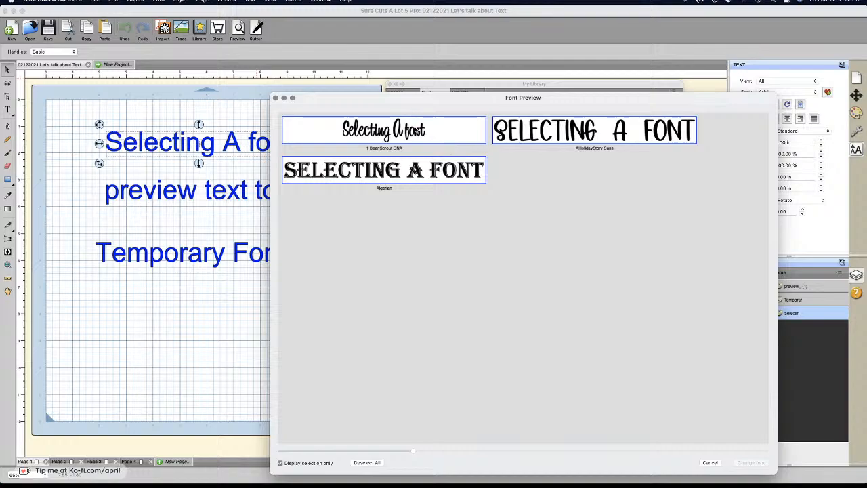
left_click(374, 130)
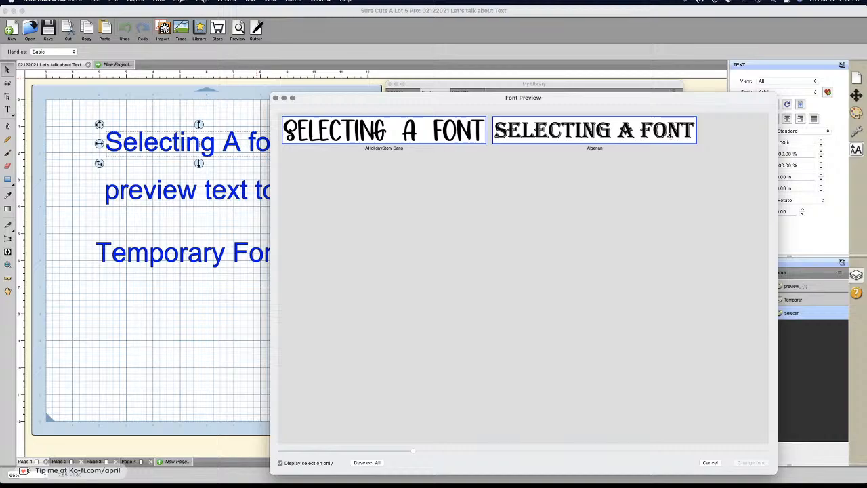
left_click(670, 134)
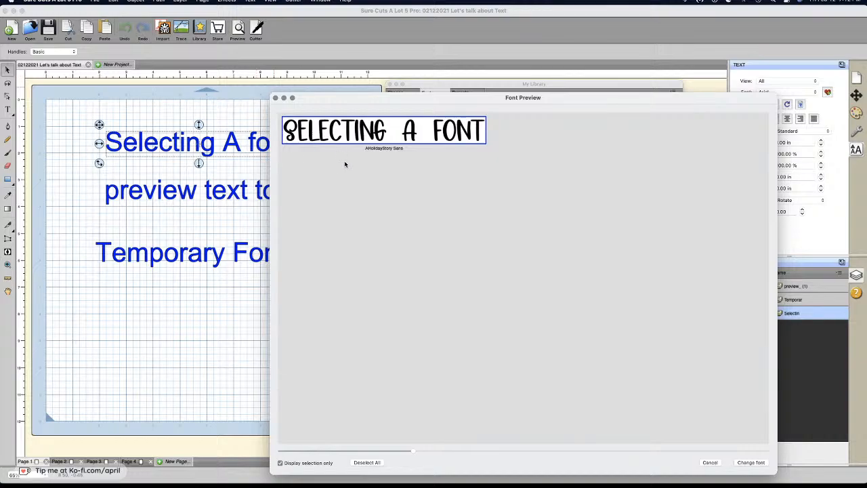
Step: Change the "Selecting A font" text to AHolidayStory Sans and enlarge it proportionally across most of the mat
left_click(750, 462)
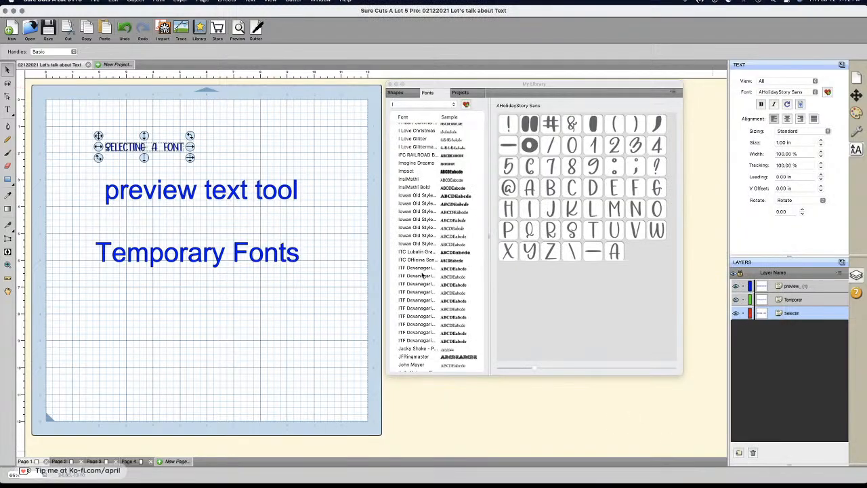
left_click_drag(191, 158, 313, 294)
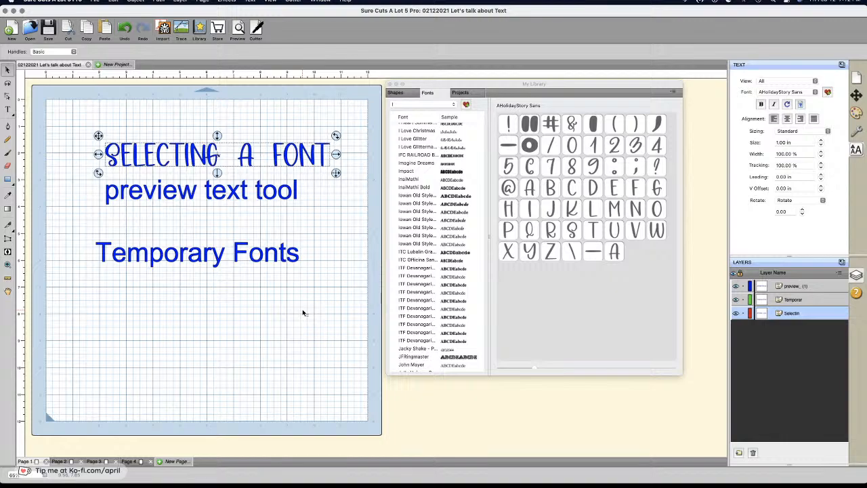
Step: Search the application's commands for "gli" and close the search without choosing a font
left_click(348, 1)
type("gli")
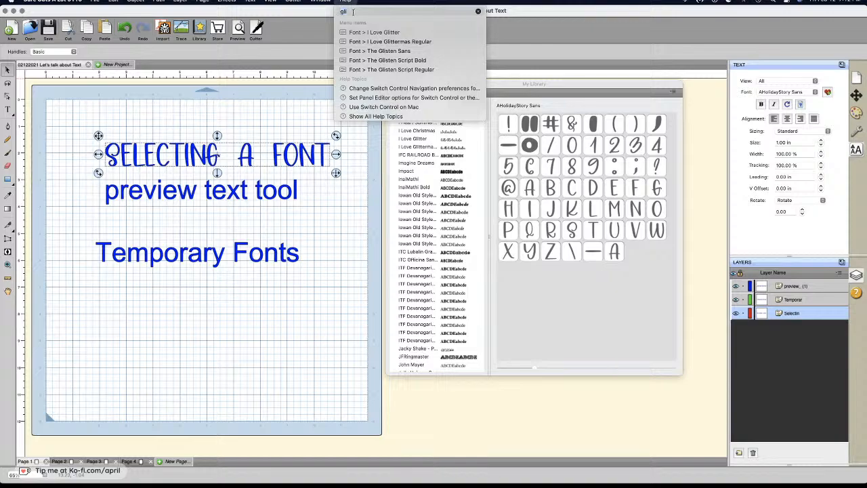
left_click(246, 208)
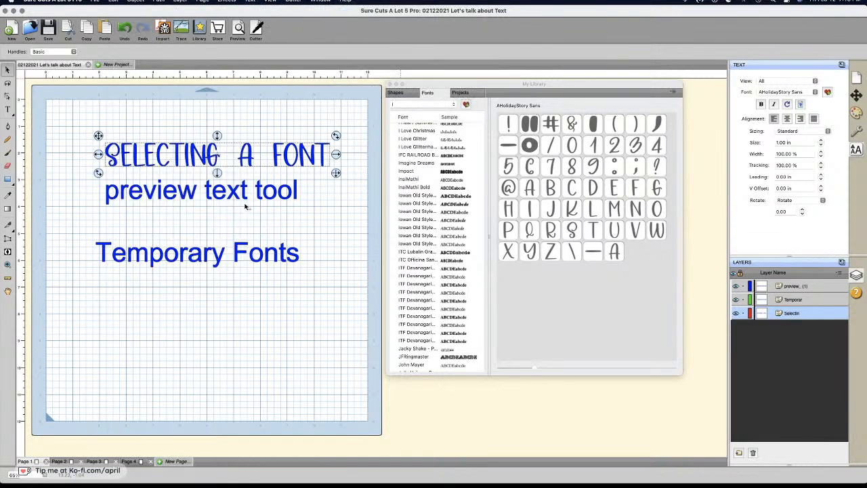
Step: Enlarge the "preview text tool" text proportionally to nearly the mat's full width
left_click(246, 199)
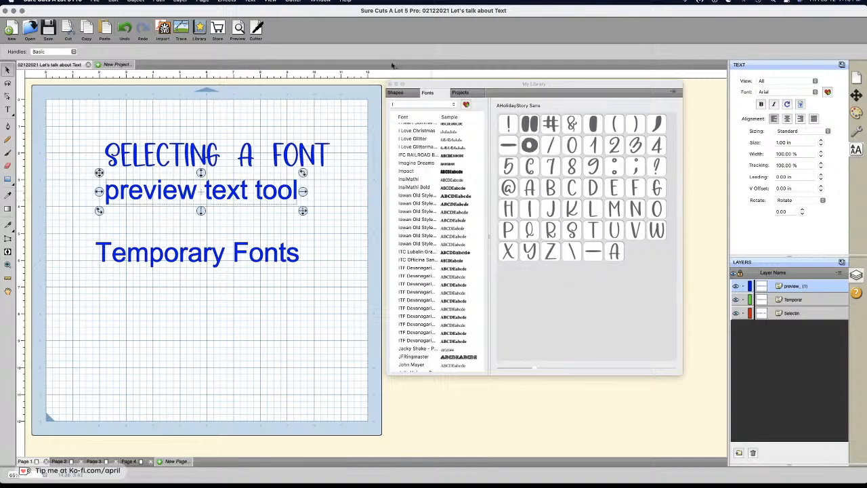
left_click(313, 222)
left_click_drag(314, 222, 365, 245)
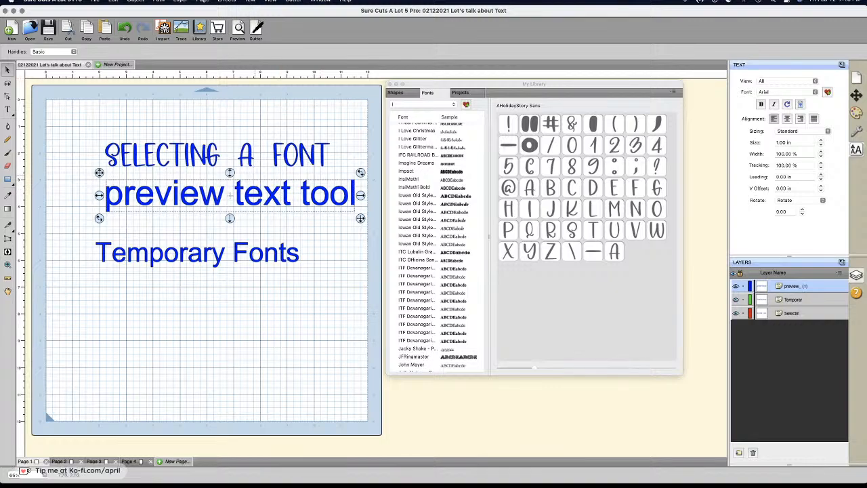
Step: Open Font Preview for the "preview text tool" text, enlarge its window and shrink the samples to two columns
left_click(250, 1)
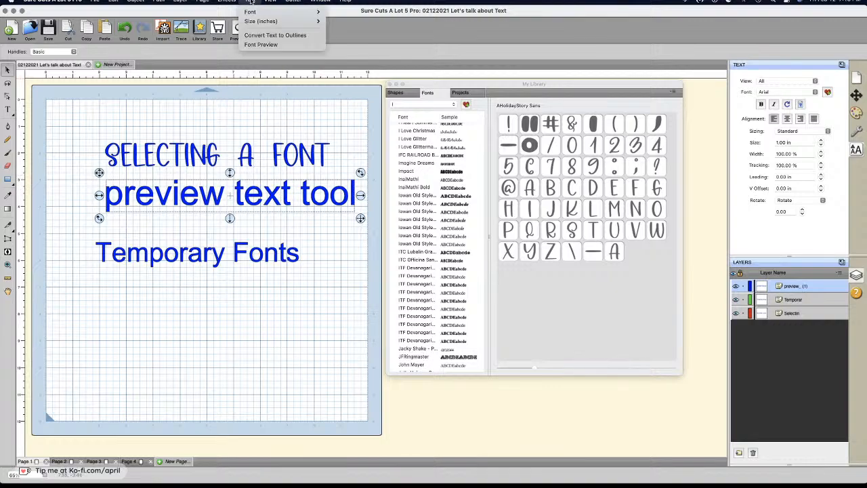
left_click(258, 44)
left_click_drag(550, 311, 787, 477)
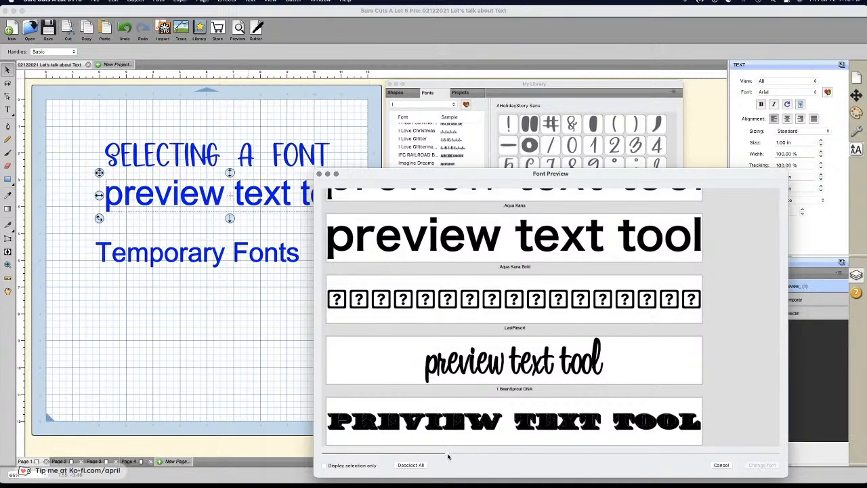
scroll(447, 423, "down", 1)
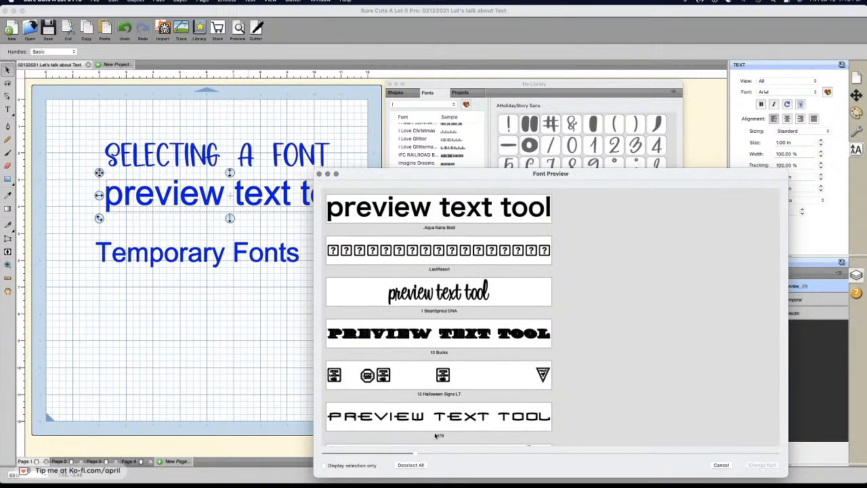
left_click_drag(416, 454, 388, 455)
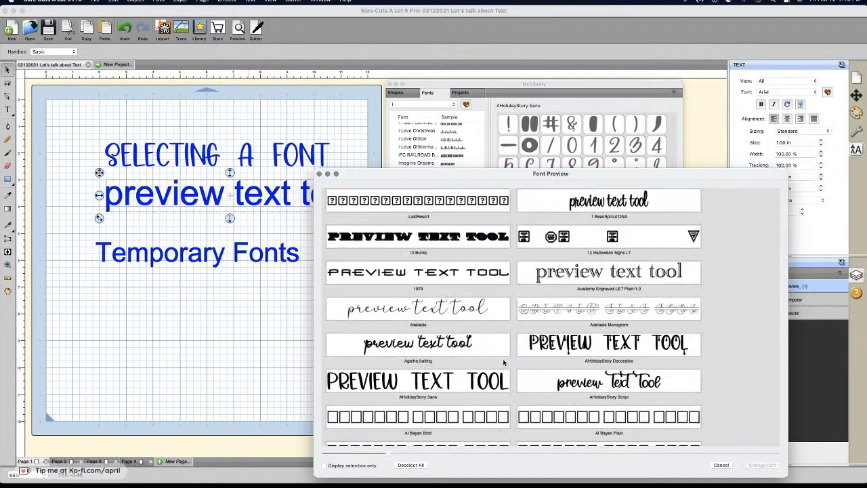
Step: Select the AHolidayStory Decorative, 1979 and AHolidayStory Sans samples for the "preview text tool" text
scroll(515, 359, "down", 1)
left_click(587, 323)
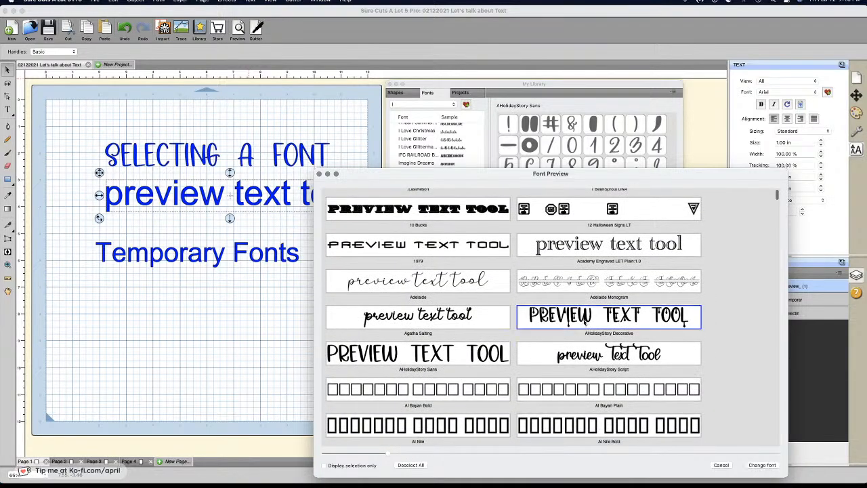
left_click(391, 248)
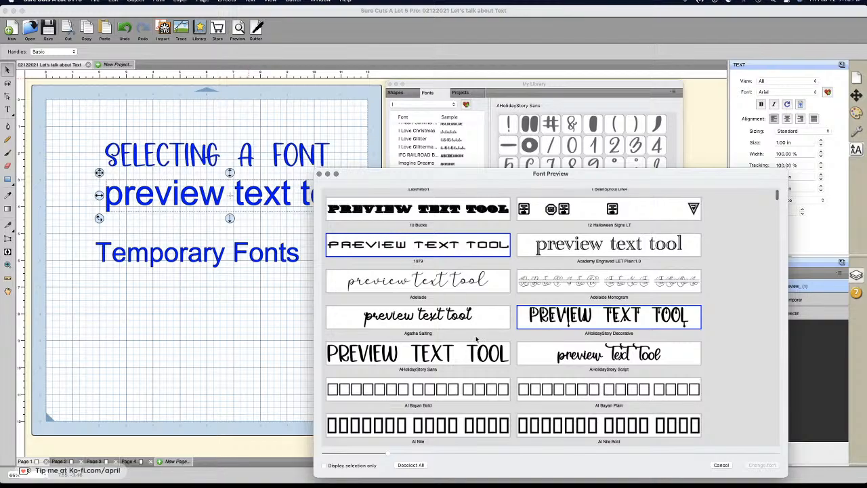
scroll(476, 338, "down", 2)
left_click(451, 313)
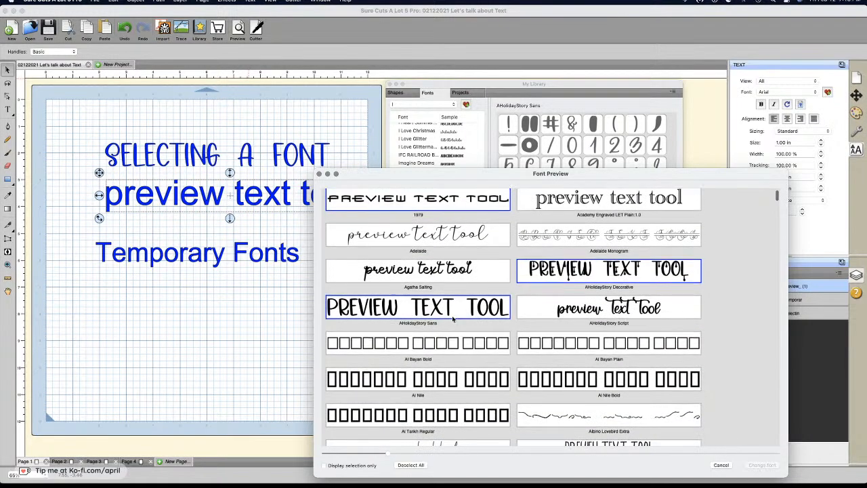
Step: Add Andrographis and Arial Bold Italic to the selected font samples
scroll(453, 319, "down", 15)
scroll(452, 318, "down", 5)
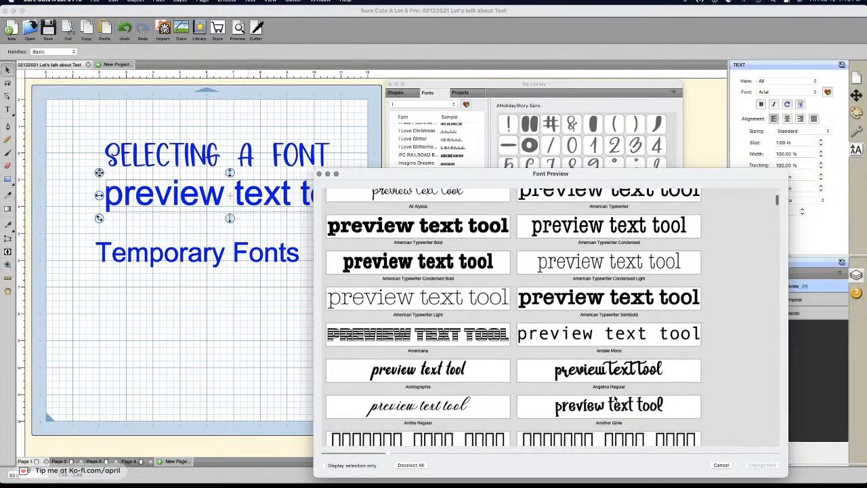
left_click(419, 366)
scroll(529, 362, "down", 5)
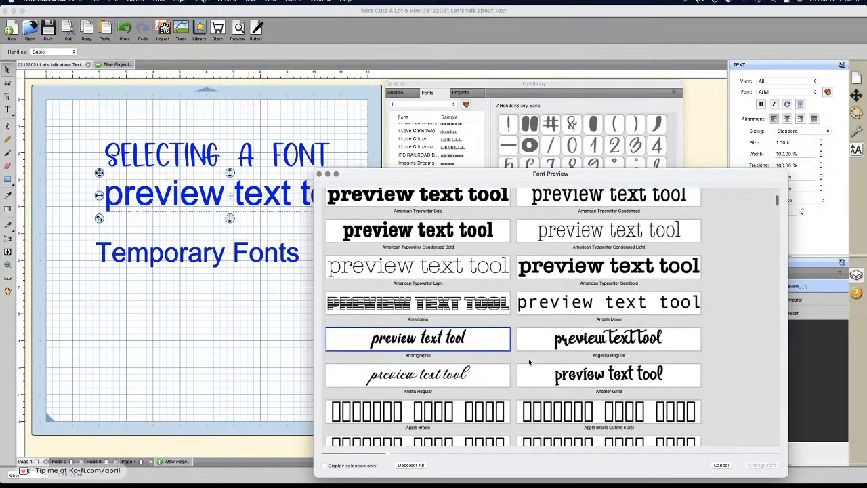
scroll(529, 362, "down", 6)
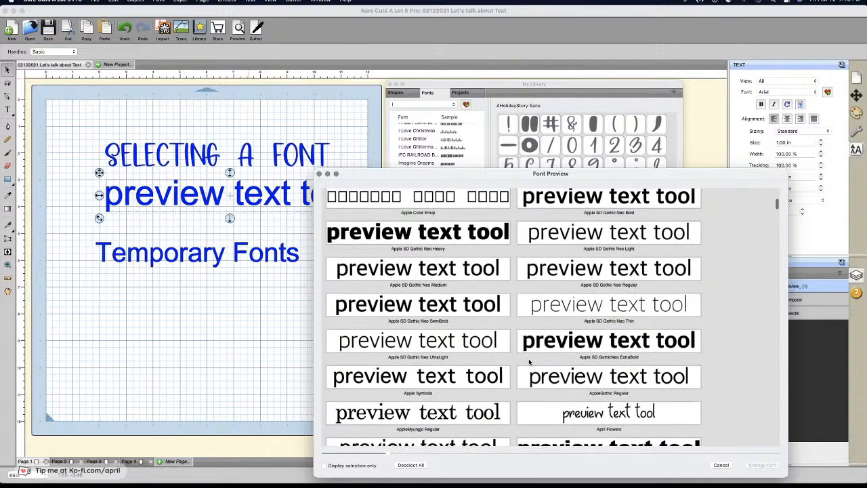
left_click(581, 369)
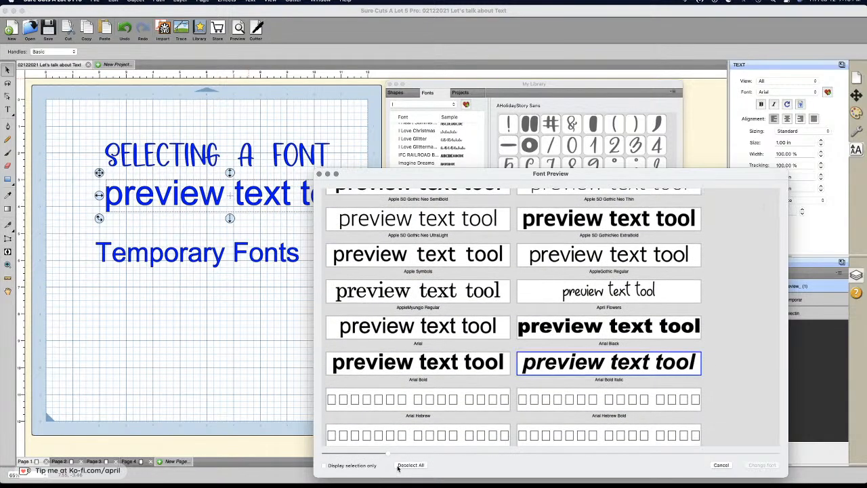
Step: Display only the selected font samples and deselect 1979, Andrographis, Arial Bold Italic and AHolidayStory Decorative
left_click(324, 466)
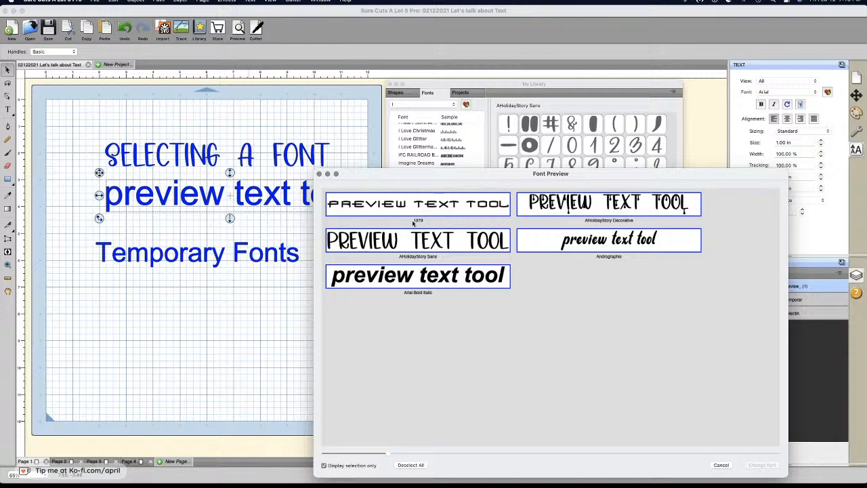
left_click(472, 207)
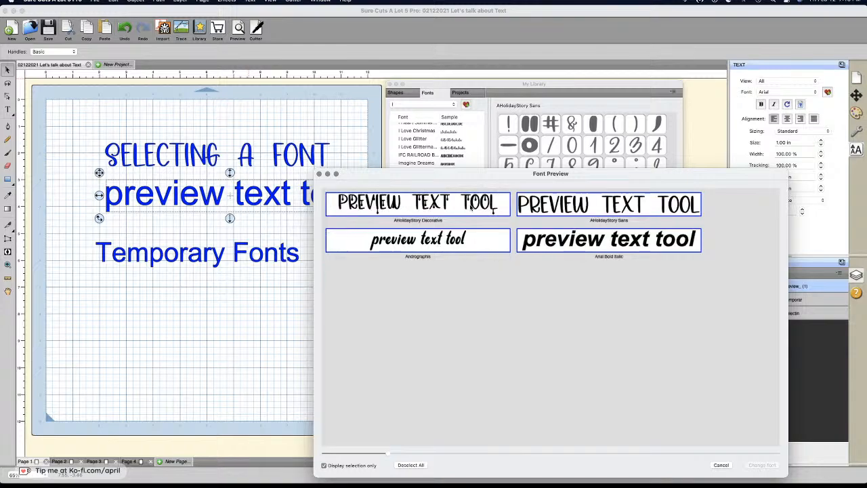
left_click(473, 251)
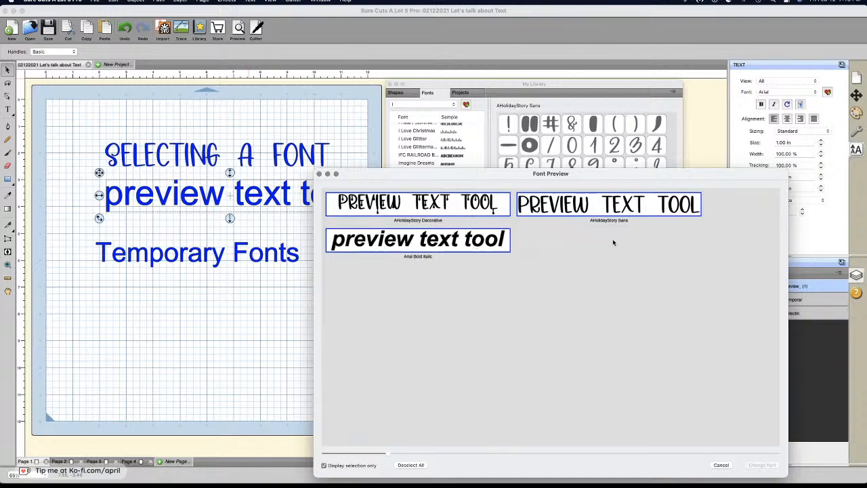
left_click(500, 248)
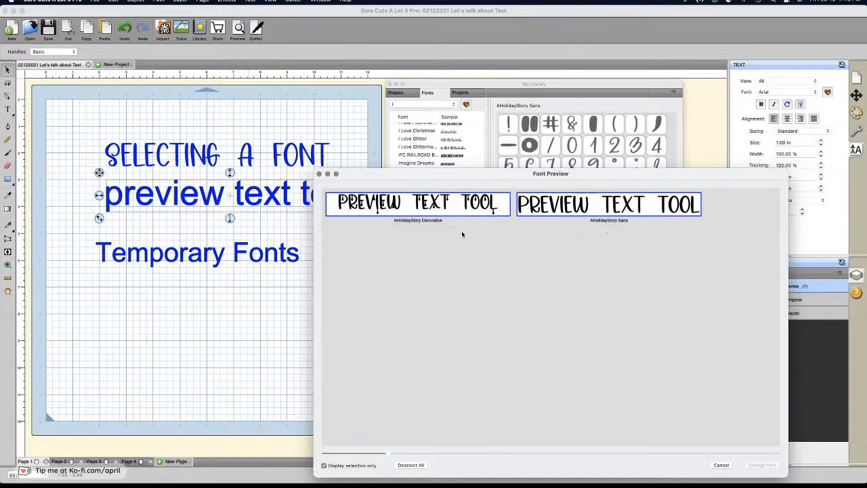
left_click(462, 210)
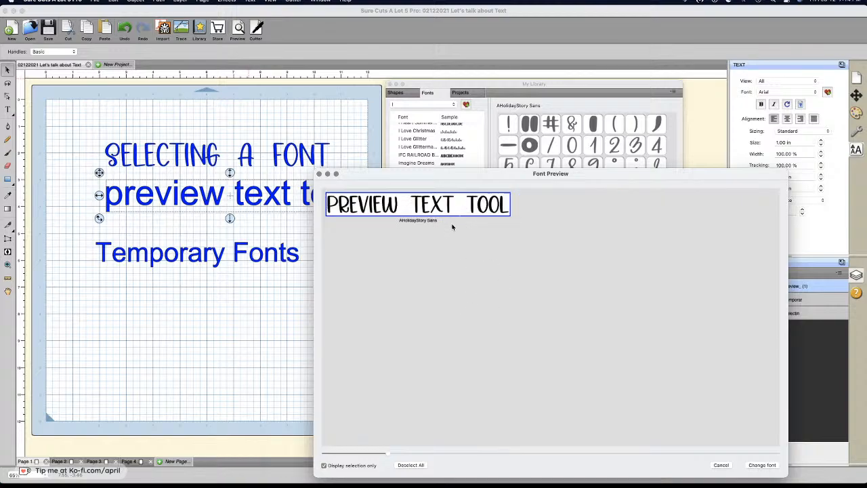
Step: Apply AHolidayStory Sans to the "preview text tool" text and enlarge it proportionally to slightly wider than the "Selecting A Font" text
left_click(764, 466)
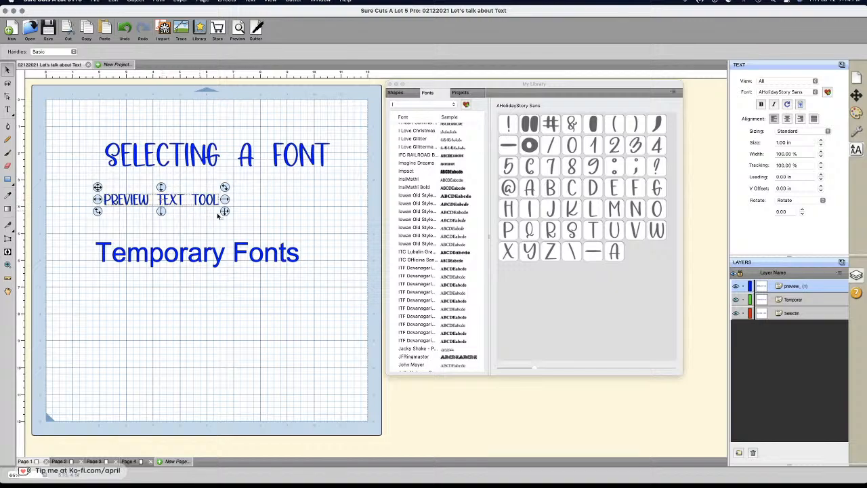
left_click_drag(226, 212, 343, 288)
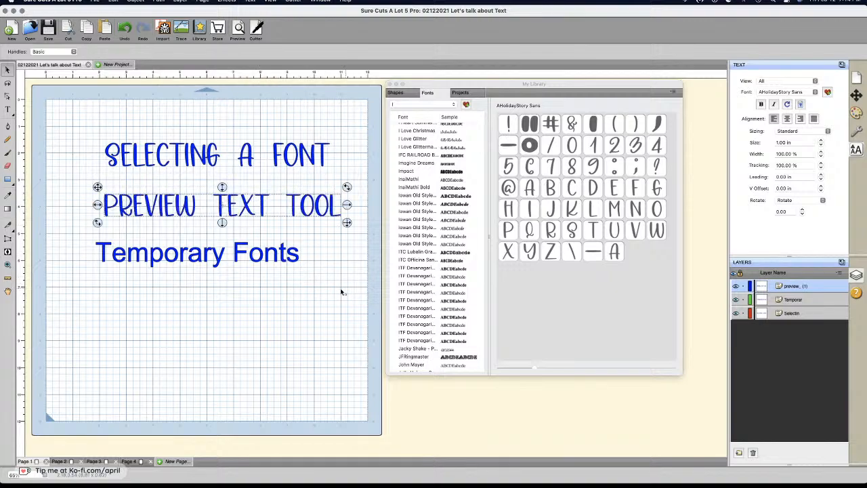
left_click(296, 319)
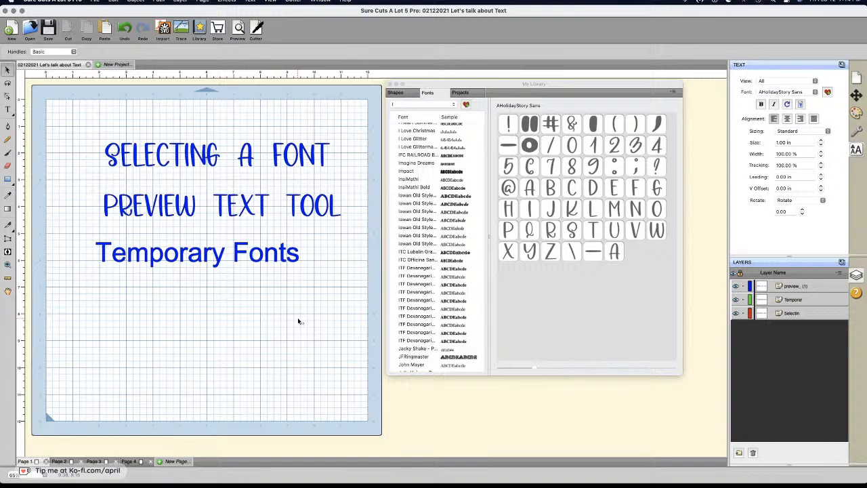
Step: Open Font Preview for the "Selecting A Font" text and close it without choosing a font
left_click(269, 254)
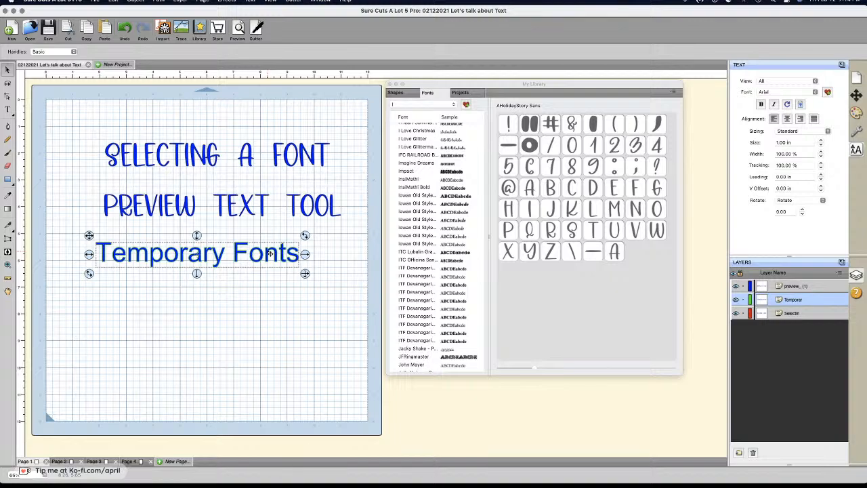
left_click(271, 334)
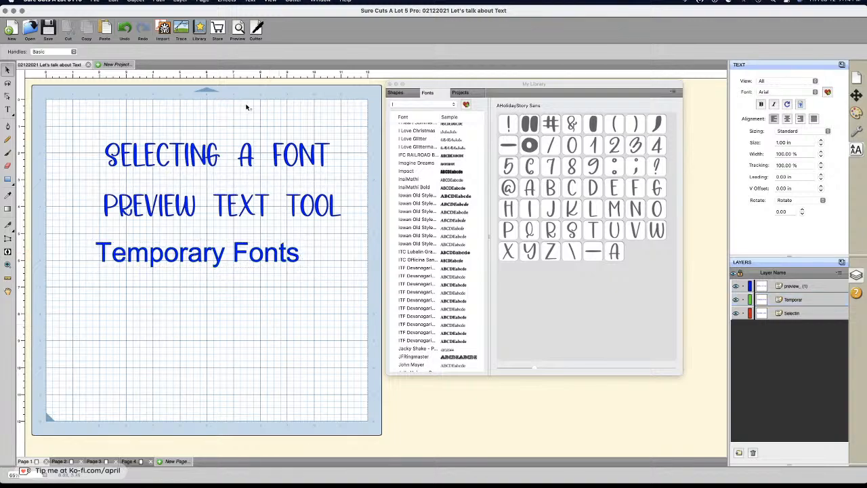
left_click(250, 1)
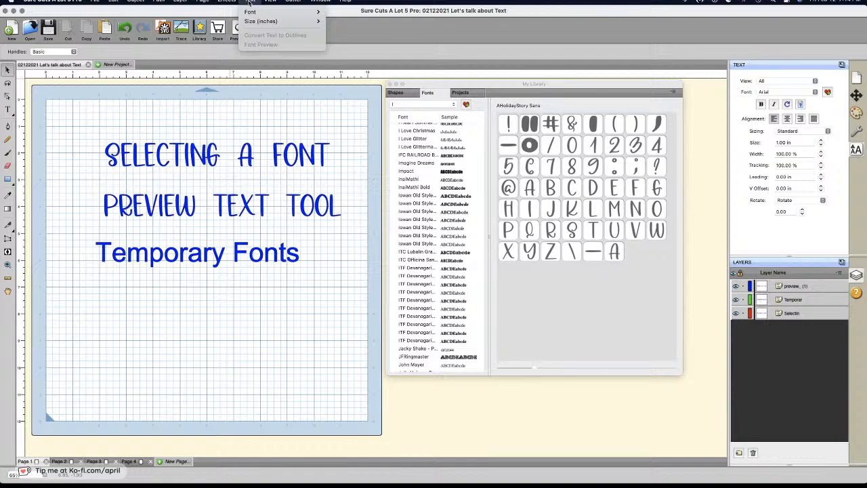
left_click(252, 162)
left_click(252, 161)
left_click(239, 30)
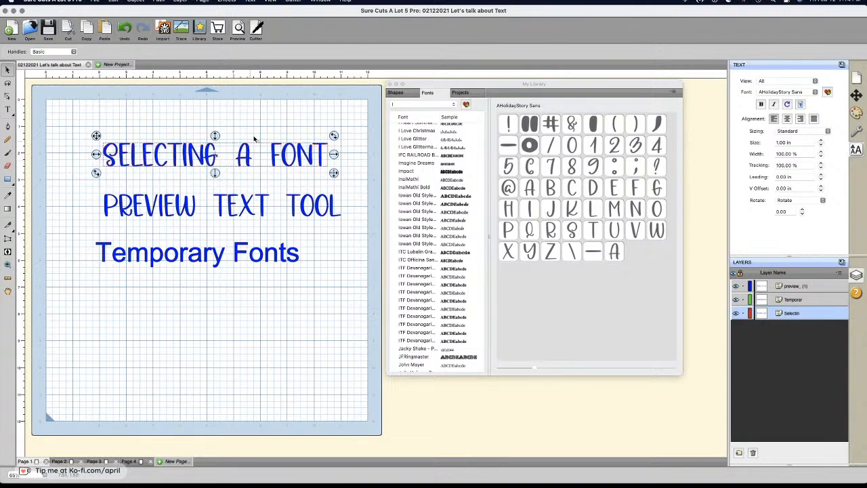
left_click(249, 2)
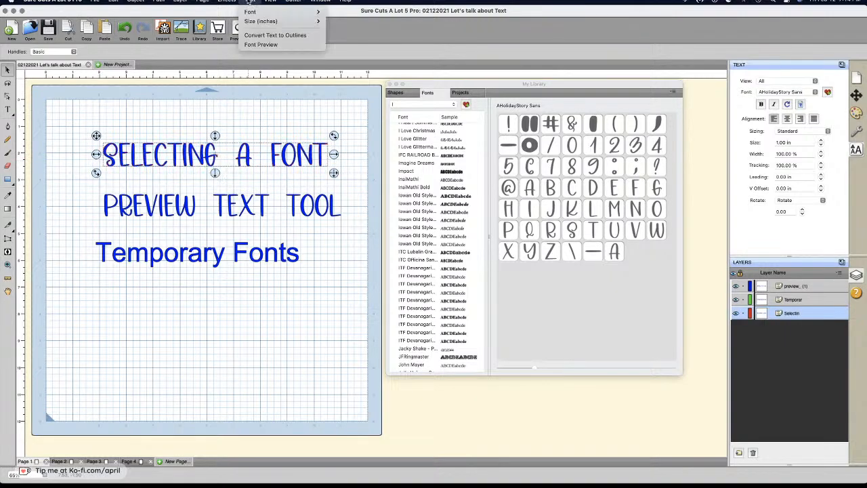
left_click(257, 44)
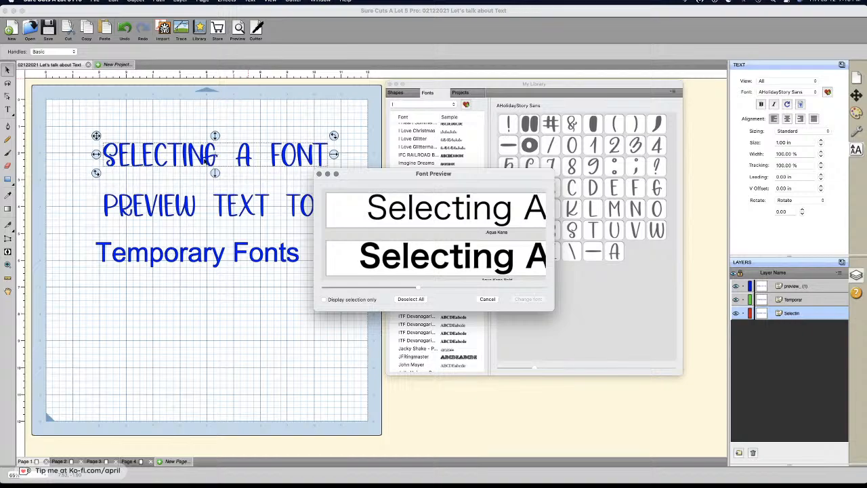
left_click(487, 299)
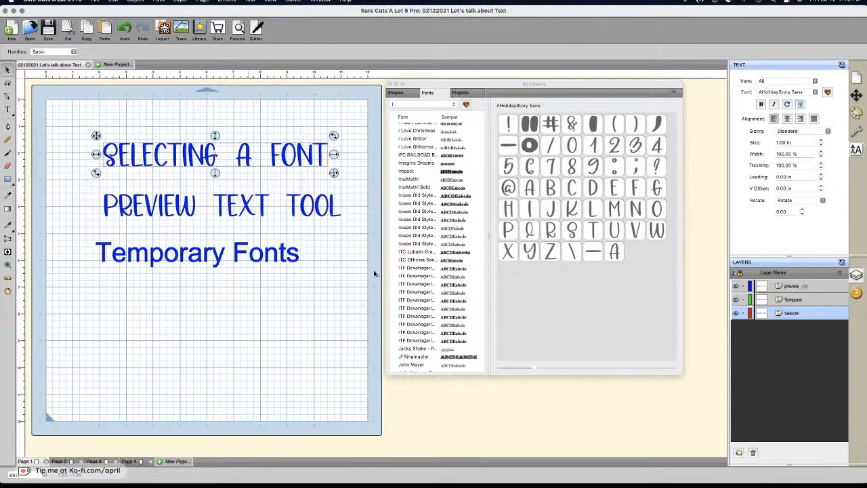
Step: Replace the wording of the "Selecting A Font" text with CREATE and move it to the mat's upper centre
double_click(260, 161)
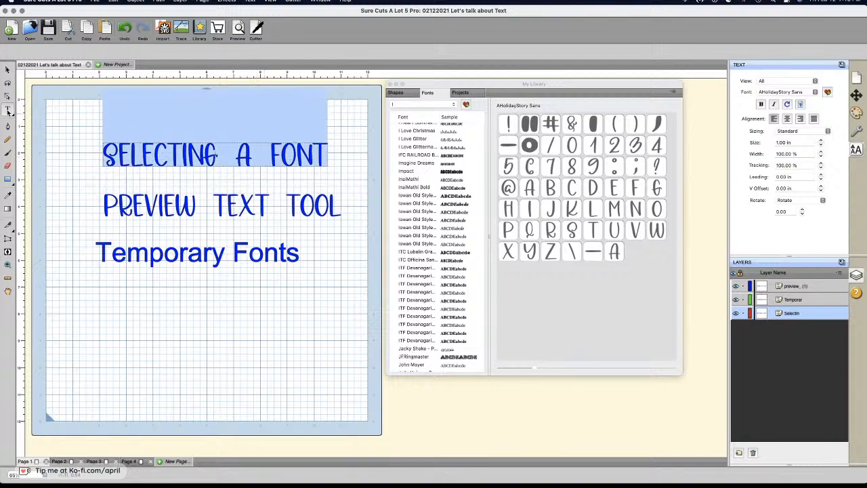
left_click(324, 155)
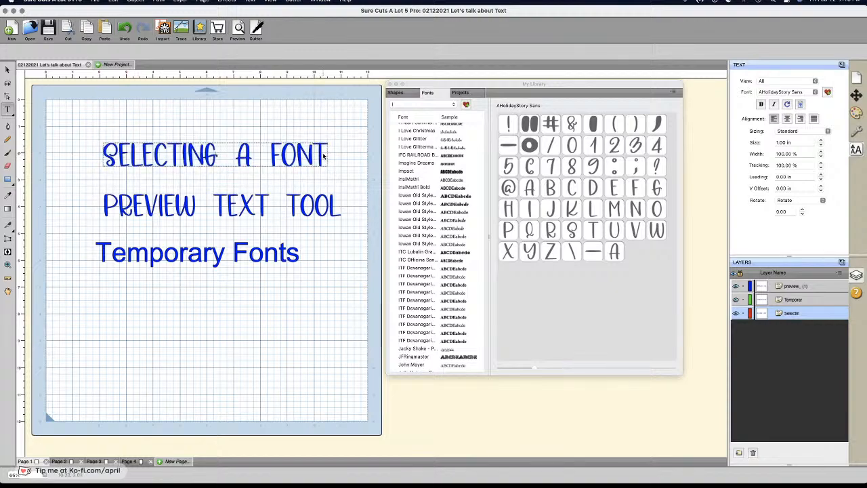
key("BackSpace")
key("BackSpace")
key("BackSpace")
key("BackSpace")
key("BackSpace")
key("BackSpace")
key("BackSpace")
key("BackSpace")
key("BackSpace")
key("BackSpace")
key("BackSpace")
key("BackSpace")
key("BackSpace")
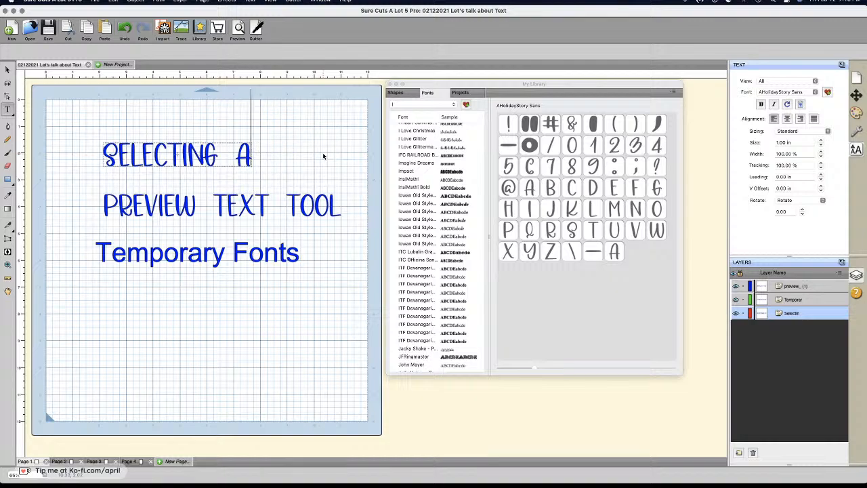
key("BackSpace")
key("BackSpace")
key("BackSpace")
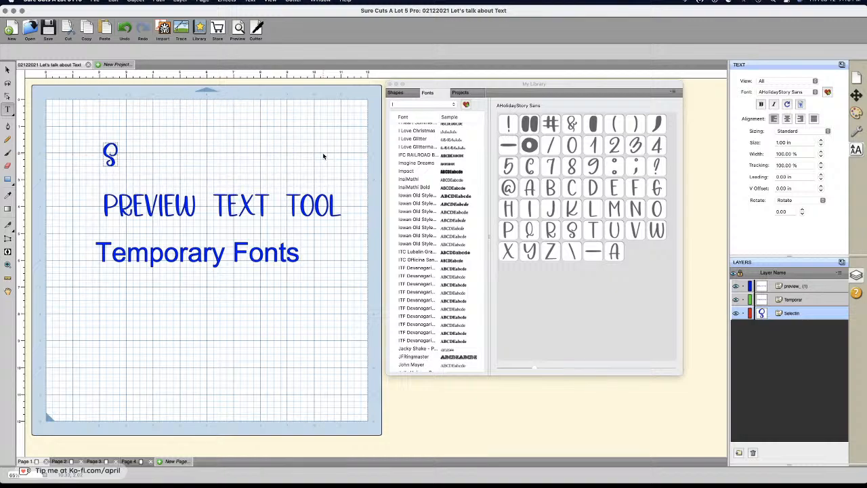
type("CRESA")
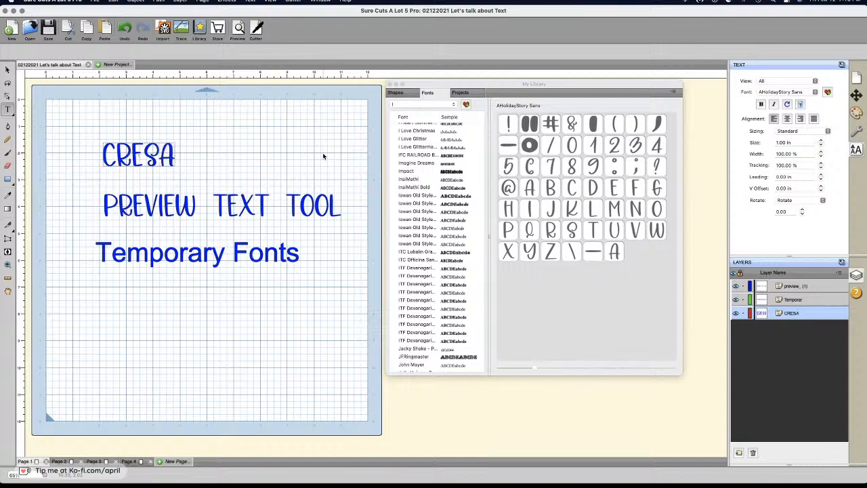
type("TE")
key("BackSpace")
key("BackSpace")
key("BackSpace")
key("BackSpace")
type("ATE")
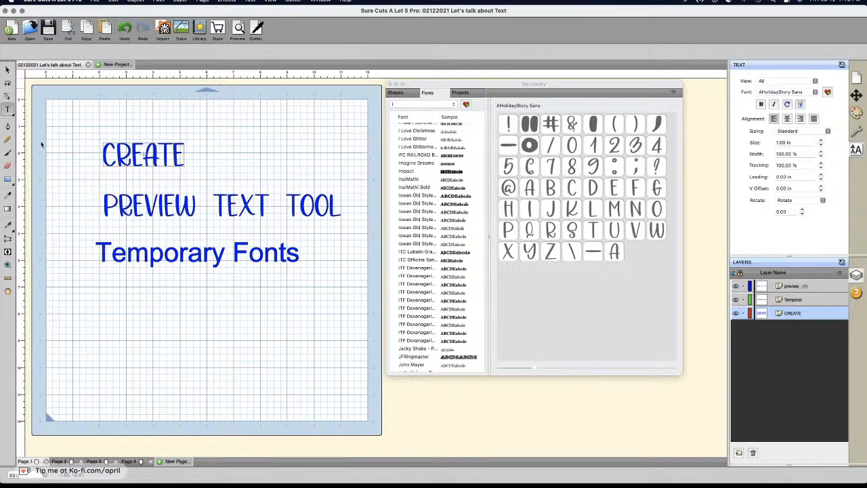
left_click(265, 175)
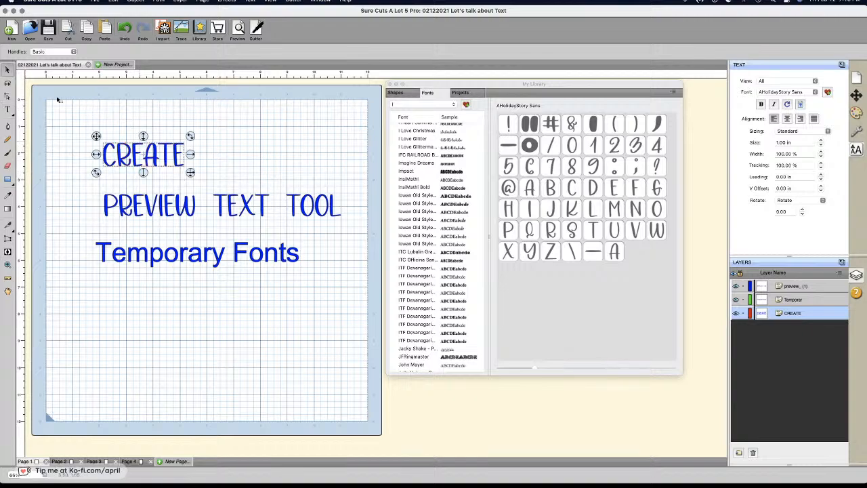
left_click_drag(115, 147, 199, 122)
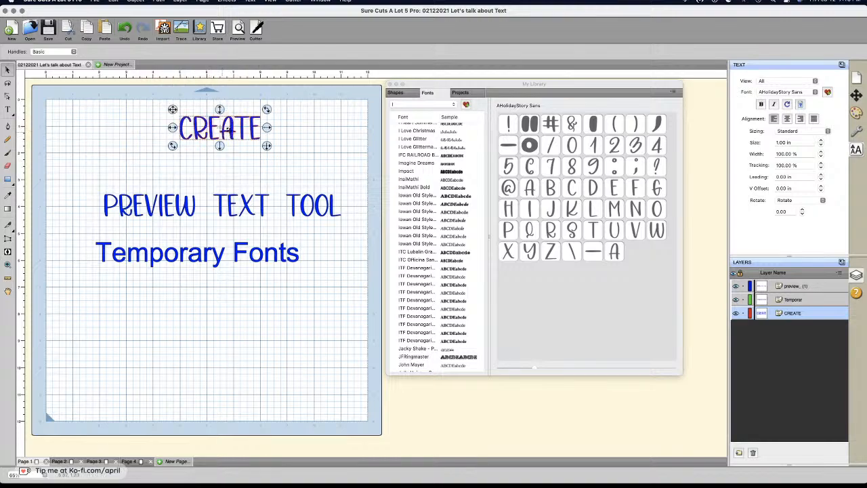
Step: Switch the CREATE text between text editing and object selection several times without changing its wording
double_click(228, 131)
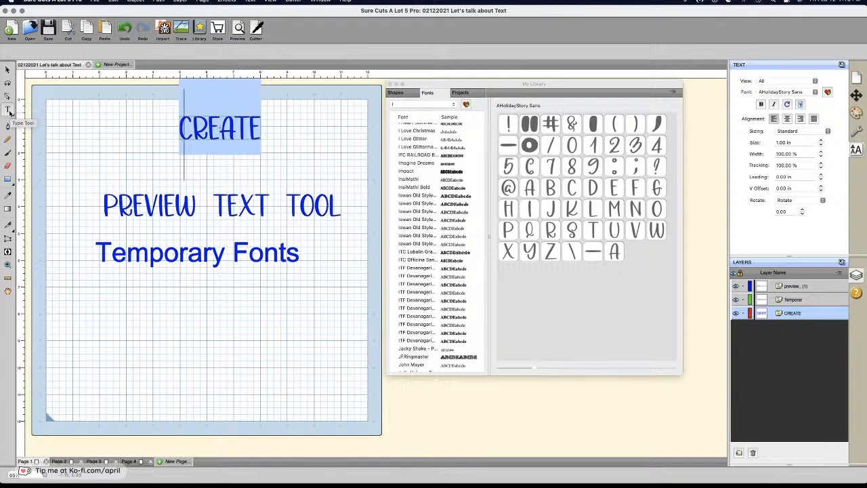
key("Escape")
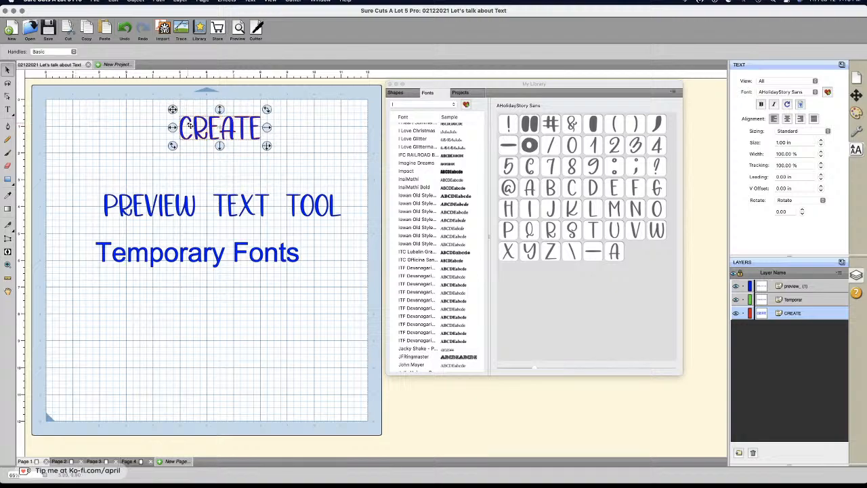
double_click(220, 129)
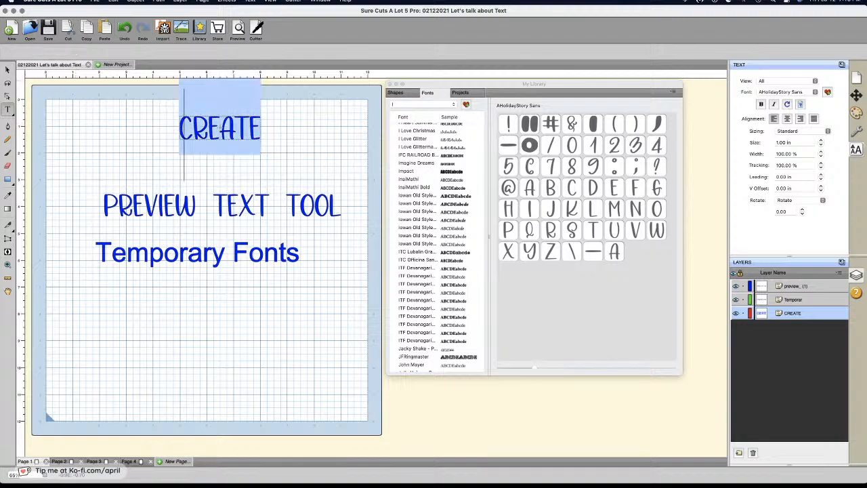
left_click(7, 70)
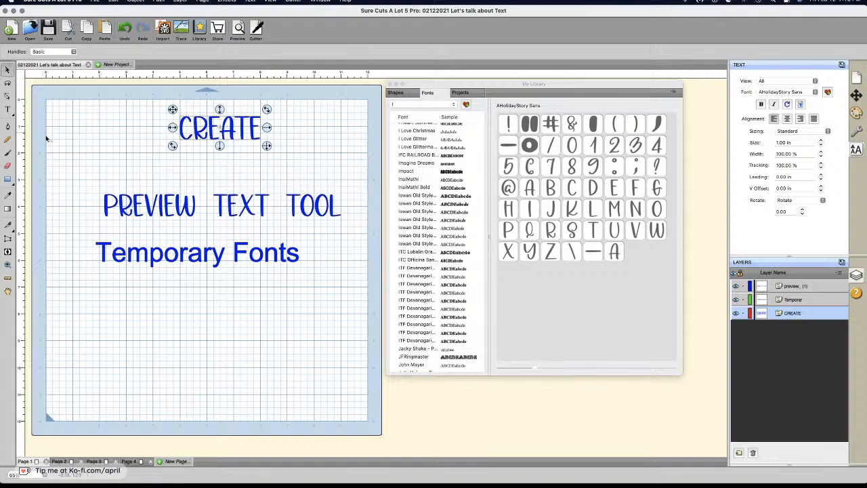
double_click(228, 134)
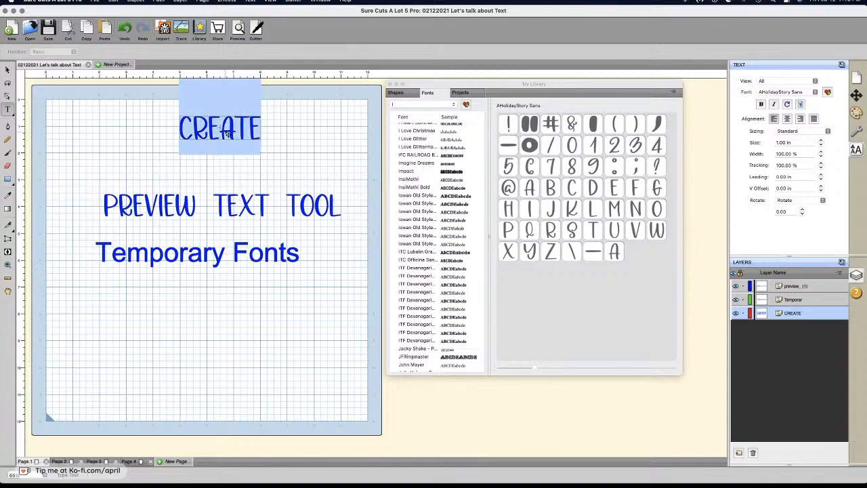
key("Escape")
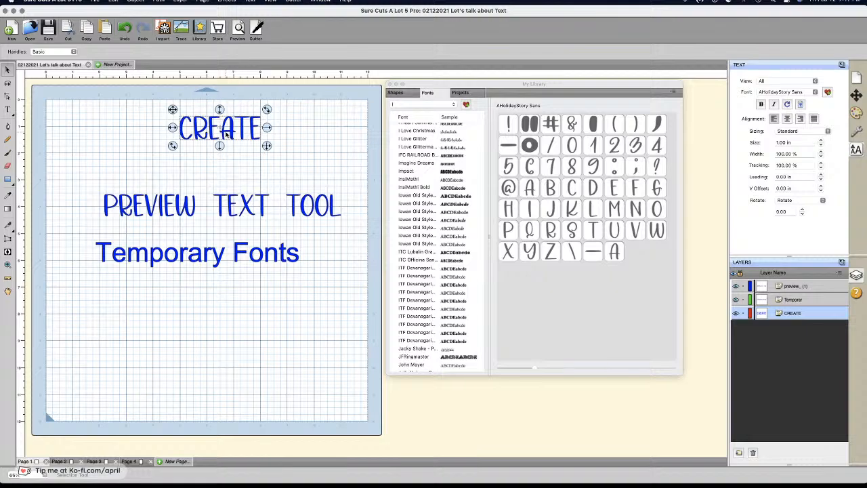
Step: Close the My Library window and browse the available fonts for the CREATE text without choosing one
left_click(389, 84)
left_click(774, 93)
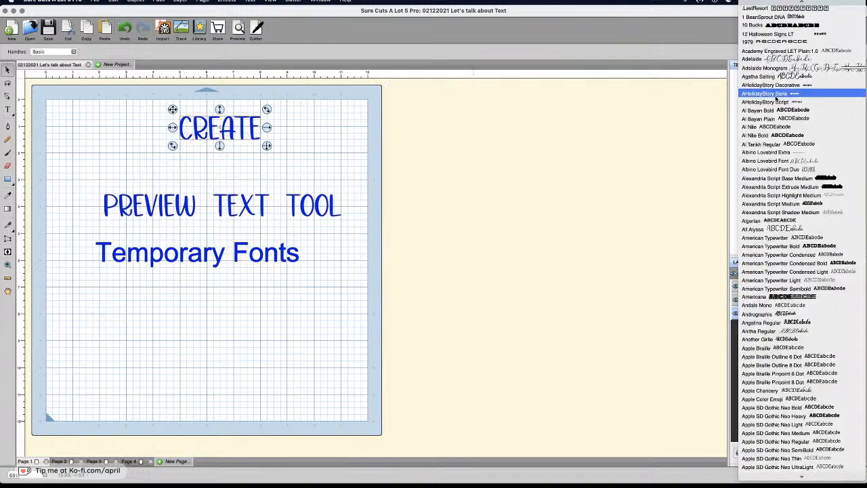
scroll(777, 227, "down", 15)
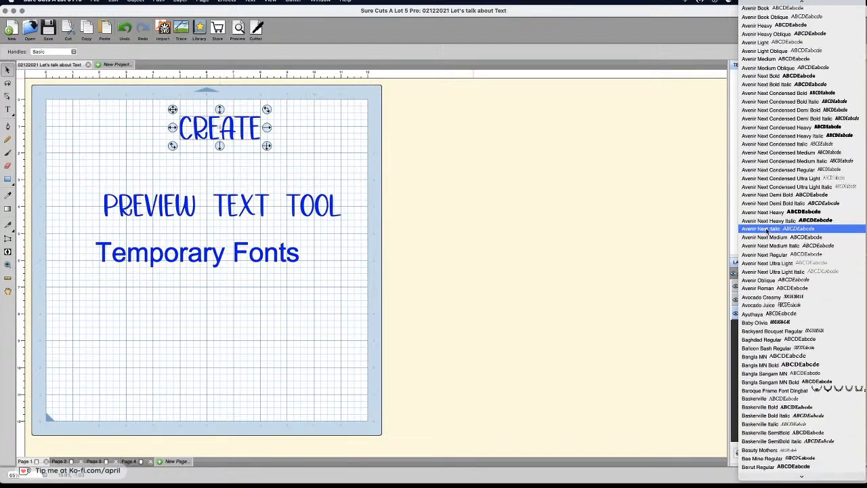
scroll(767, 230, "down", 10)
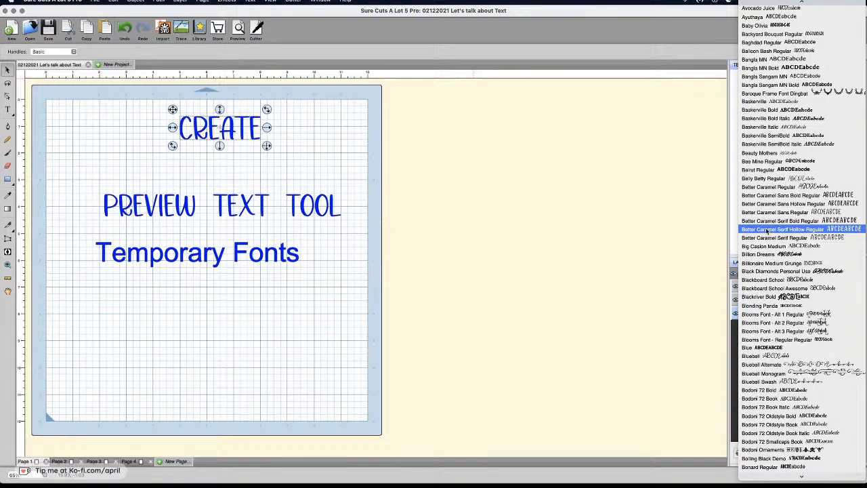
scroll(768, 232, "down", 3)
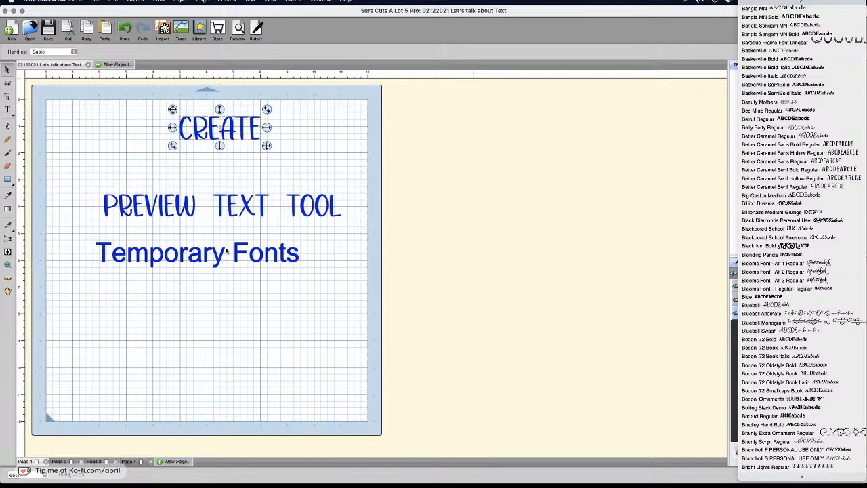
key("Escape")
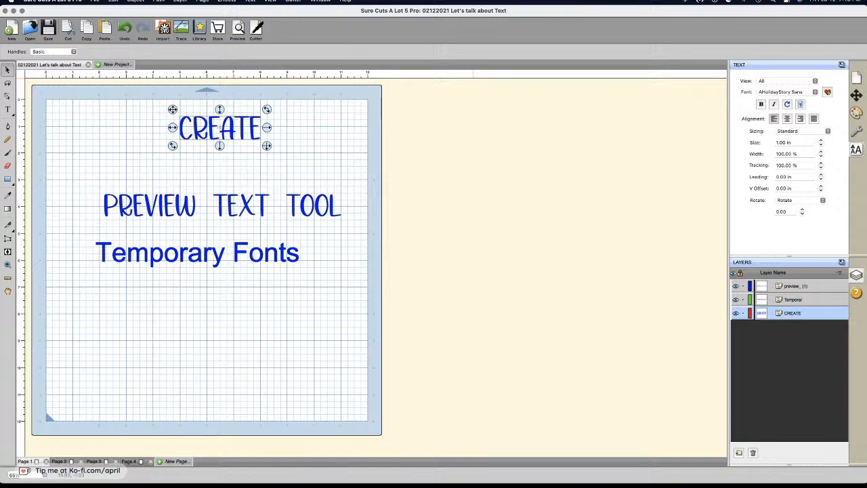
Step: Switch to Safari, open the downloaded sweet_purple folder, preview sweet purple.otf and close the preview without installing the font
key("super+Tab")
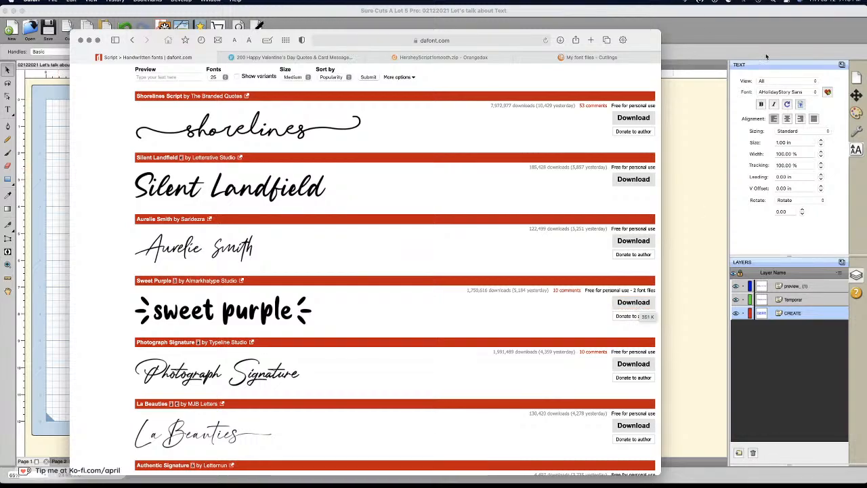
left_click(560, 40)
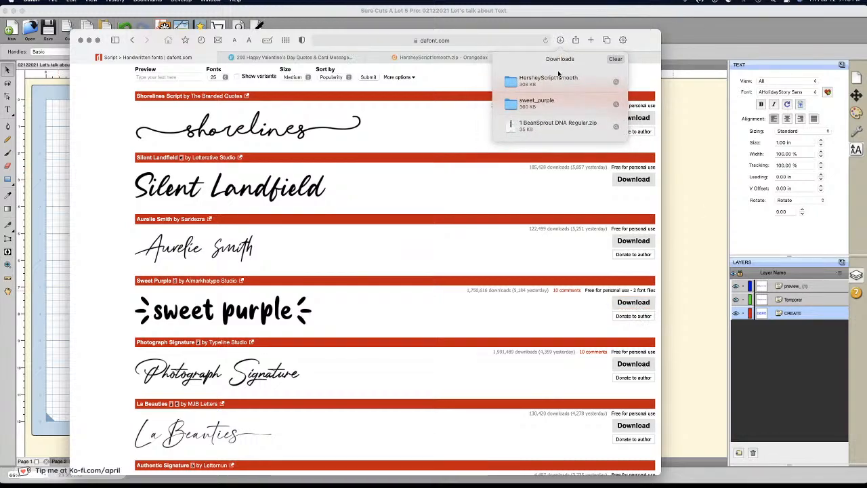
left_click(552, 105)
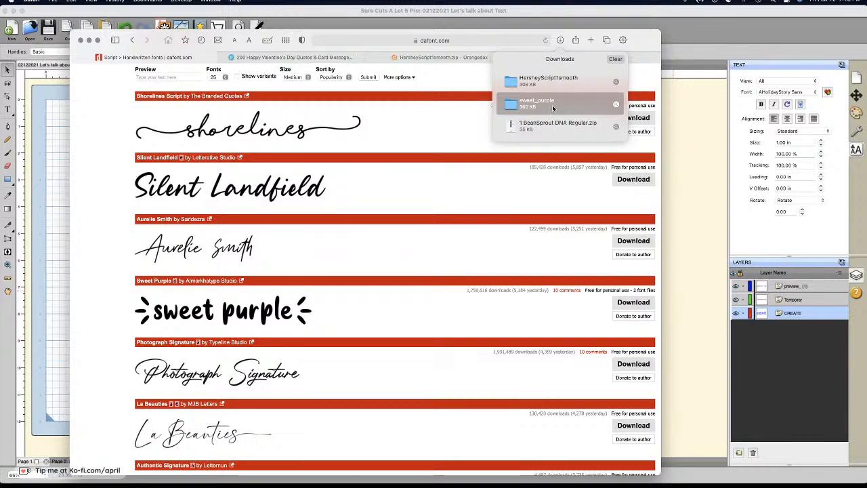
double_click(553, 105)
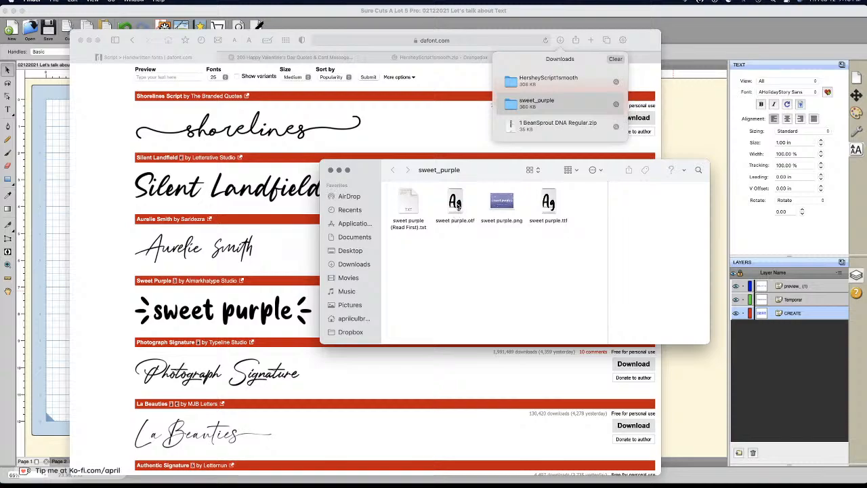
left_click(457, 207)
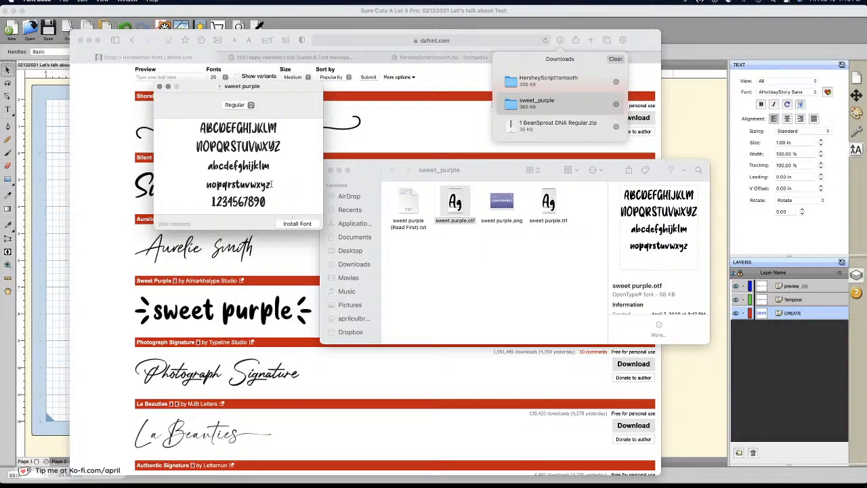
left_click(160, 87)
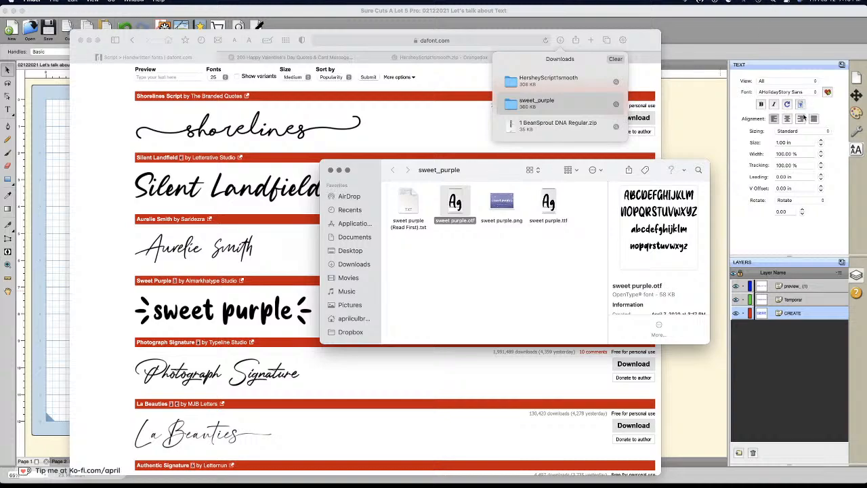
Step: Put the browser window away and close the sweet_purple folder window to return to the Sure Cuts A Lot project
left_click_drag(652, 46, 0, 54)
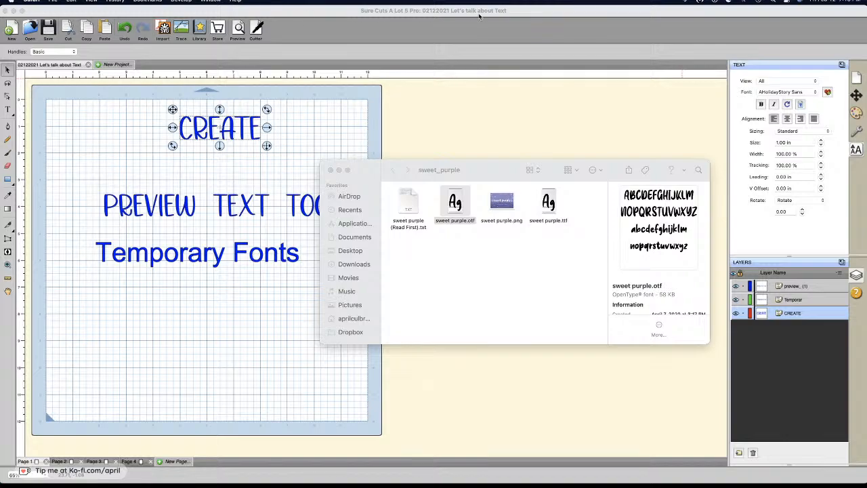
left_click_drag(504, 174, 480, 136)
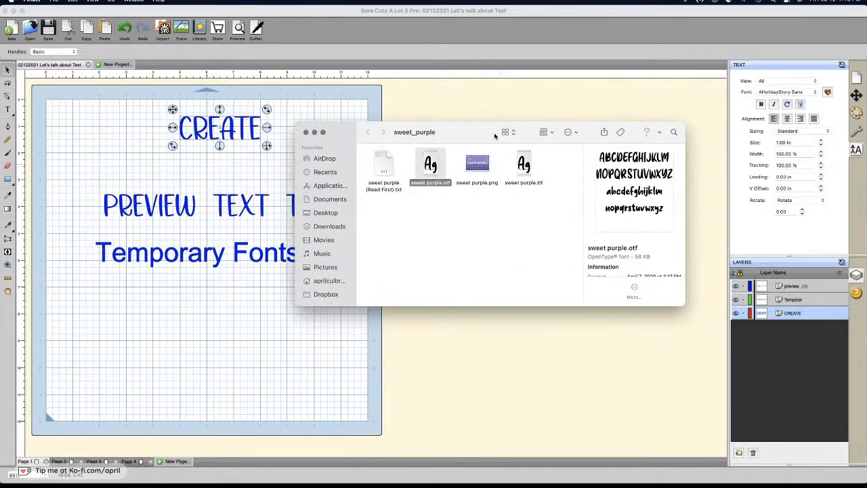
left_click(306, 132)
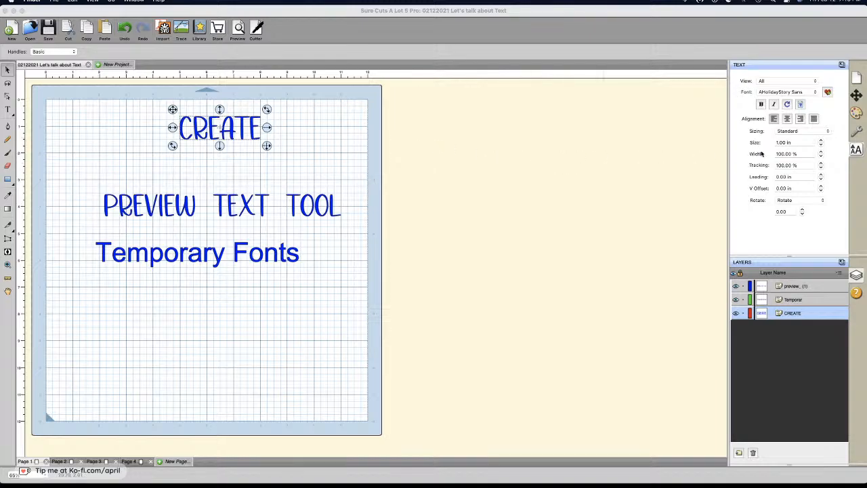
Step: Look through the full font list for sweet purple among the names starting with S, and close it without choosing a font
left_click(787, 91)
left_click(787, 91)
left_click(787, 91)
left_click(787, 91)
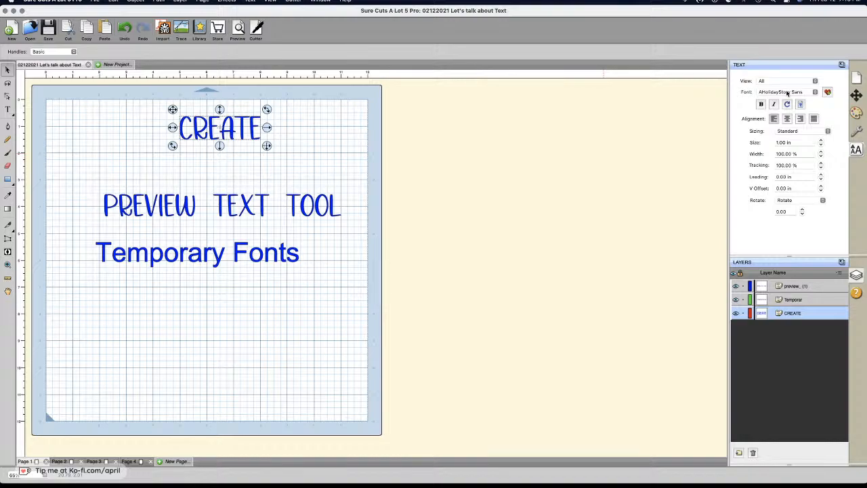
left_click(791, 94)
left_click(791, 94)
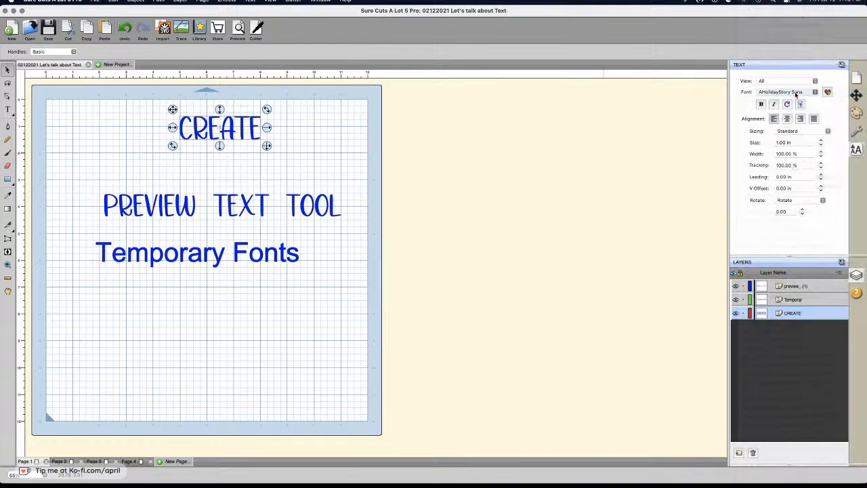
left_click(792, 94)
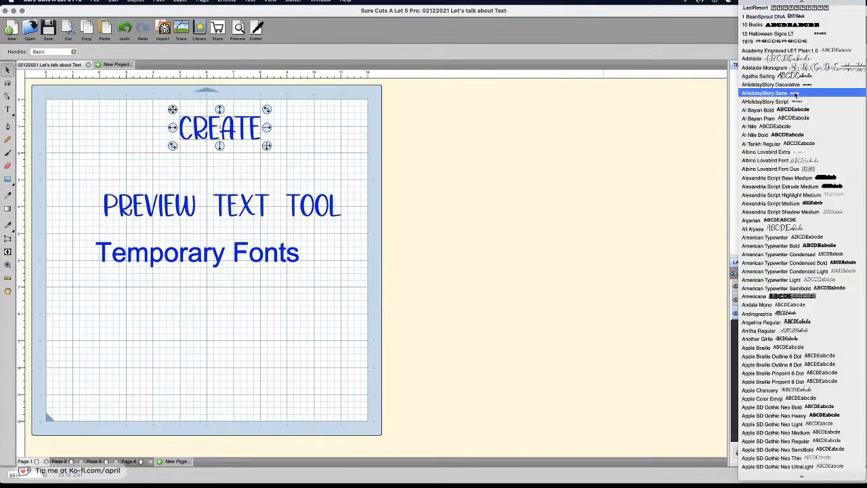
scroll(794, 93, "down", 20)
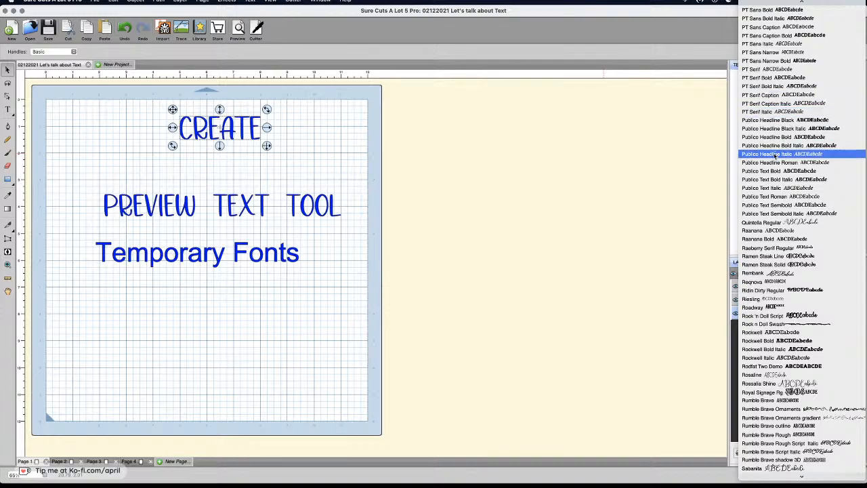
scroll(776, 155, "down", 20)
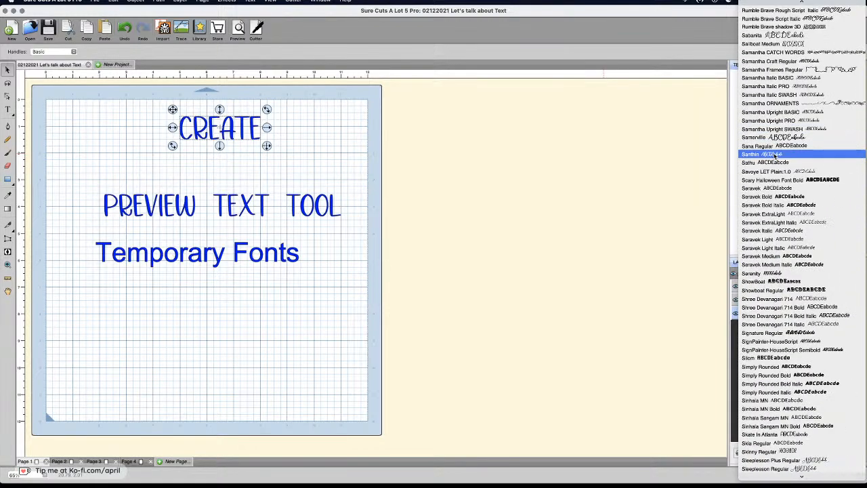
scroll(776, 155, "down", 10)
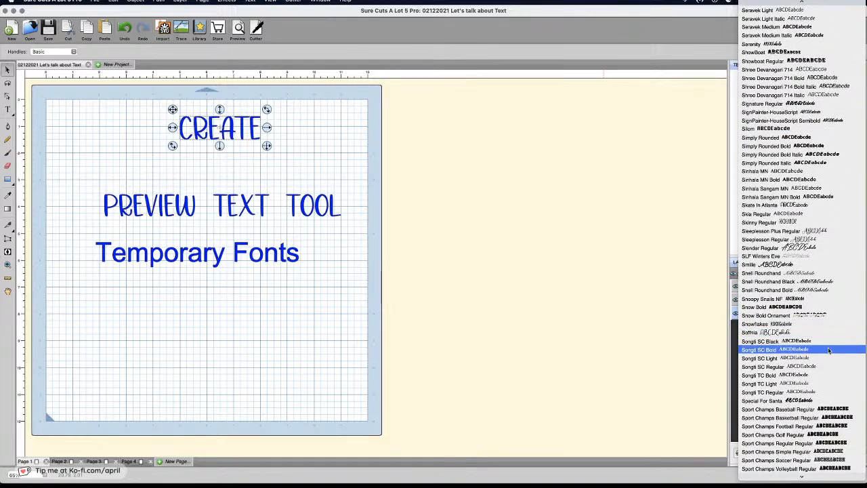
scroll(812, 379, "down", 7)
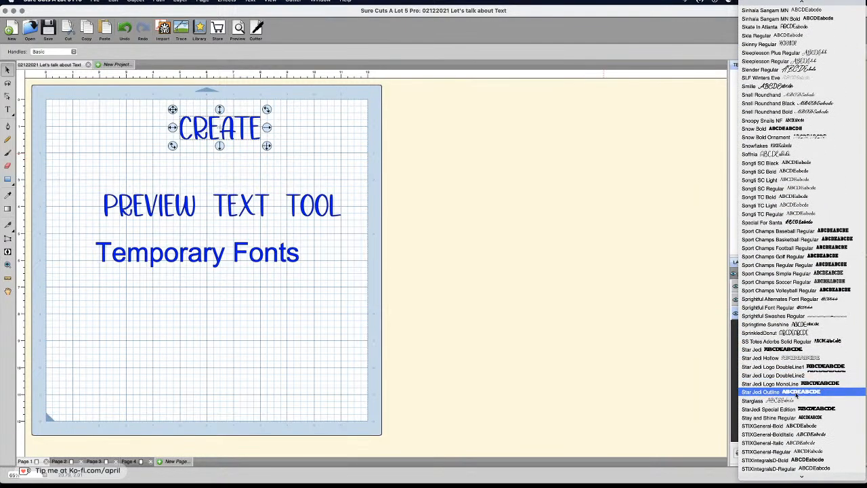
scroll(769, 423, "down", 8)
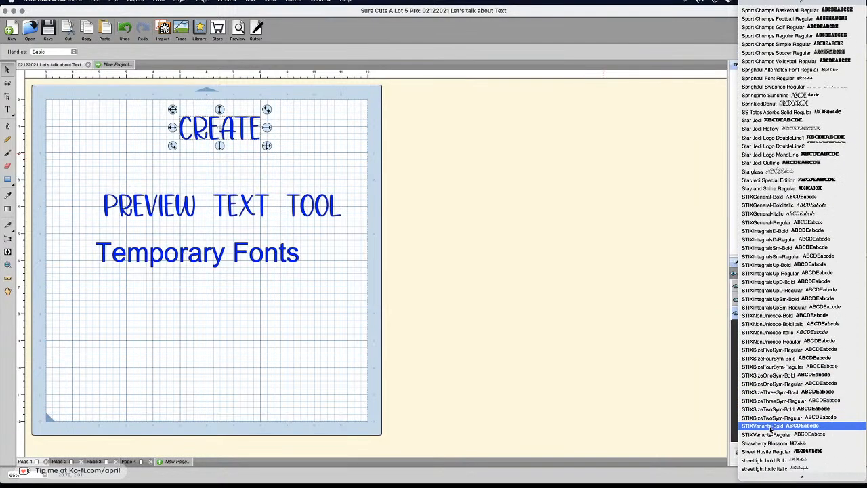
scroll(771, 429, "down", 5)
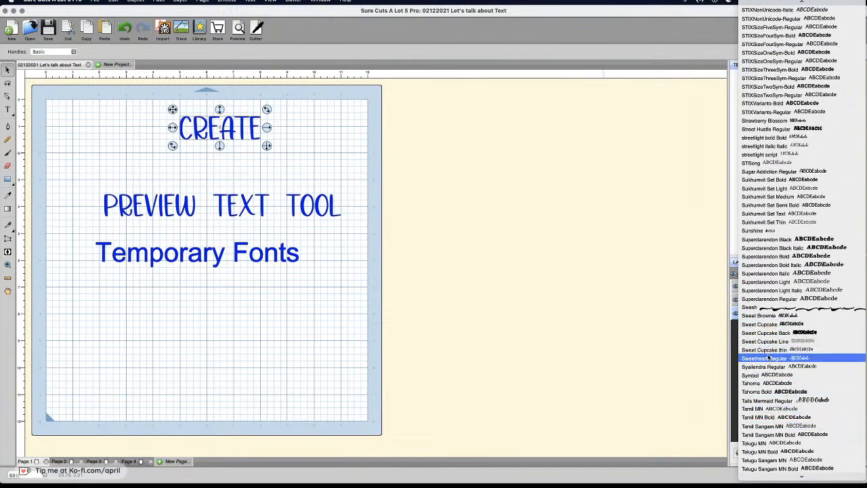
left_click(630, 363)
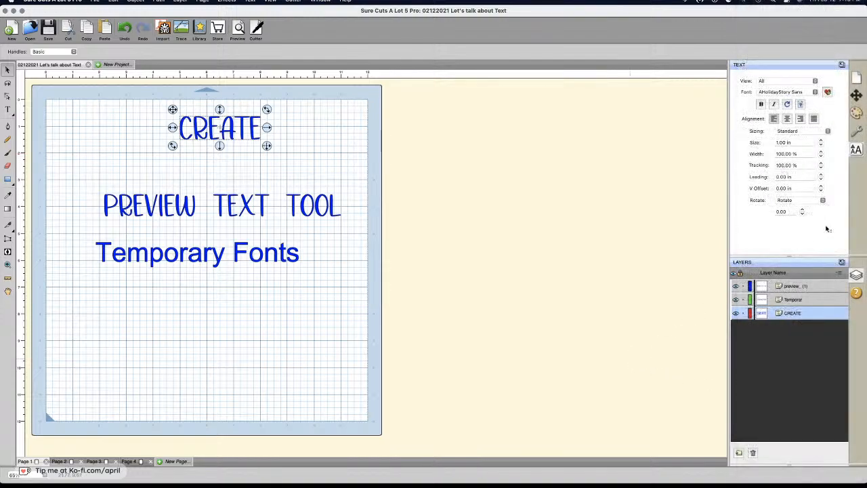
Step: Load sweet purple.otf as a temporary font from the sweet_purple folder in Downloads
left_click(800, 104)
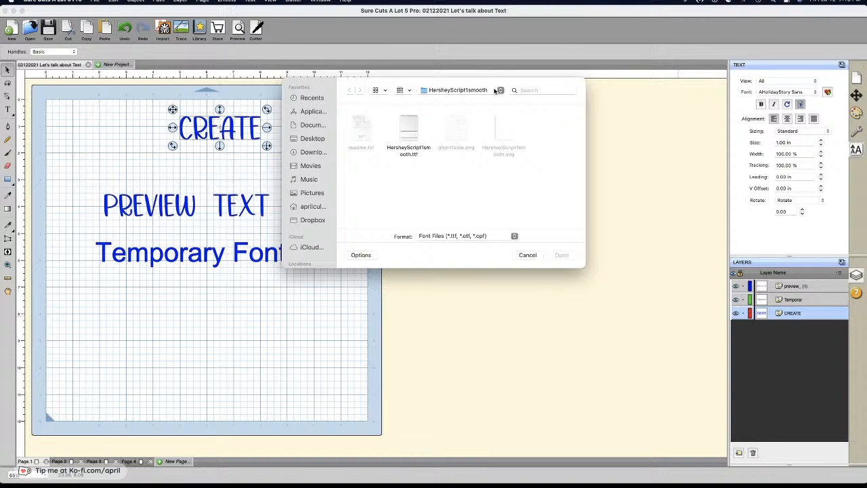
left_click(443, 92)
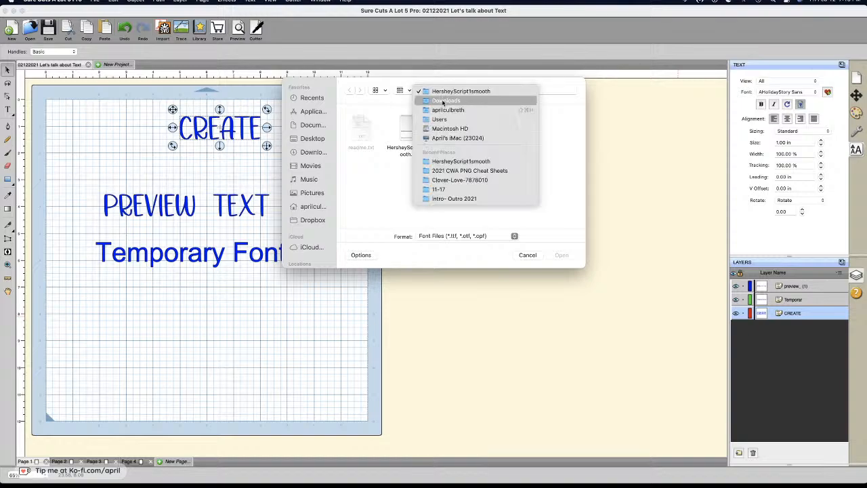
left_click(443, 101)
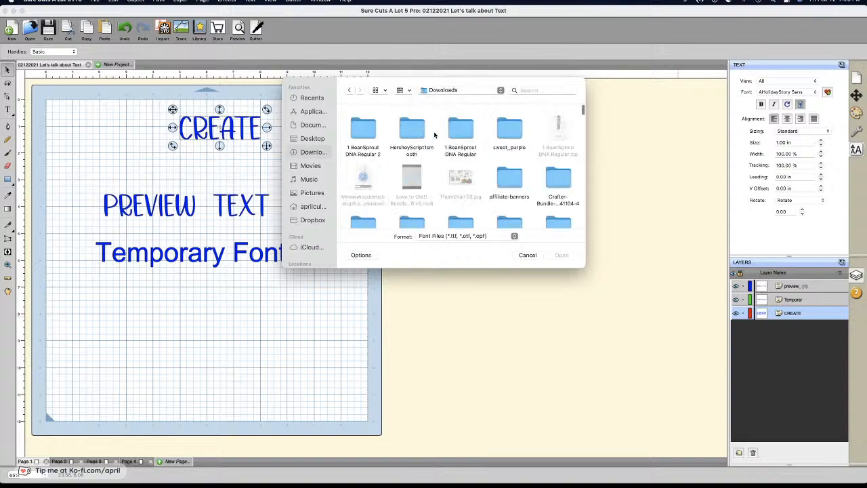
left_click(506, 134)
double_click(506, 134)
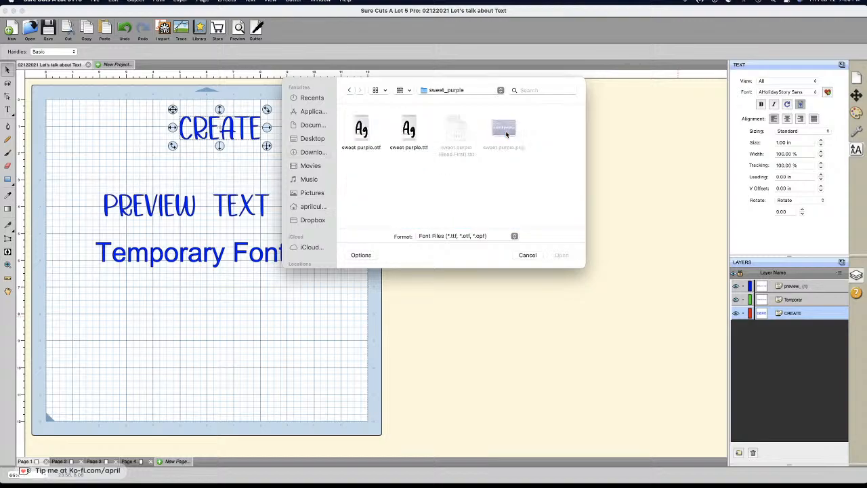
left_click(365, 133)
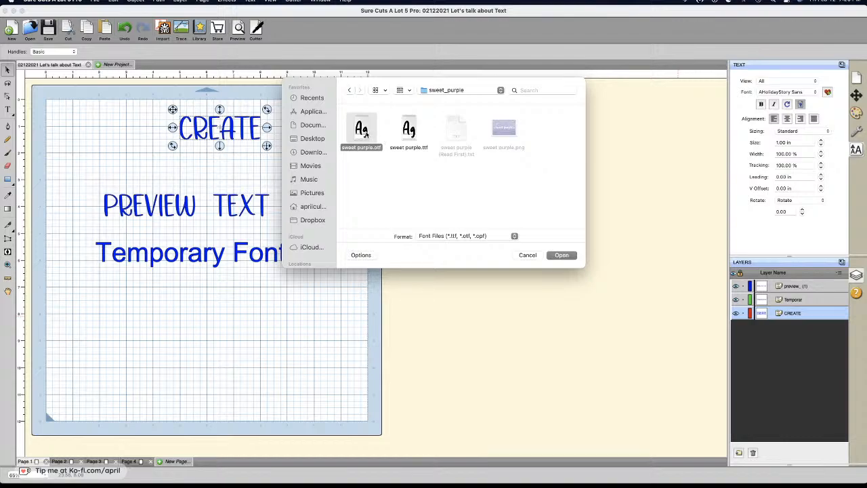
left_click(570, 257)
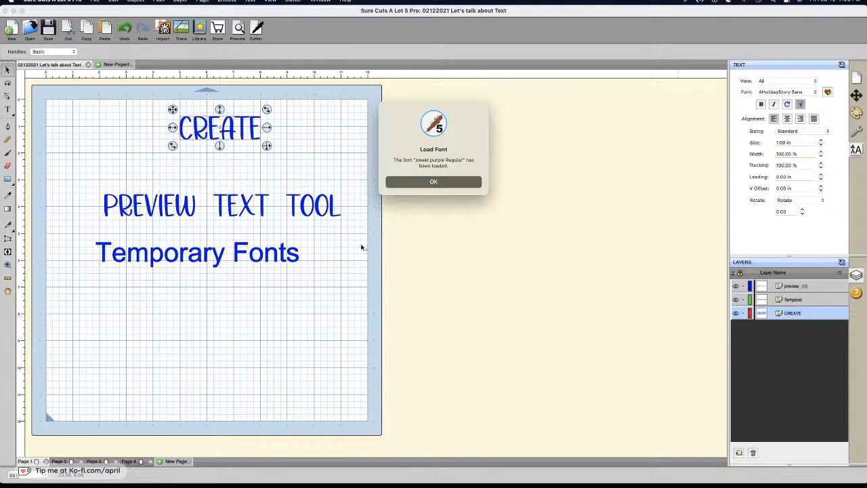
left_click(425, 183)
Step: Find and apply the sweet purple Regular font to the "Temporary Fonts" text, and enlarge the text to about 9.8 in wide
left_click(284, 256)
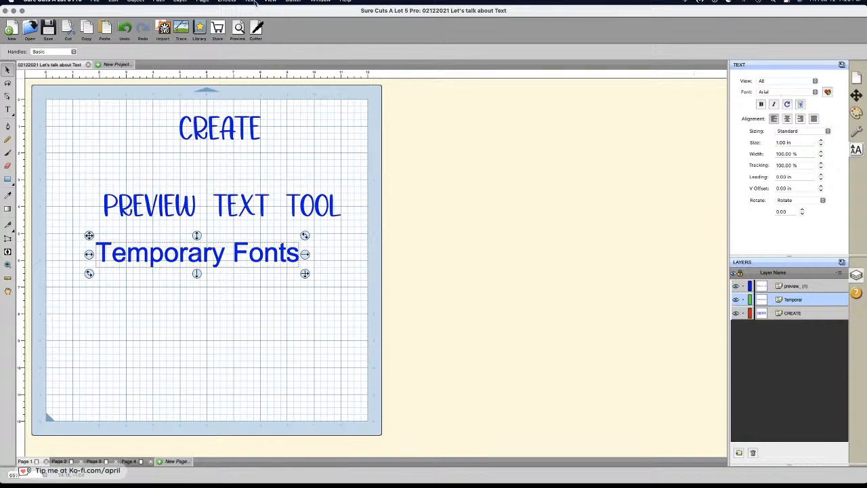
left_click(346, 1)
type("gli")
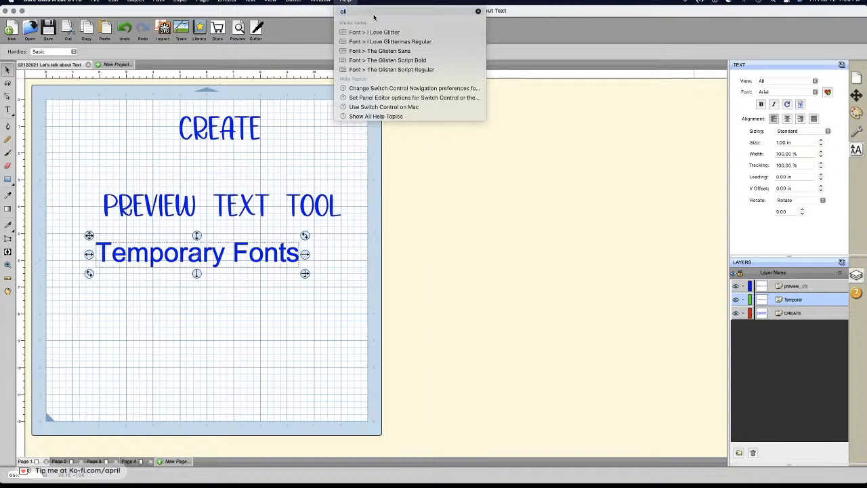
key("BackSpace")
key("BackSpace")
key("BackSpace")
type("SWEE")
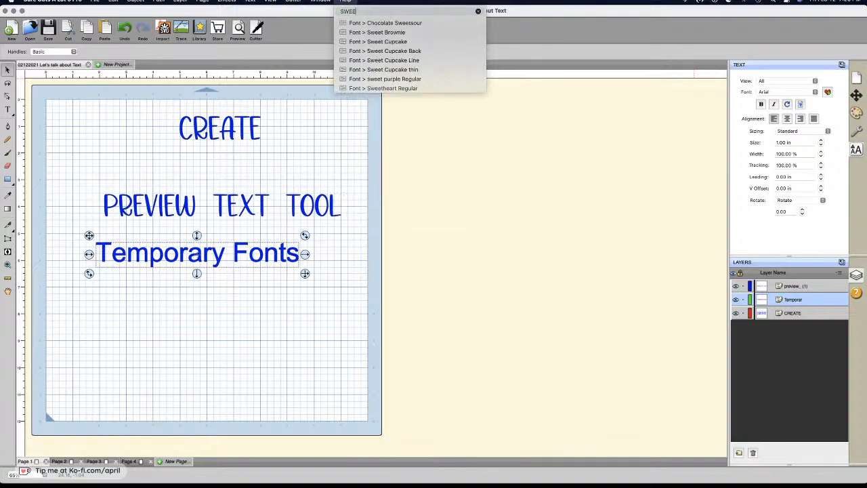
mouse_move(409, 69)
left_click(408, 80)
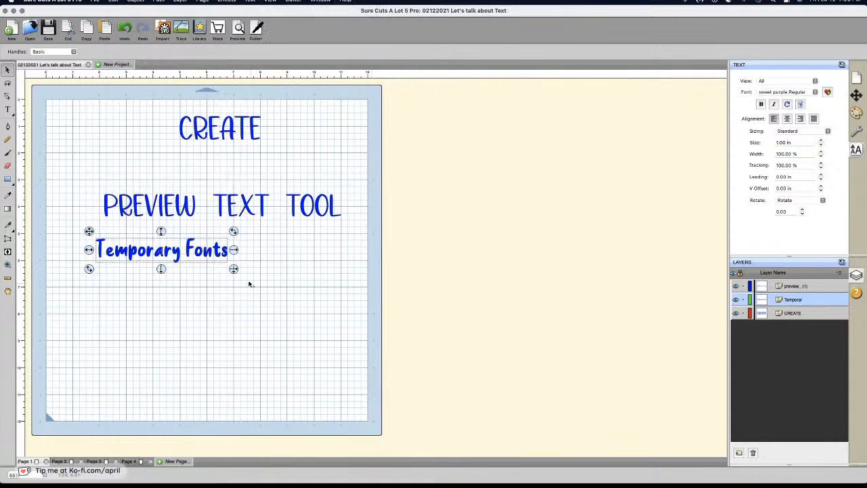
left_click_drag(234, 269, 311, 274)
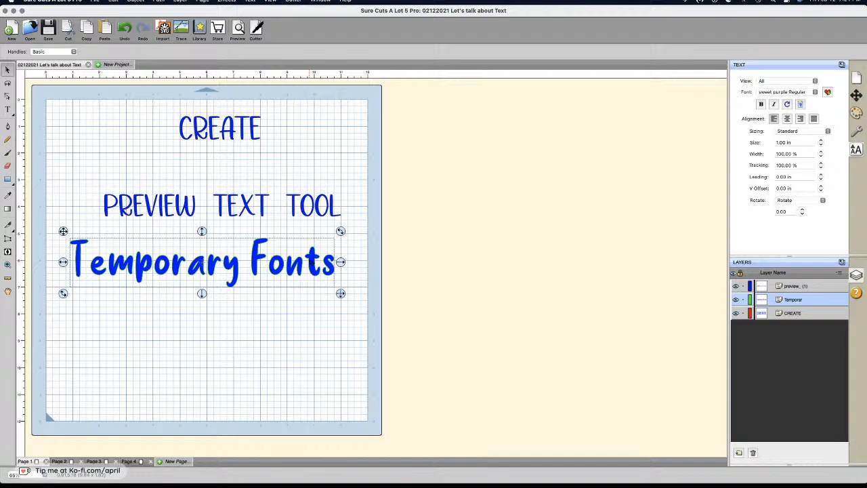
Step: Add sweet purple Regular to the favorite fonts, filter the font view to Favorites and check the favorites list
left_click(827, 93)
left_click(781, 82)
left_click(777, 94)
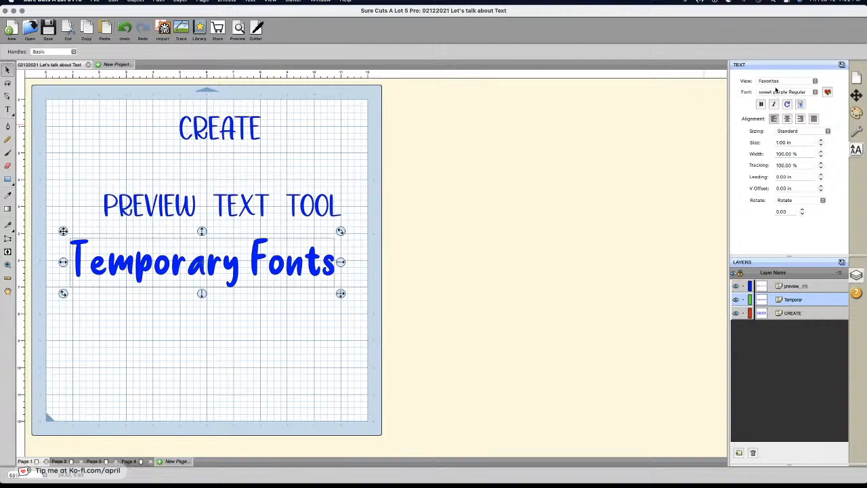
left_click(777, 83)
left_click(777, 83)
left_click(777, 90)
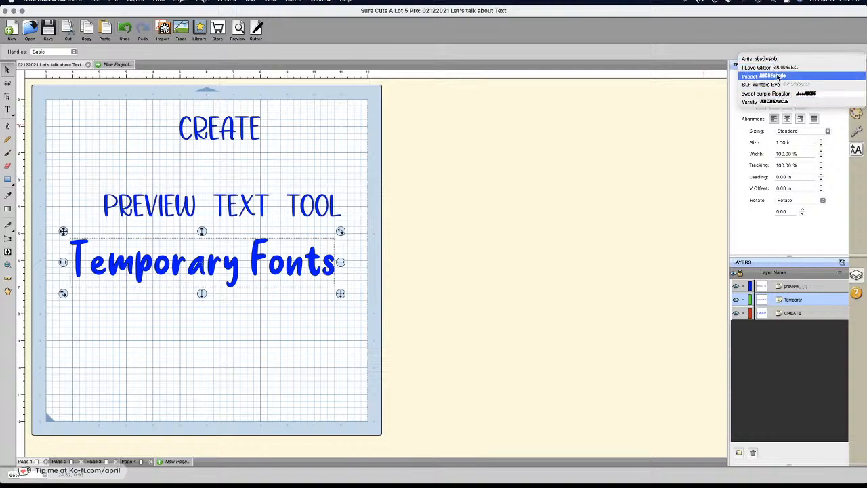
left_click(733, 114)
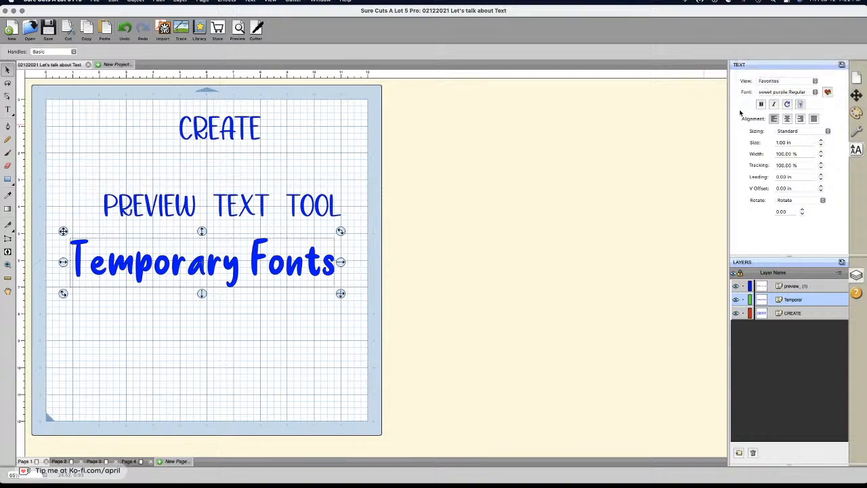
Step: Remove sweet purple Regular from the favorite fonts
left_click(796, 93)
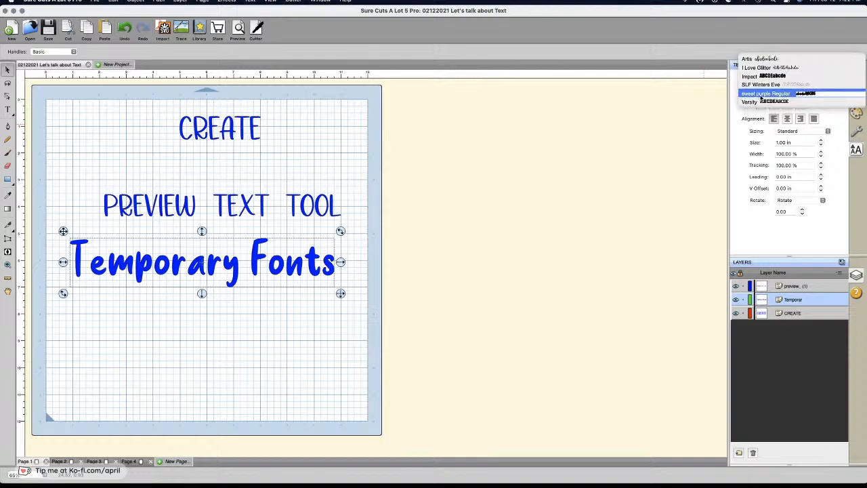
left_click(816, 93)
left_click(827, 92)
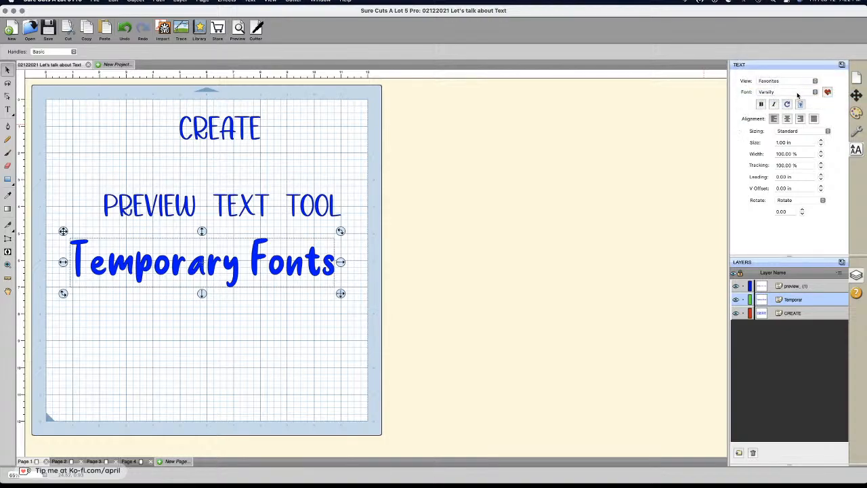
Step: Review the favorites font list, and filter the font view to This Project to check the fonts used in the project
left_click(797, 93)
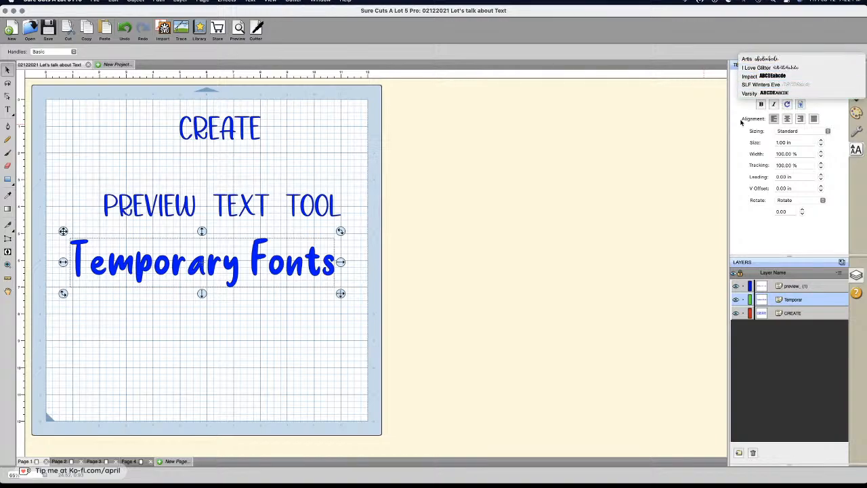
left_click(734, 118)
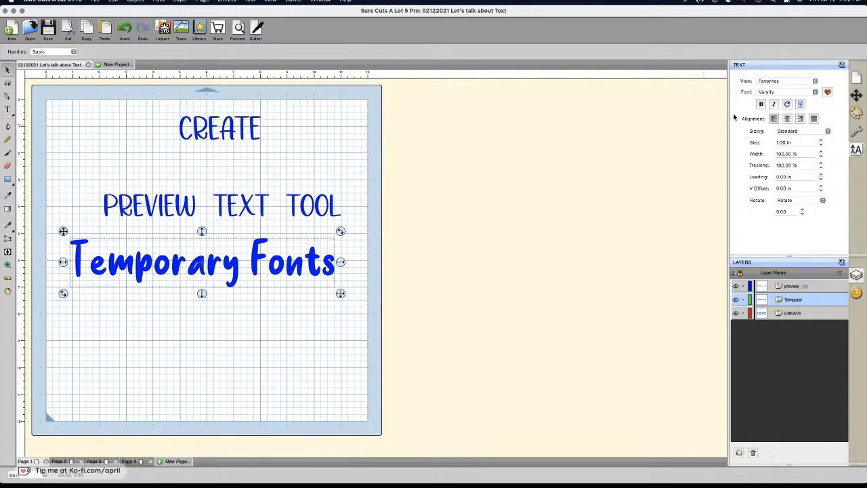
left_click(767, 81)
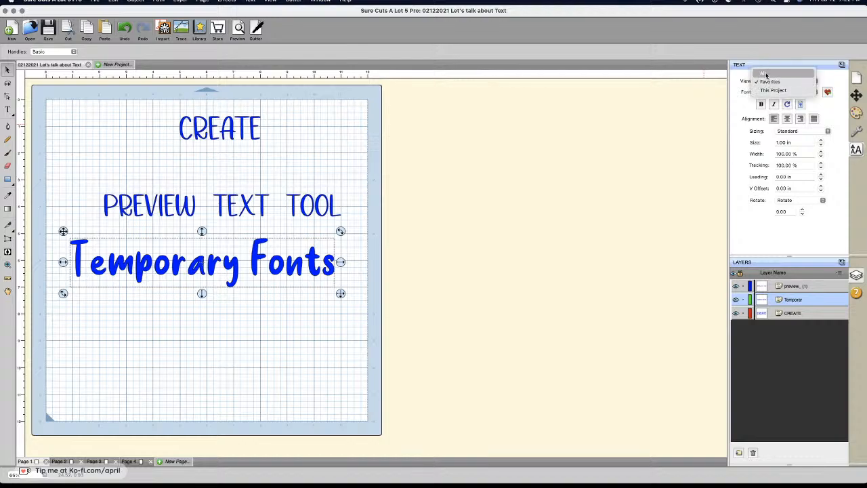
left_click(772, 90)
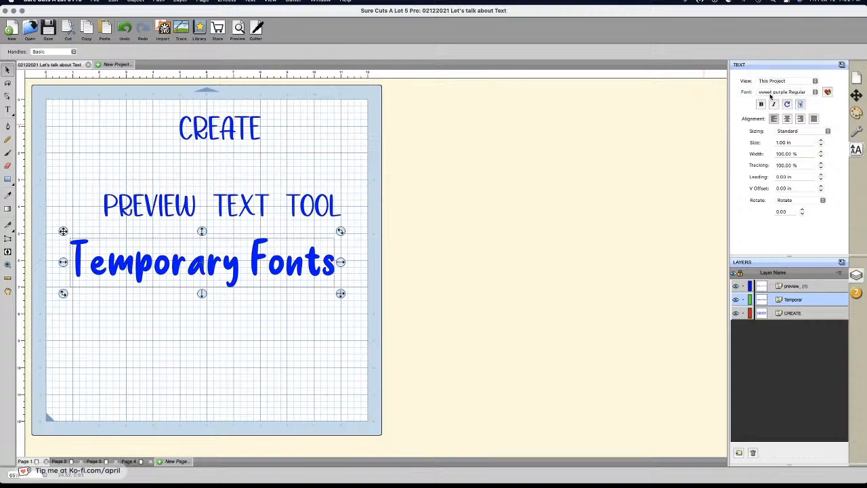
left_click(770, 94)
left_click(768, 86)
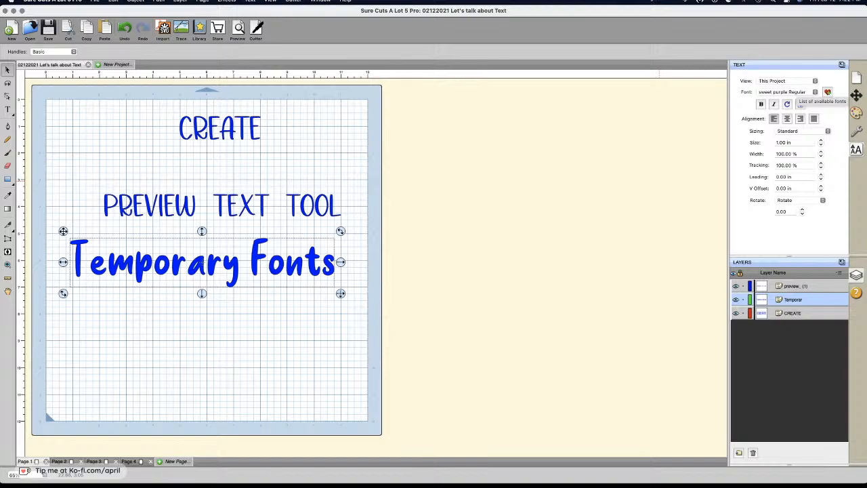
Step: Open the library's font collection, look over its view filter choices and browse the fonts starting with J and K
left_click(201, 30)
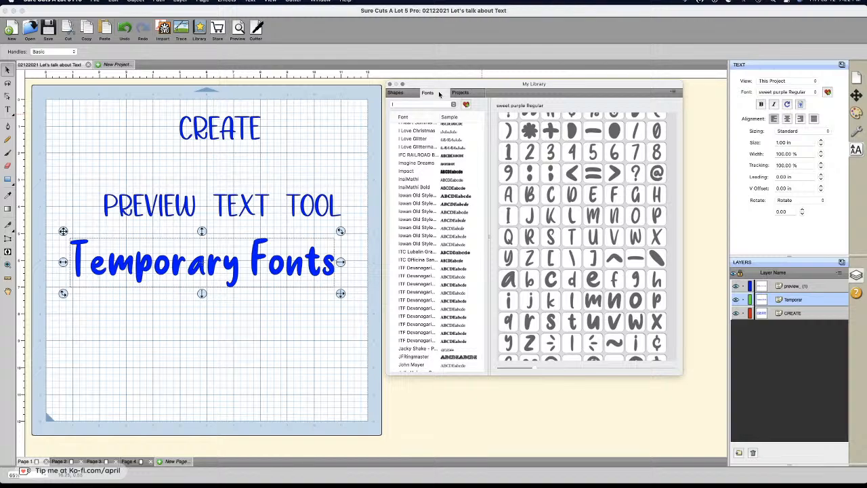
left_click(410, 105)
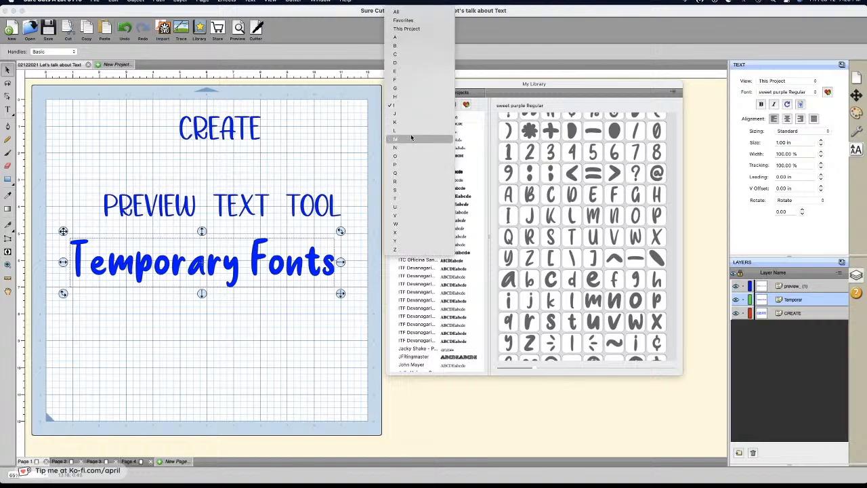
left_click(486, 375)
scroll(467, 347, "down", 8)
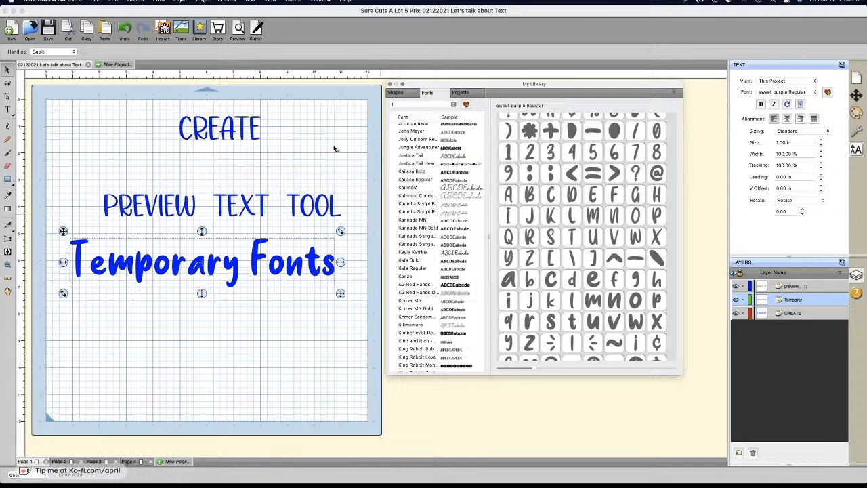
Step: Switch to Page 2 and delete the empty text layer above the Quotes? layer
left_click(63, 461)
left_click(169, 168)
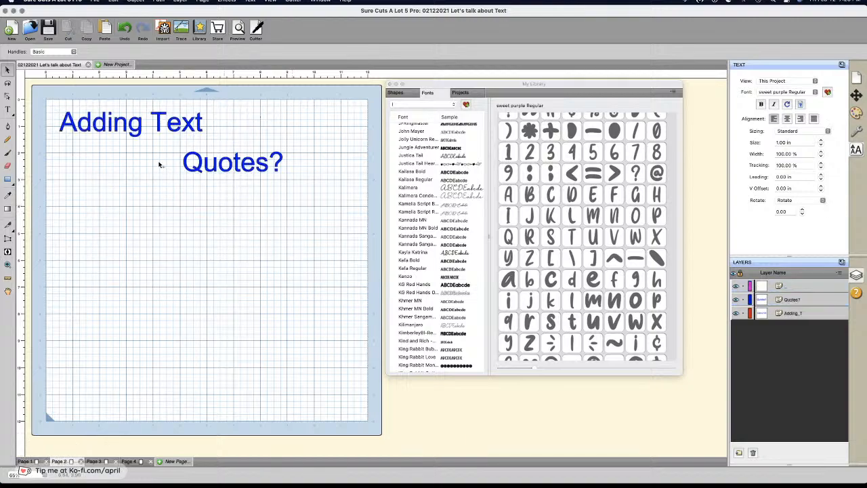
left_click(797, 287)
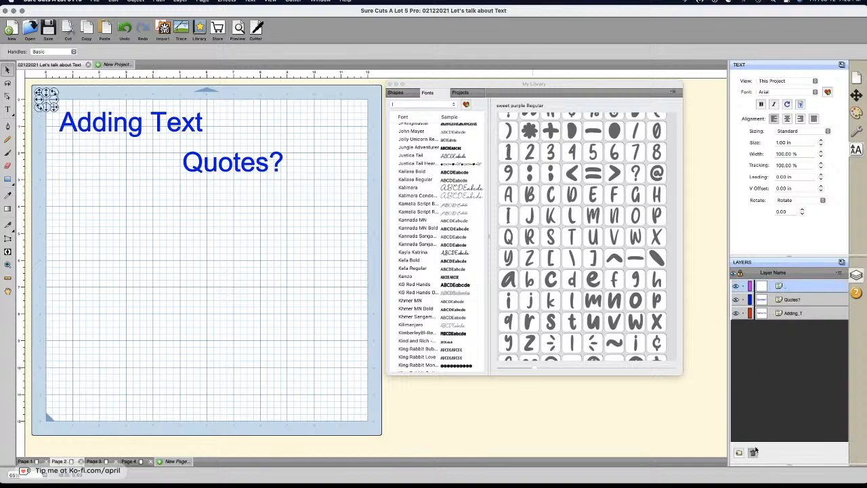
left_click(752, 452)
Step: Add the text "BEGIN TYPING" in Arial on the mat below the Quotes? text
left_click(193, 128)
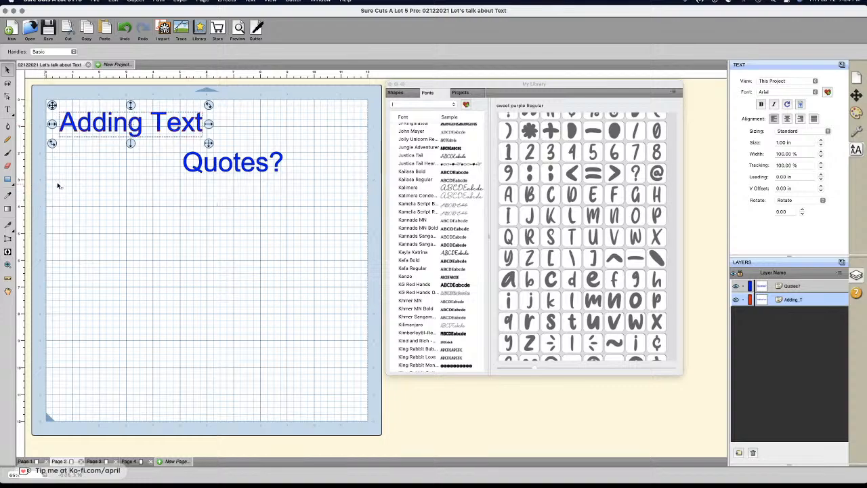
left_click(8, 109)
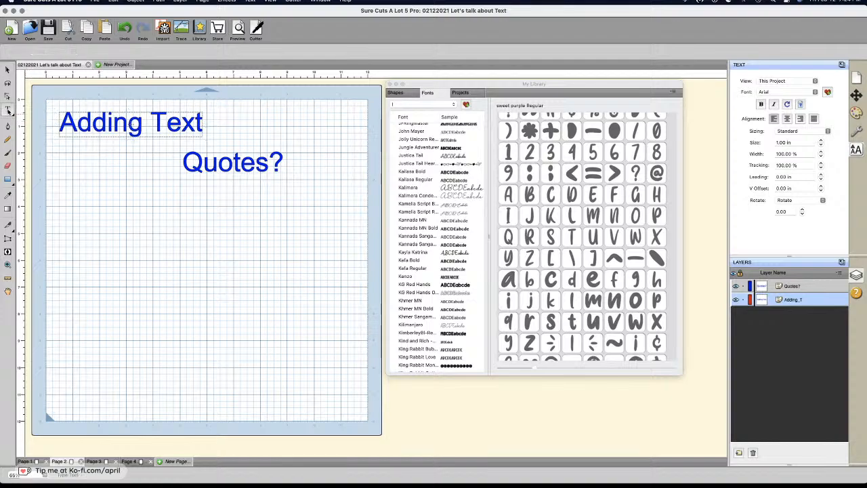
left_click(113, 236)
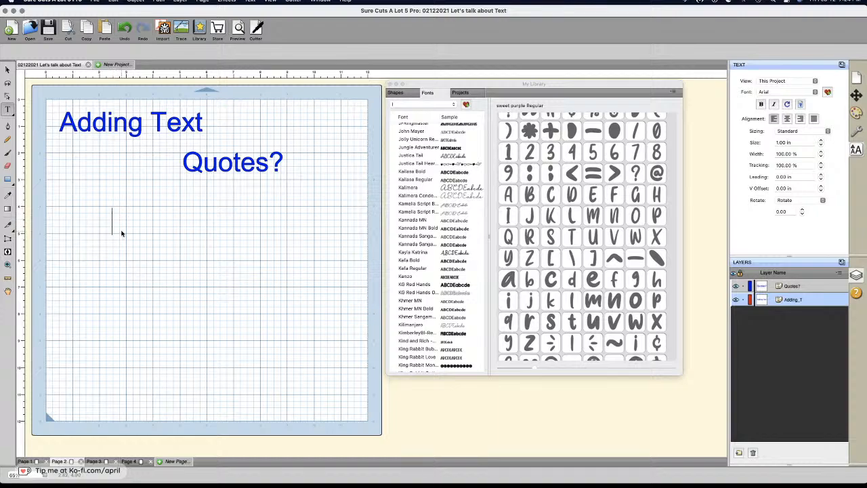
type("BEGIN")
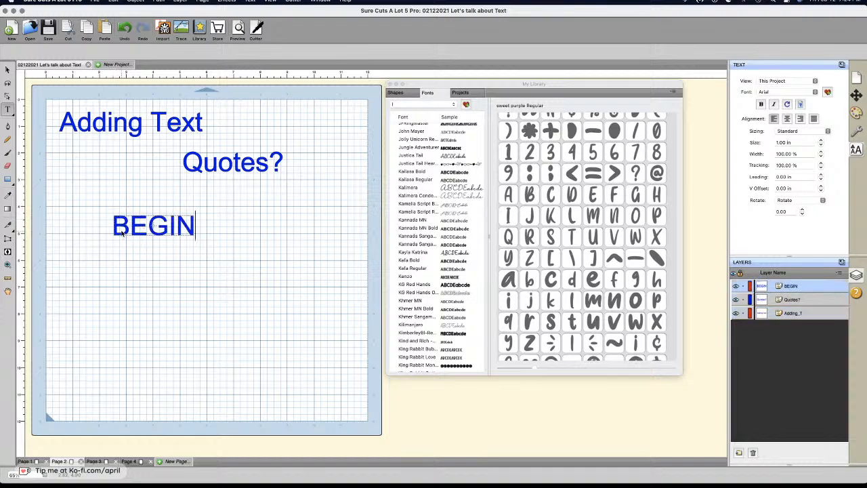
type(" TYPING")
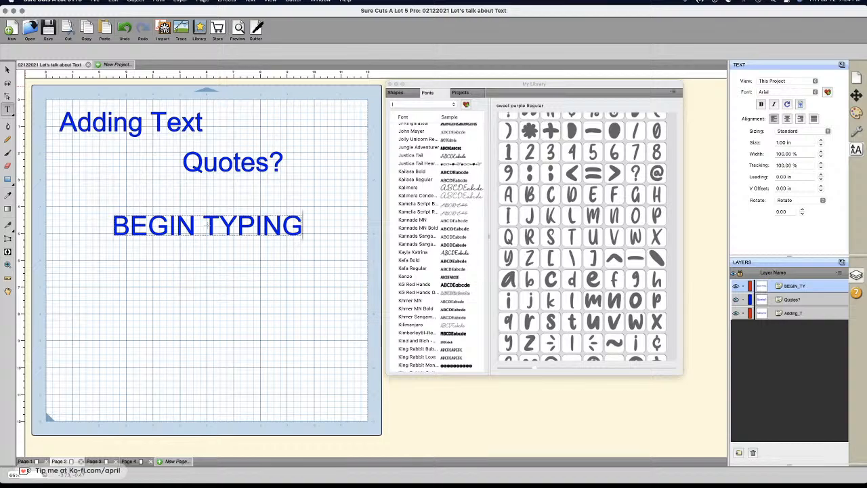
mouse_move(531, 192)
Step: Place a new text below BEGIN TYPING and spell "CREATE" by inserting the letters from the library's sweet purple Regular characters
left_click(185, 300)
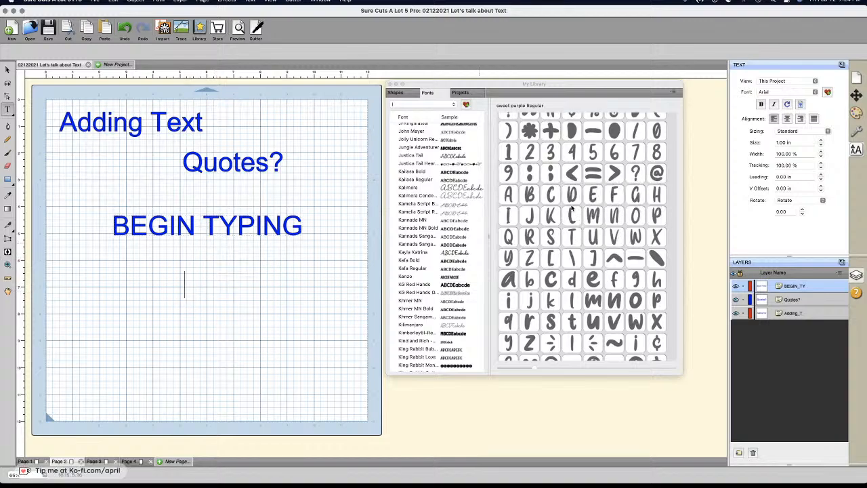
left_click(550, 197)
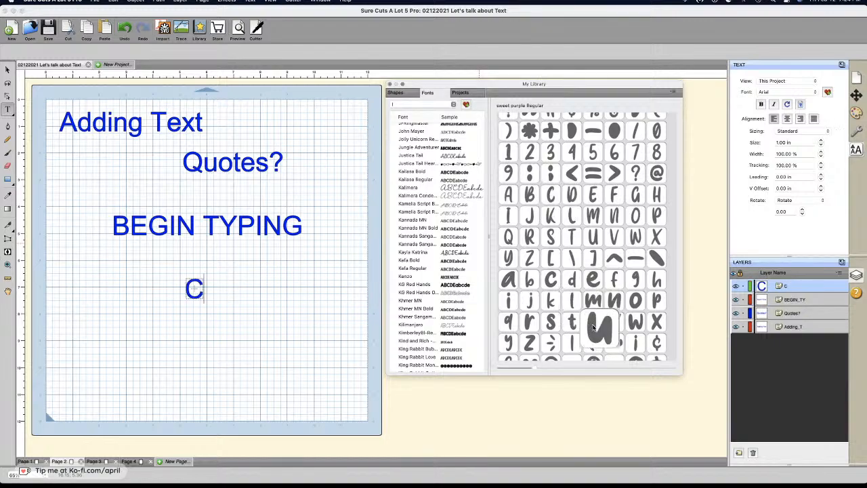
left_click(533, 238)
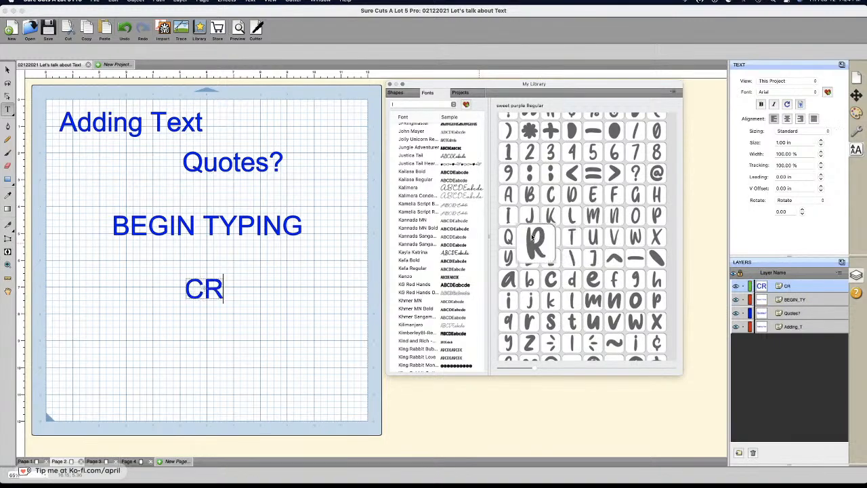
left_click(596, 196)
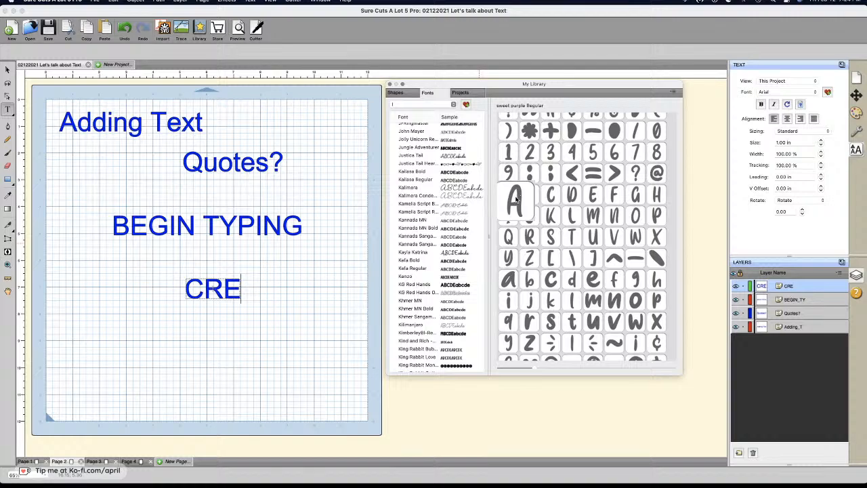
left_click(516, 198)
left_click(573, 235)
left_click(595, 196)
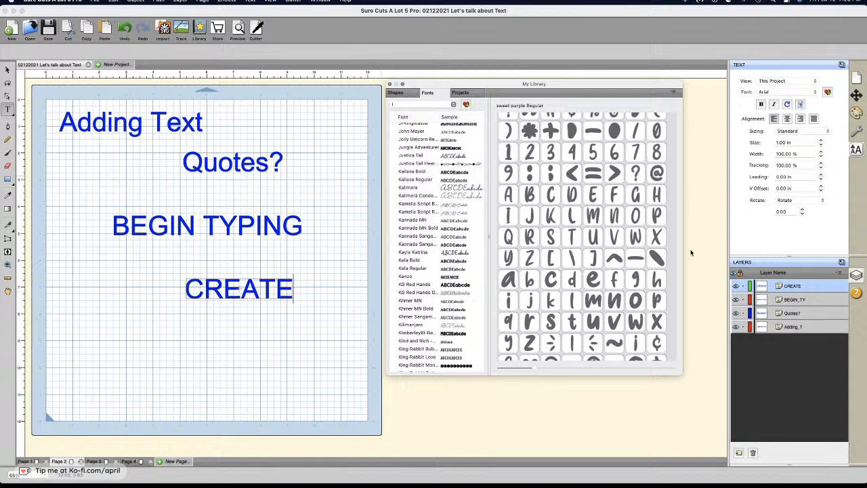
Step: Try to change the CREATE text to sweet purple Regular while it is still in text editing
left_click(789, 91)
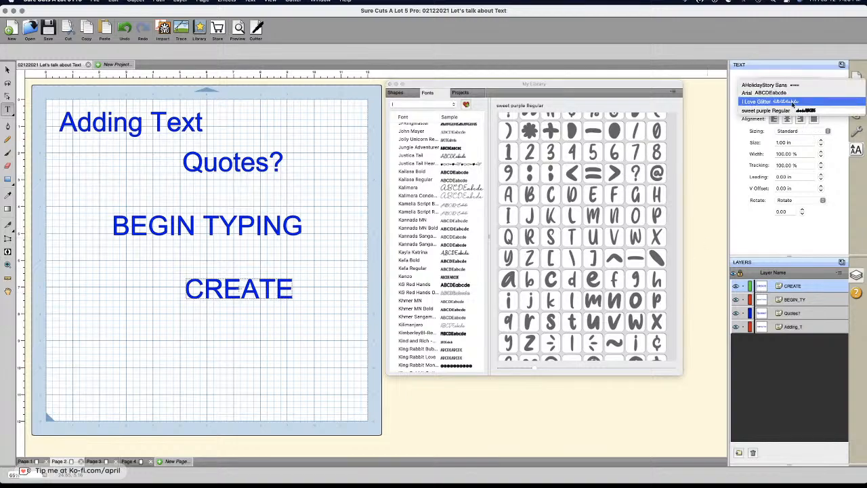
left_click(786, 112)
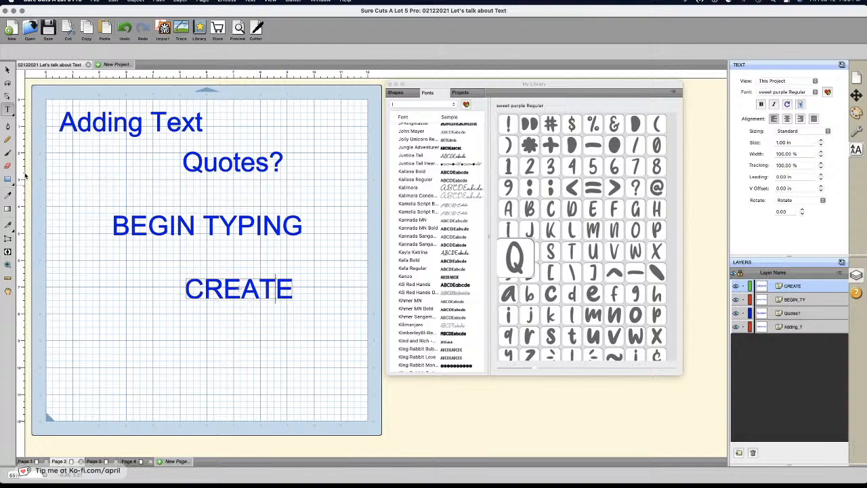
left_click(279, 303)
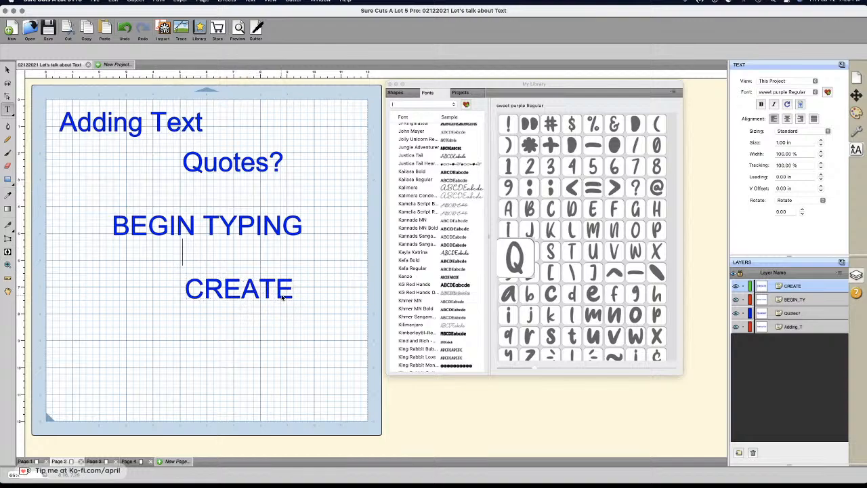
Step: Select CREATE as an object, apply the sweet purple Regular font and enlarge the text to about 4.7 in wide
left_click(7, 70)
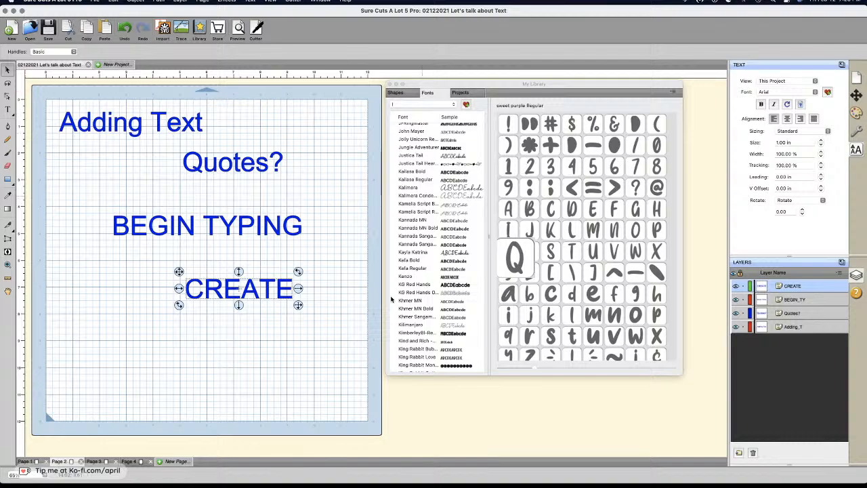
left_click(783, 92)
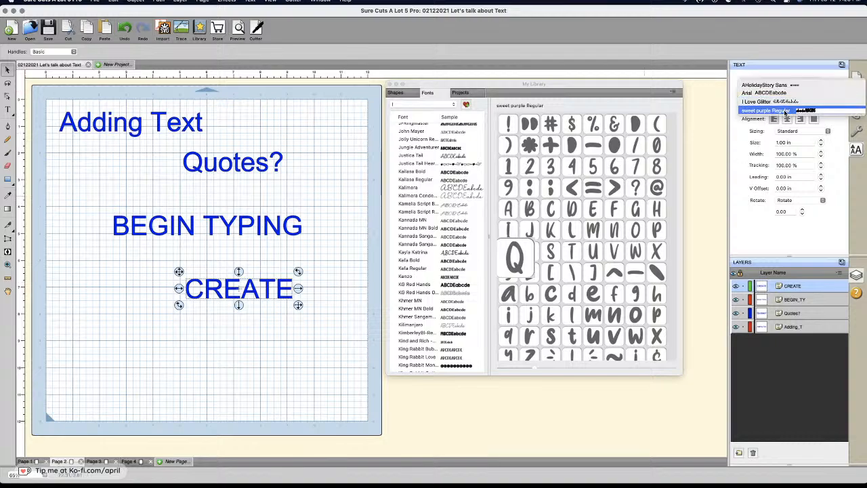
left_click(786, 112)
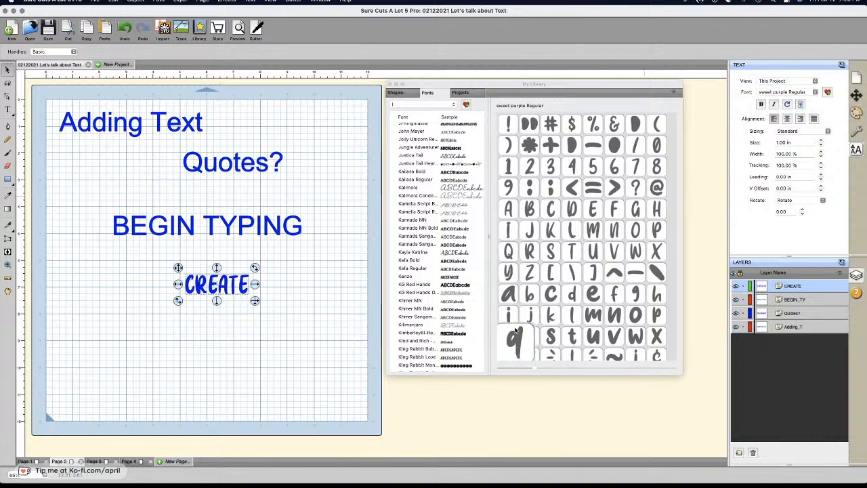
left_click(806, 94)
left_click(358, 296)
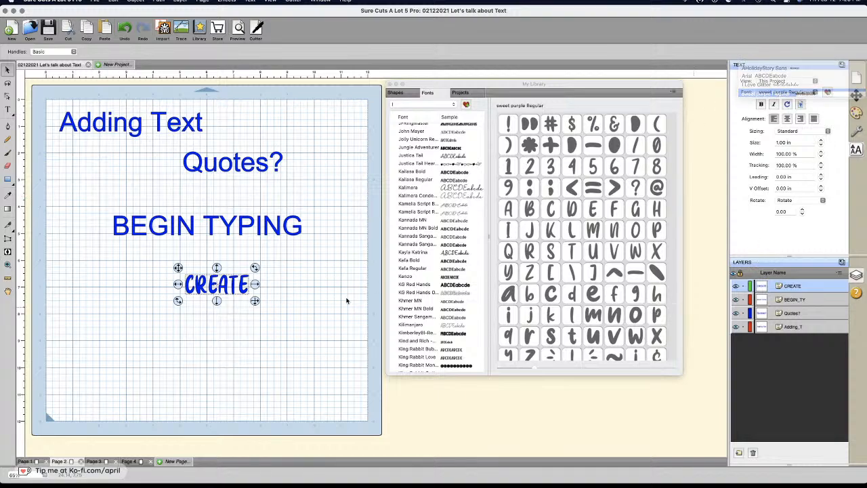
left_click_drag(256, 305, 321, 353)
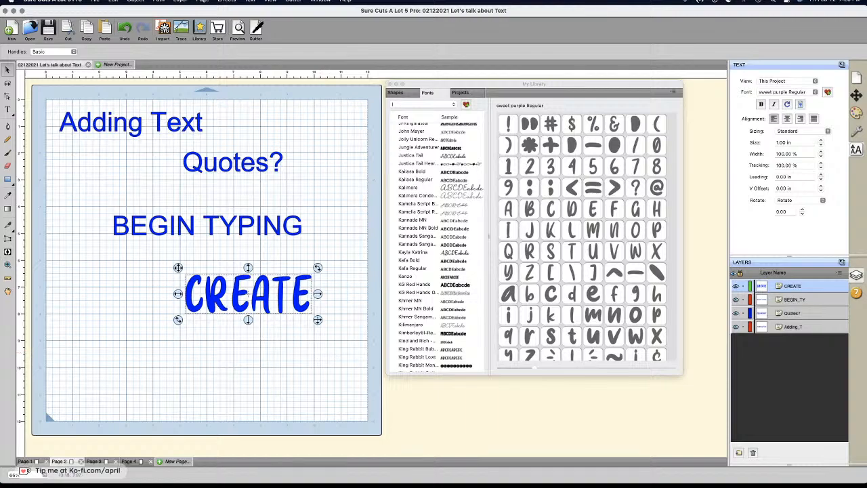
Step: Switch to Safari and copy quote 4, "There are never enough I Love You's.", with its attribution from the Valentine's Day quotes page
key("super+Tab")
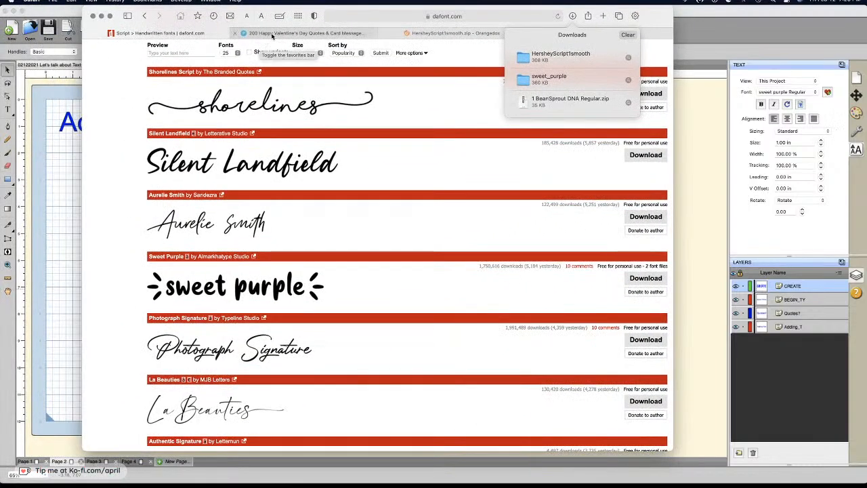
left_click(271, 33)
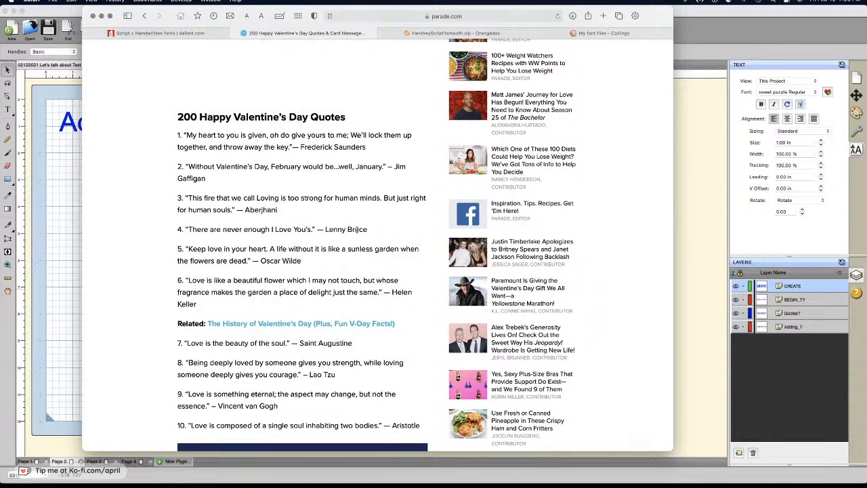
left_click_drag(366, 229, 185, 229)
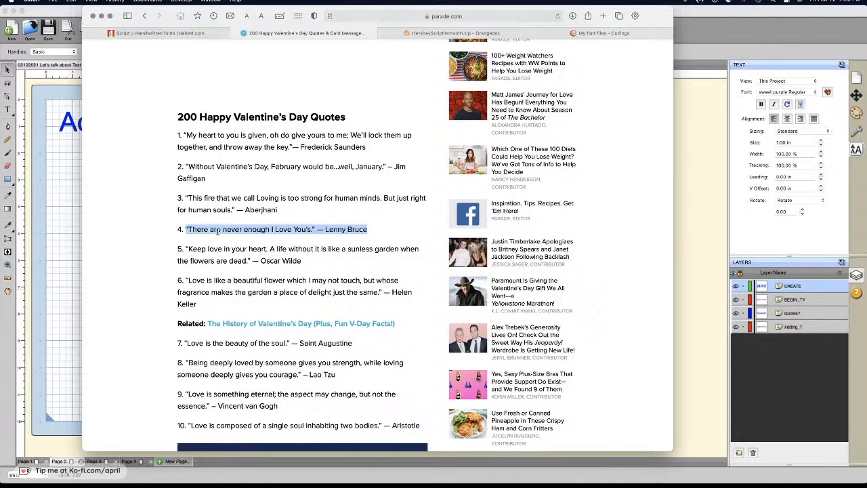
left_click(692, 193)
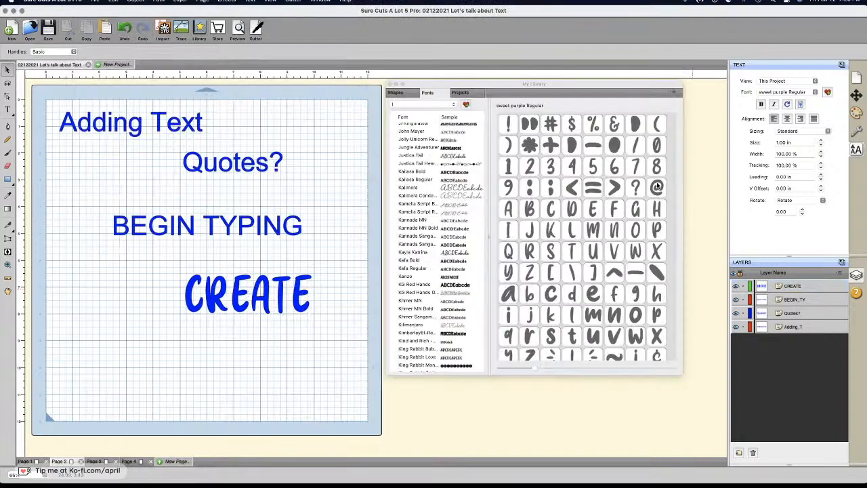
Step: Replace the BEGIN TYPING text with the copied Valentine's Day quote and its attribution
left_click(226, 227)
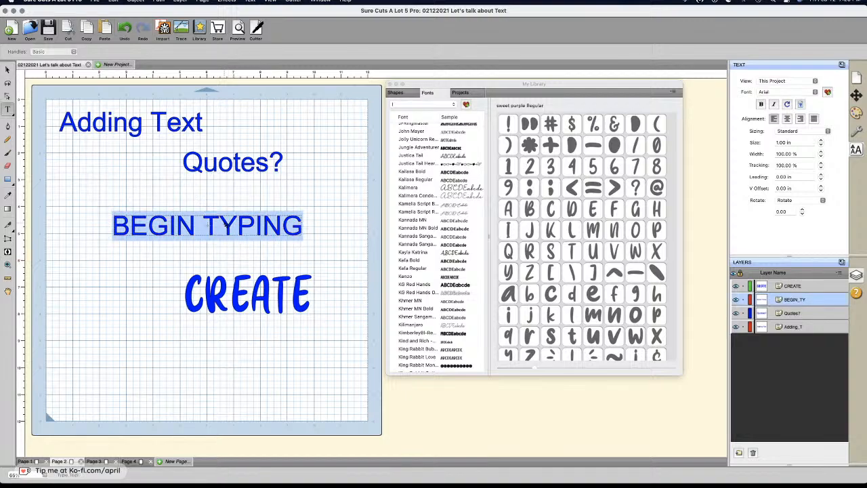
right_click(181, 267)
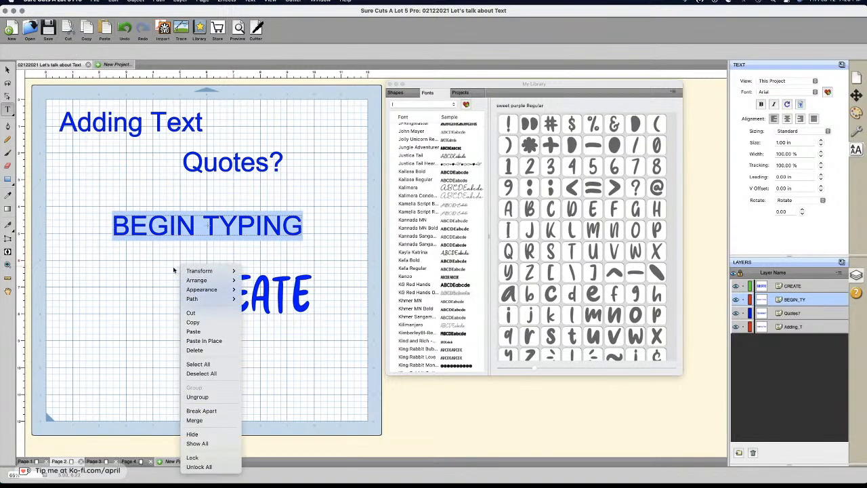
left_click(197, 325)
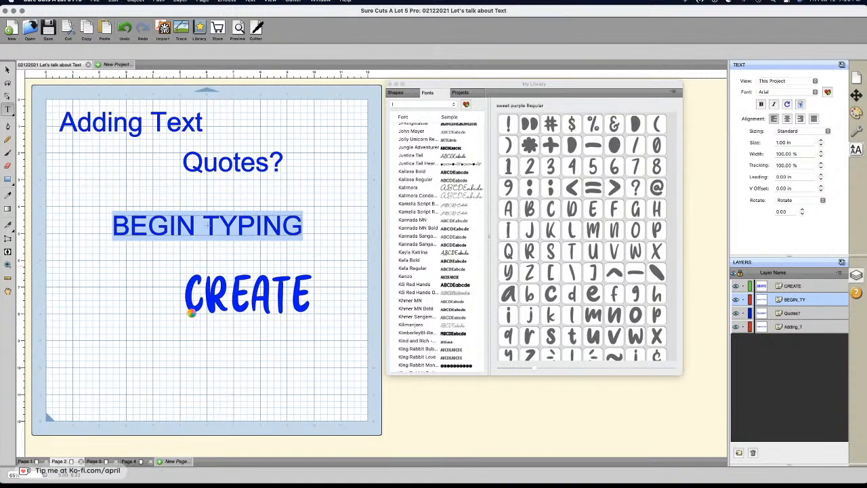
key("super+v")
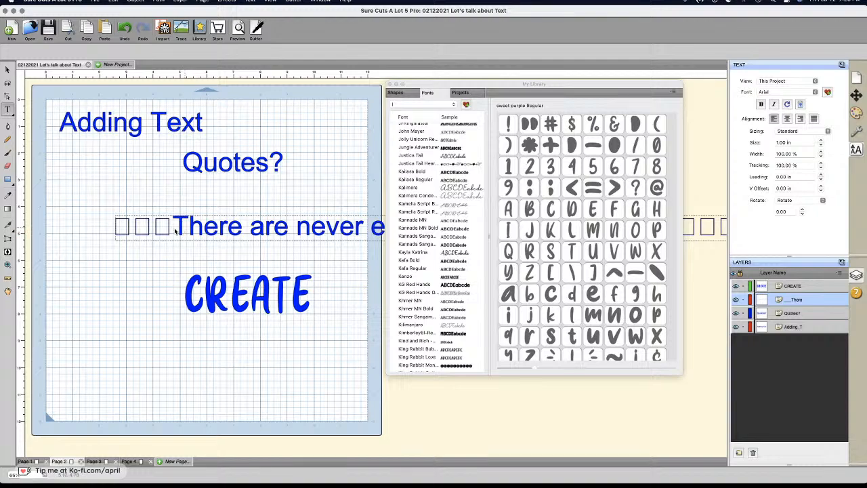
Step: Close the library window and delete the three placeholder boxes in front of "There" in the pasted quote
left_click_drag(156, 231, 206, 231)
left_click(210, 232)
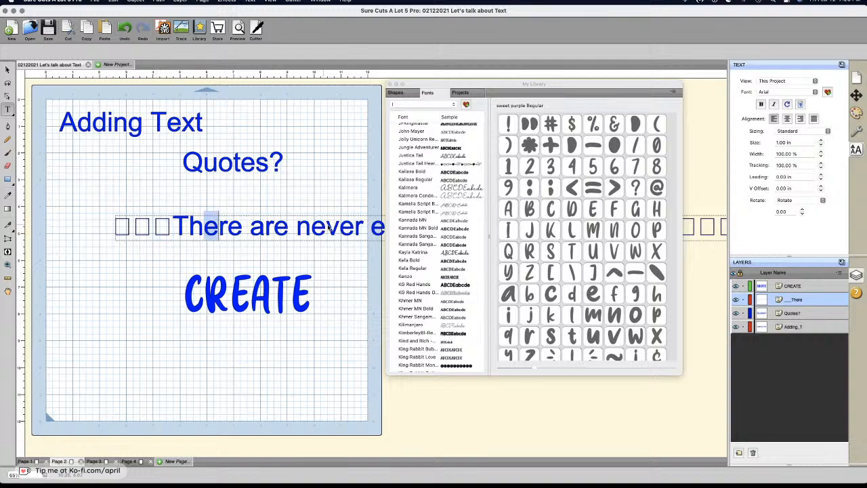
left_click(389, 84)
left_click(168, 230)
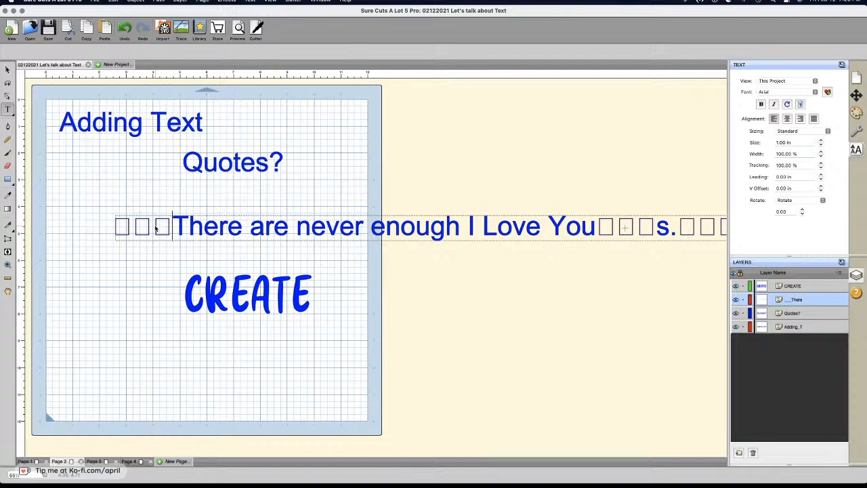
key("BackSpace")
key("BackSpace")
key("BackSpace")
Step: Delete the placeholder boxes between "You" and "s" in the quote so it reads "I Love Yous.", and end that text's editing
left_click(598, 230)
key("BackSpace")
key("BackSpace")
key("BackSpace")
key("BackSpace")
key("BackSpace")
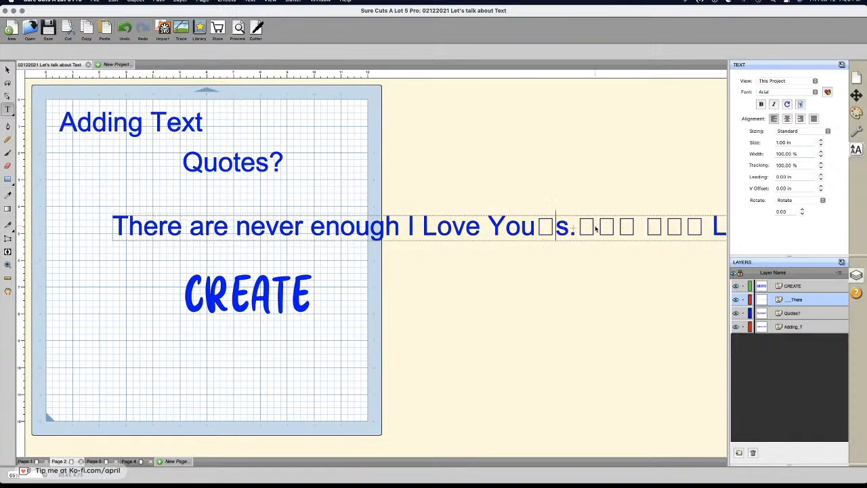
type("U")
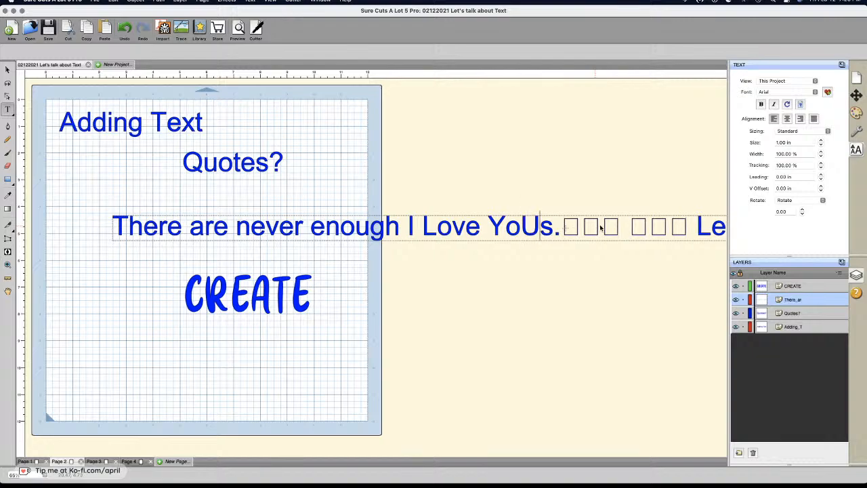
key("BackSpace")
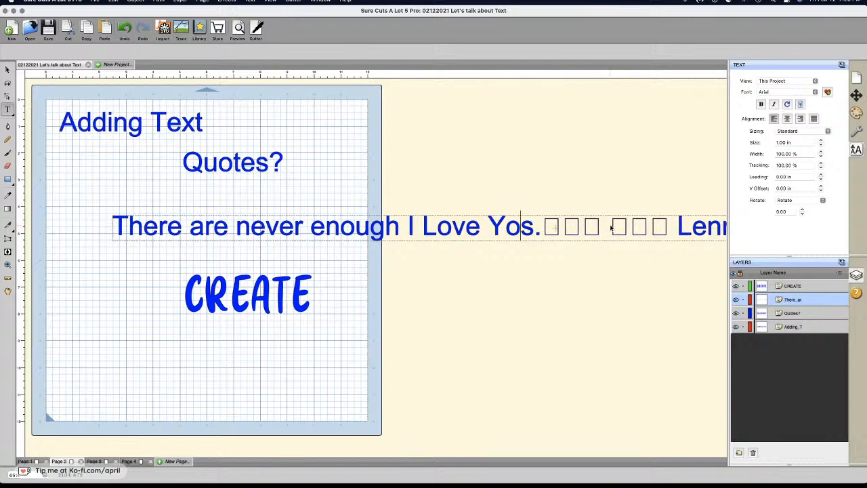
type("u")
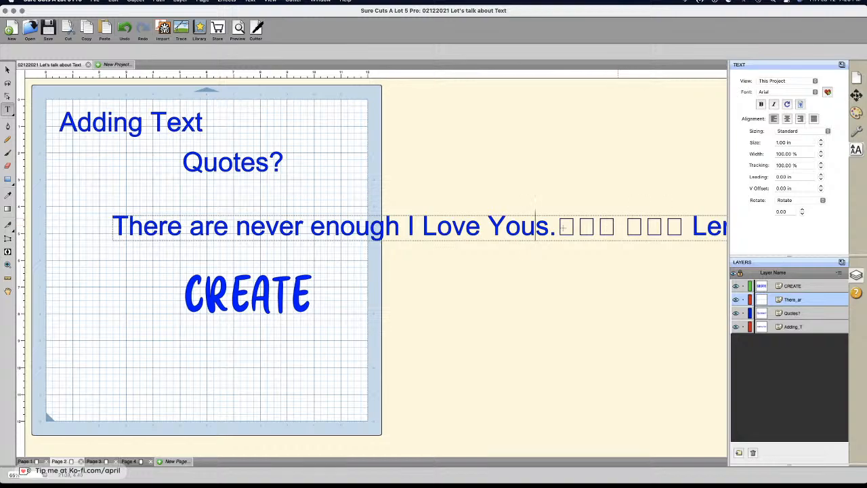
left_click(48, 141)
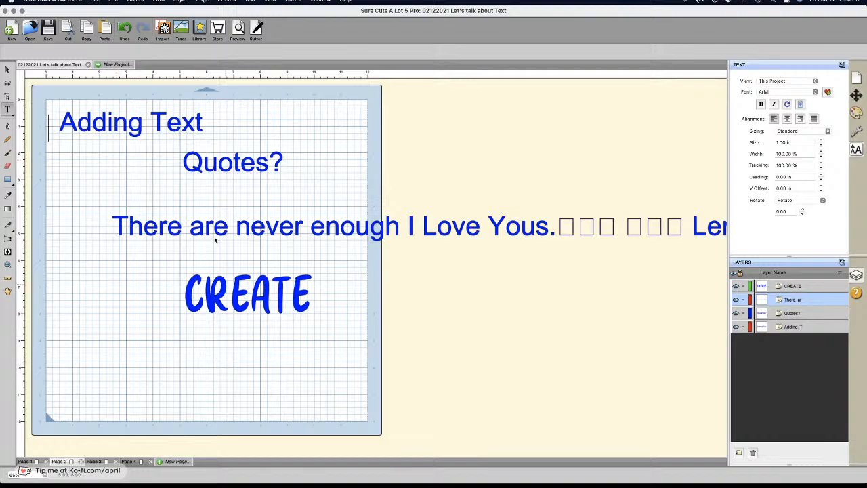
Step: On Page 3, add the text CREATE near the mat's upper left corner with the Vertical Type Tool
left_click(95, 461)
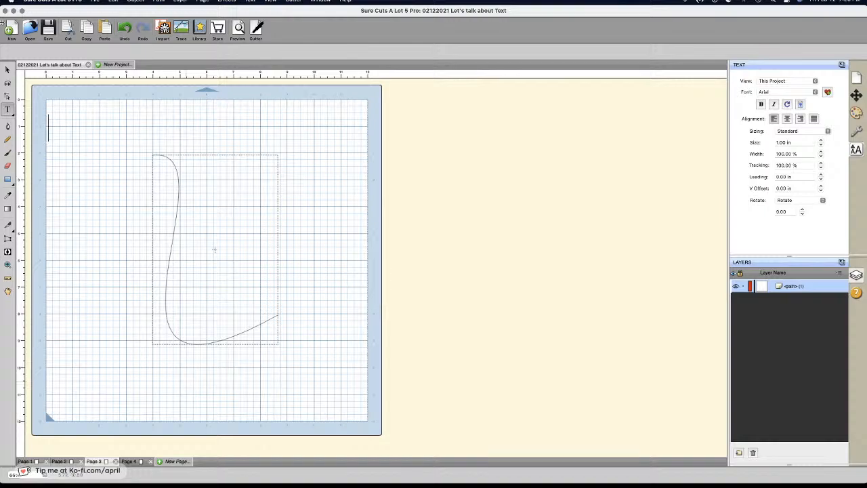
left_click(9, 112)
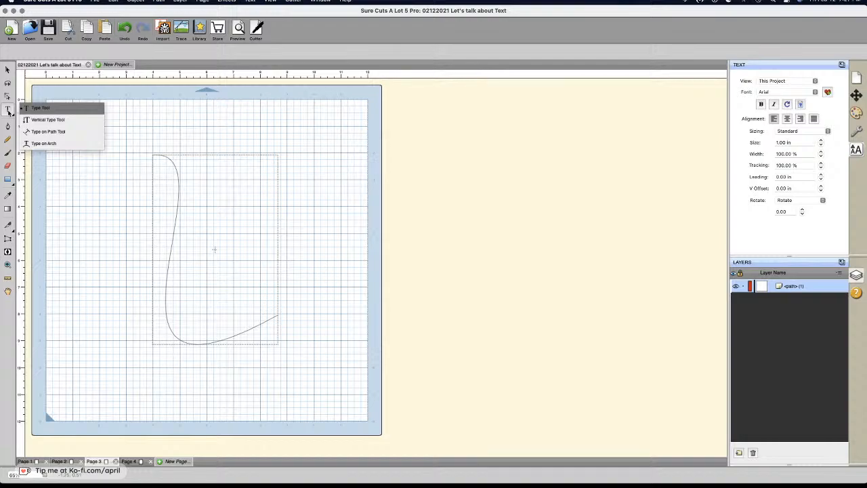
left_click(10, 112)
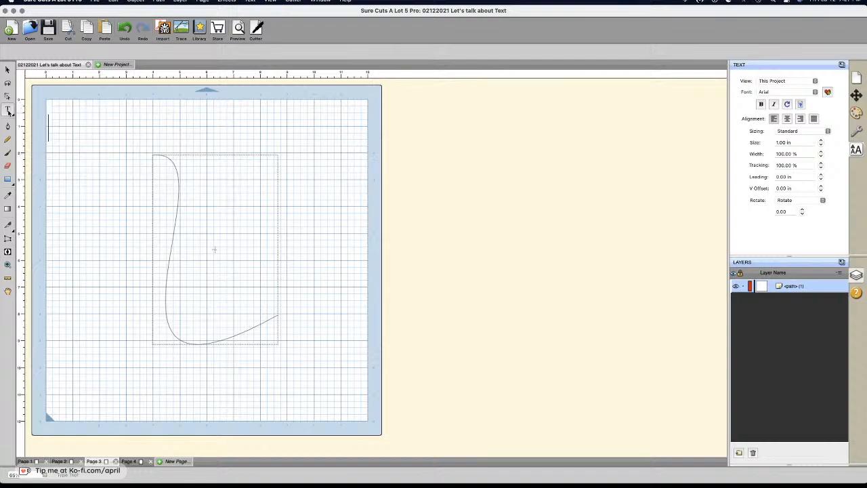
left_click(9, 112)
left_click(10, 113)
left_click(10, 112)
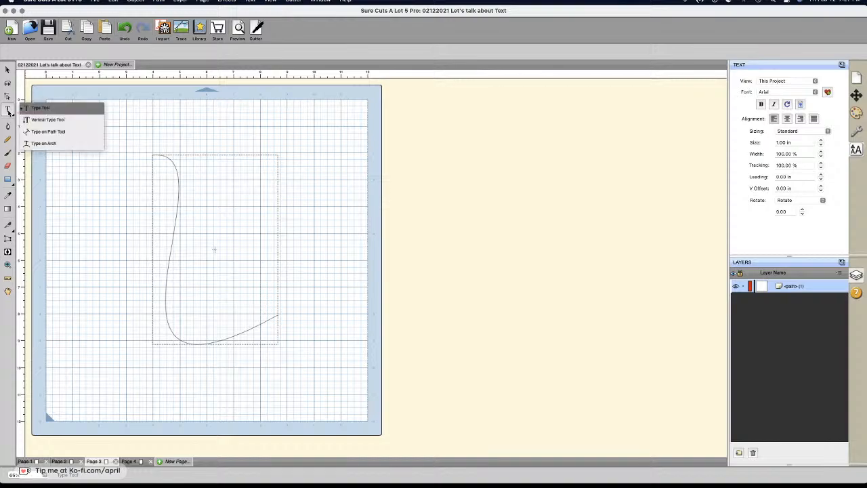
left_click(9, 113)
left_click(10, 112)
left_click(41, 120)
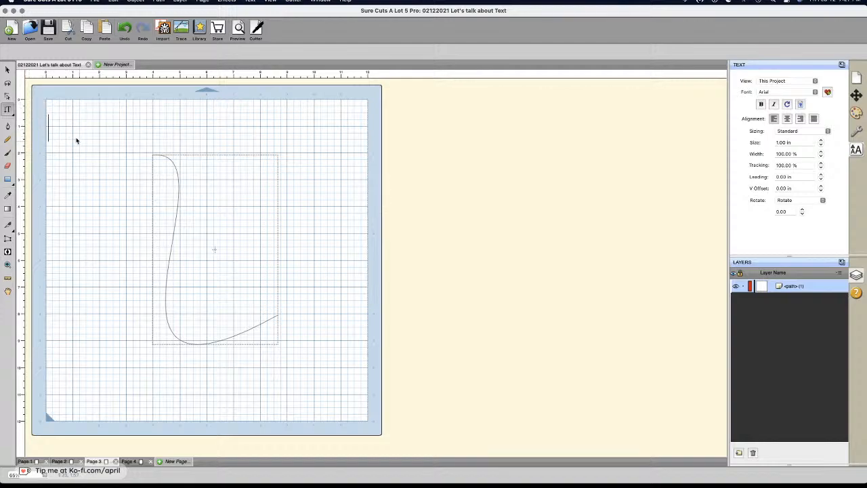
type("CREATE")
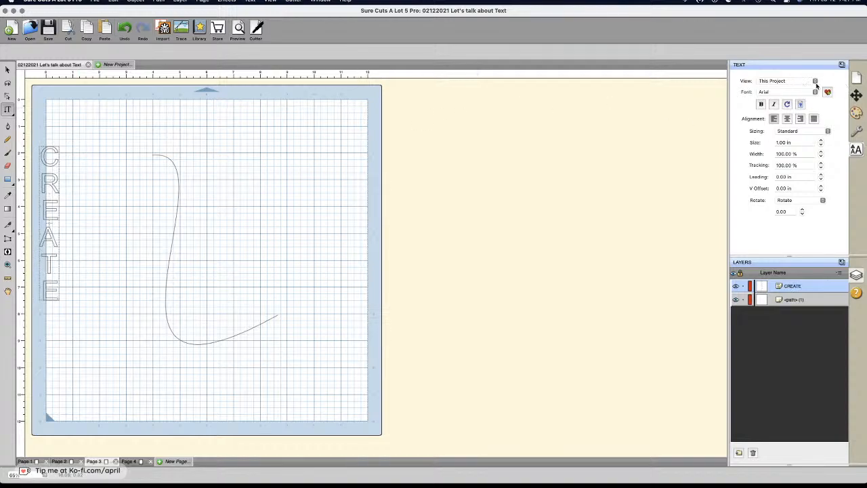
Step: Fill the vertical CREATE text with solid blue
left_click(856, 111)
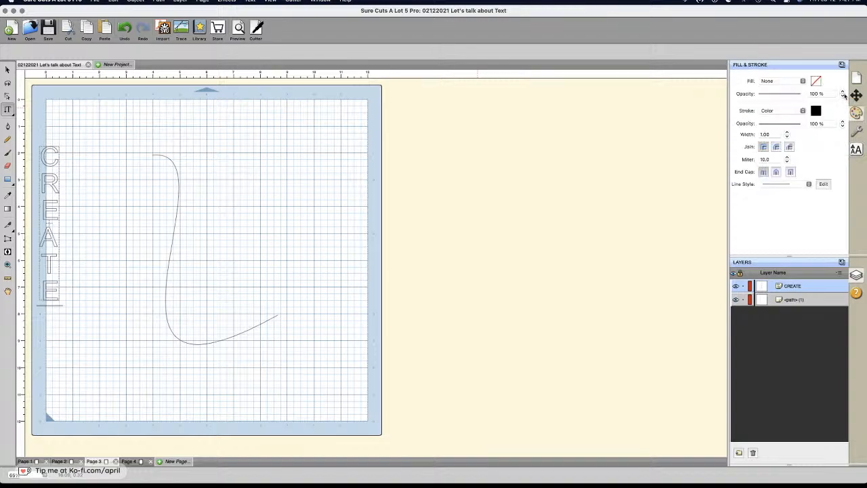
left_click(798, 82)
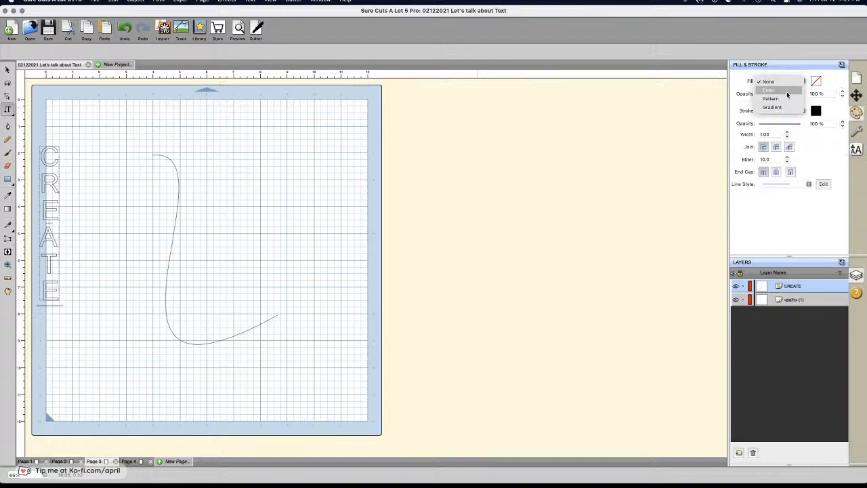
left_click(772, 90)
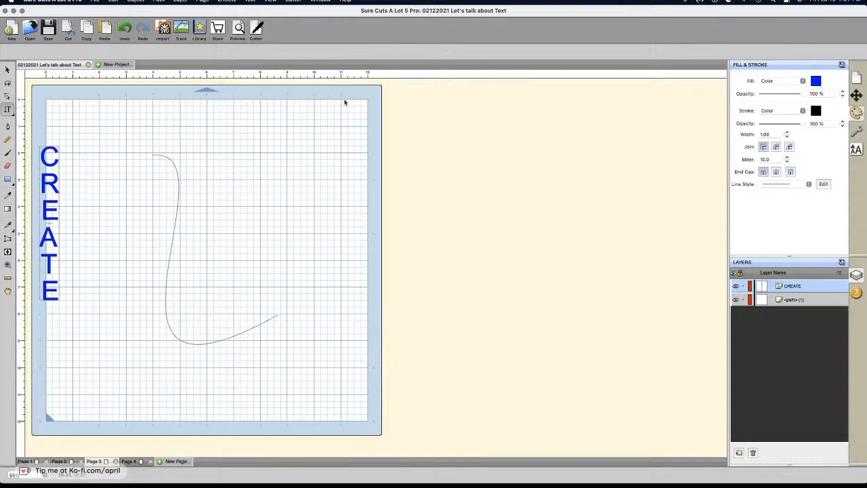
Step: Move the vertical CREATE text about 2 in right and 0.5 in up so it sits inside the mat
left_click(49, 185)
left_click(129, 175)
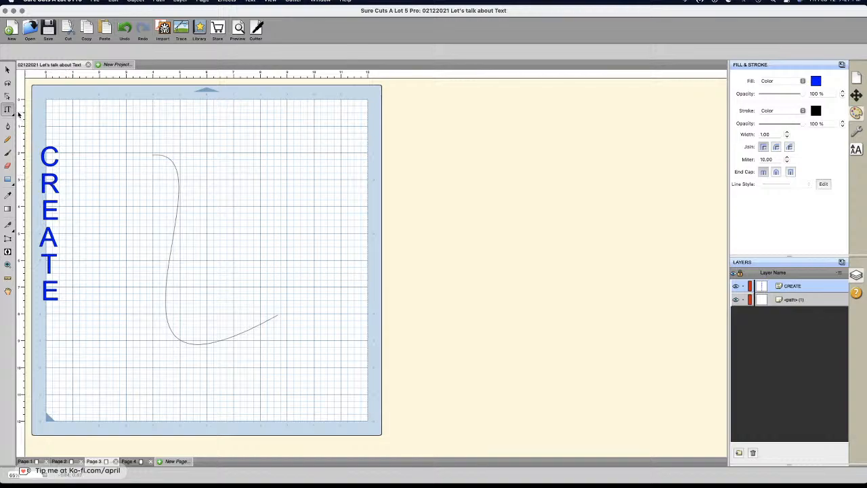
key("Escape")
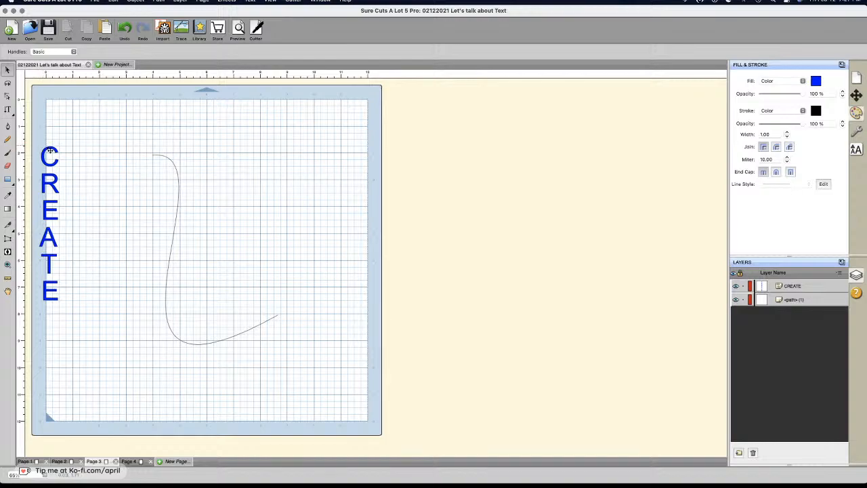
left_click_drag(63, 145, 115, 130)
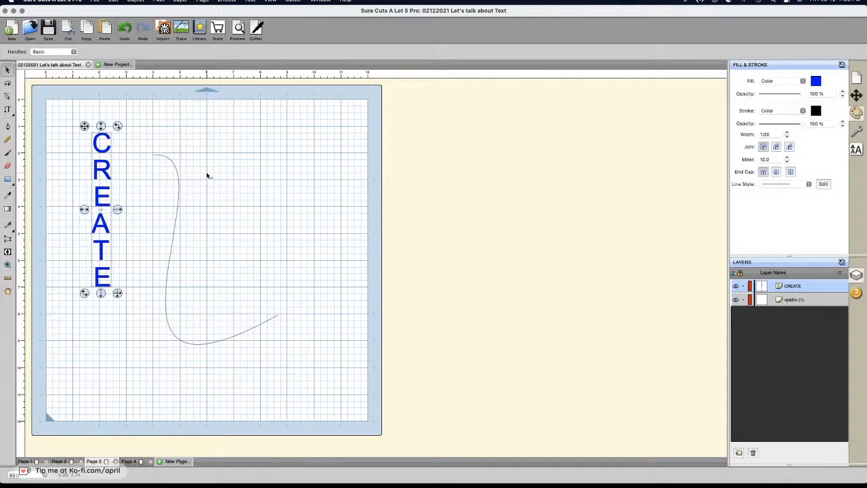
left_click(10, 113)
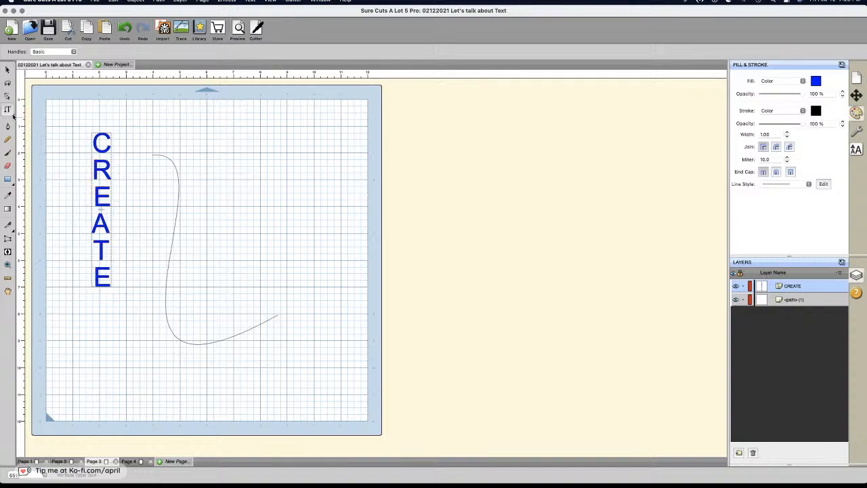
type("WELCOME")
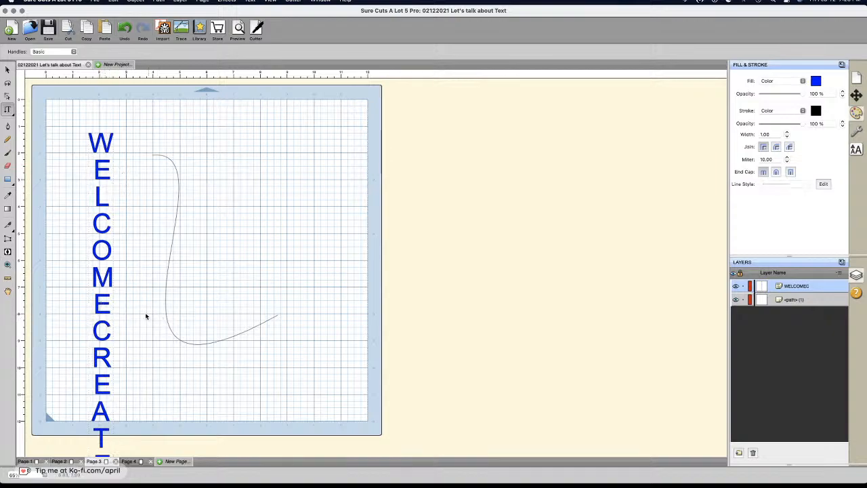
left_click(106, 315)
key("BackSpace")
key("BackSpace")
key("BackSpace")
key("BackSpace")
key("BackSpace")
key("BackSpace")
key("BackSpace")
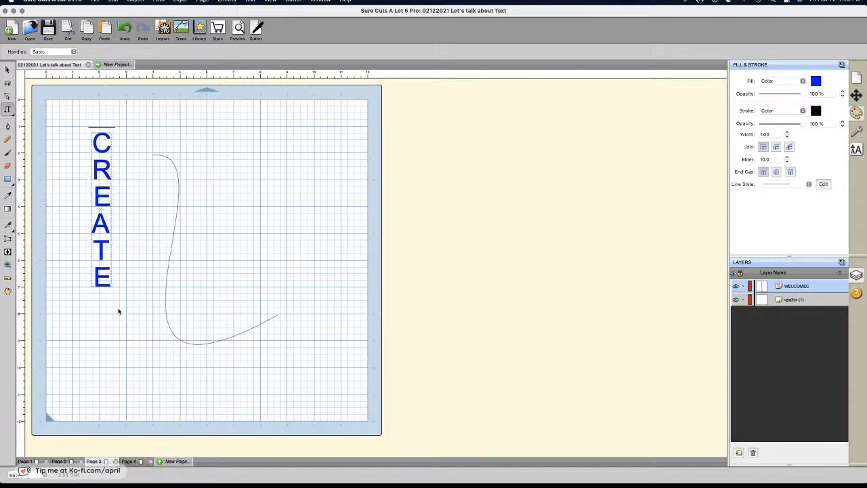
Step: Add a second vertical text reading WELCOME to the right of the curve, starting about 3 in down the mat
left_click(271, 189)
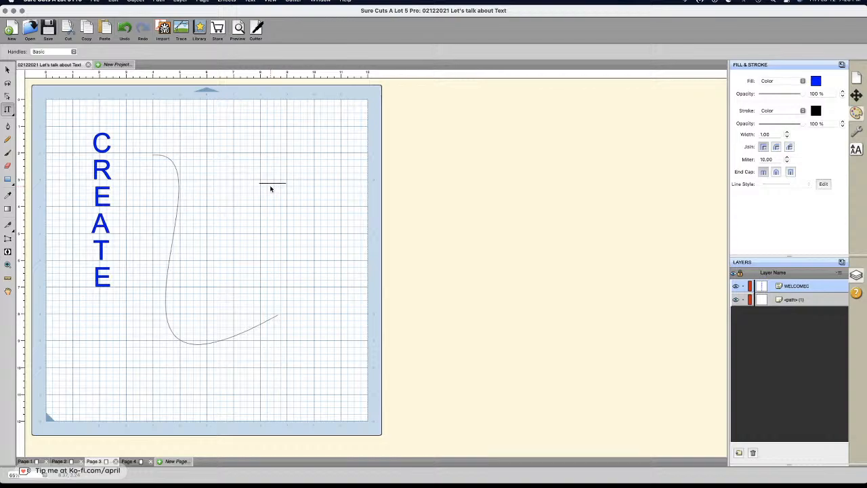
type("WELCOME")
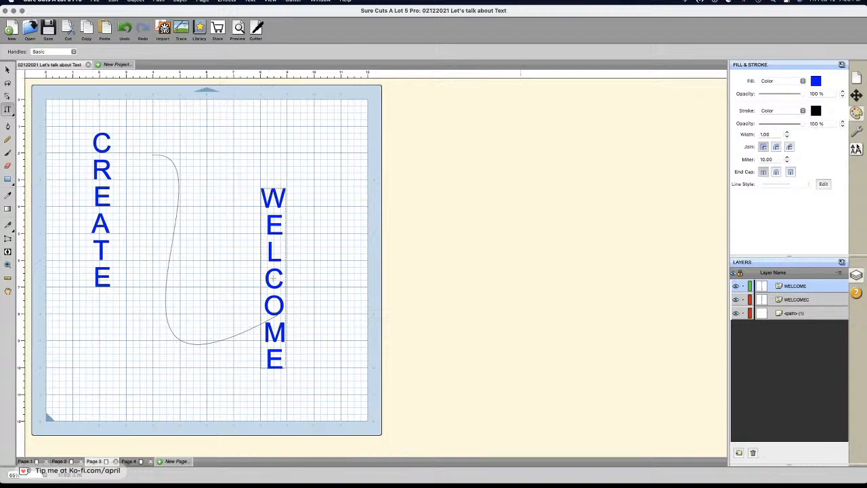
Step: Try to justify the WELCOME text and give it the sweet purple Regular font while it is still in text editing
left_click(856, 148)
left_click(787, 120)
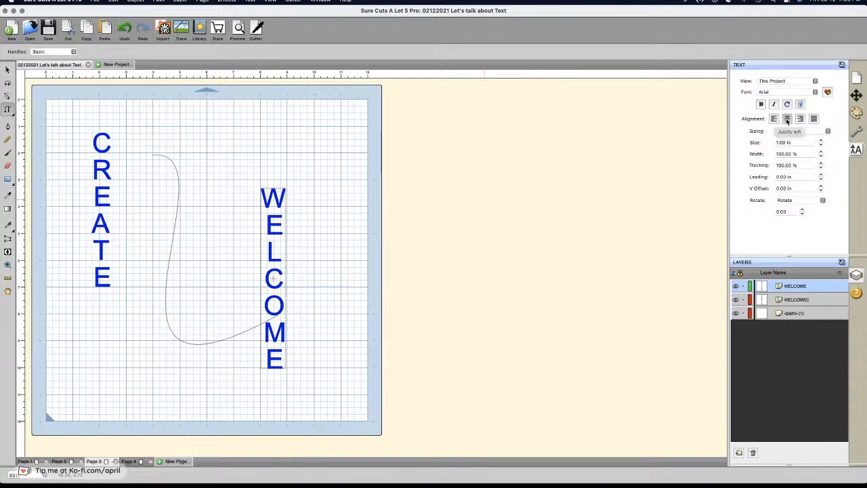
left_click(814, 119)
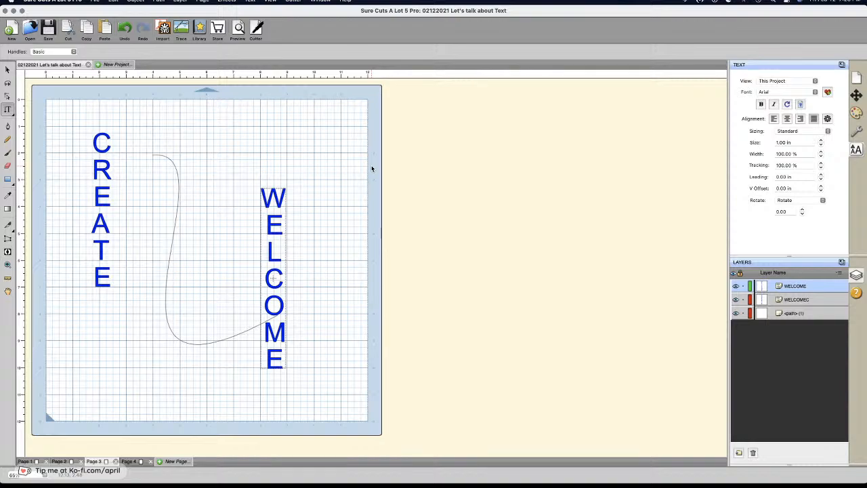
left_click(766, 92)
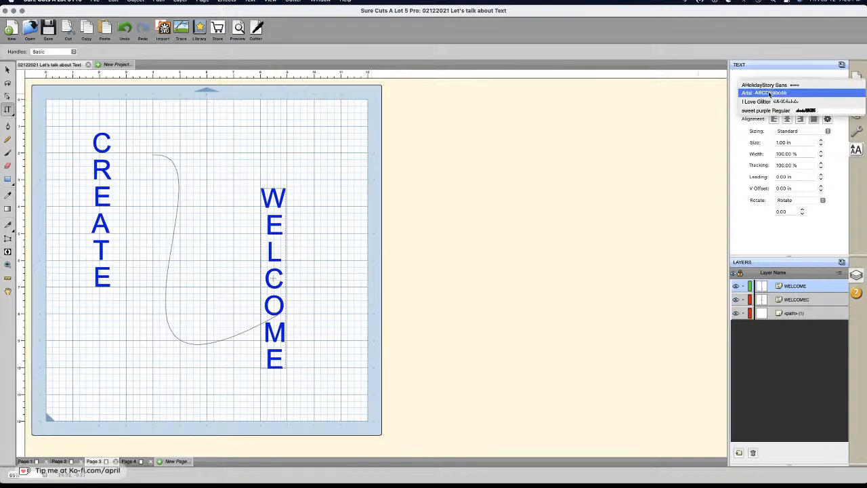
left_click(768, 111)
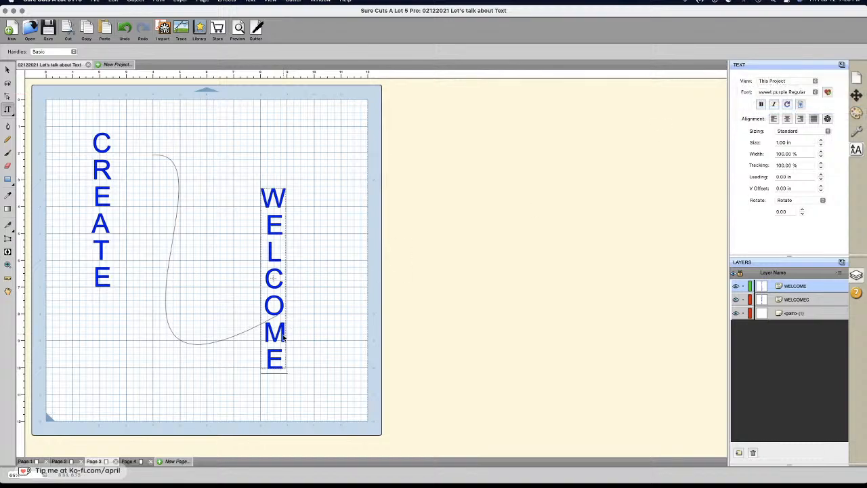
key("Left")
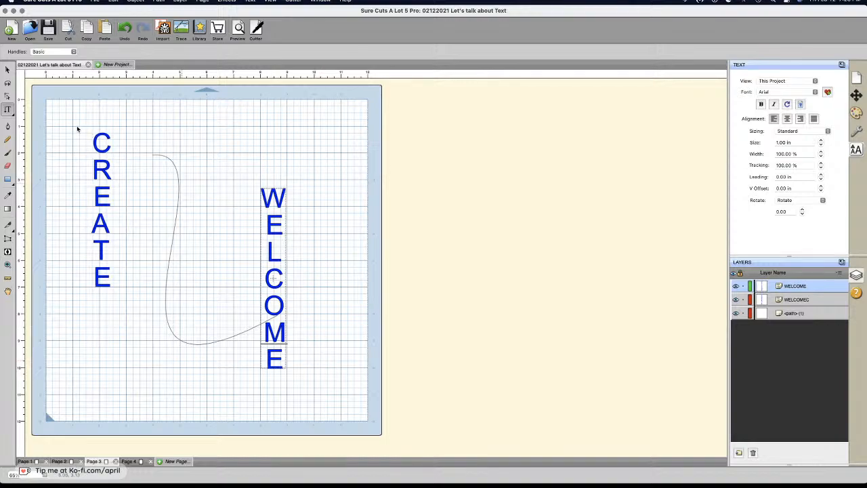
Step: Leave text editing and set the vertical WELCOME text's font to sweet purple Regular
left_click(7, 70)
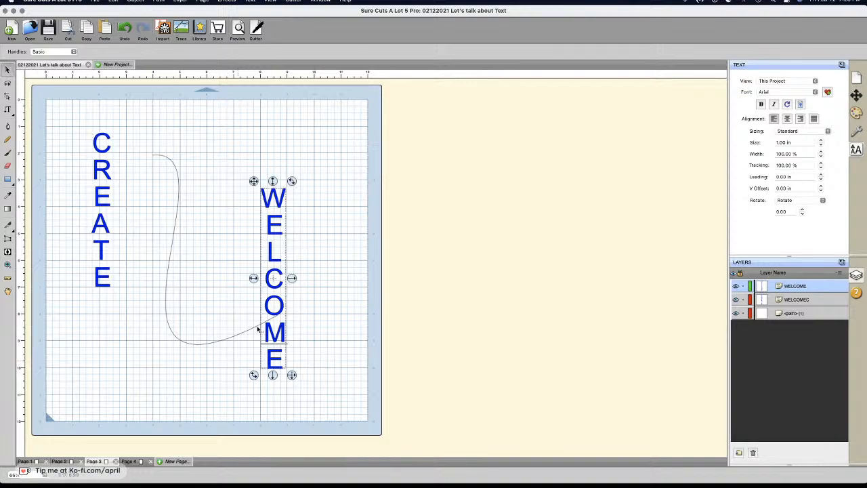
left_click(781, 95)
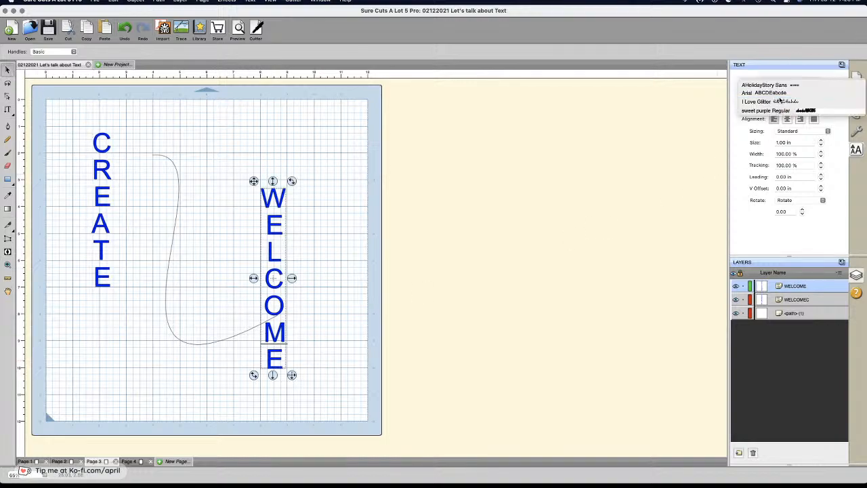
left_click(781, 110)
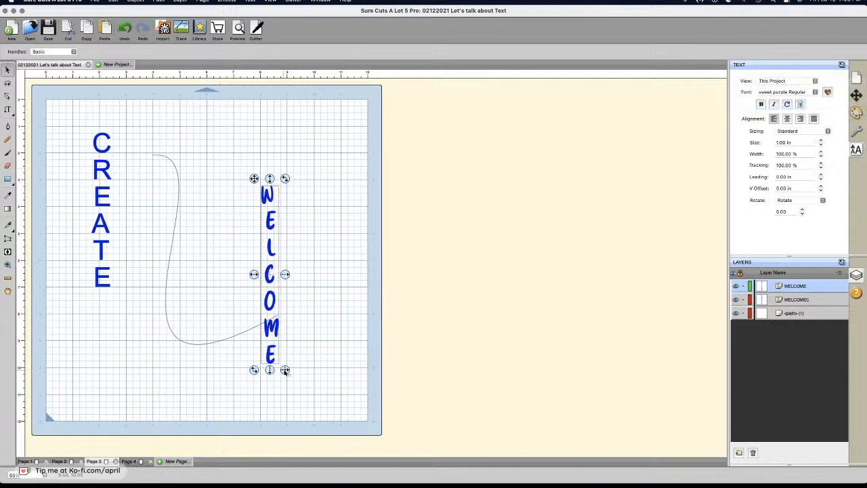
Step: Enlarge the WELCOME text to about 3 in wide and 30.2 in high, and move it up to start about 1.2 in down the mat
left_click_drag(284, 370, 334, 397)
left_click_drag(350, 397, 350, 397)
left_click_drag(319, 373, 299, 318)
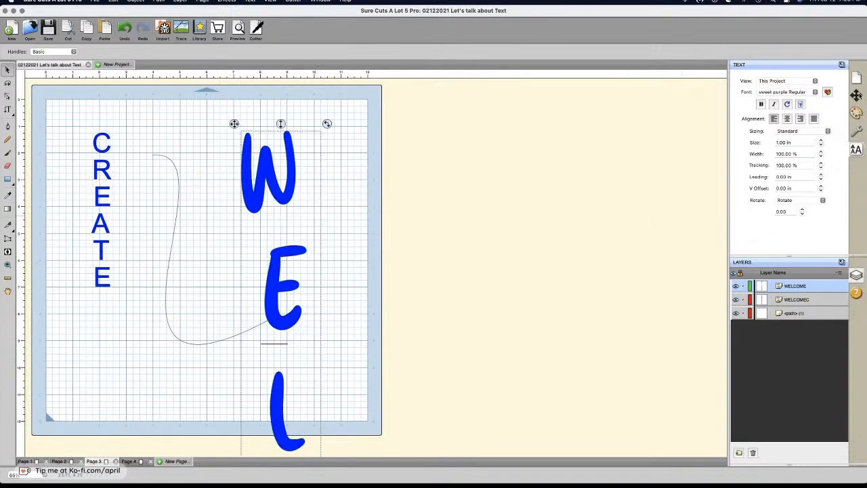
Step: Set the WELCOME text's height to 12 in with its proportions kept
left_click(856, 95)
left_click(767, 152)
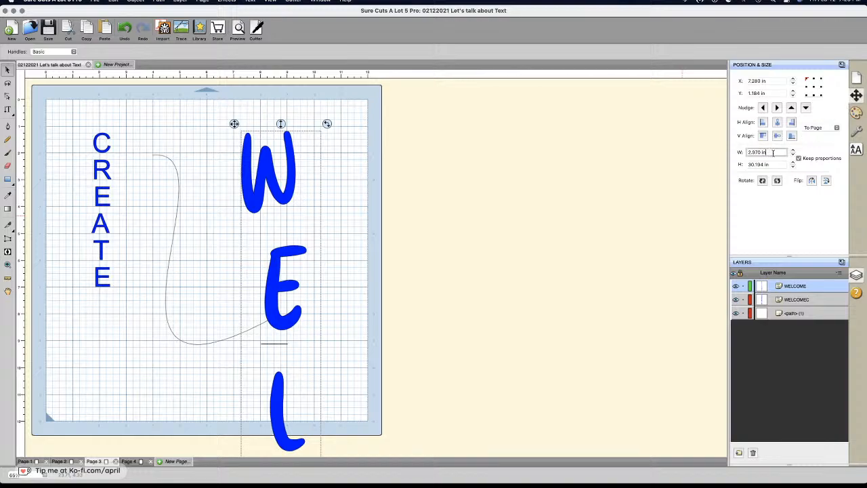
key("Tab")
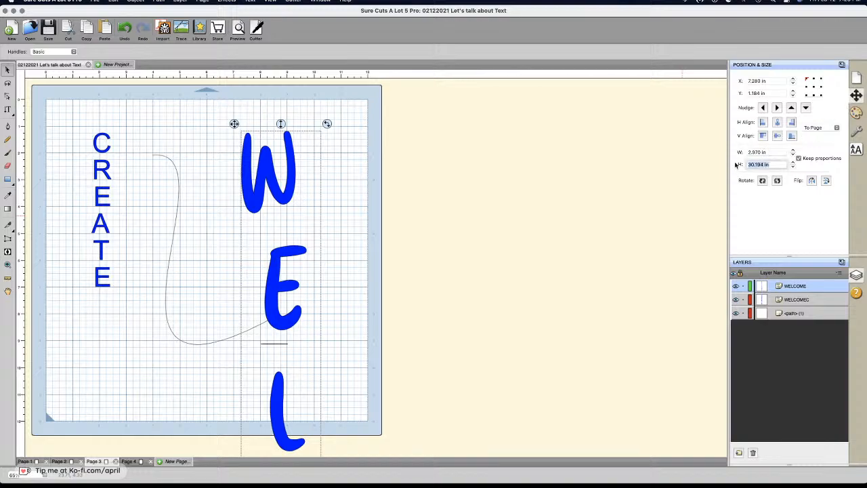
type("12")
key("Return")
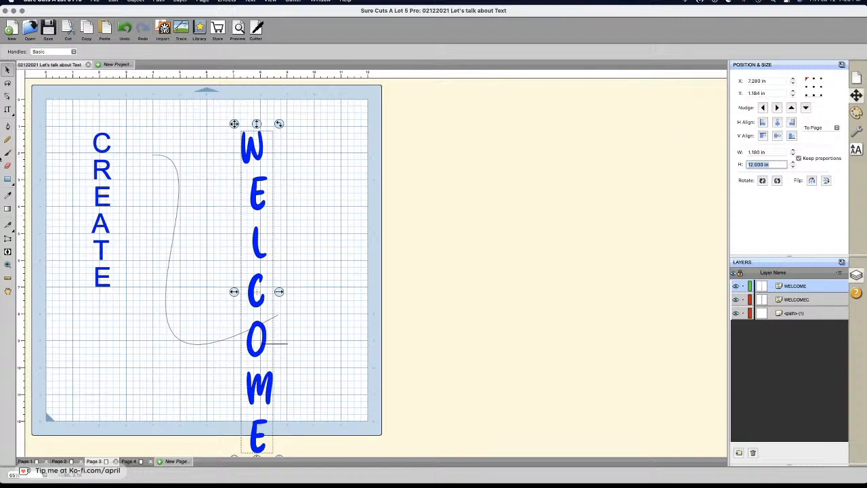
left_click(7, 109)
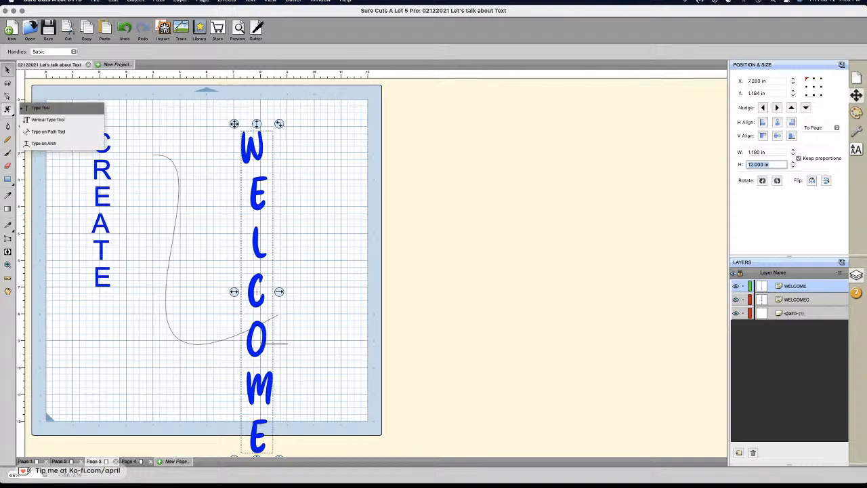
left_click(42, 133)
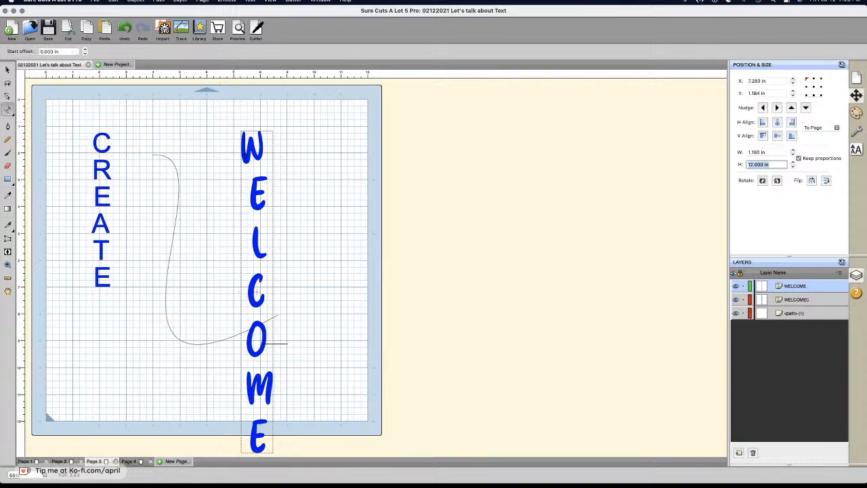
left_click(256, 173)
key("BackSpace")
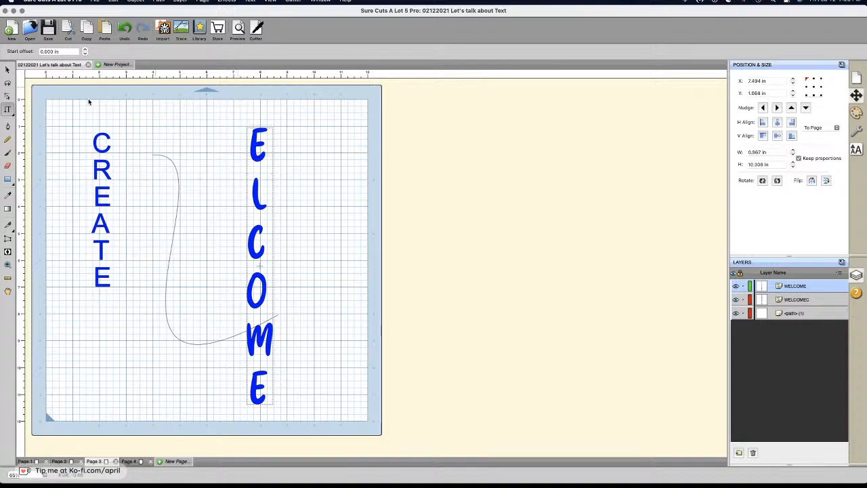
Step: Delete both vertical texts, leaving only the curved path on the mat
left_click(7, 70)
left_click_drag(210, 108, 304, 438)
key("BackSpace")
left_click_drag(72, 120, 131, 321)
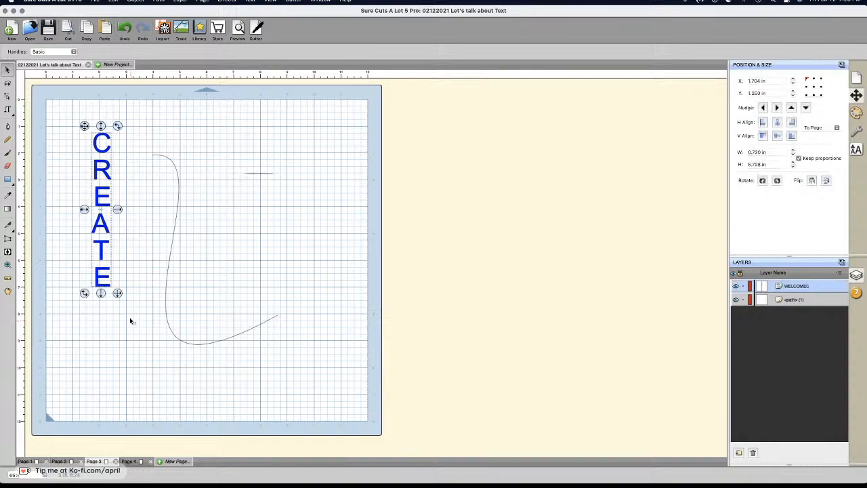
key("BackSpace")
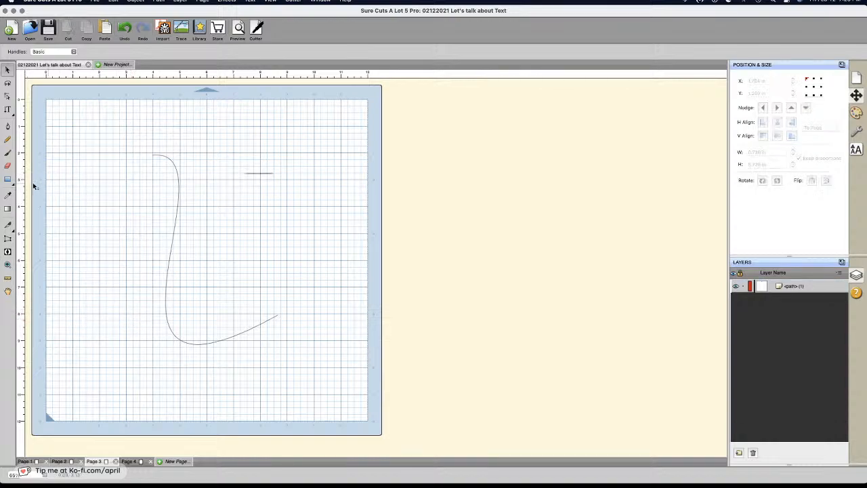
Step: Try drawing an open path with the Pen tool to the right of the curve, with one curved and one straight segment
left_click(7, 111)
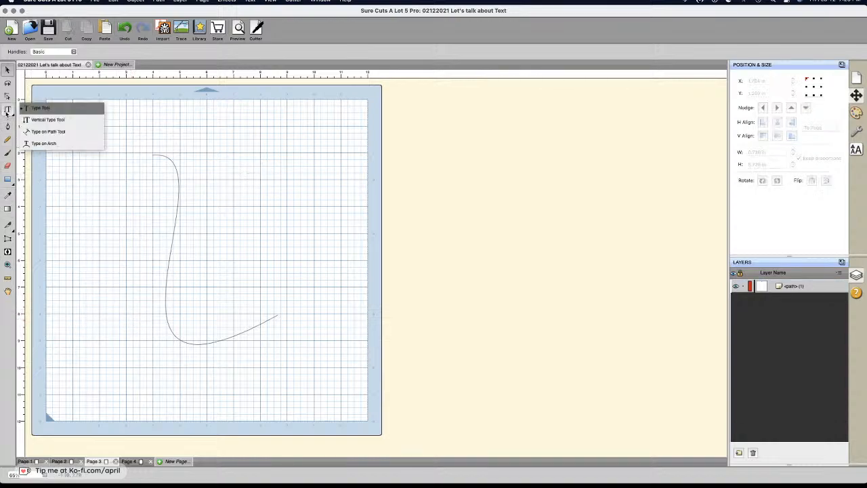
left_click(42, 134)
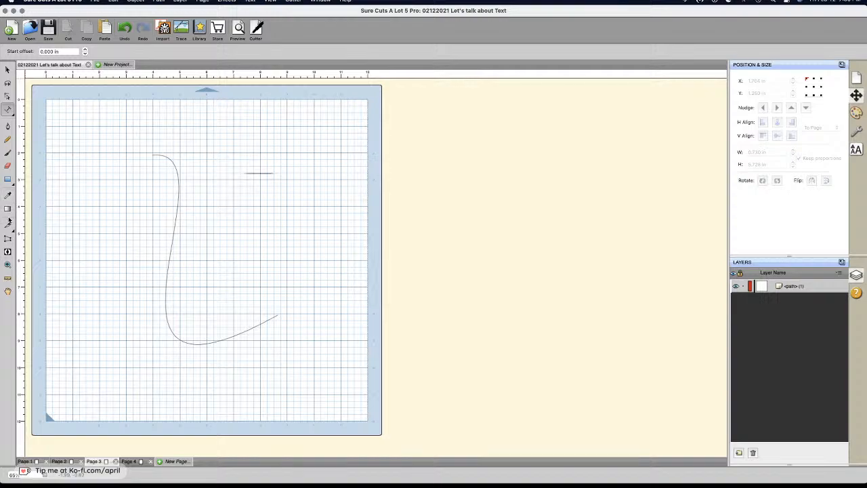
left_click(8, 126)
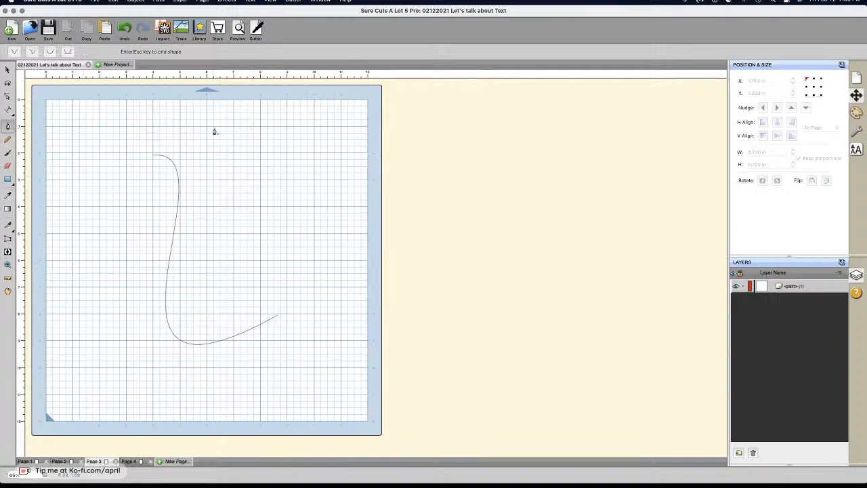
left_click_drag(214, 127, 244, 156)
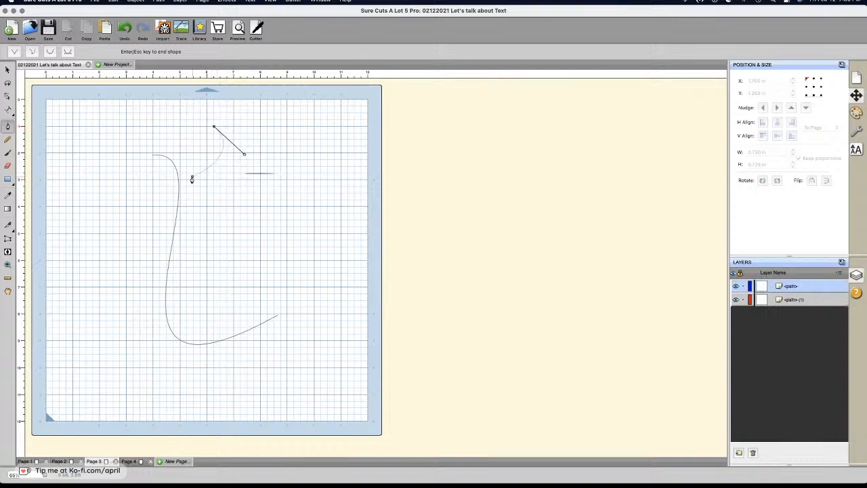
left_click(192, 176)
left_click_drag(192, 179, 279, 202)
key("Return")
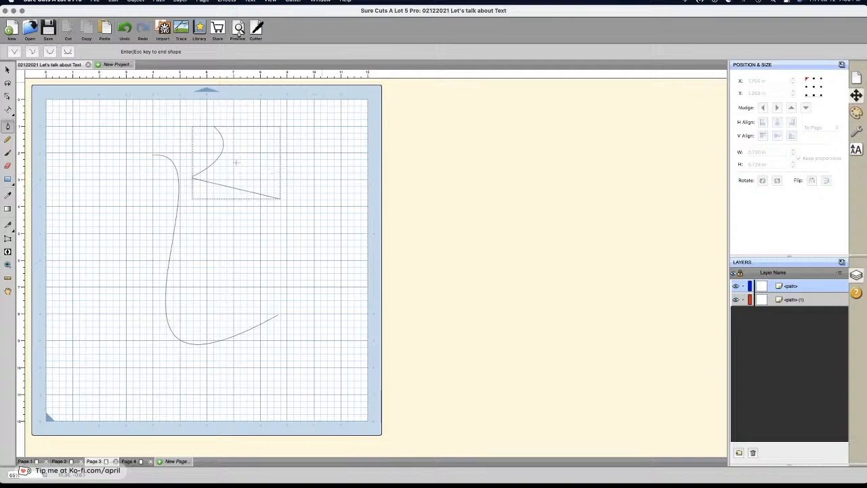
Step: Undo the newly drawn pen segments and discard the remaining path
left_click(127, 29)
left_click_drag(258, 174, 274, 174)
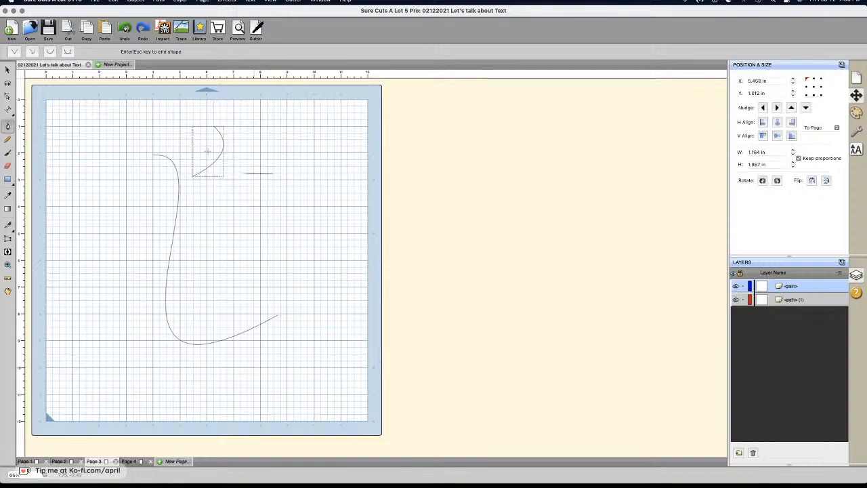
left_click(127, 29)
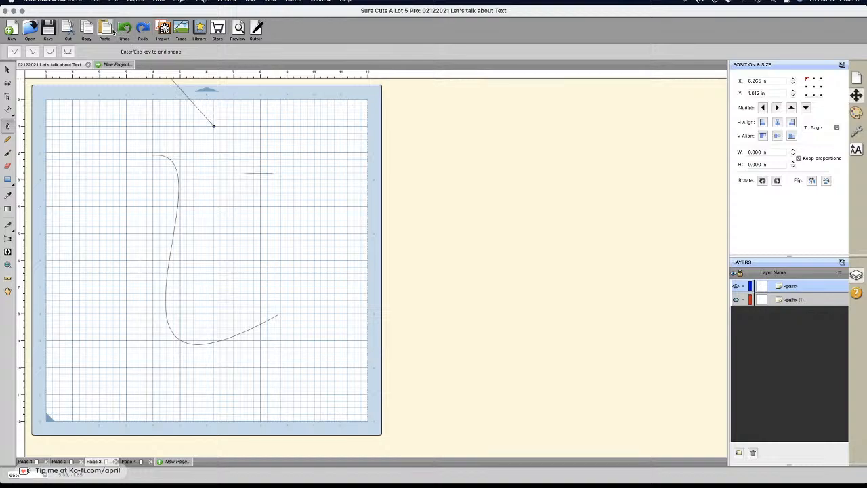
key("Escape")
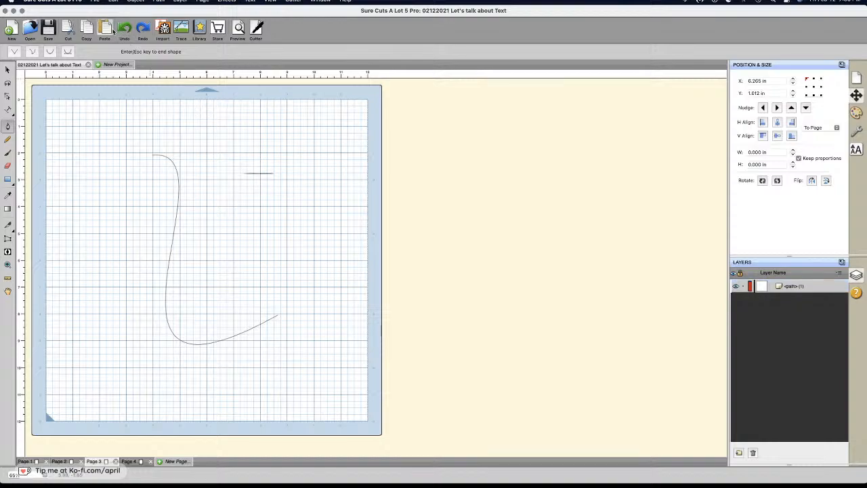
Step: Start type-on-path text on the existing curve, about 4.7 in down the mat
left_click(7, 71)
left_click(8, 111)
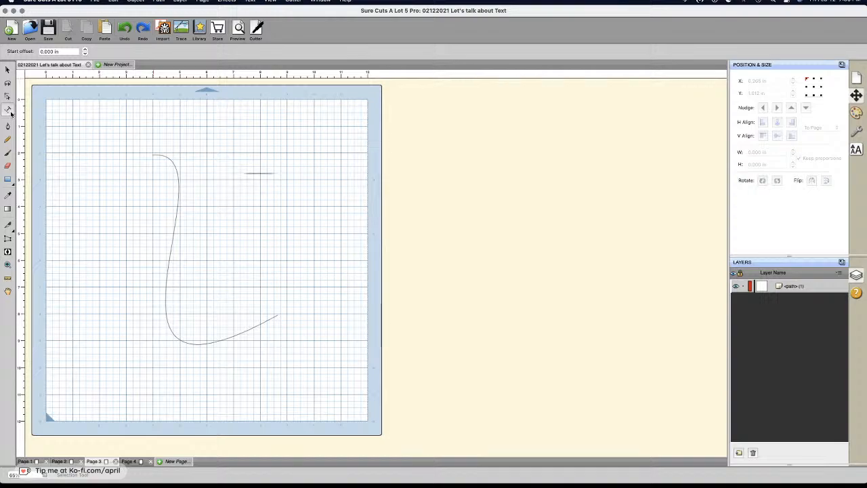
left_click(290, 363)
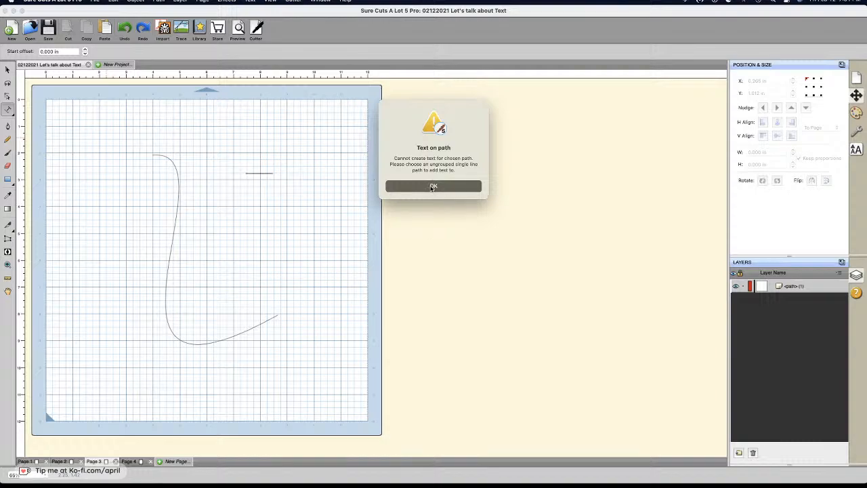
left_click(433, 187)
left_click(273, 355)
left_click(451, 188)
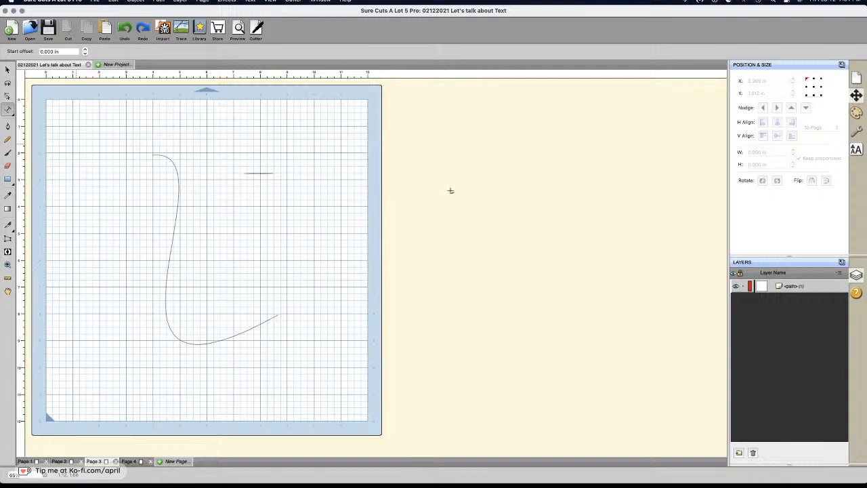
left_click(176, 225)
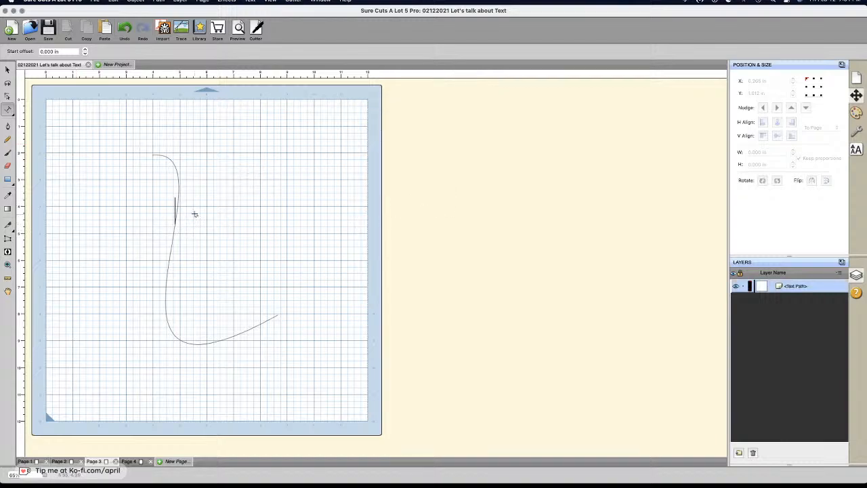
Step: Enter CREATE SOMETHING as the text along the curve
type("TE")
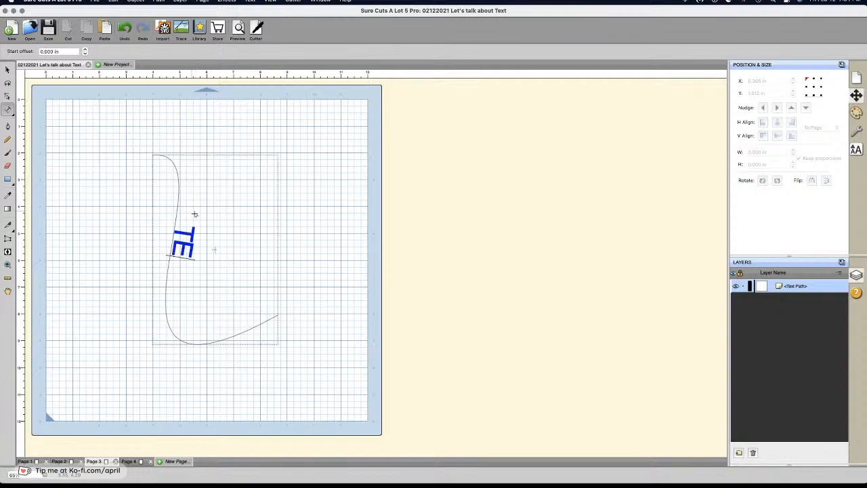
key("BackSpace")
key("BackSpace")
type("CREATE")
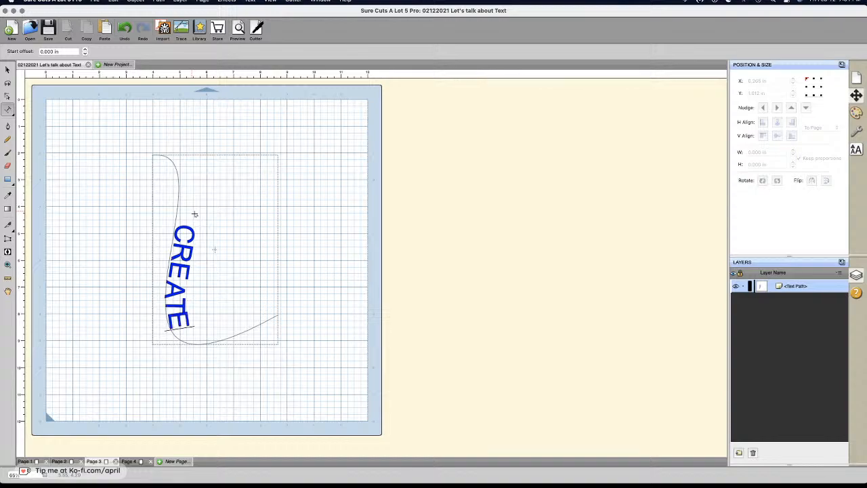
type(" SOMETHIN")
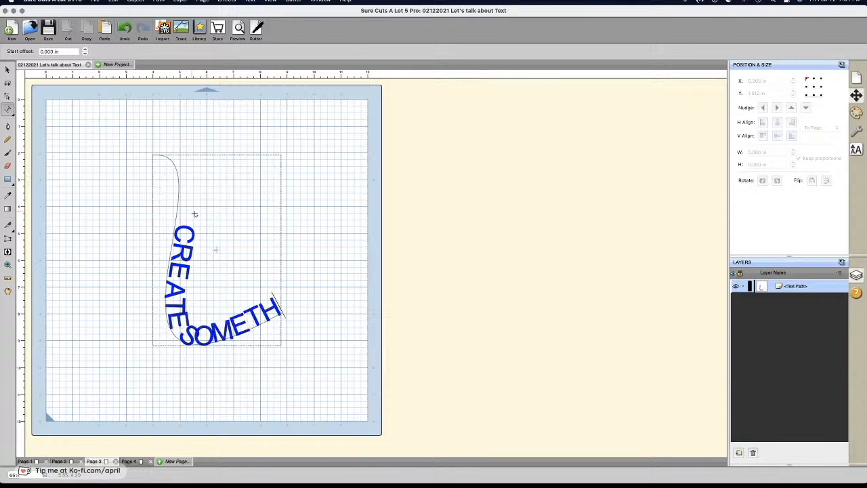
type("G")
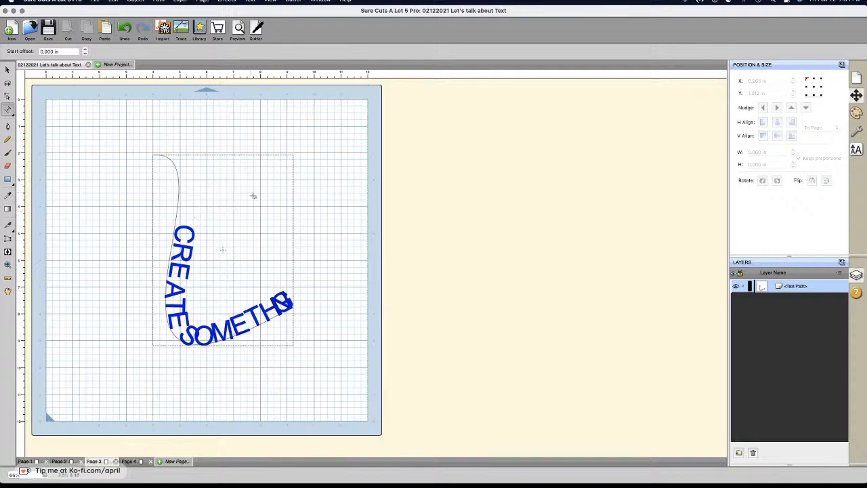
Step: Replace the text along the curve with the single word CREATE
key("BackSpace")
key("BackSpace")
key("BackSpace")
key("BackSpace")
key("BackSpace")
key("BackSpace")
key("BackSpace")
key("BackSpace")
key("BackSpace")
key("BackSpace")
key("BackSpace")
key("BackSpace")
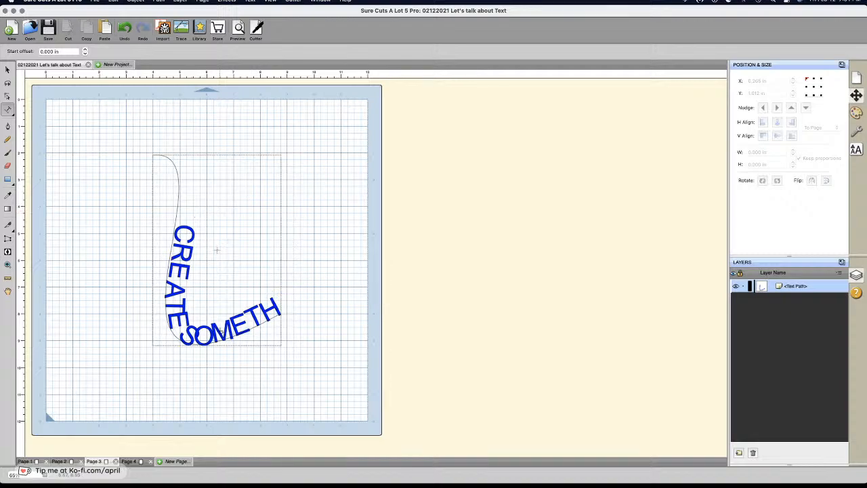
key("BackSpace")
key("BackSpace")
key("BackSpace")
key("BackSpace")
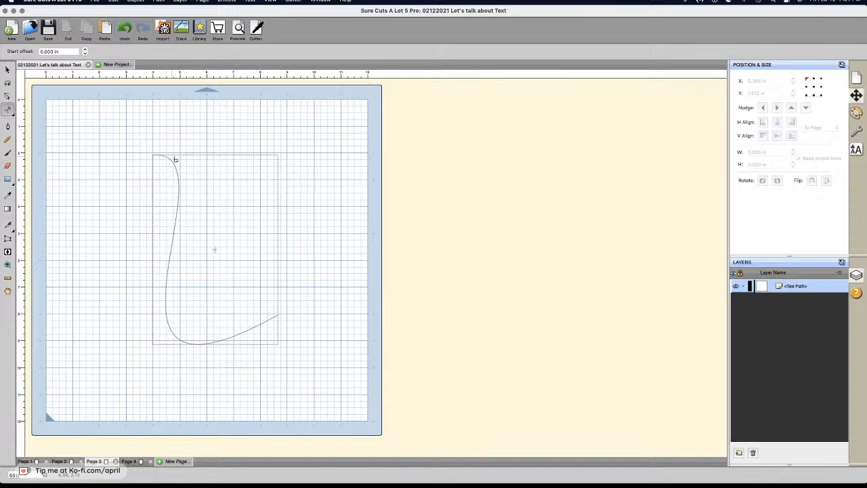
type("CR")
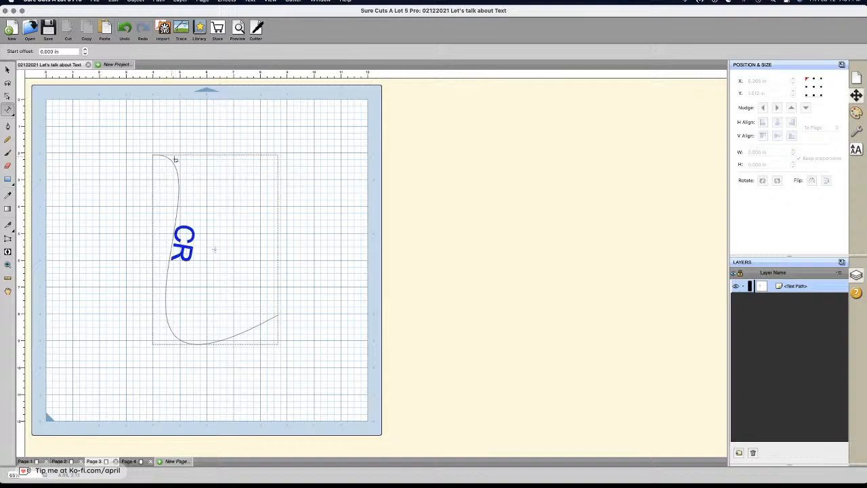
type("EATE")
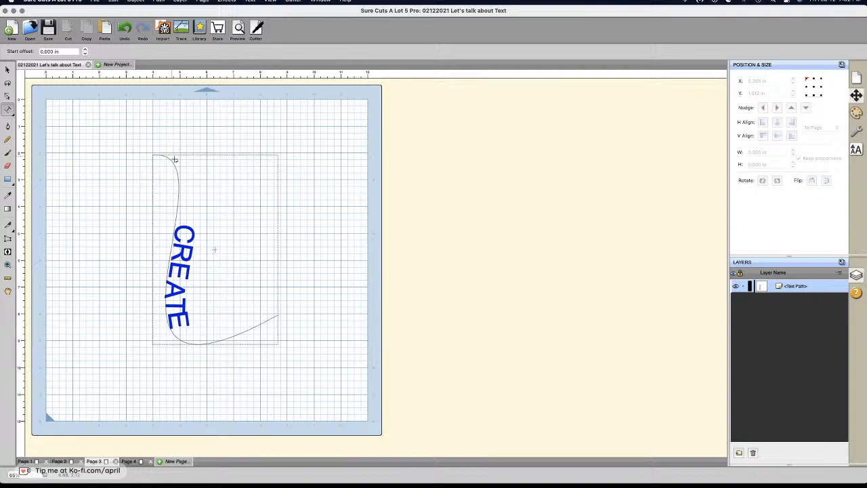
Step: Draw a circle shape about 2 in wide and 1.7 in high to the left of the CREATE path text
left_click(12, 183)
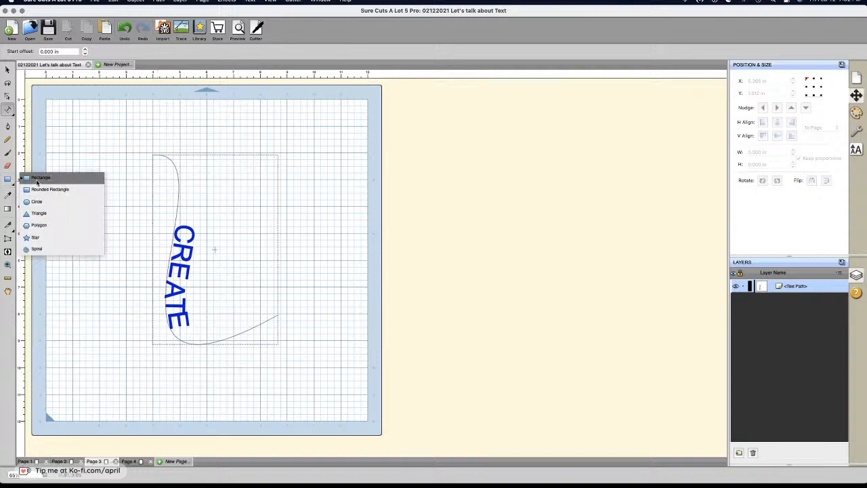
left_click(36, 202)
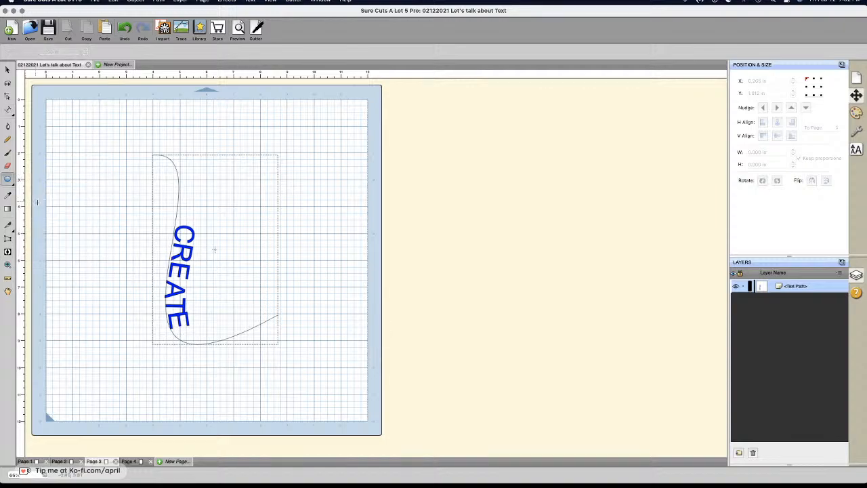
left_click_drag(76, 190, 131, 237)
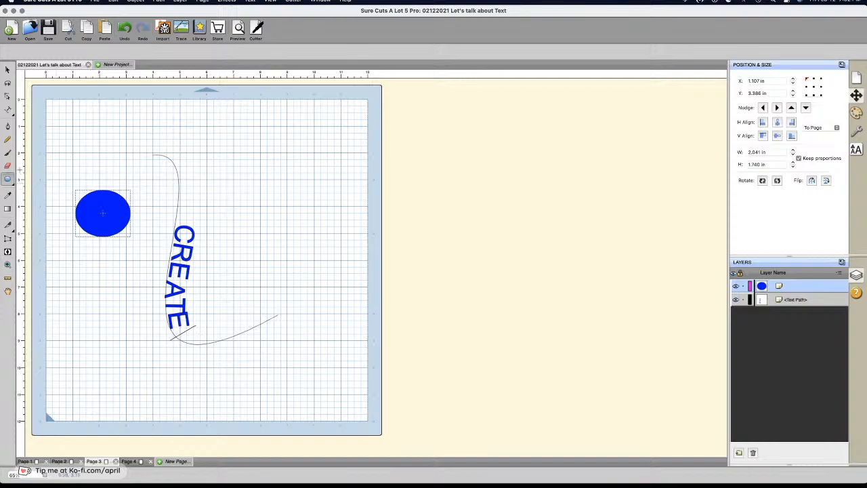
Step: Add the word CREATE as type-on-path text around the outside of the blue circle
left_click(7, 109)
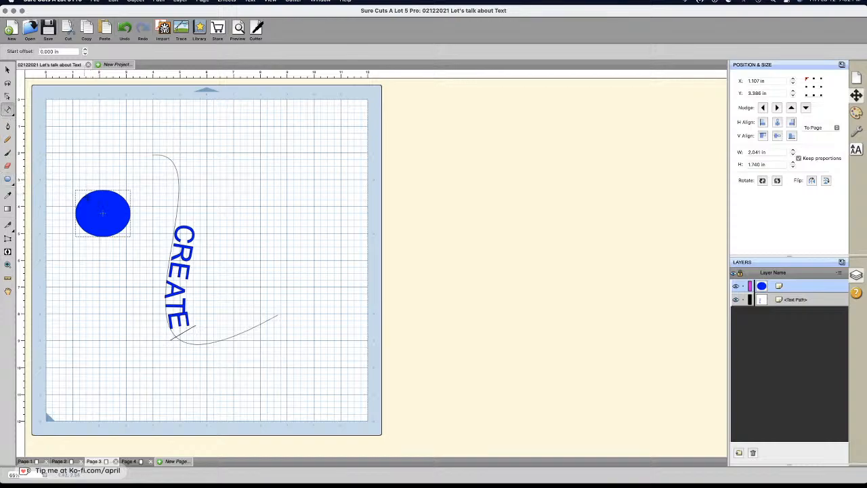
left_click(84, 194)
type("CREA")
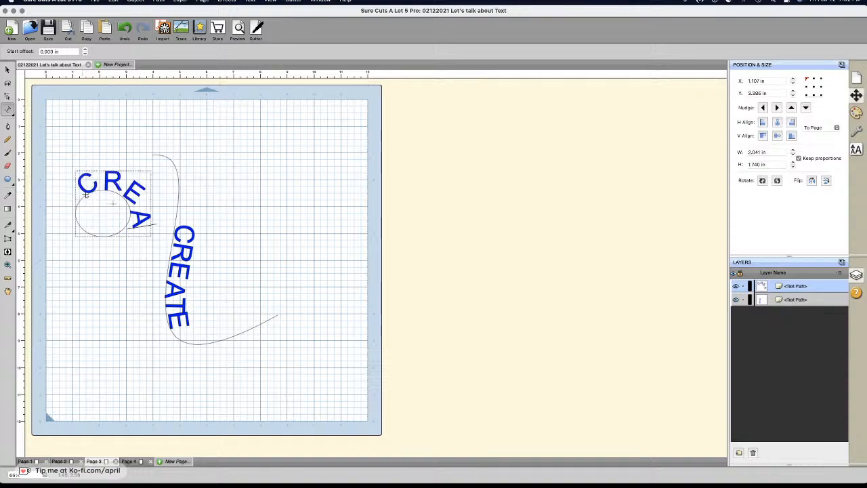
type("TE")
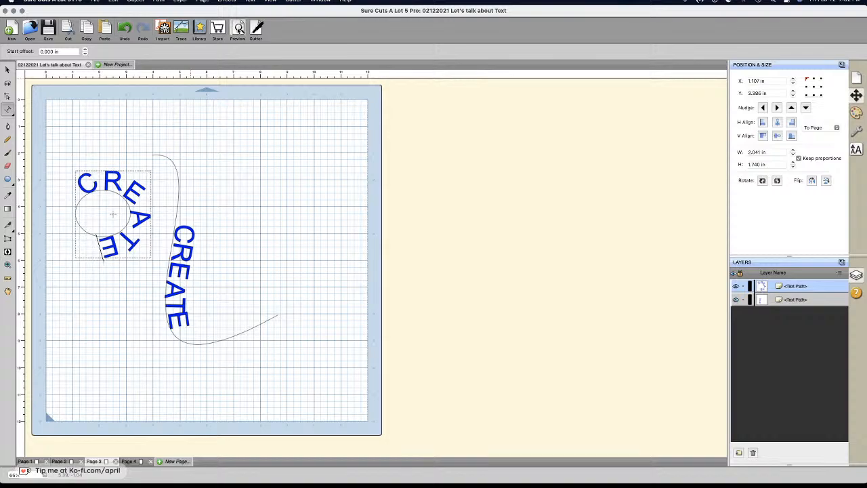
Step: Preview the cut lines of the circular and curved CREATE texts, closing the preview when done
left_click(239, 28)
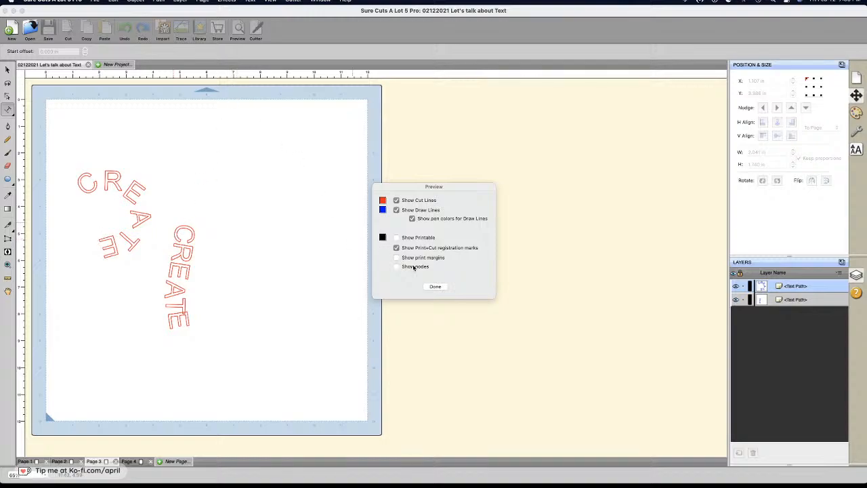
left_click(437, 287)
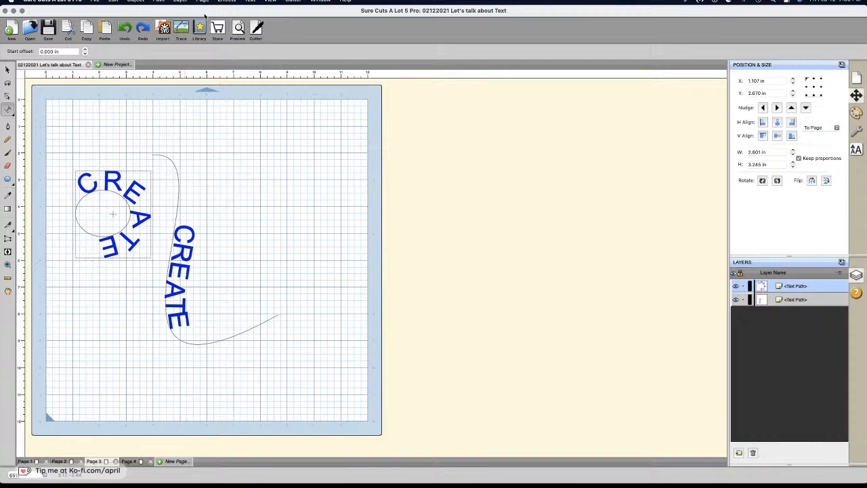
Step: Look through the available text, path and object commands for a way to convert the circular CREATE text to outlines
left_click(250, 2)
mouse_move(252, 13)
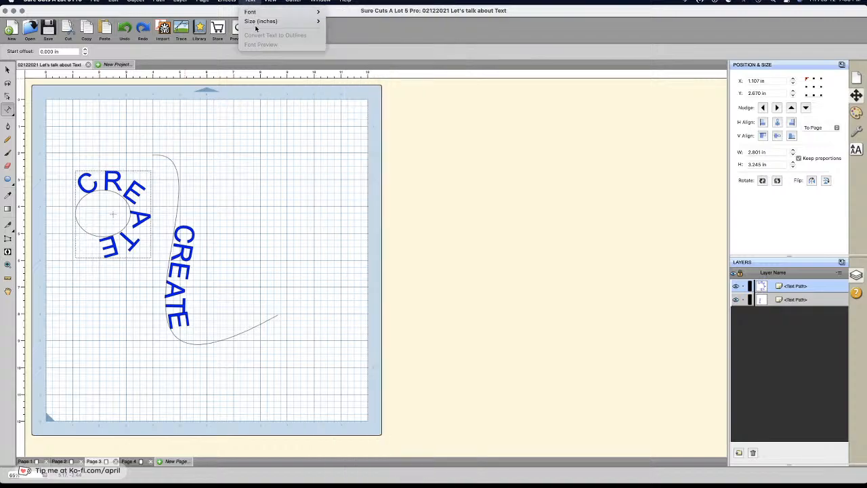
left_click(128, 189)
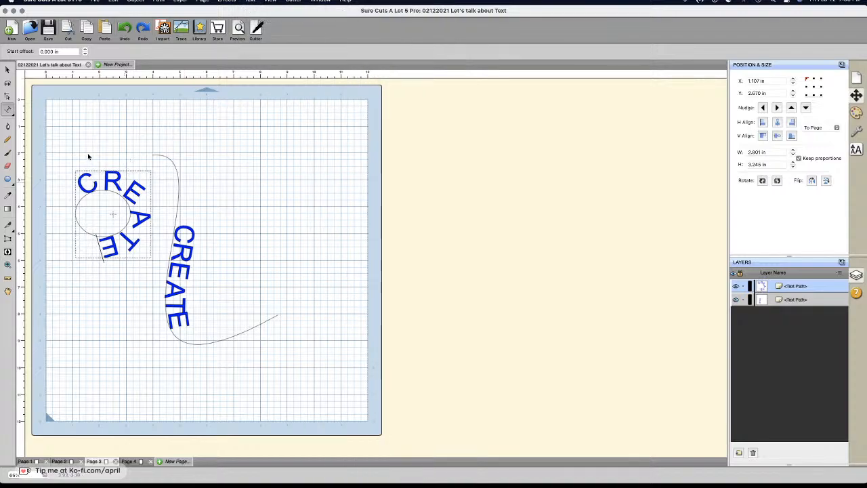
left_click(122, 215)
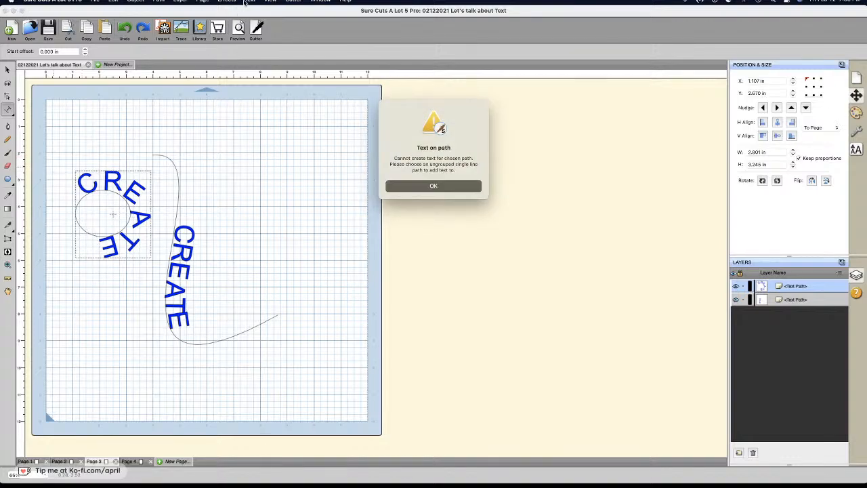
left_click(441, 188)
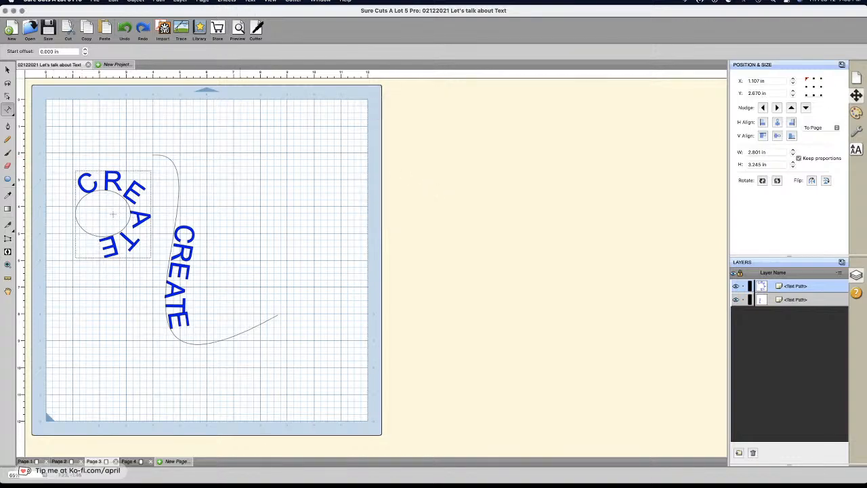
left_click(250, 2)
mouse_move(256, 15)
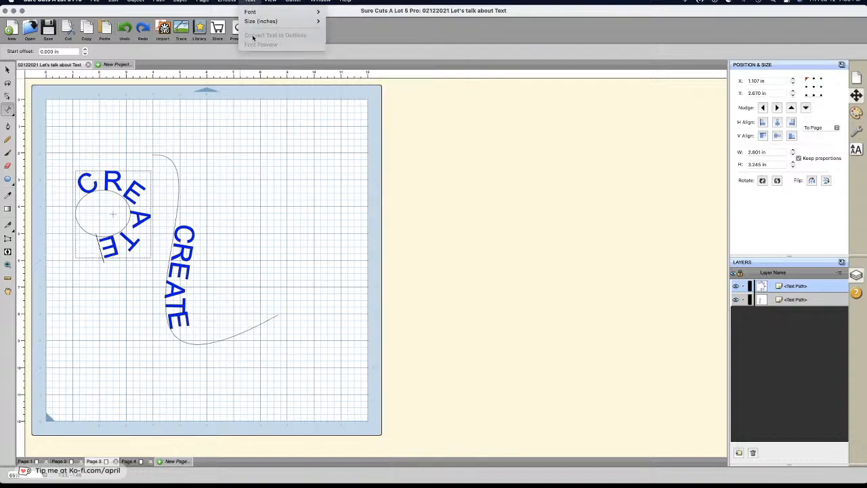
left_click(115, 180)
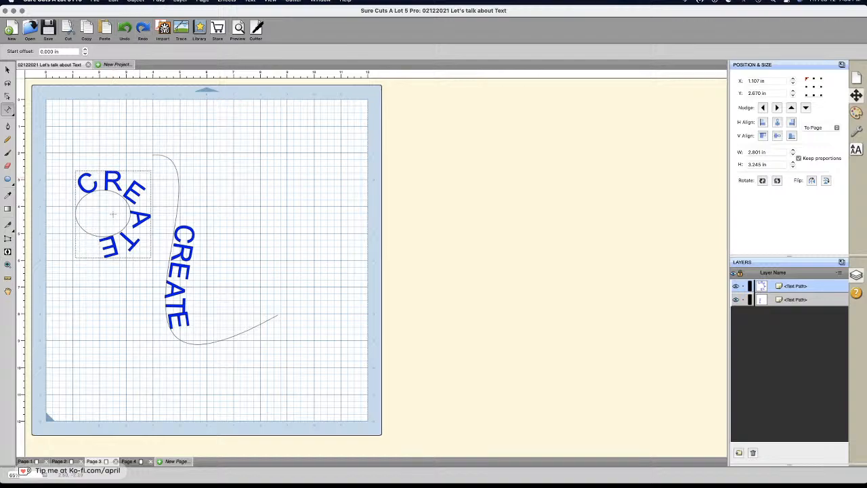
left_click(160, 1)
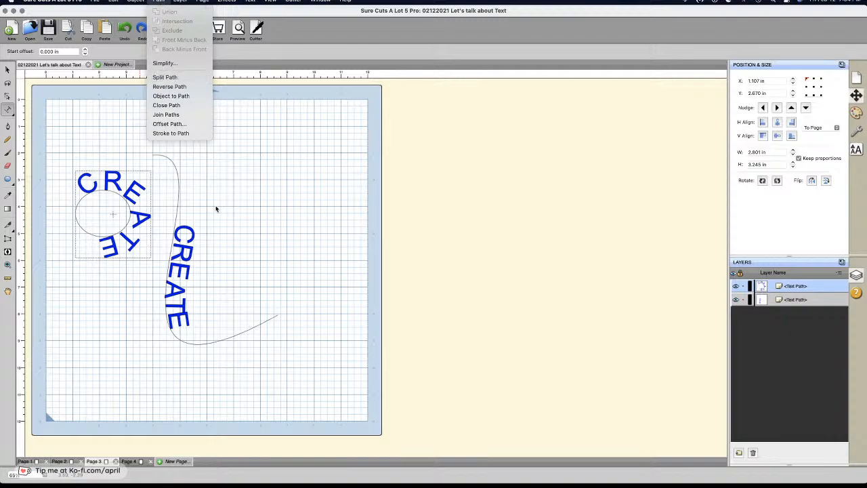
left_click(135, 202)
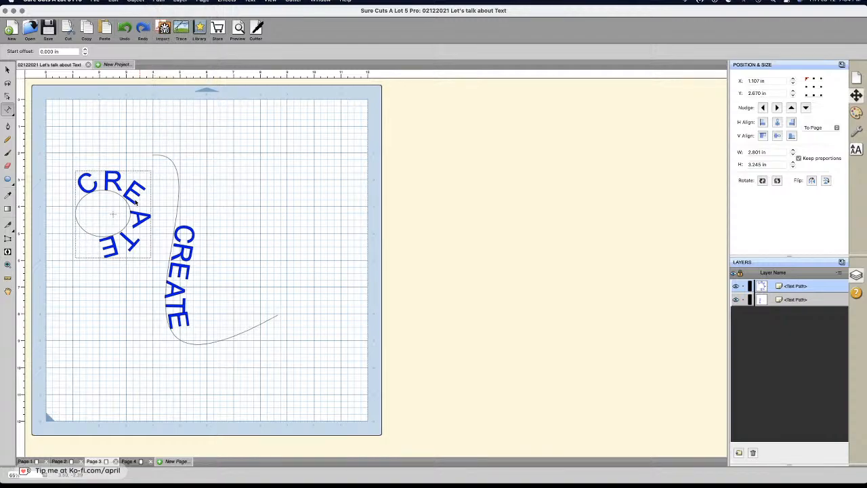
right_click(136, 202)
mouse_move(142, 204)
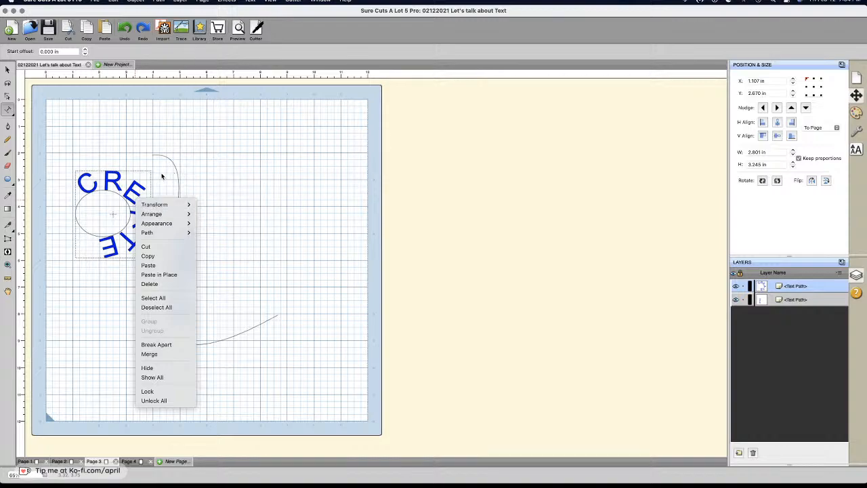
left_click(237, 46)
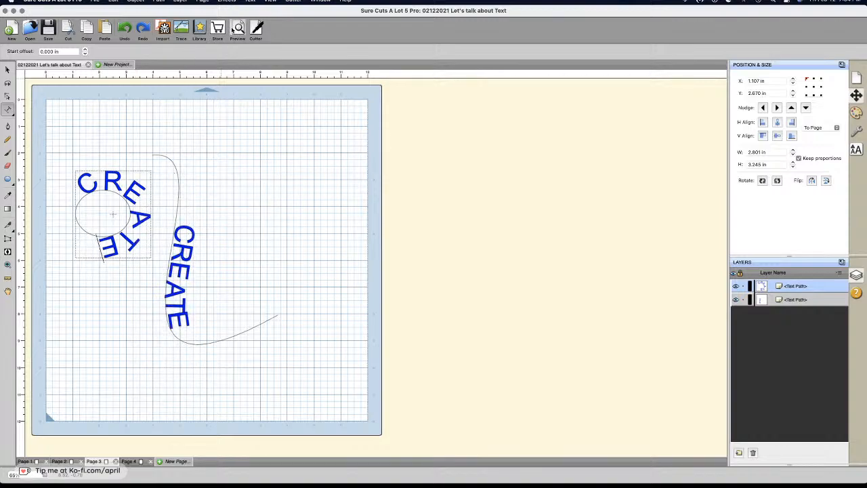
Step: Check the cut preview again and whether text commands are available while it is open
left_click(236, 28)
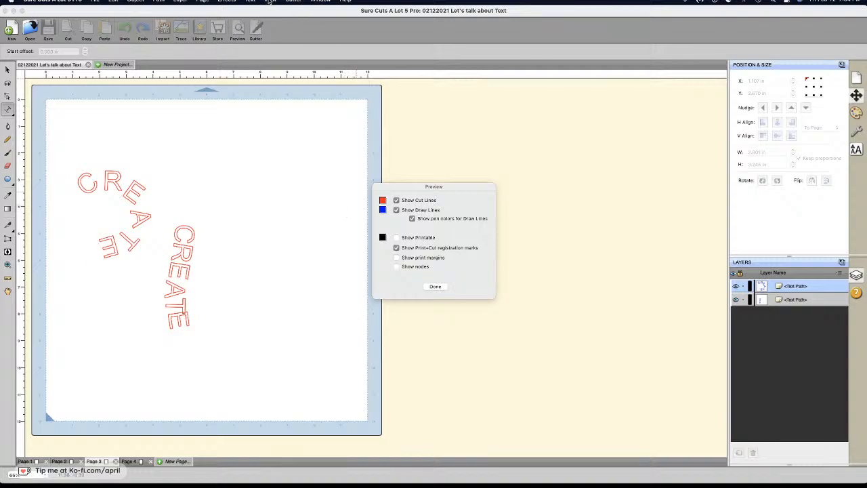
left_click(250, 2)
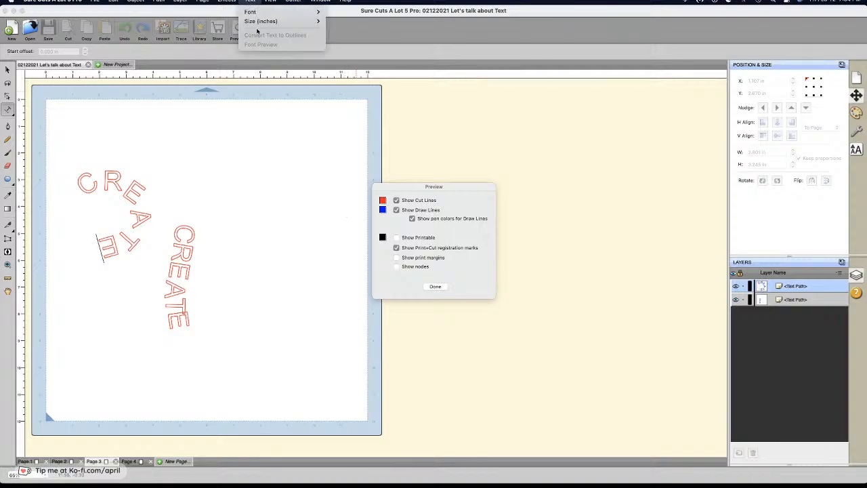
left_click(140, 216)
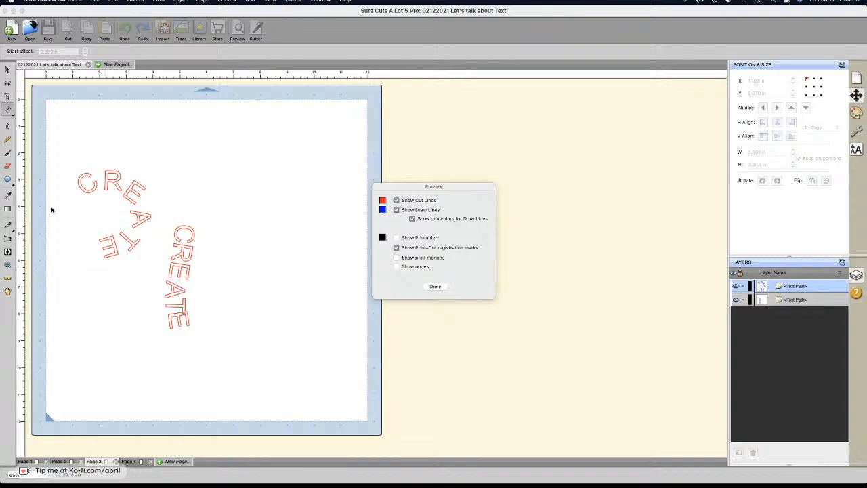
left_click(9, 71)
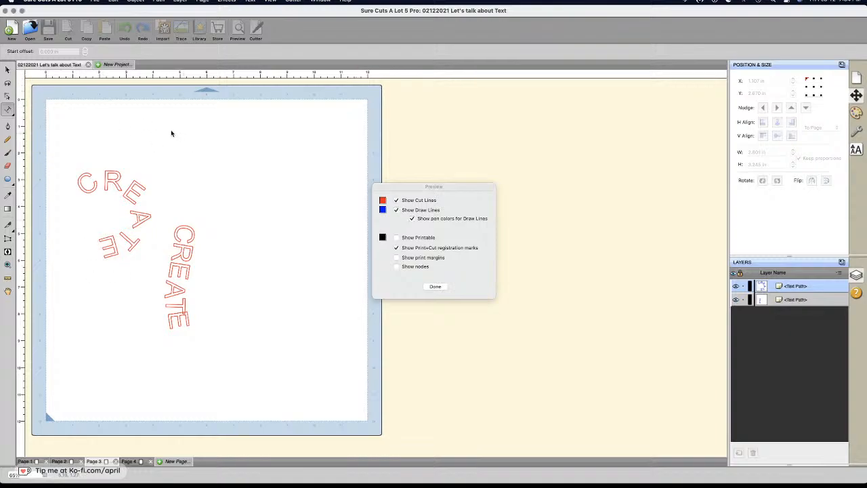
left_click(435, 286)
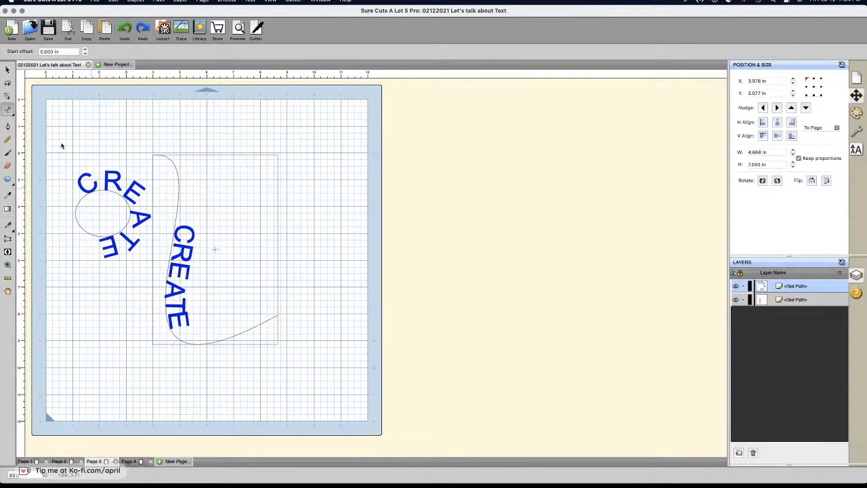
Step: Preview the cut lines with the curved CREATE text selected, and convert that text to outlines
left_click(7, 70)
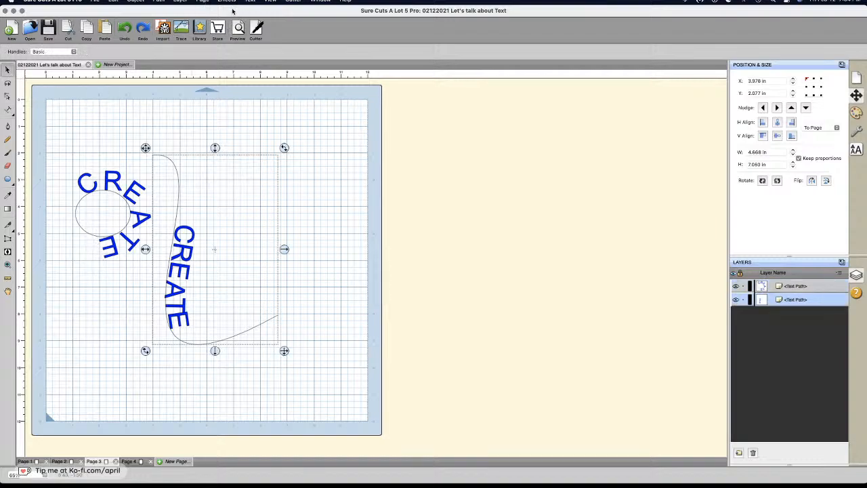
left_click(237, 29)
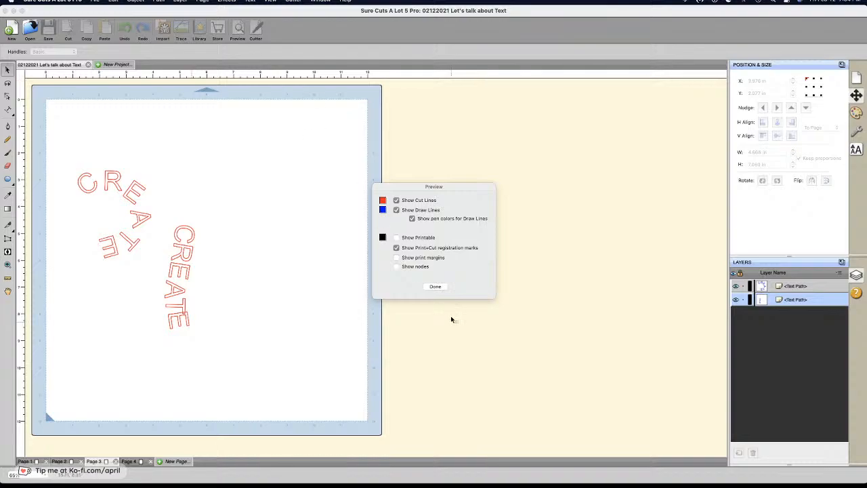
left_click(435, 286)
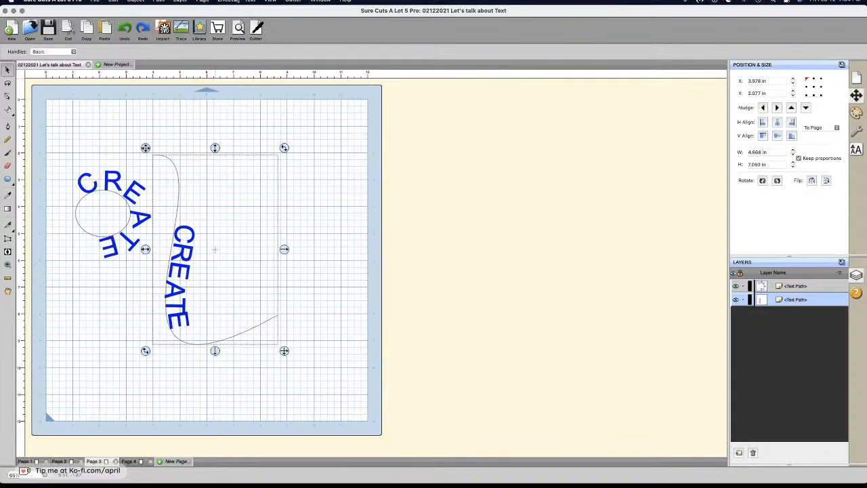
left_click(249, 3)
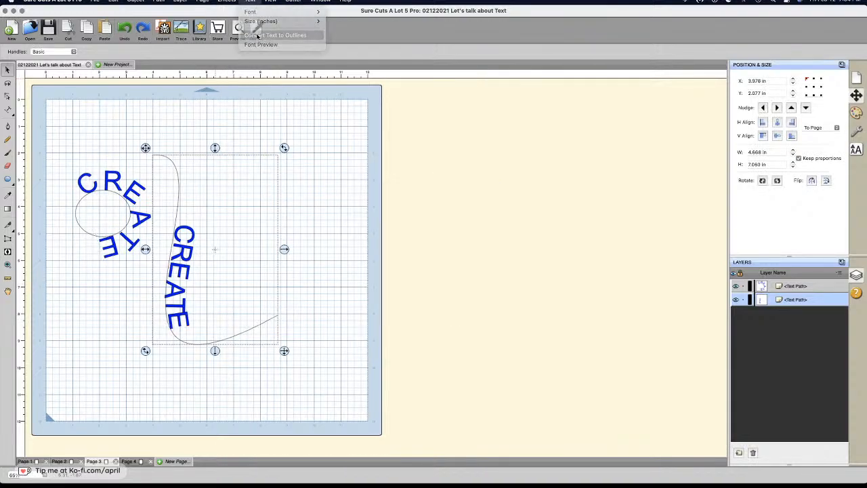
left_click(274, 35)
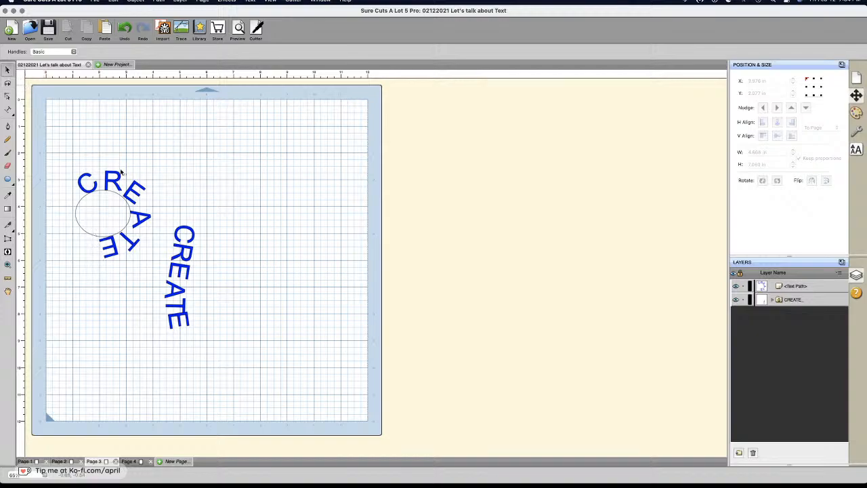
Step: Preview the cut lines with the circular CREATE text selected, and convert that text to outlines
left_click(137, 190)
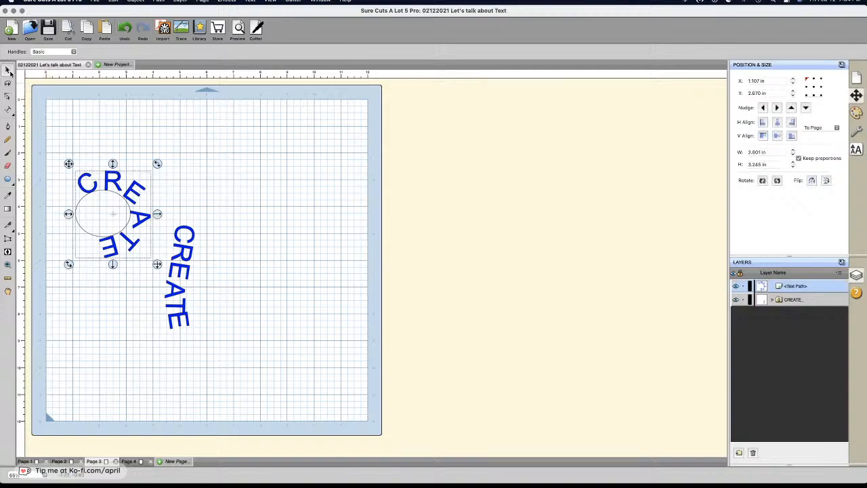
left_click(239, 29)
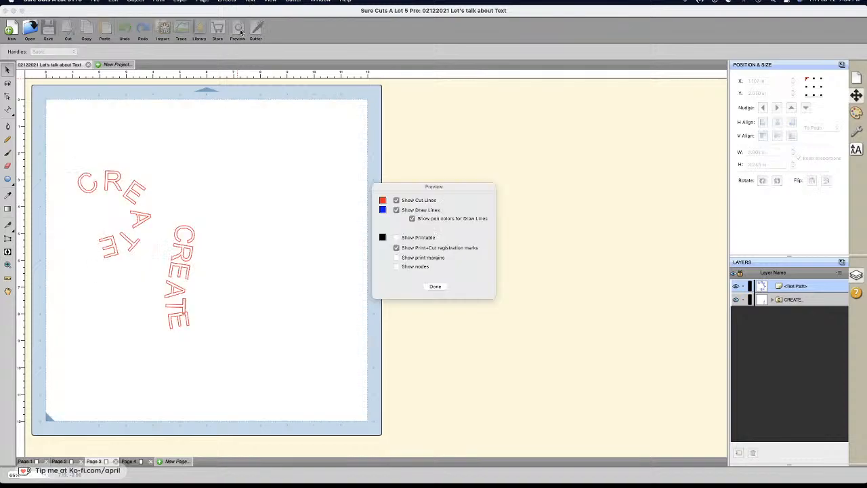
left_click(430, 289)
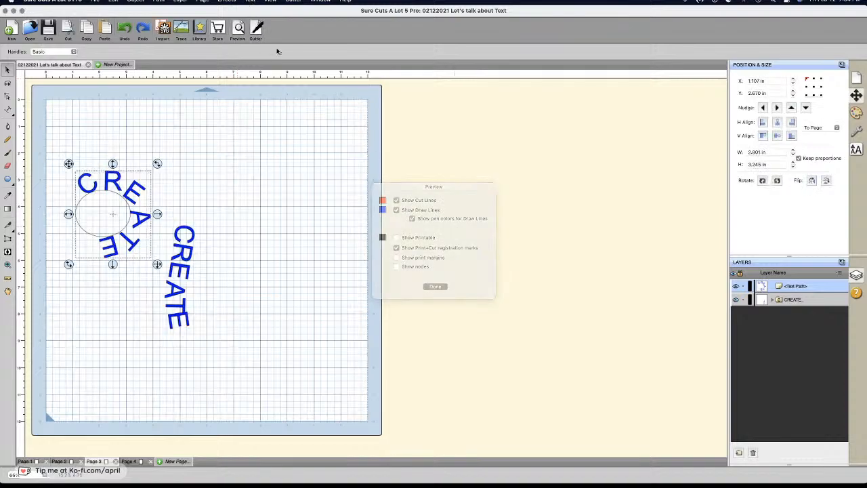
left_click(250, 2)
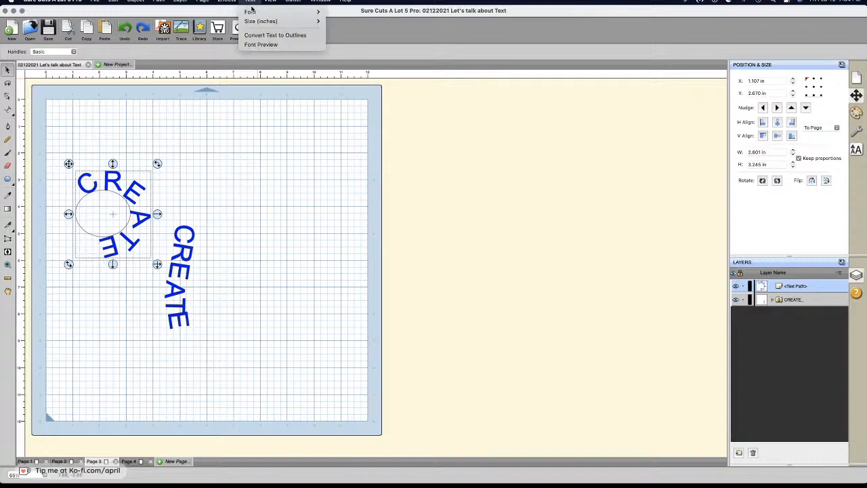
left_click(257, 36)
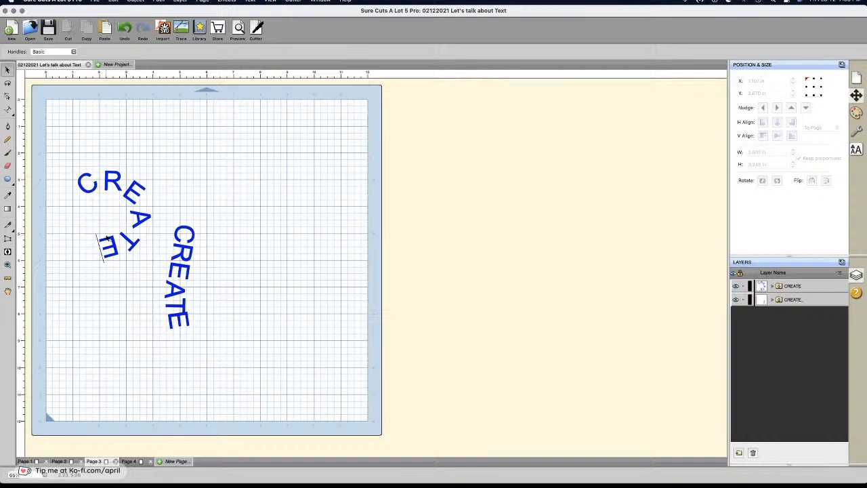
Step: Delete both outlined CREATE words from the mat
left_click_drag(46, 150, 293, 388)
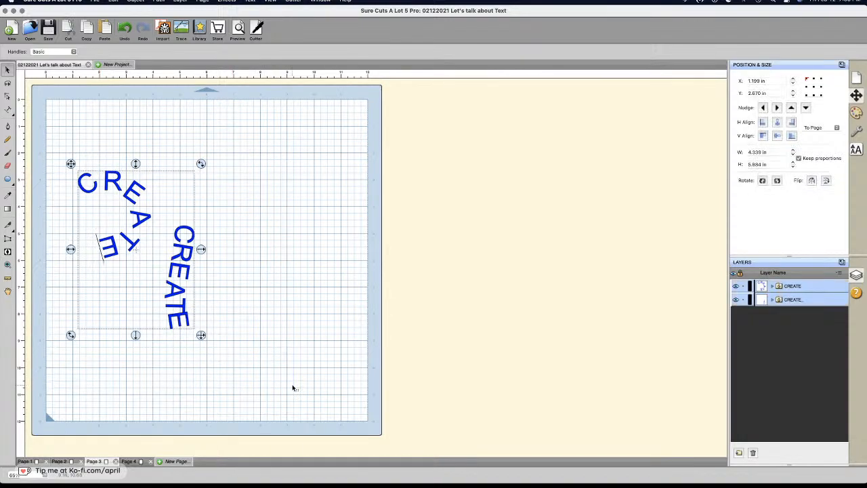
key("Delete")
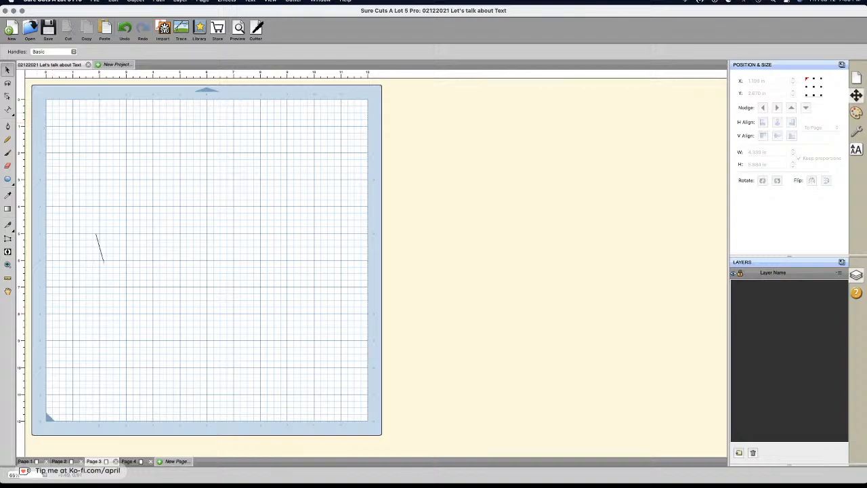
Step: Show the available type tool variants, including Type on Arch
left_click(8, 111)
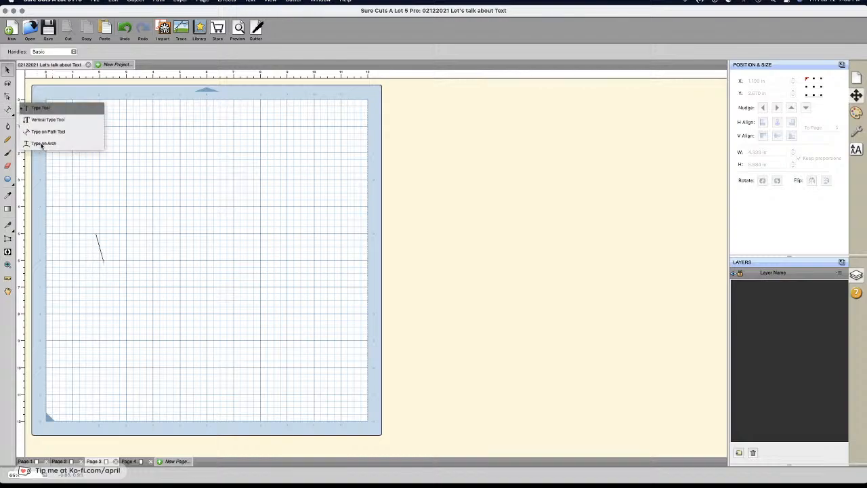
Step: Add the text "CREATE SOMETHING" near the upper part of the mat with the Type on Arch tool
left_click(42, 143)
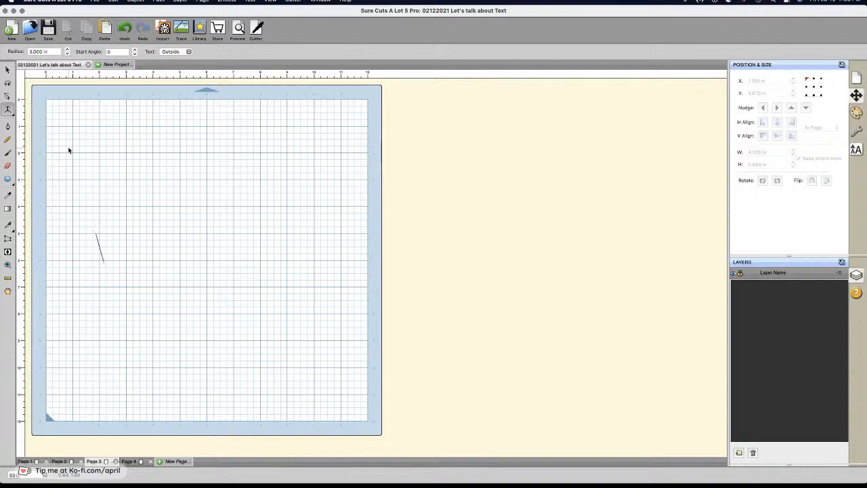
left_click(67, 146)
type("CRE")
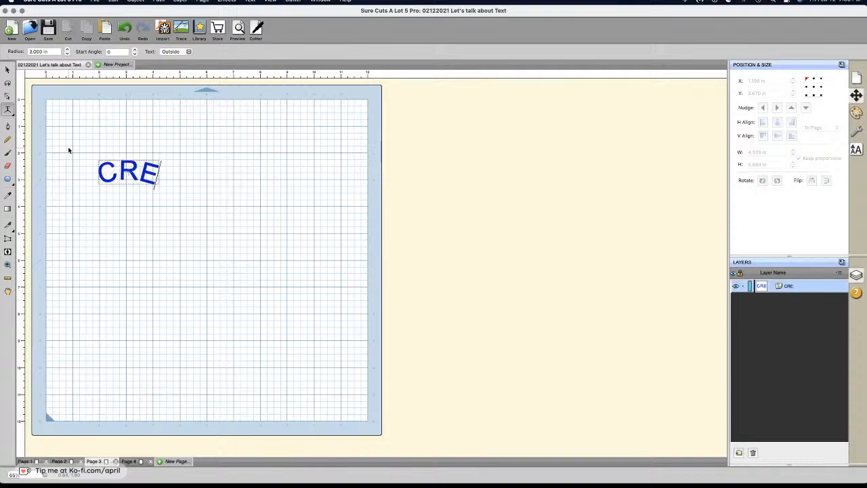
type("ATE")
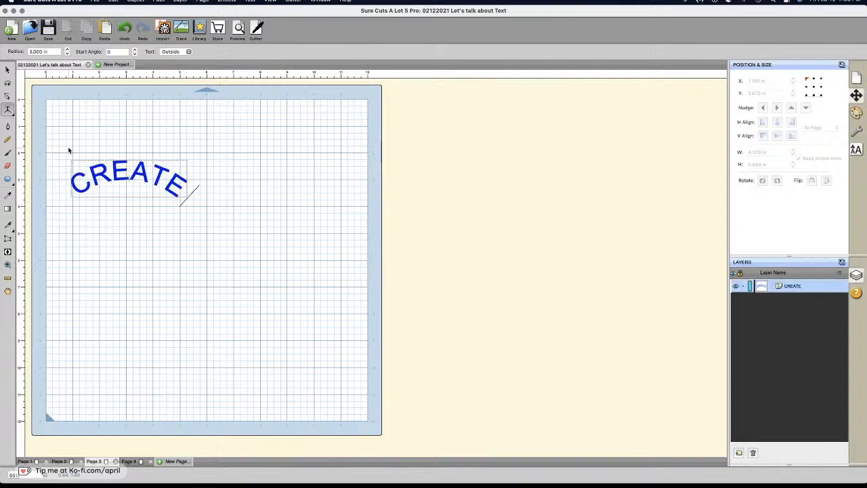
type(" SOMETHING")
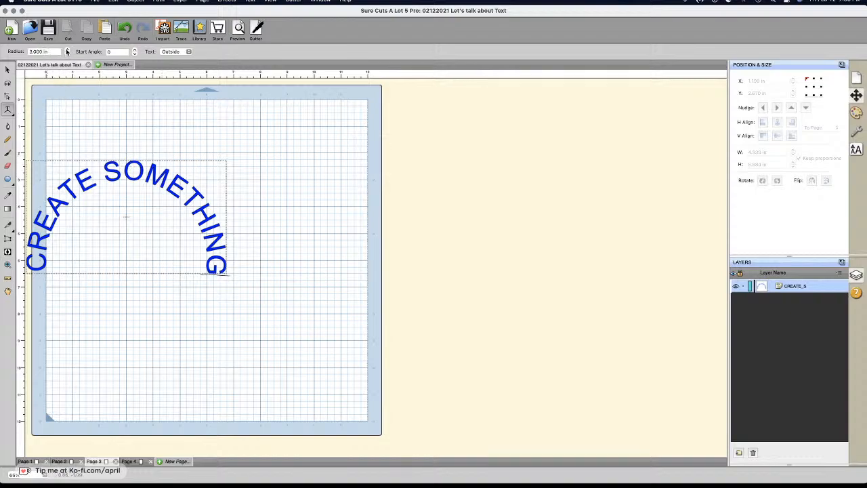
Step: Set the radius of the arched text to 2.75 in
left_click_drag(67, 49, 67, 53)
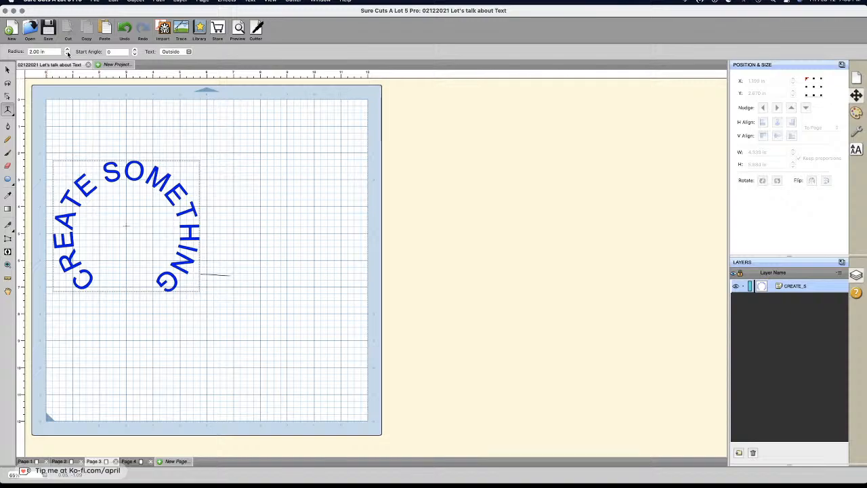
left_click(67, 50)
left_click(67, 50)
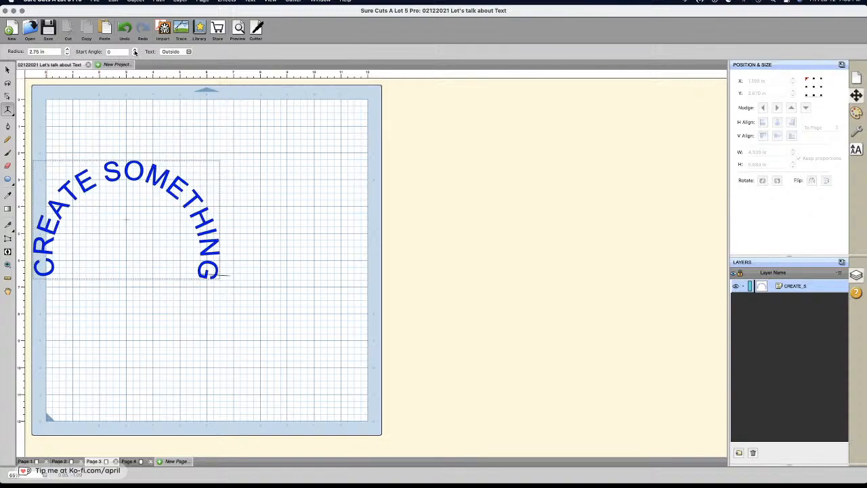
Step: Set the start angle of the arched text to 90
left_click(135, 50)
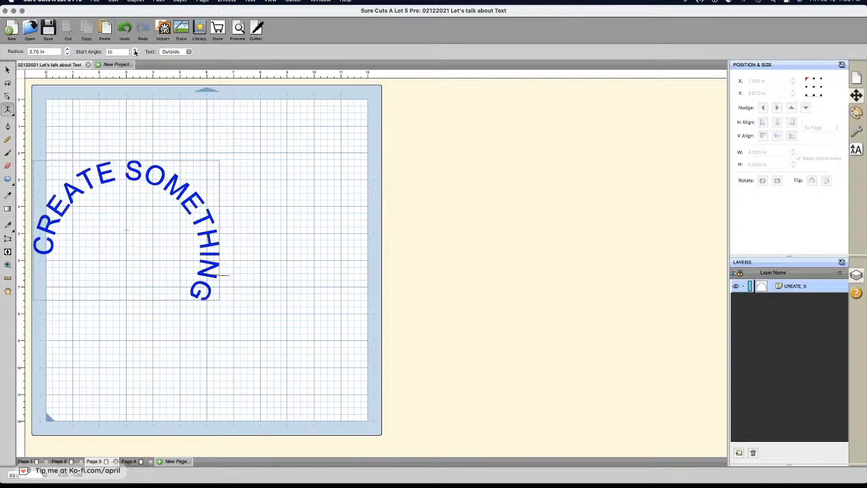
left_click(135, 52)
left_click(135, 51)
left_click(135, 52)
left_click(135, 51)
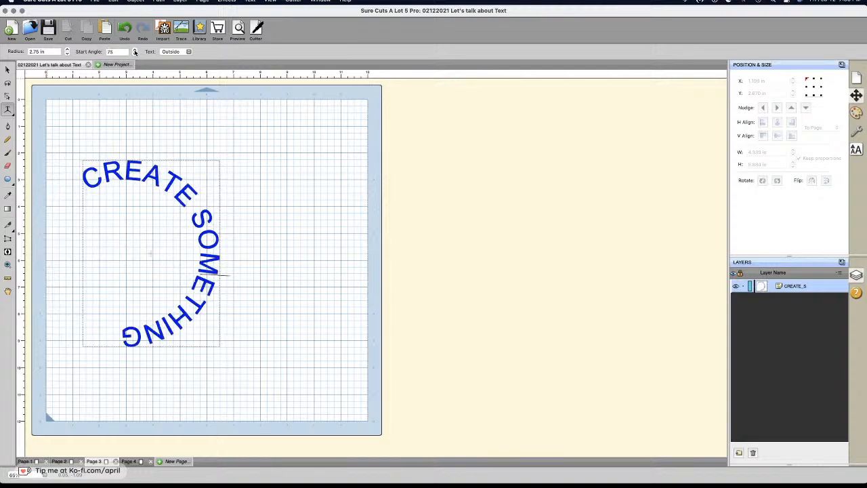
left_click(135, 52)
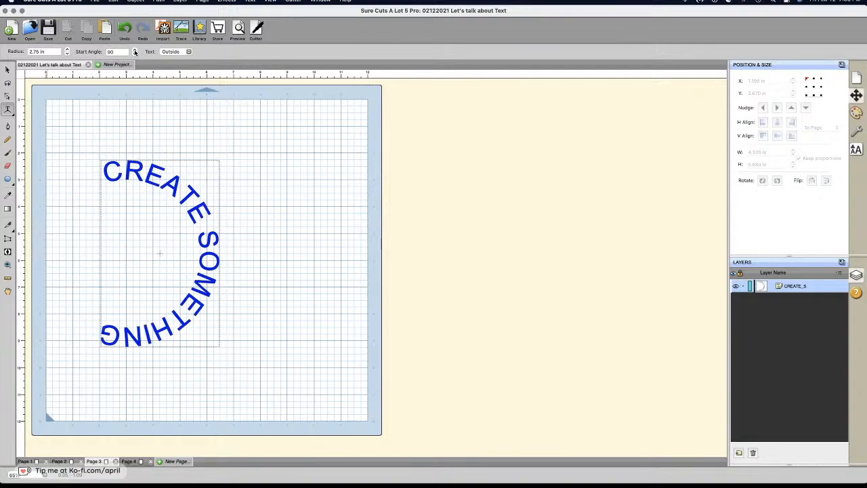
Step: Switch the arched text to Inside placement and back to Outside
left_click(173, 52)
left_click(172, 60)
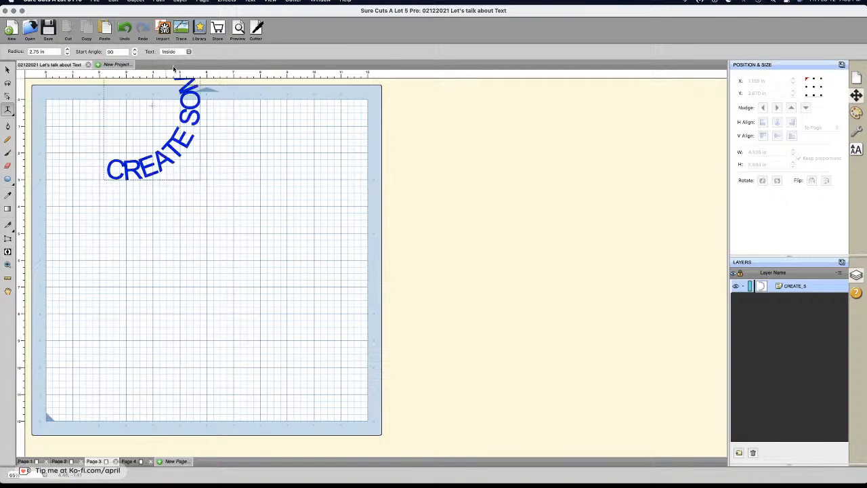
left_click(174, 52)
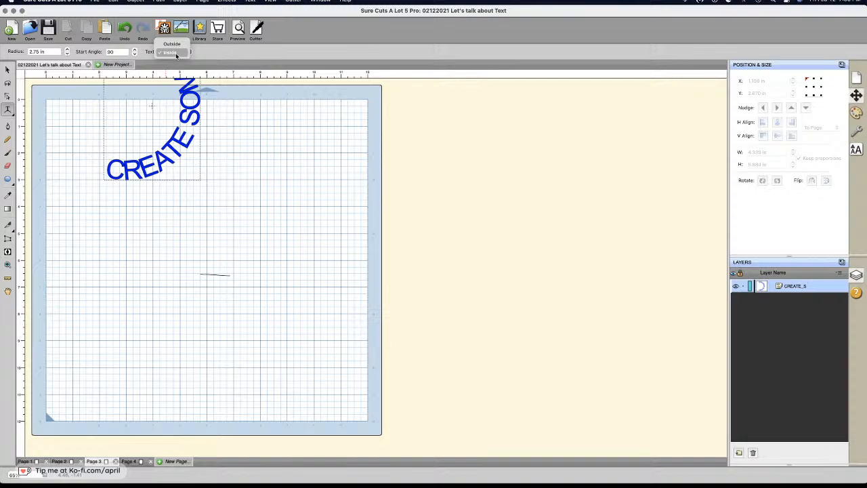
left_click(172, 44)
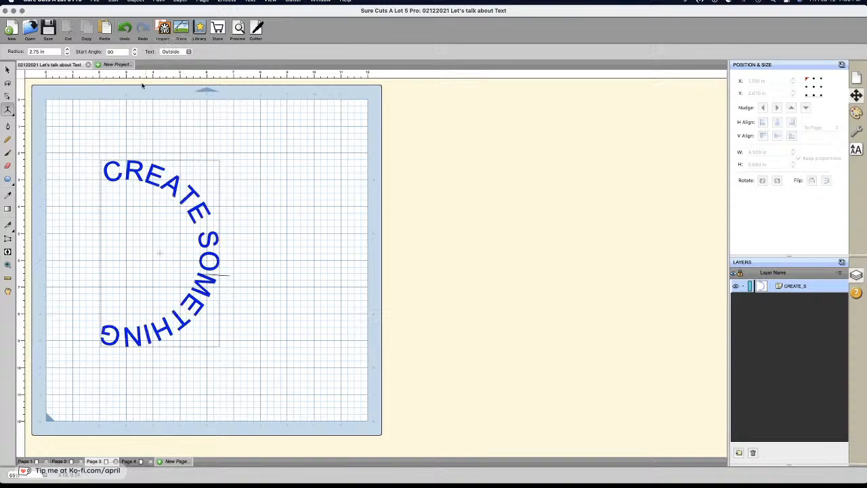
Step: Set the arched text's start angle to 30 and its placement to Inside
left_click(135, 55)
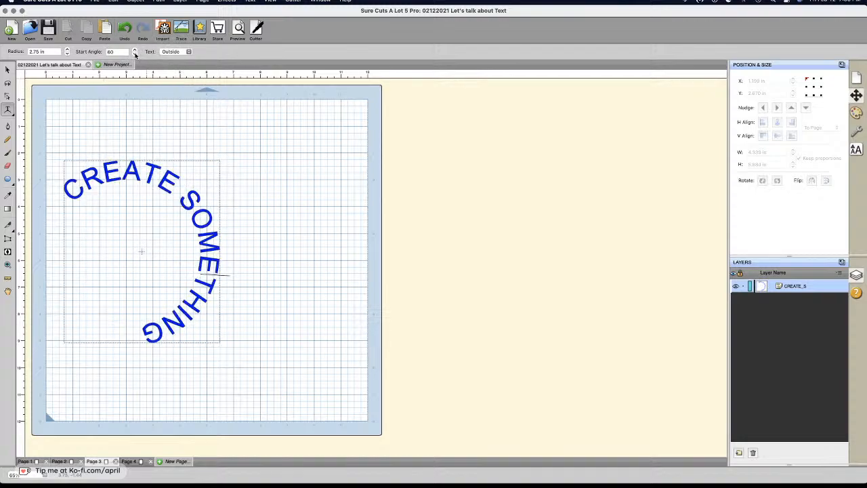
left_click(135, 54)
left_click(174, 52)
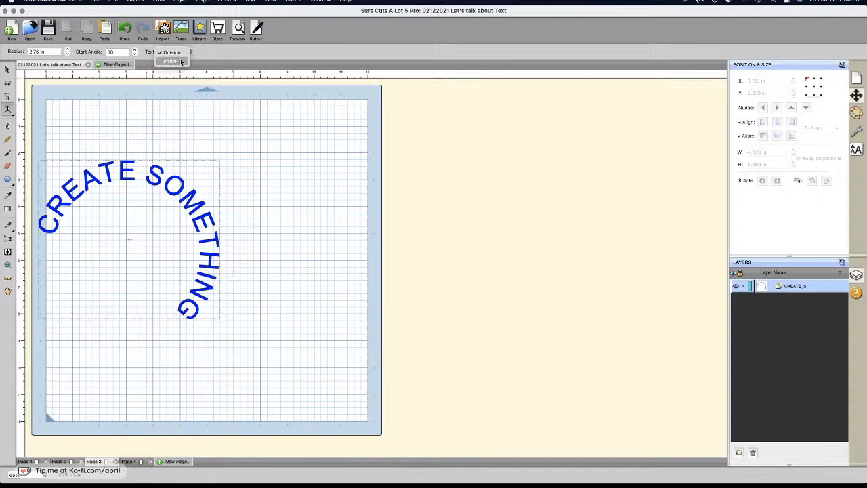
left_click(179, 61)
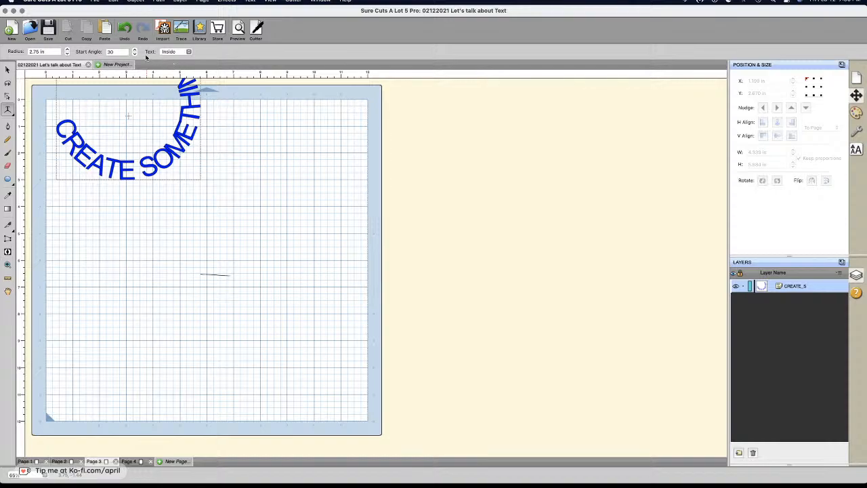
Step: Set the arched text's start angle to 0 and its radius to 5.25 in
left_click_drag(134, 54, 135, 51)
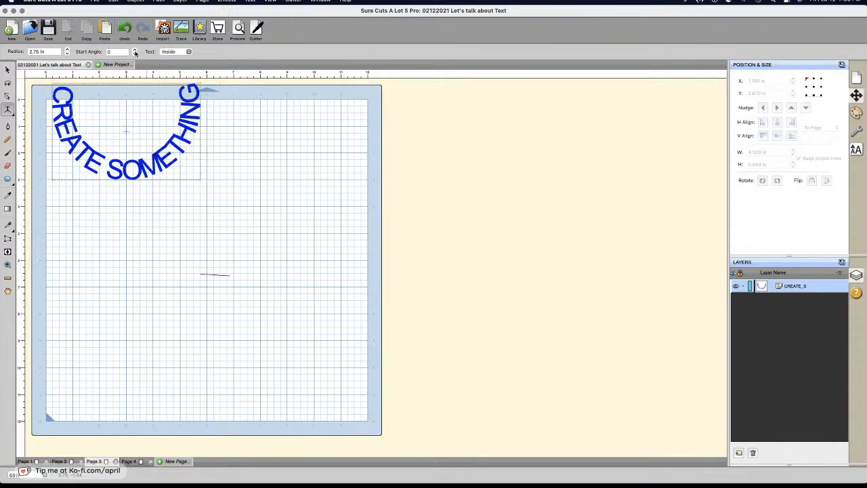
left_click(135, 51)
left_click(136, 55)
left_click(67, 54)
left_click(67, 53)
left_click_drag(67, 50, 67, 50)
Step: Set the arched text's placement to Outside and move it fully onto the mat, to about X 1.48 in, Y 2.37 in
left_click(168, 52)
left_click(174, 43)
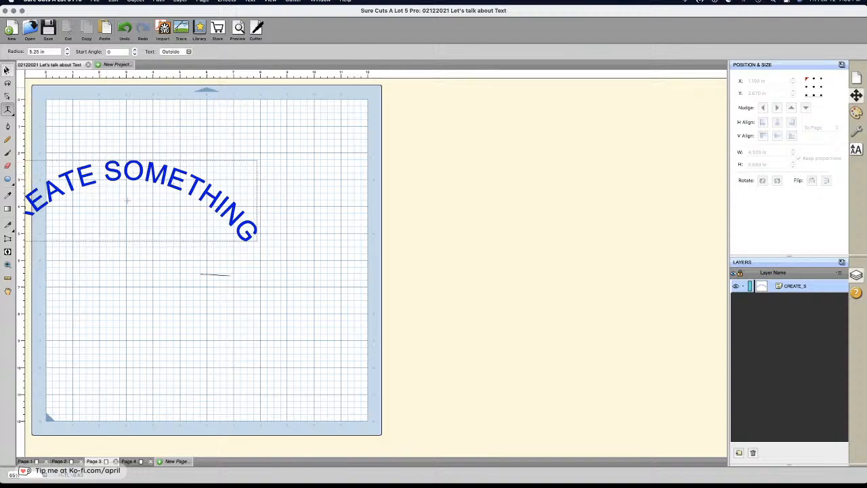
left_click(6, 70)
left_click_drag(124, 176, 223, 180)
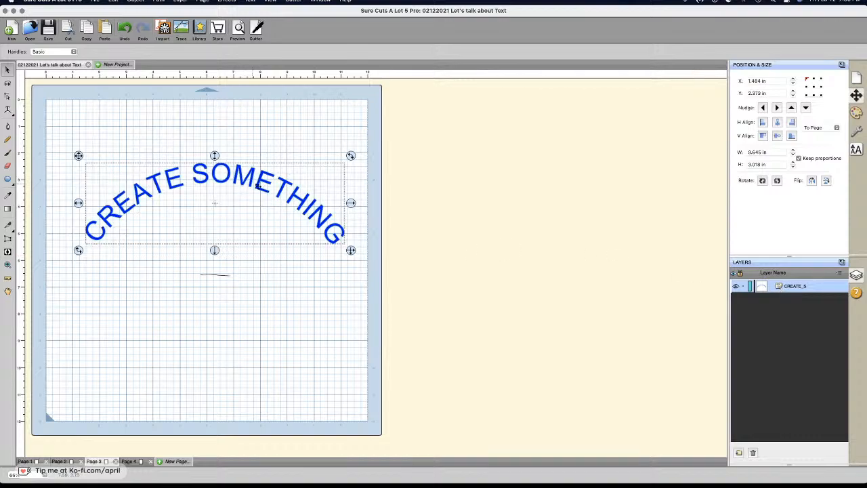
Step: Change the arched text's wording to "CREATE THINGS"
double_click(274, 186)
left_click_drag(273, 186, 194, 173)
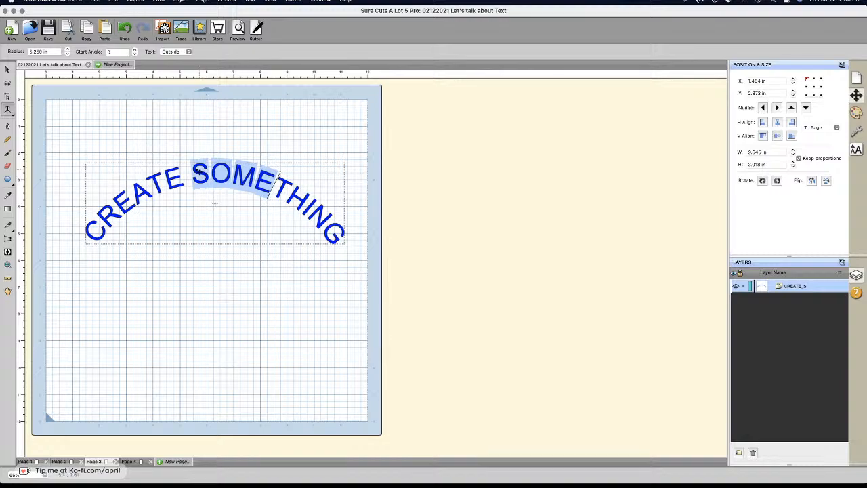
key("BackSpace")
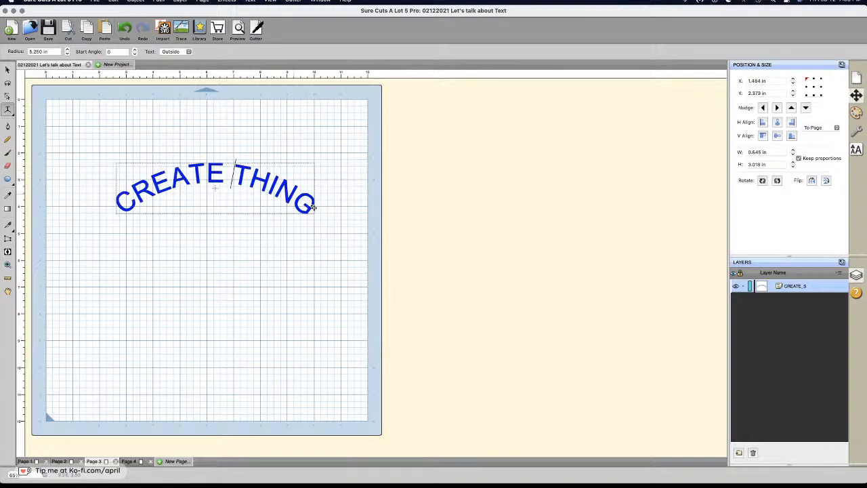
key("super+a")
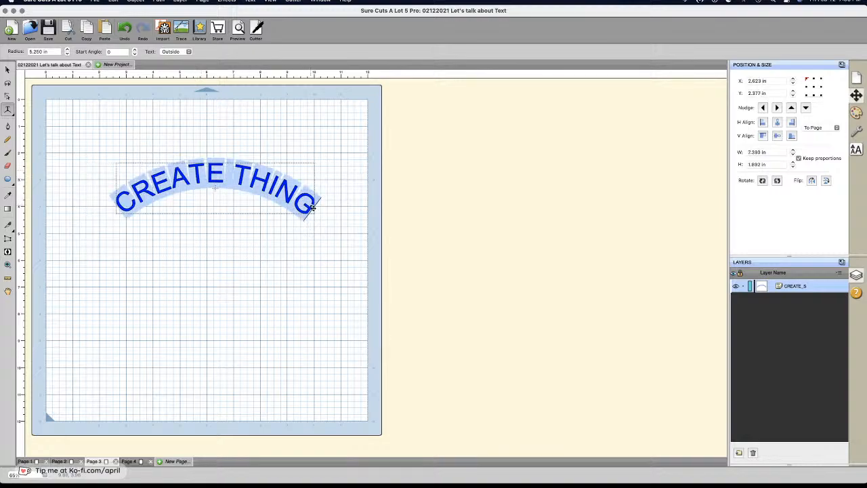
type("S")
key("BackSpace")
type("CREATE THINGS")
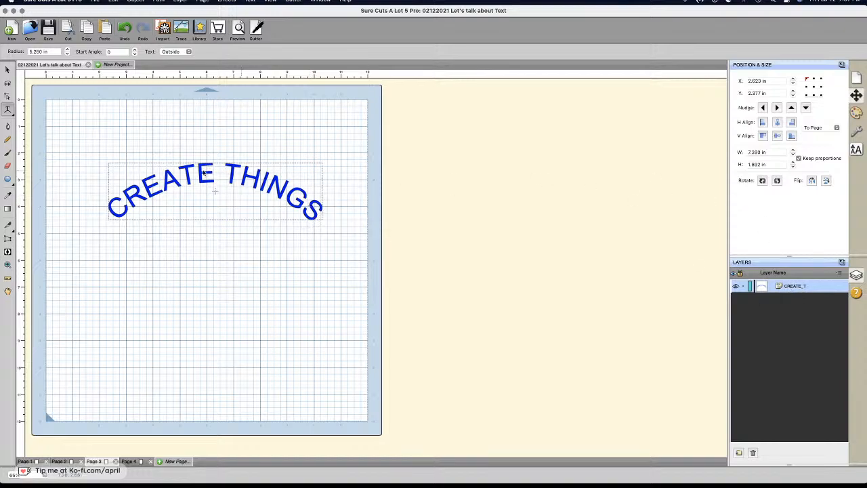
Step: Try other radius values on the arched text and return the radius to 5.25 in
left_click(68, 50)
left_click(69, 50)
left_click(68, 50)
left_click(69, 50)
left_click(68, 50)
left_click(68, 54)
Step: Delete all the characters of the arched text
key("BackSpace")
key("BackSpace")
key("BackSpace")
key("BackSpace")
key("BackSpace")
key("BackSpace")
key("BackSpace")
key("BackSpace")
key("BackSpace")
key("BackSpace")
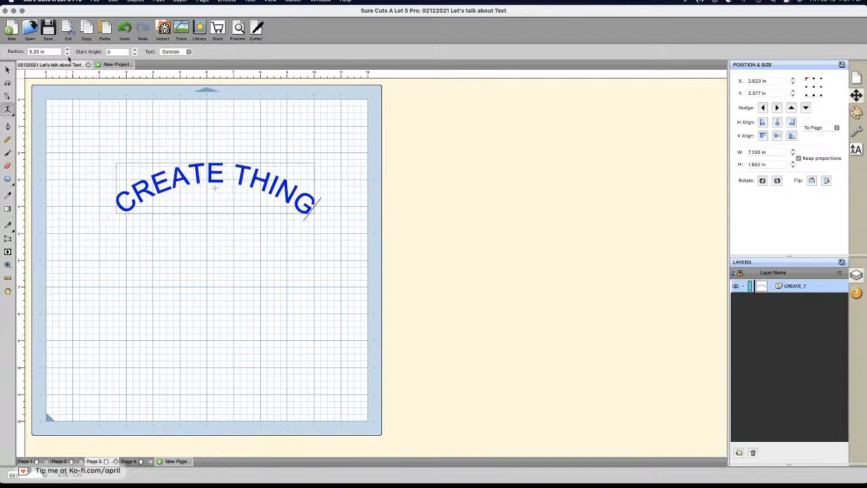
key("BackSpace")
key("BackSpace")
key("BackSpace")
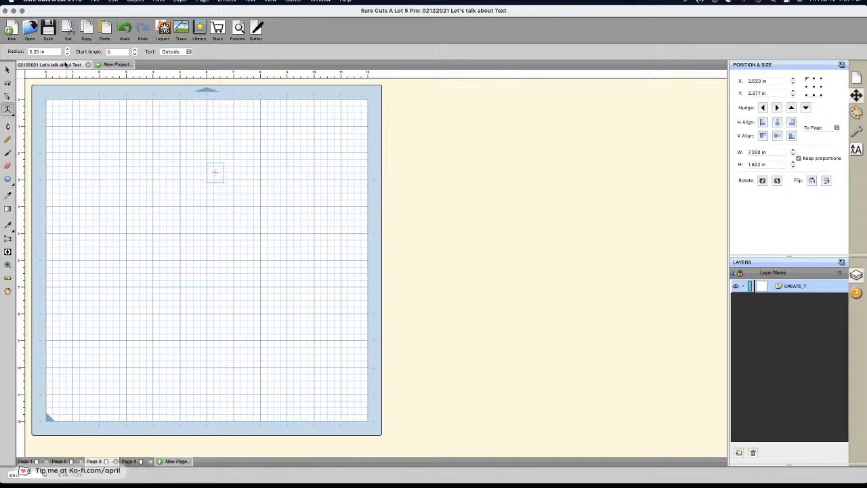
Step: Draw a clockwise spiral with 3 turns, about 5.1 in wide and 4.7 in high, in the mat's upper-left area
left_click(8, 180)
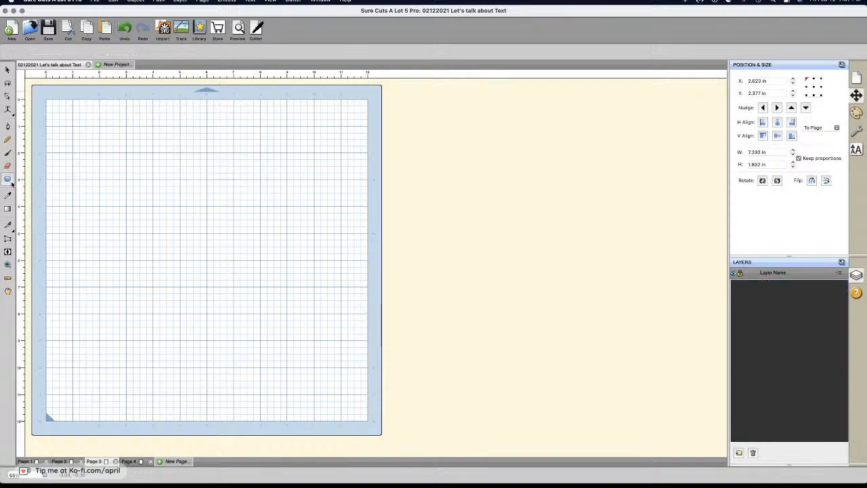
left_click_drag(11, 184, 38, 249)
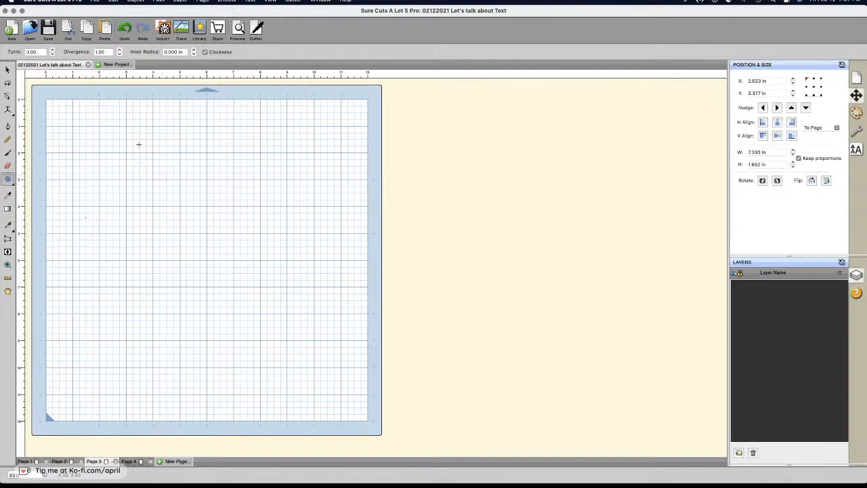
left_click_drag(9, 180, 53, 246)
left_click_drag(153, 201, 211, 255)
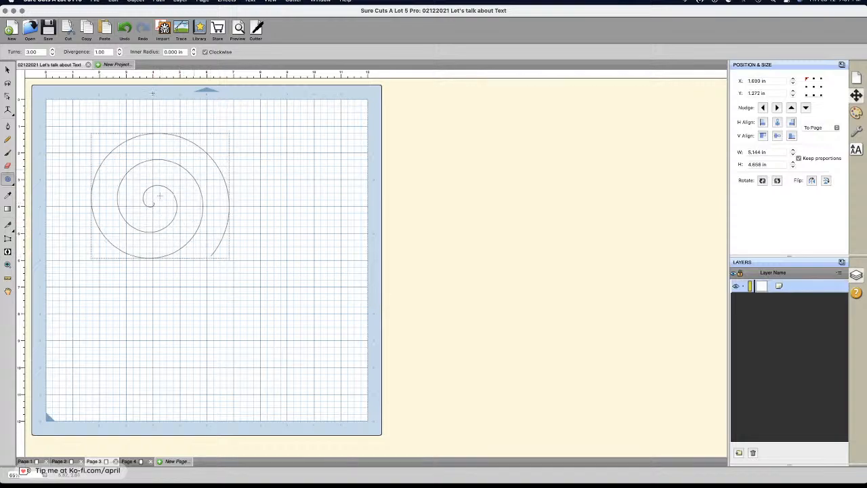
Step: Set the spiral's number of turns to 2
left_click(52, 51)
left_click(53, 51)
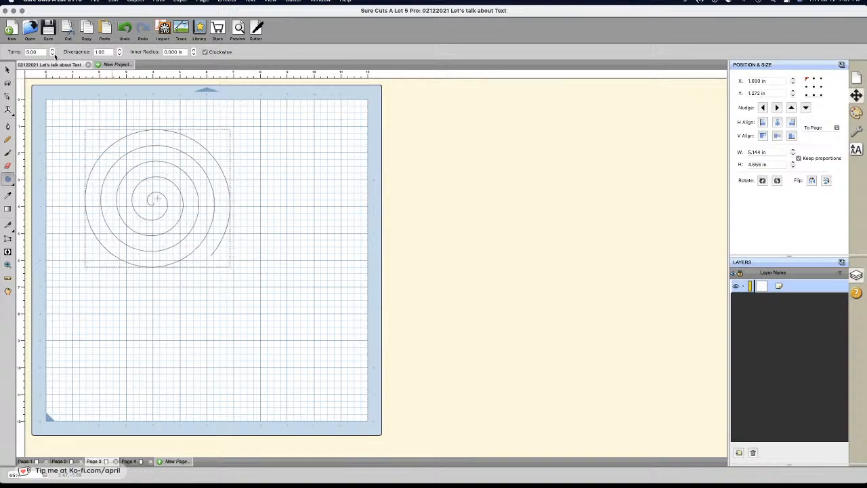
left_click(52, 55)
left_click(52, 55)
left_click(52, 54)
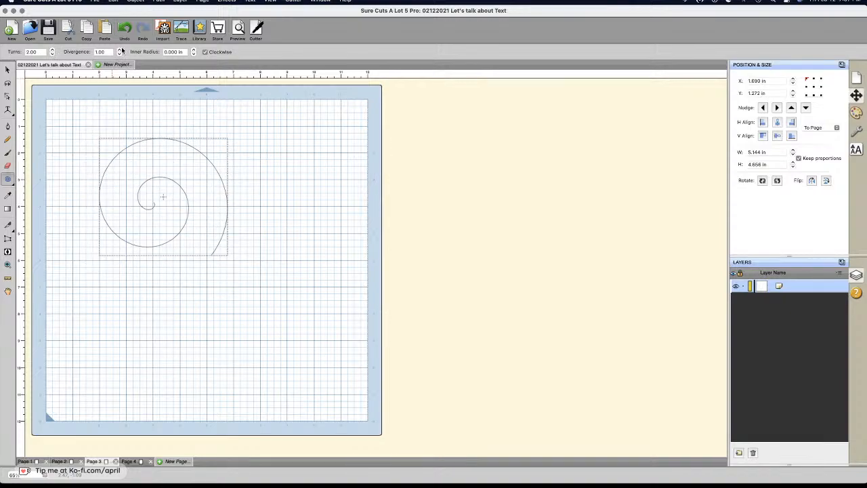
Step: Set the spiral's divergence to 1.50 and adjust its inner radius
left_click(121, 51)
left_click(120, 50)
left_click(121, 50)
left_click(120, 50)
left_click(120, 50)
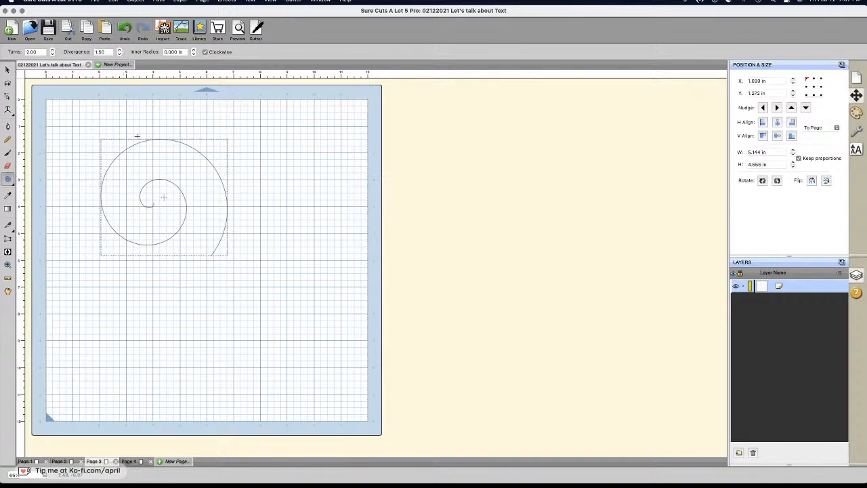
left_click(194, 50)
left_click(193, 50)
left_click(194, 54)
left_click(194, 53)
Step: Add the text "CREATE SOMETHING BEAUTIFUL" along the spiral with the Type on Path tool
left_click(12, 113)
left_click(12, 113)
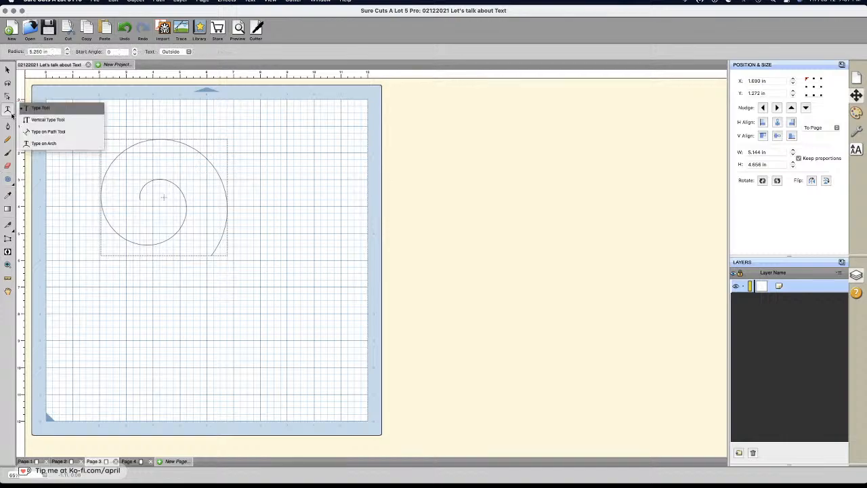
left_click(47, 131)
left_click(147, 180)
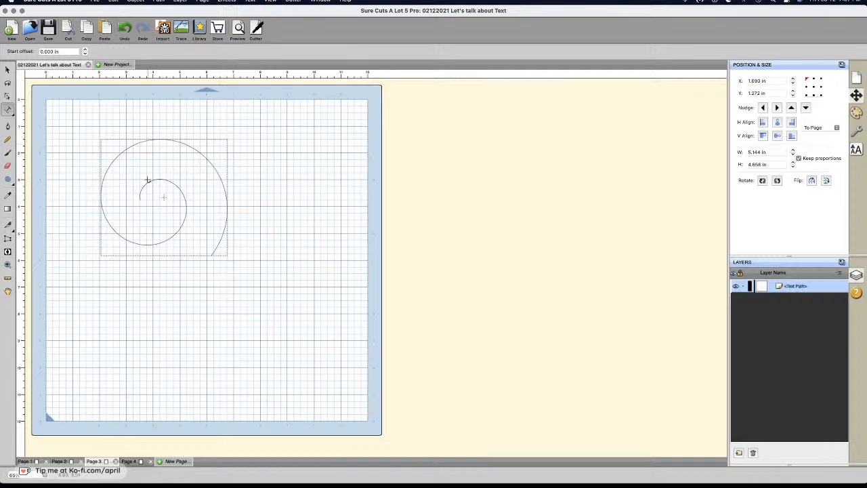
type("CREATE")
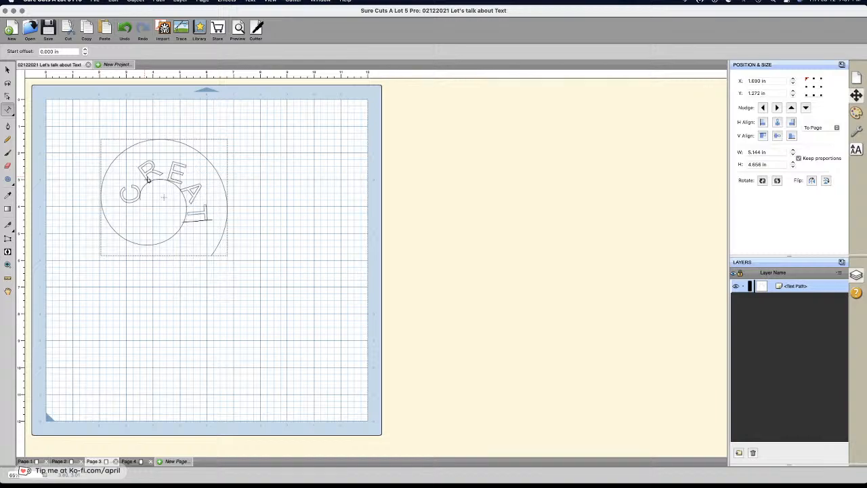
type(" SOMETHING")
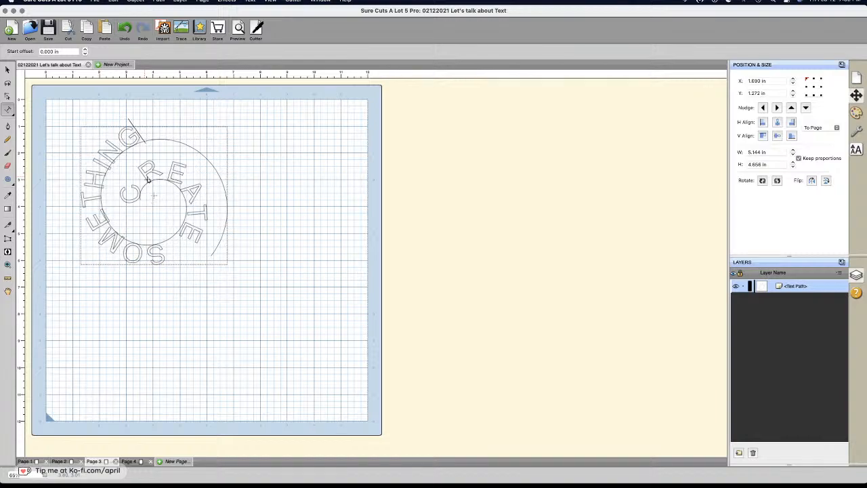
type(" BEAUTIFUL")
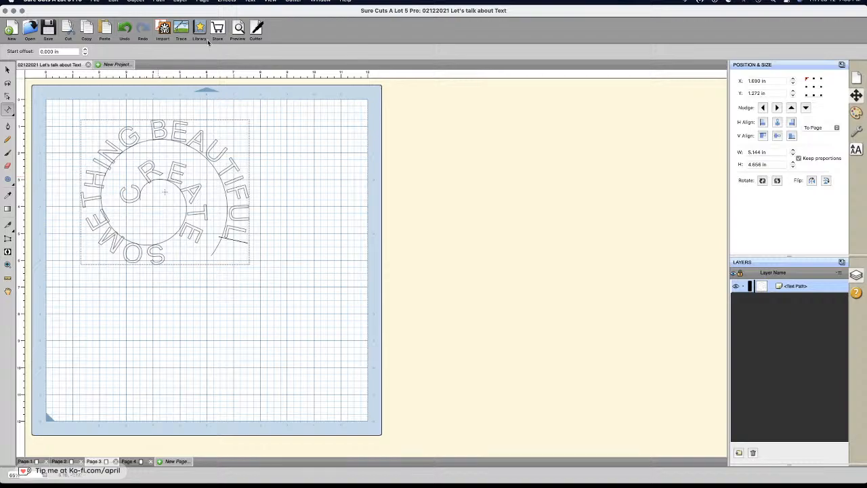
Step: Preview how the spiral text will be cut, with cut and draw lines shown
left_click(238, 29)
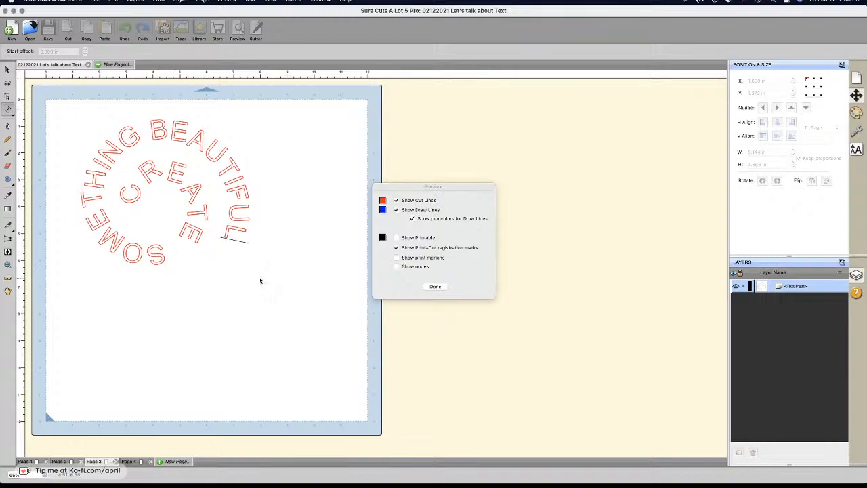
left_click(441, 287)
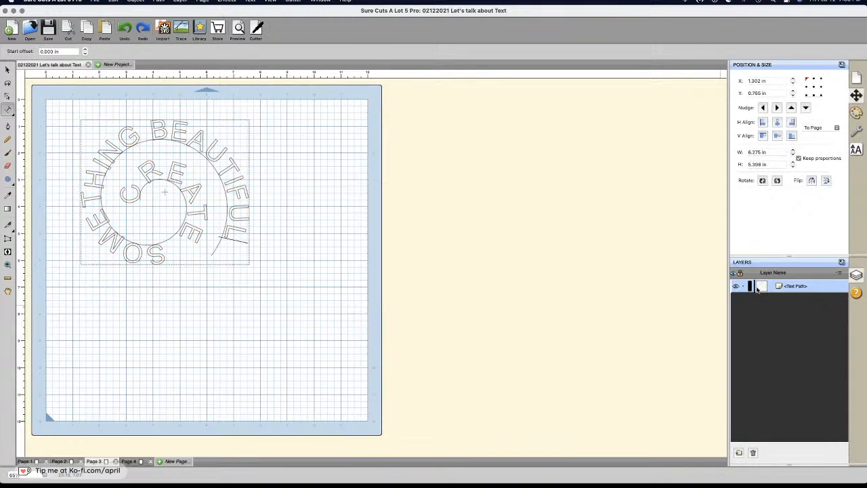
left_click(283, 214)
left_click(437, 189)
Step: Delete the letters "THING BEAU" from the middle of the phrase on the spiral
left_click(243, 224)
left_click_drag(201, 139, 224, 153)
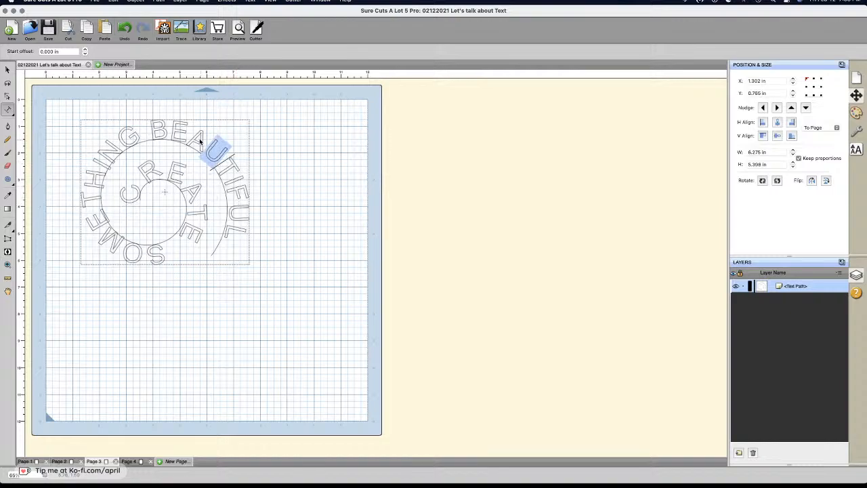
key("BackSpace")
key("BackSpace")
key("BackSpace")
key("BackSpace")
key("BackSpace")
key("BackSpace")
key("BackSpace")
key("BackSpace")
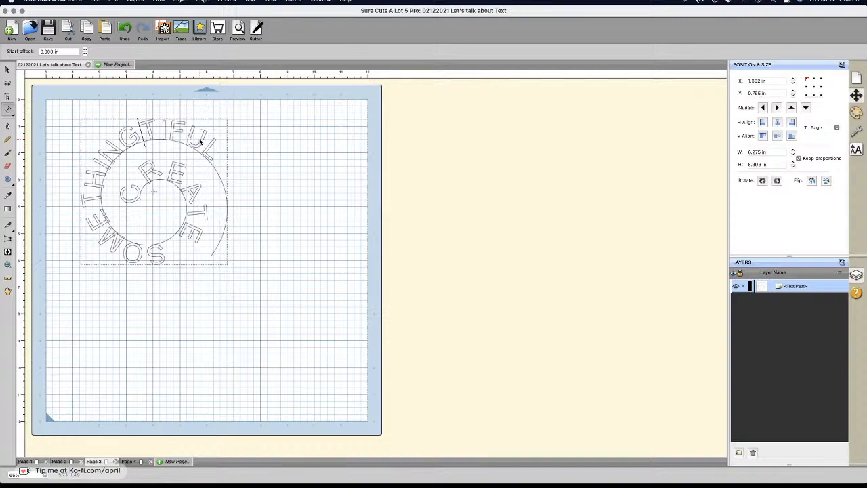
key("BackSpace")
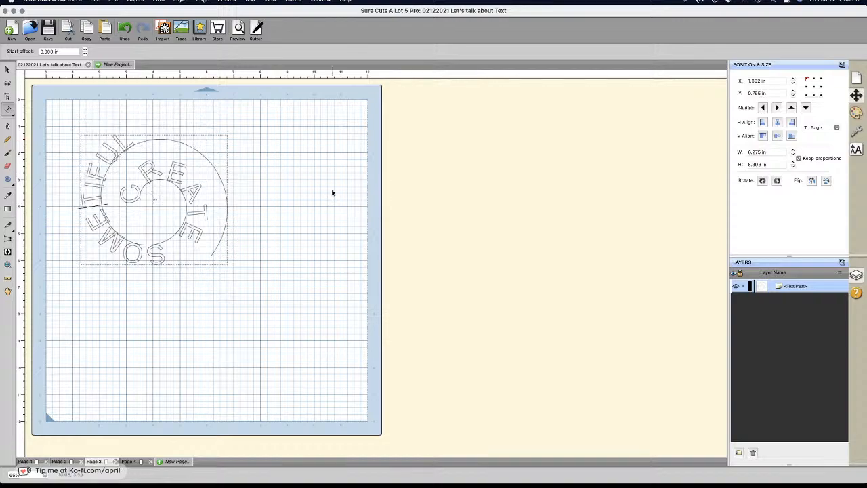
left_click(311, 202)
left_click(404, 189)
left_click(787, 288)
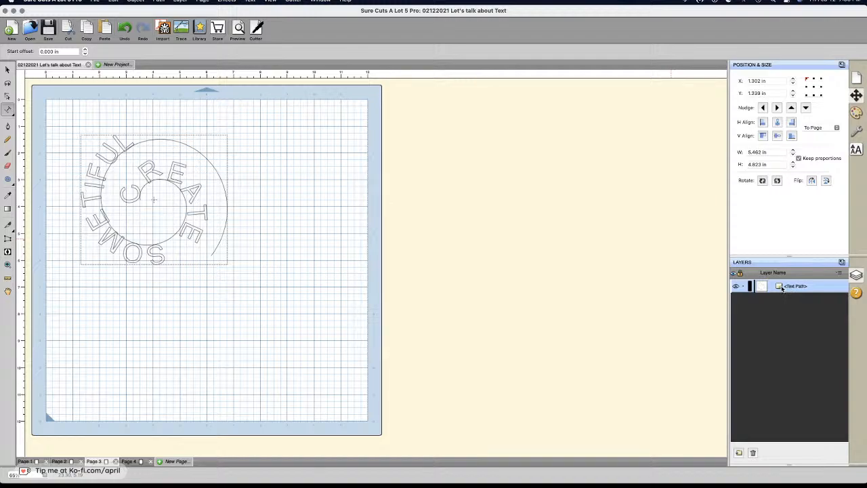
Step: Insert "BEAUTIFUL" at the inner start of the spiral text, before "CREATE"
left_click(121, 198)
type("BE")
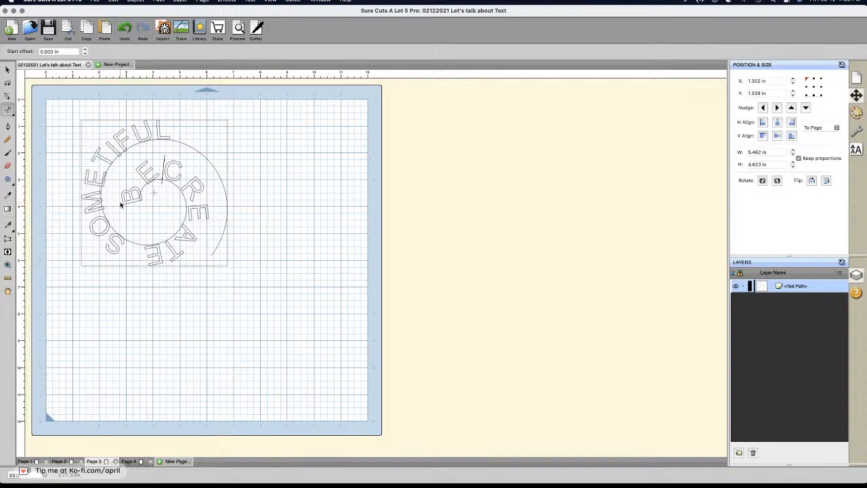
type("AUTIFUL")
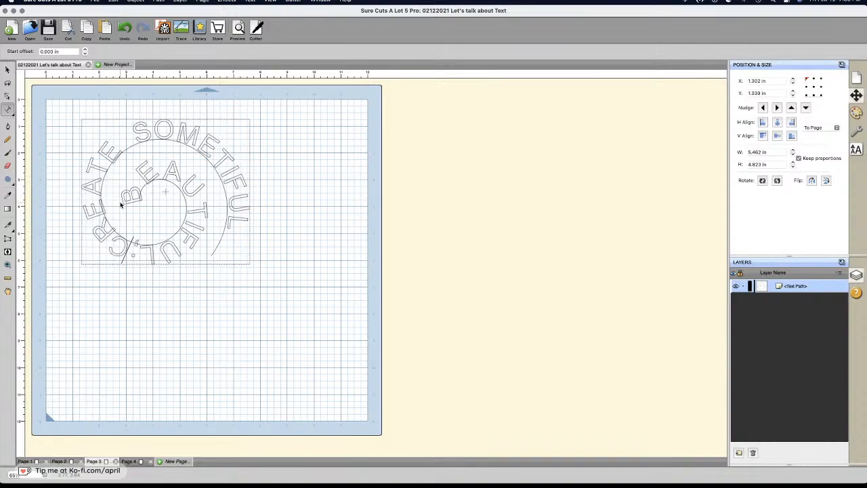
Step: Leave text editing and delete the whole spiral text path from the page
left_click(239, 171)
left_click(259, 196)
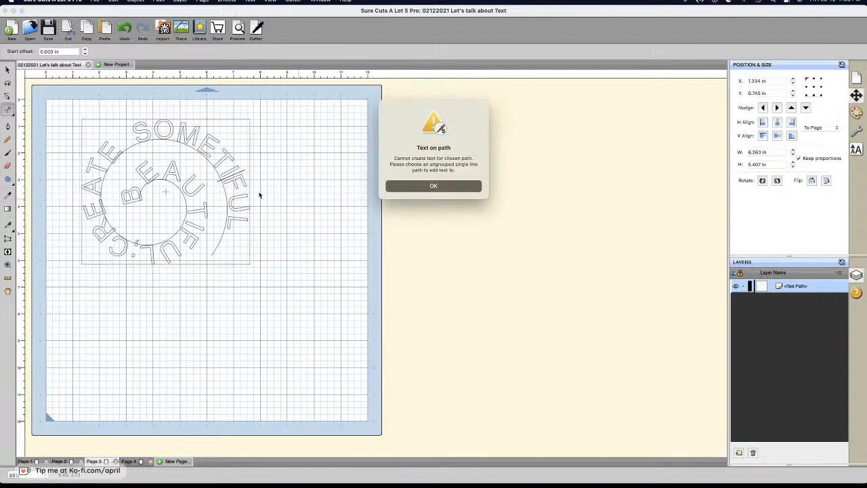
left_click(401, 186)
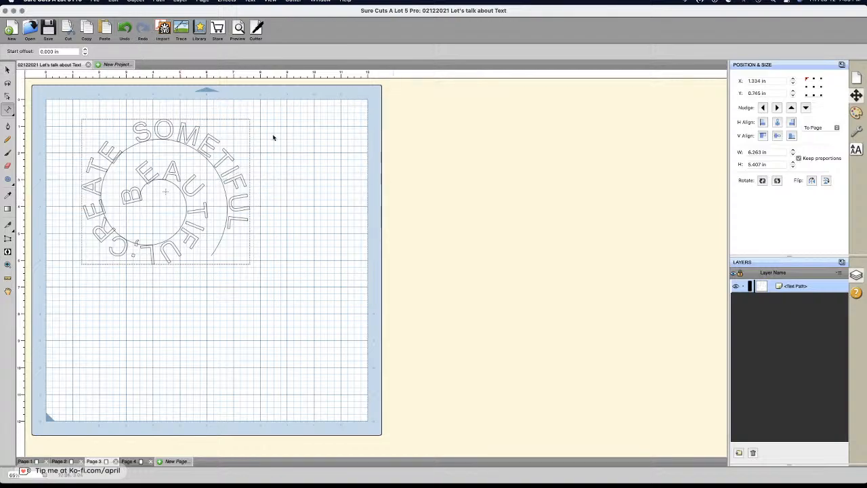
left_click(8, 69)
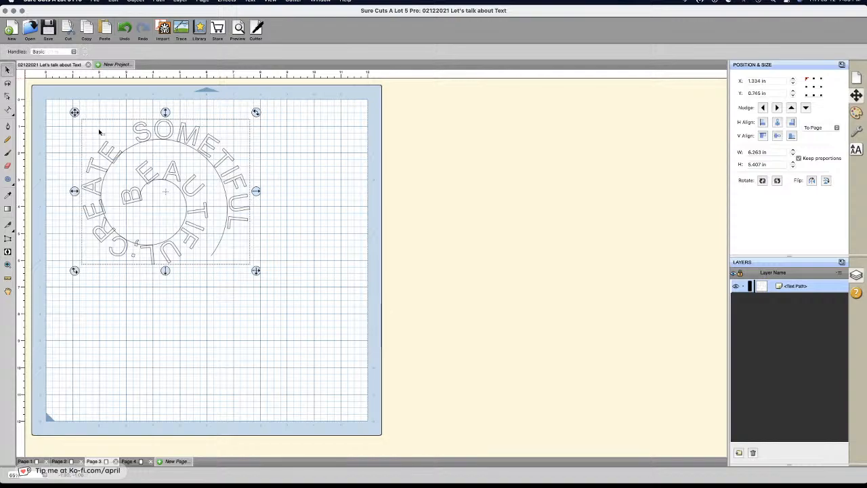
key("Delete")
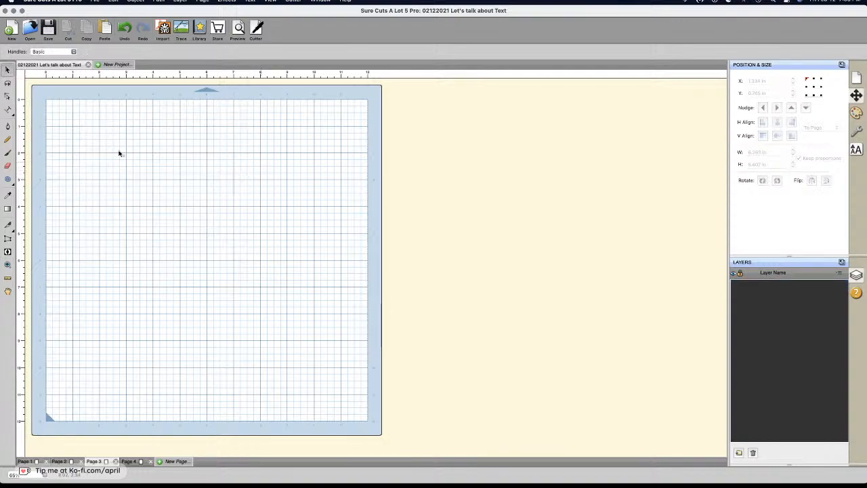
Step: Start a new regular text object on the empty mat with the text settings open
left_click_drag(7, 110, 39, 112)
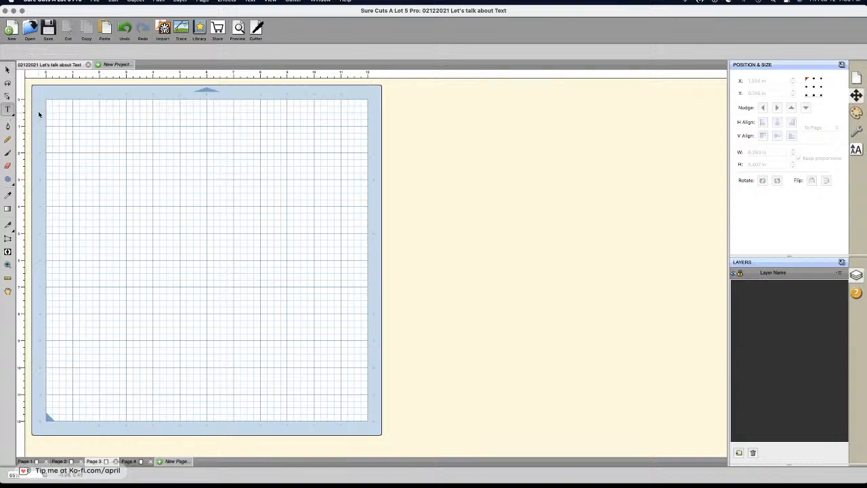
left_click(239, 222)
left_click(857, 149)
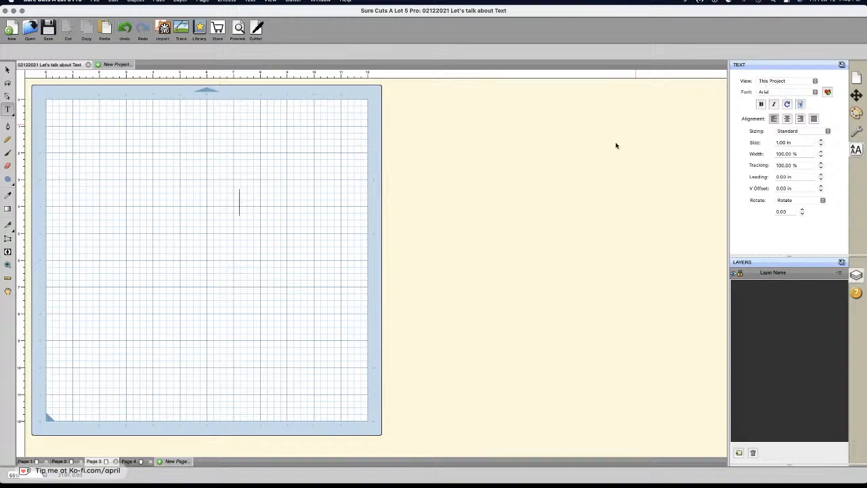
left_click(114, 170)
Step: Set the font view to All and look through the full font list
left_click(783, 83)
left_click(770, 67)
left_click(778, 93)
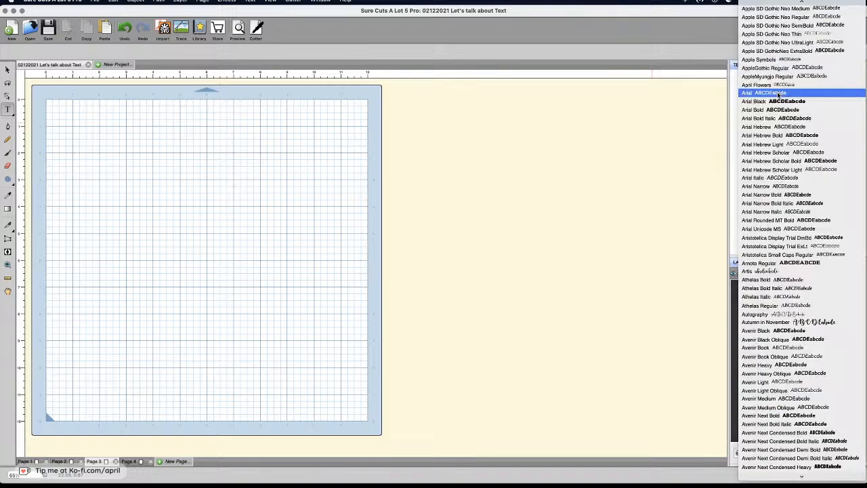
left_click(779, 93)
left_click(793, 93)
left_click(779, 93)
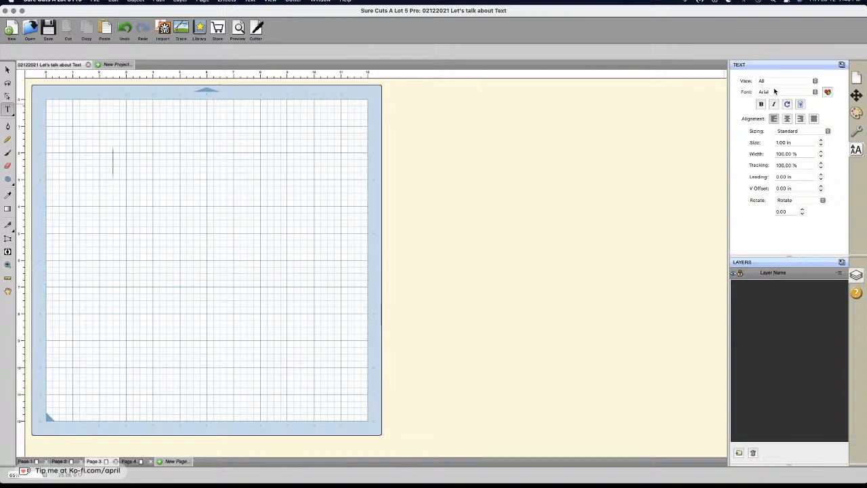
Step: Set the font view to Favorites and choose the Artis font
left_click(774, 82)
left_click(776, 95)
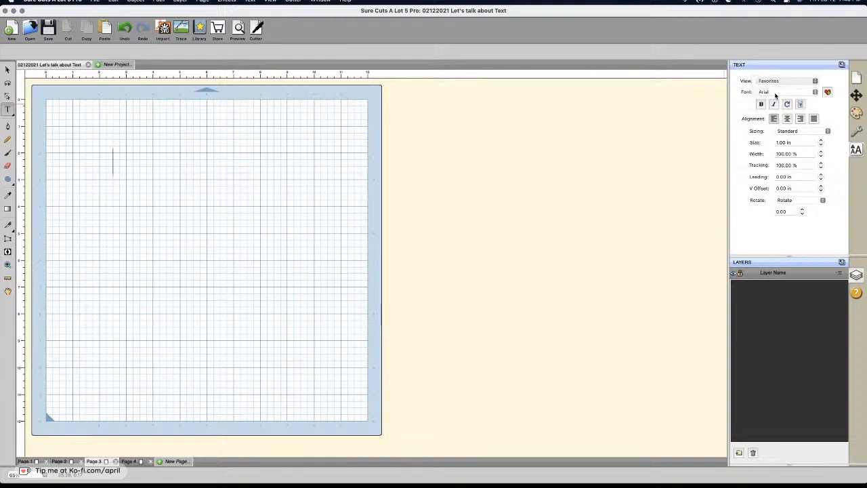
left_click(788, 92)
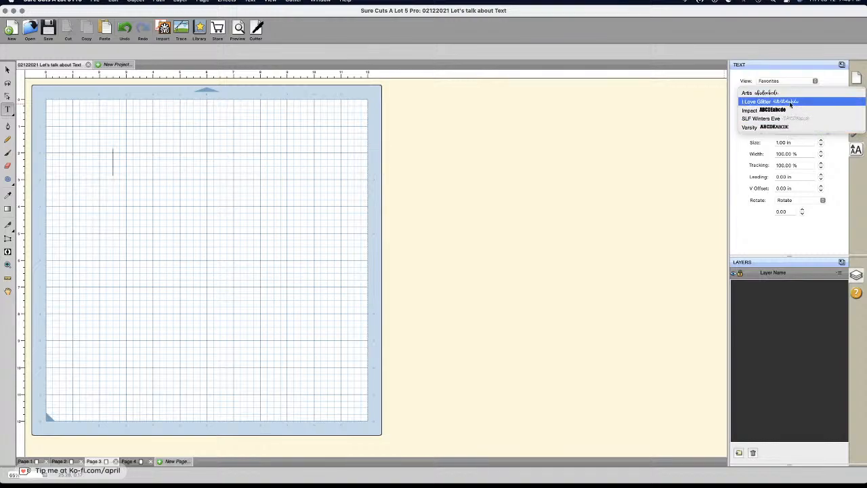
left_click(711, 116)
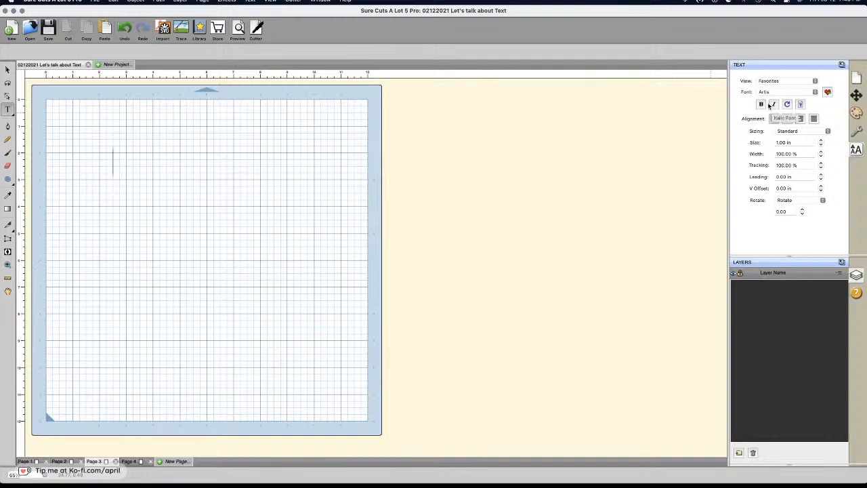
Step: Add the text "CREATE" near the mat's upper-left corner
left_click(226, 171)
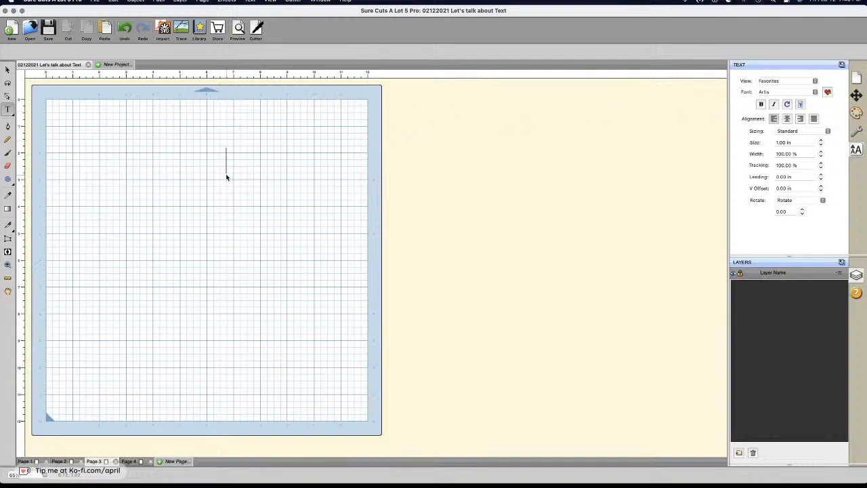
left_click(78, 149)
type("CREATE")
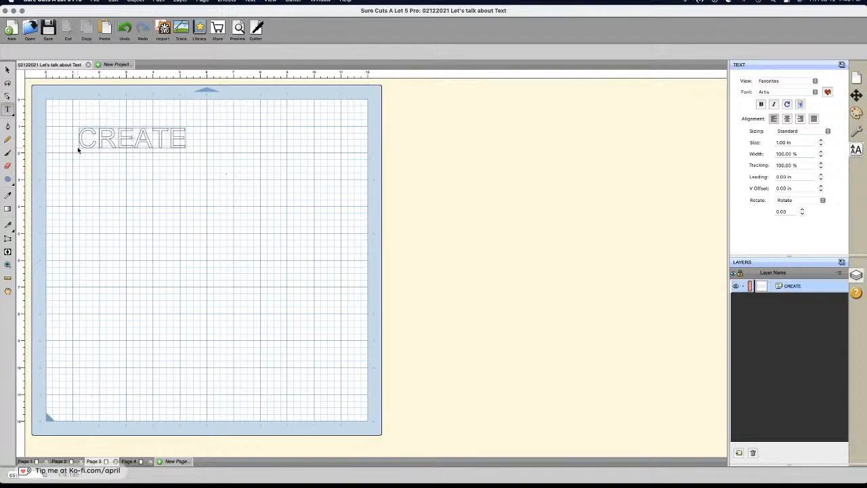
Step: Examine the pattern fill options for the text "CREATE" without applying a pattern
left_click(856, 113)
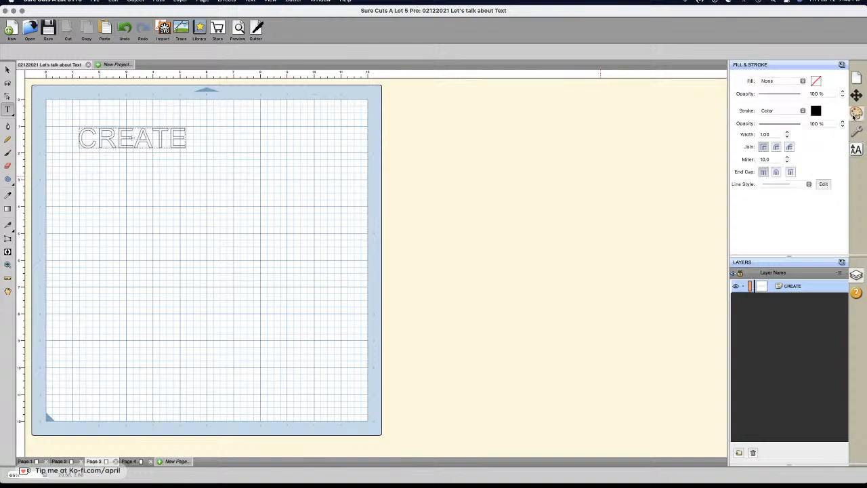
left_click(797, 83)
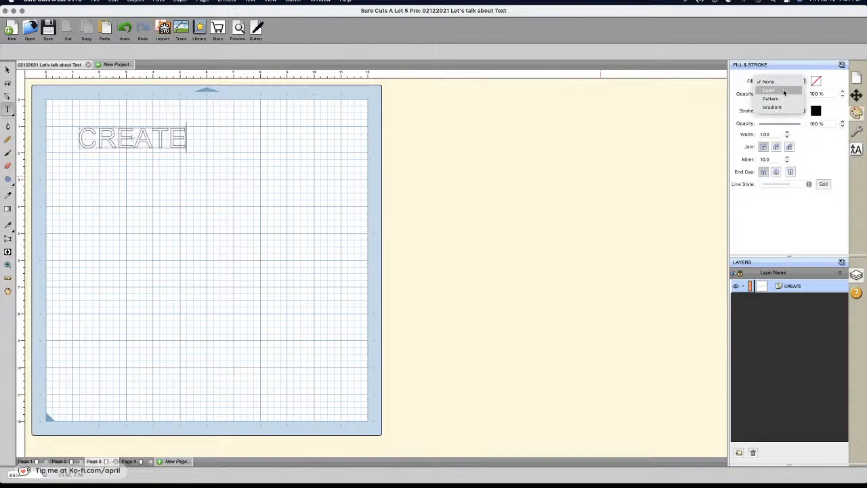
left_click(779, 99)
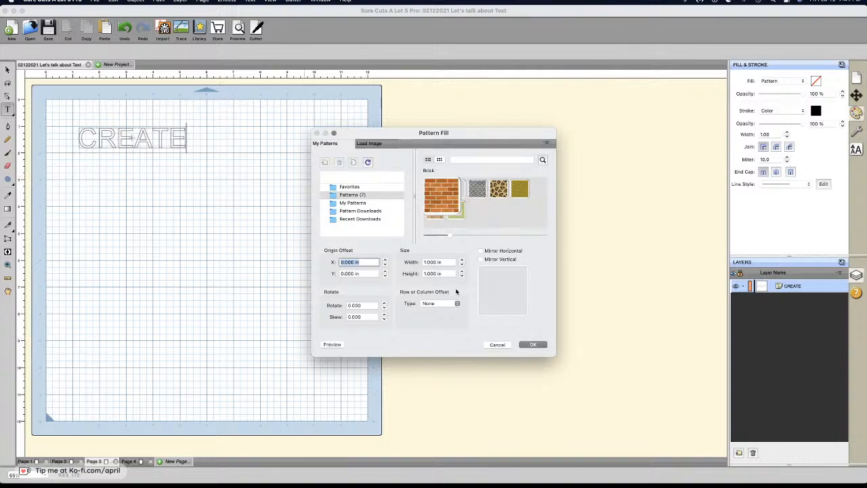
left_click(498, 345)
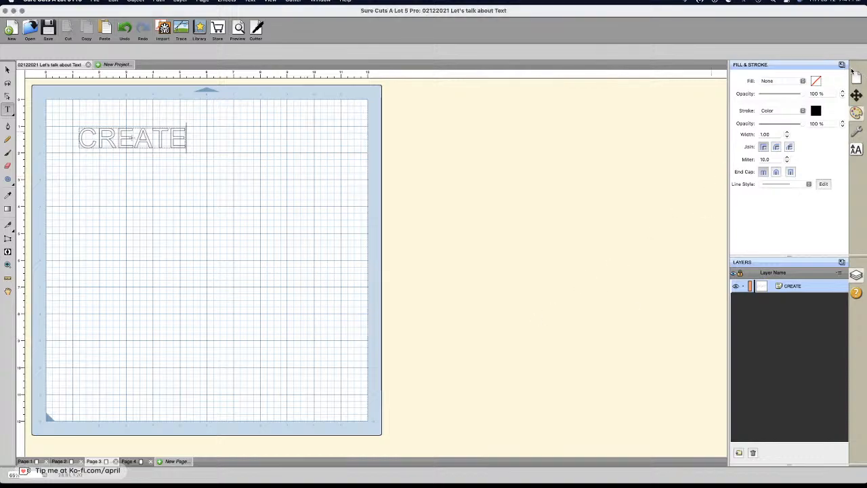
Step: Fill the text "CREATE" with solid blue
left_click(779, 80)
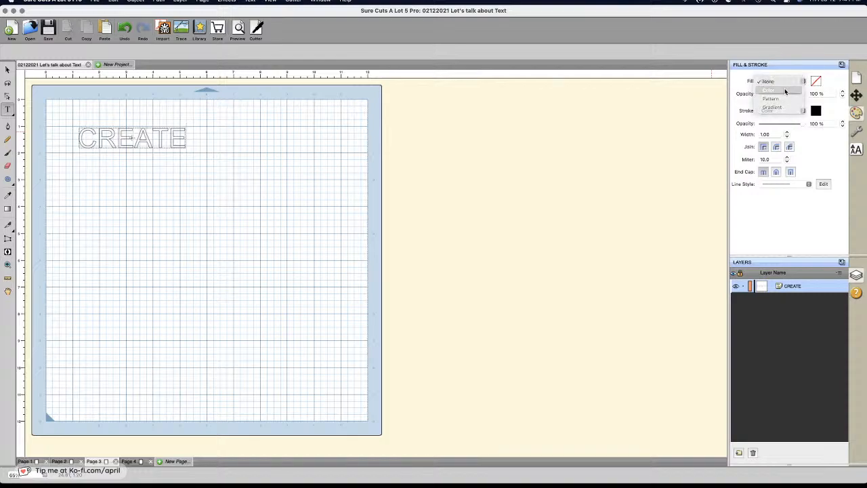
left_click(779, 89)
left_click(170, 147)
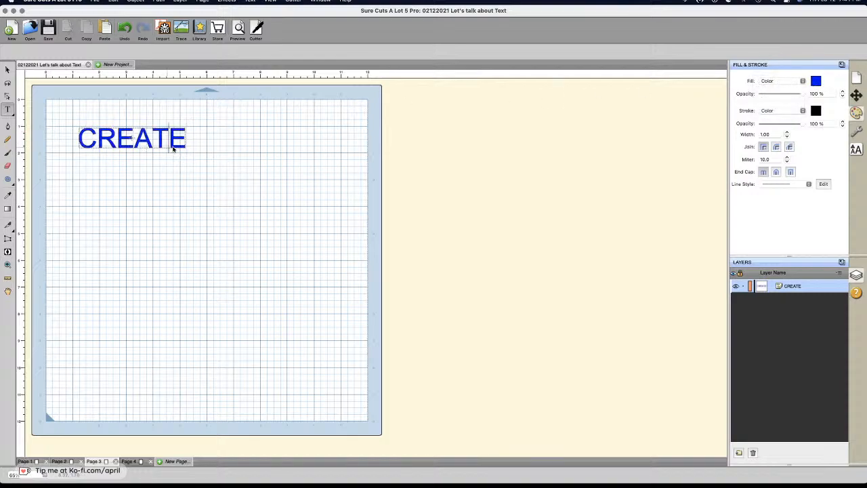
Step: Make the text "CREATE" italic and bold, and enlarge it proportionally to about 7.5 in wide
left_click(856, 150)
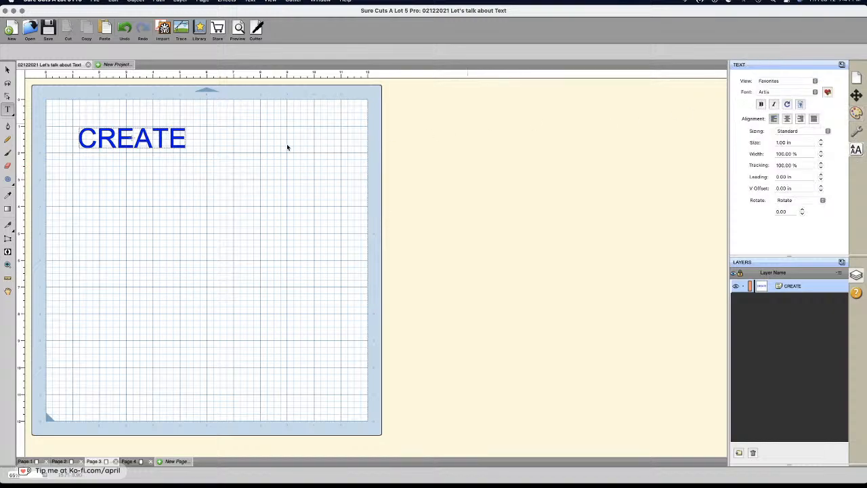
left_click(7, 70)
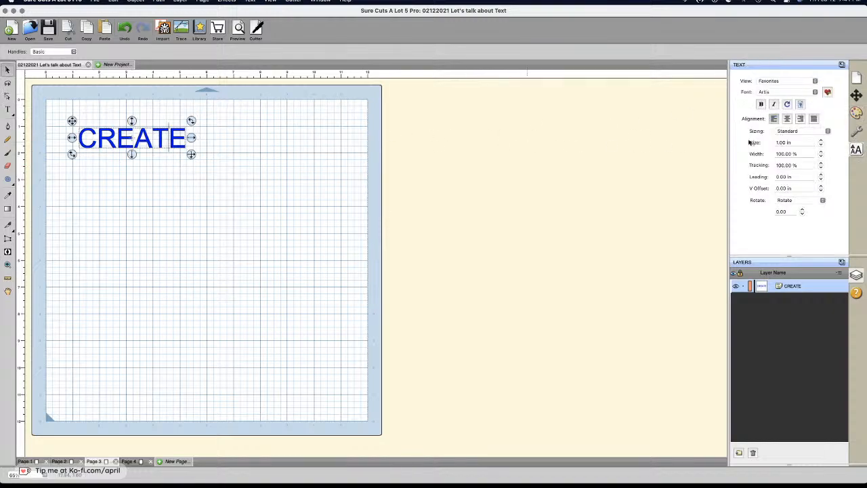
left_click(774, 105)
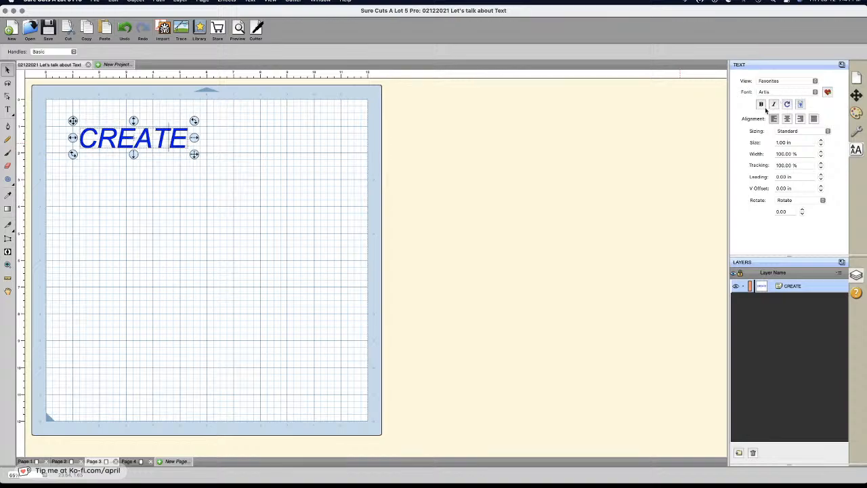
left_click(761, 104)
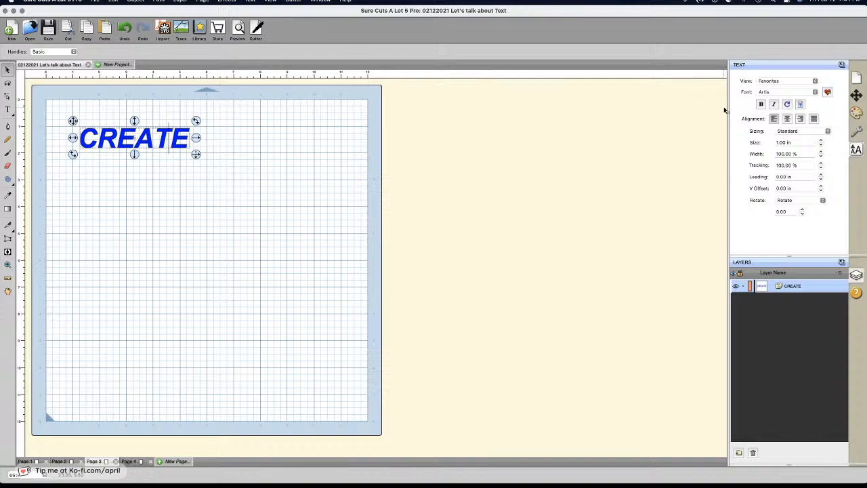
left_click_drag(195, 154, 289, 218)
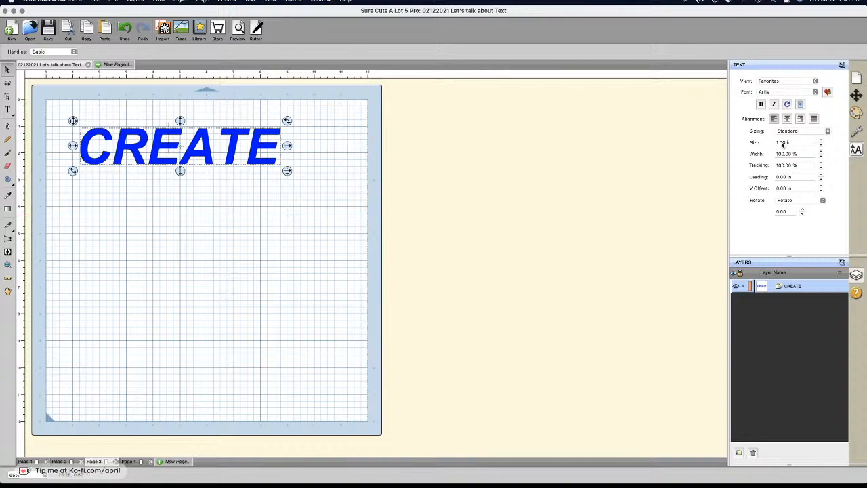
Step: Refresh the font list and view the sizing modes available for the text
left_click(787, 105)
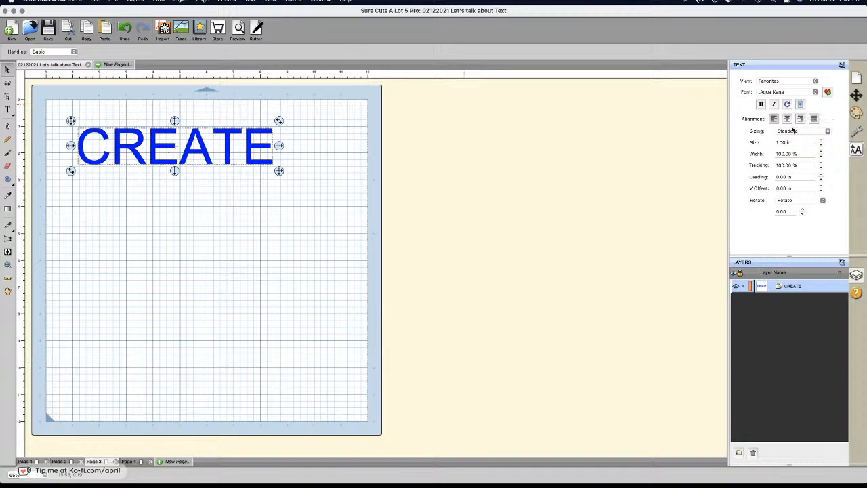
left_click(794, 131)
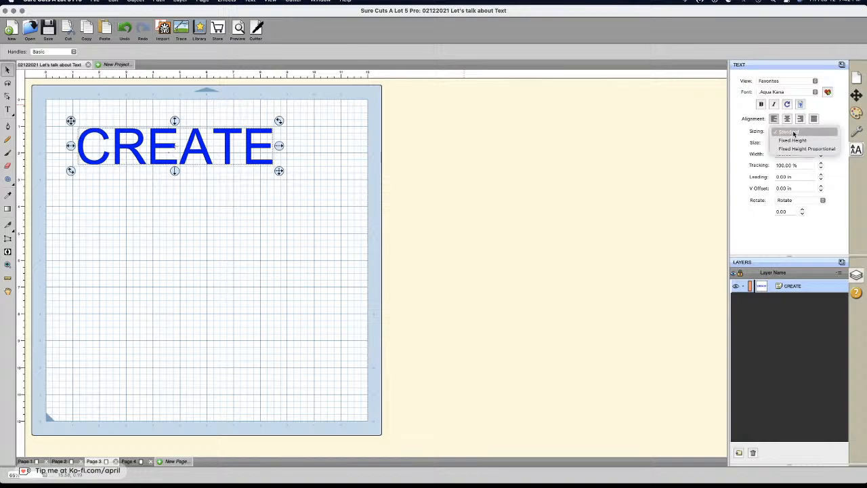
left_click(743, 140)
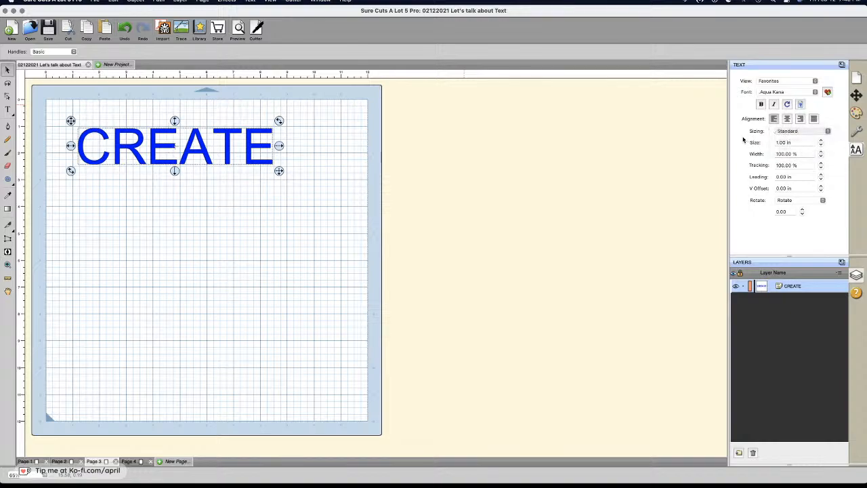
Step: Increase the size of the text "CREATE" to 1.30 in
left_click(790, 143)
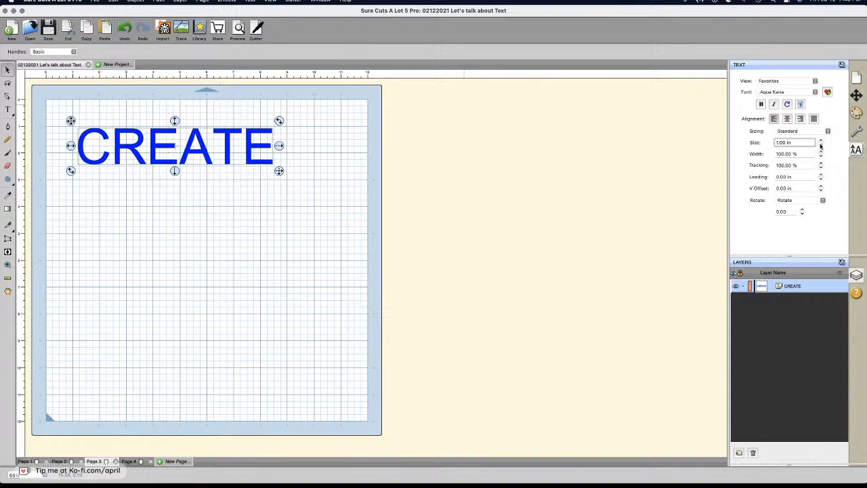
left_click(821, 142)
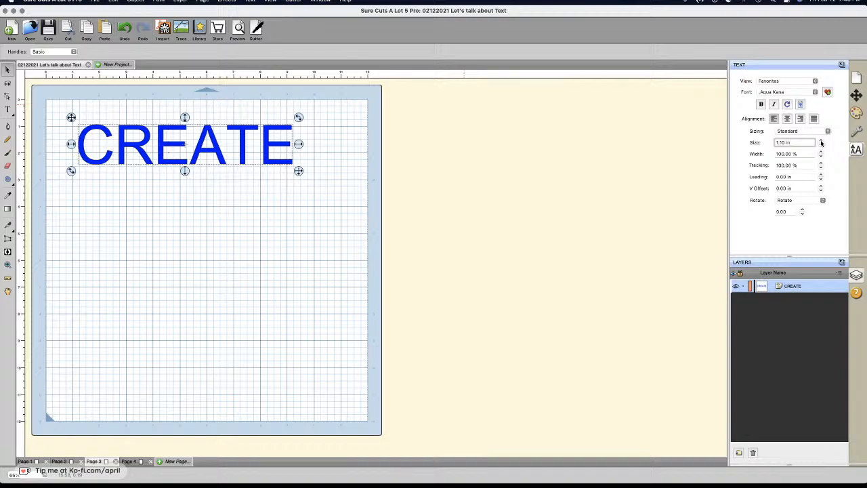
left_click(821, 142)
left_click(821, 143)
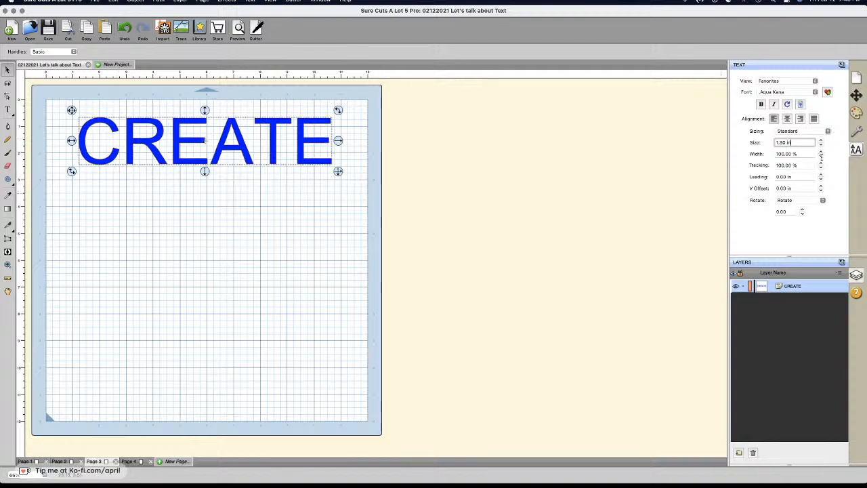
Step: Narrow the letters of the text "CREATE" to a width of 50%
left_click(821, 158)
left_click(821, 158)
left_click(821, 158)
left_click(821, 158)
left_click(821, 158)
left_click(821, 158)
left_click(821, 157)
left_click(821, 158)
left_click(821, 157)
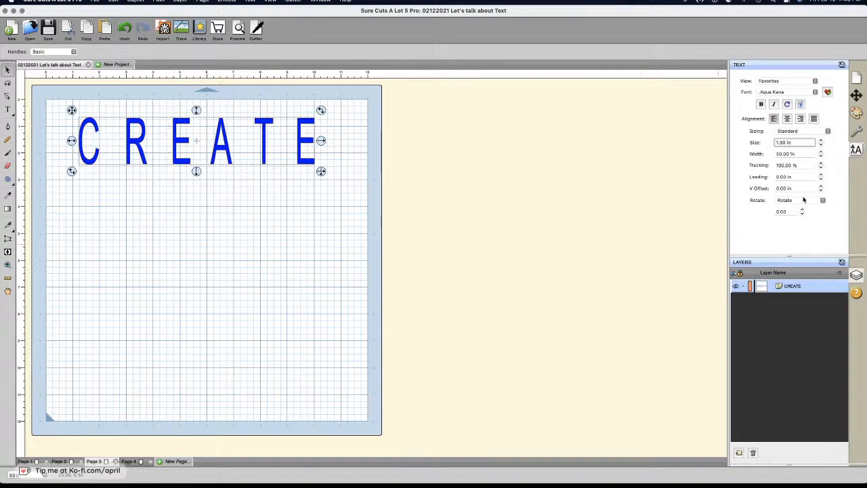
Step: Set the letter width of the text "CREATE" to 115%
left_click(821, 151)
left_click(821, 152)
left_click(821, 151)
left_click(821, 152)
left_click(822, 151)
left_click(821, 152)
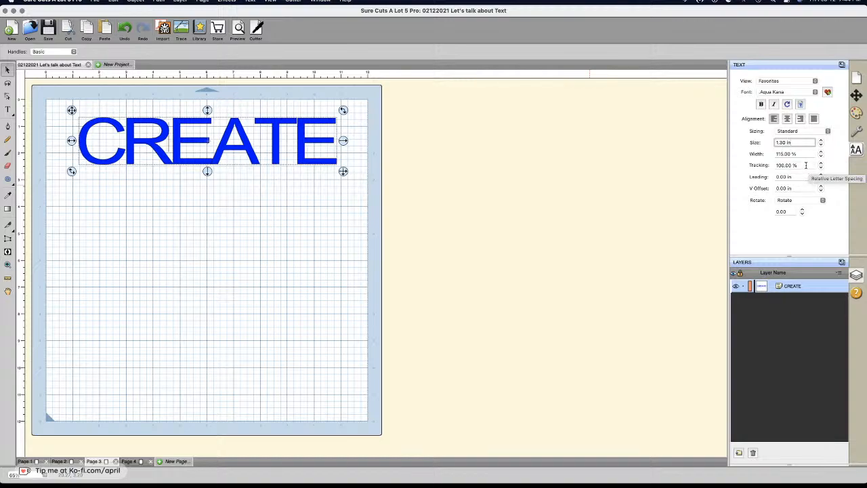
Step: Increase the tracking of the text "CREATE" to 120%
left_click(808, 165)
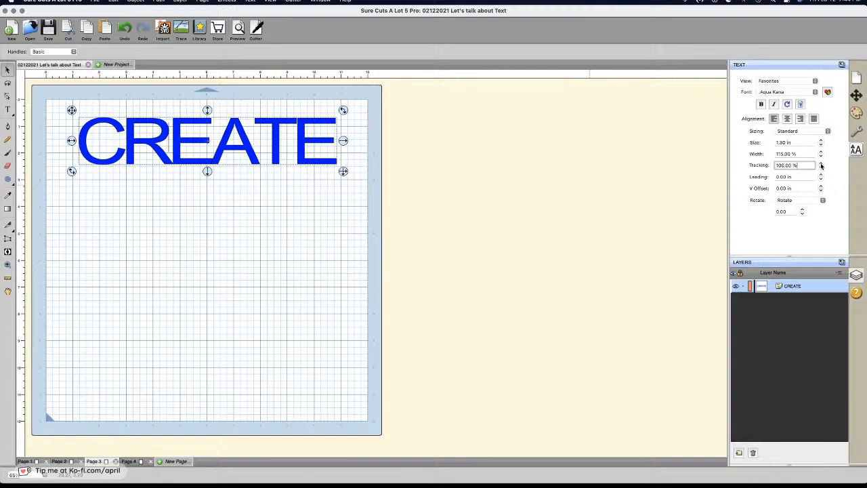
left_click(821, 164)
left_click(821, 164)
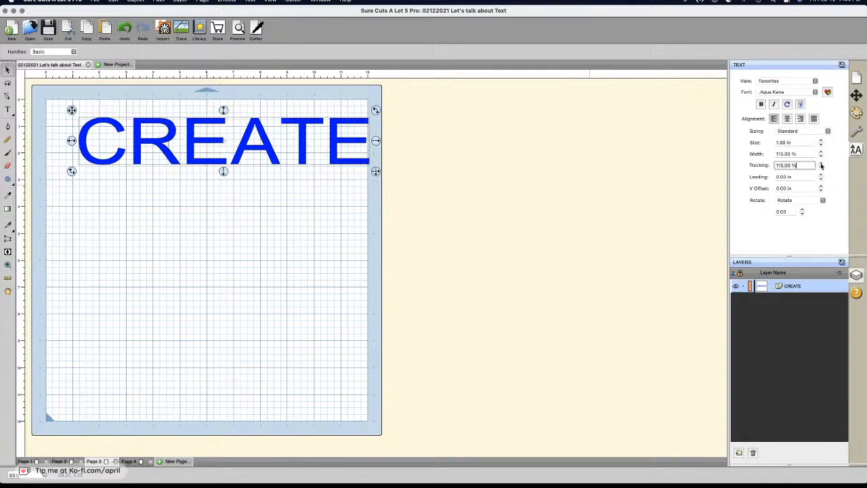
left_click(821, 164)
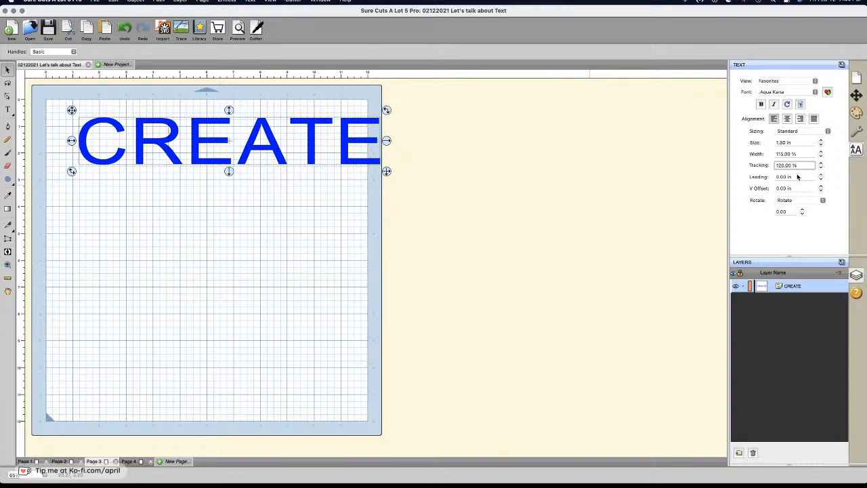
Step: Add a new text object below "CREATE" with "CREATE" on its first line and "SOMETHING" on its second
left_click(797, 177)
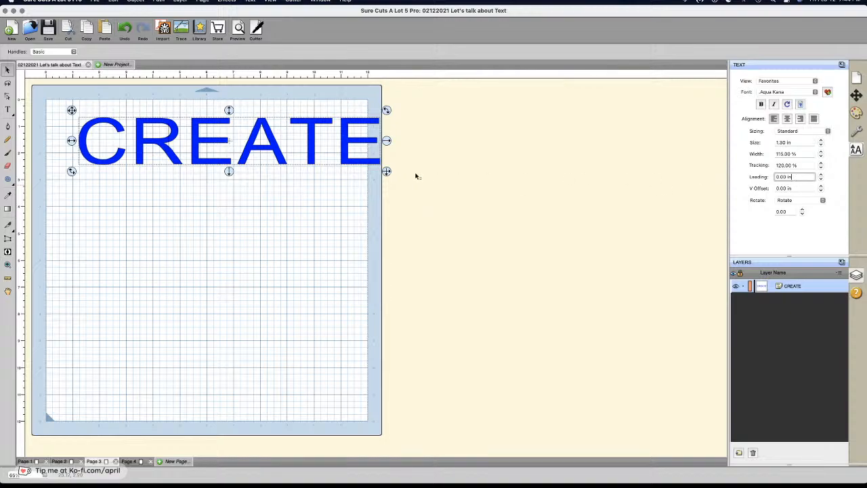
left_click(379, 159)
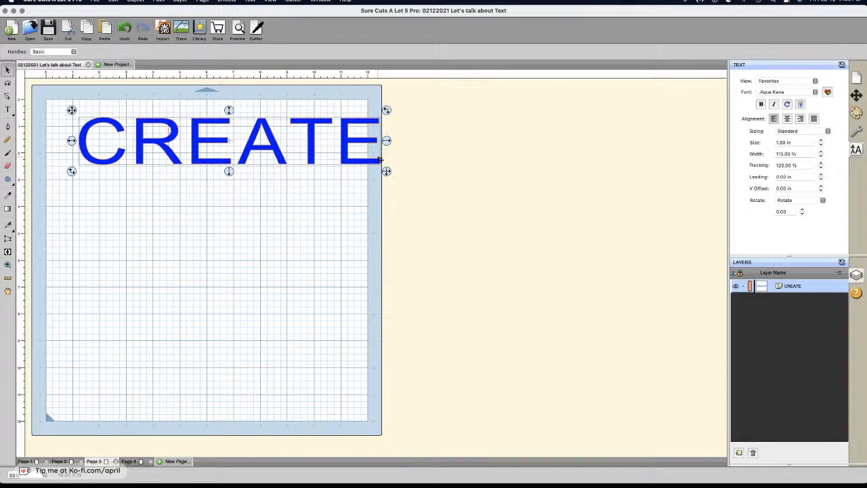
left_click(7, 109)
left_click(110, 206)
type("C")
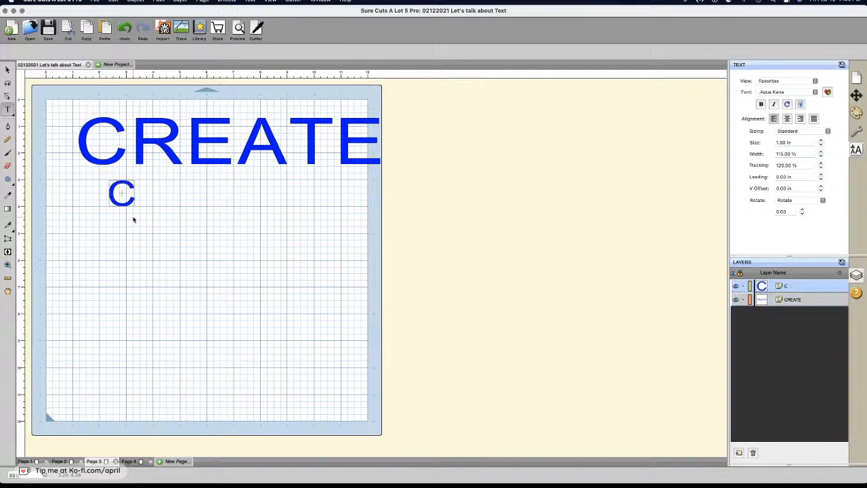
type("REATE SO")
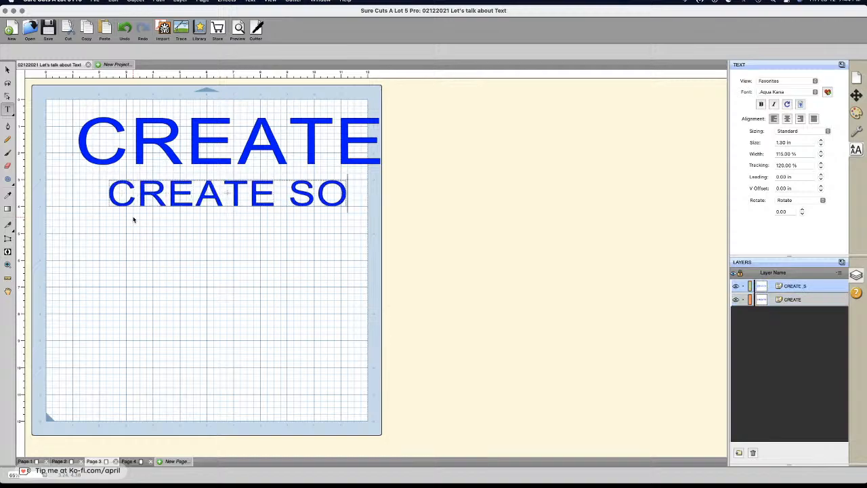
type("M")
key("BackSpace")
key("BackSpace")
key("BackSpace")
key("BackSpace")
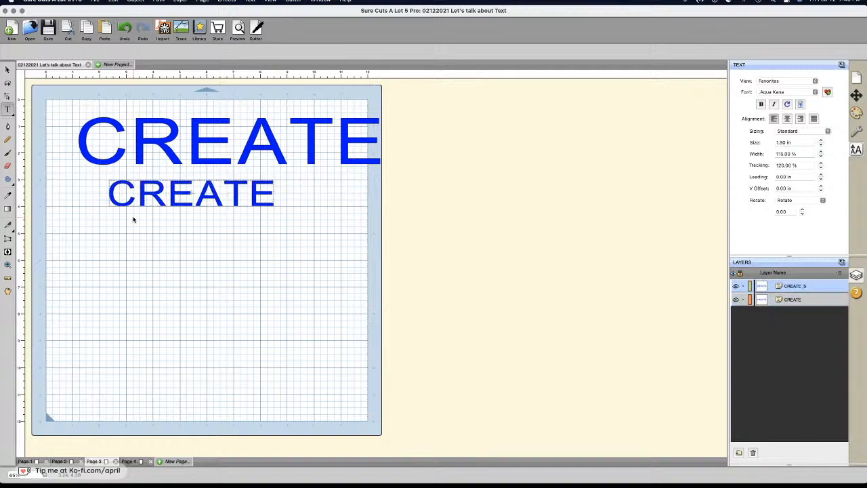
key("Return")
type("SOMETHING")
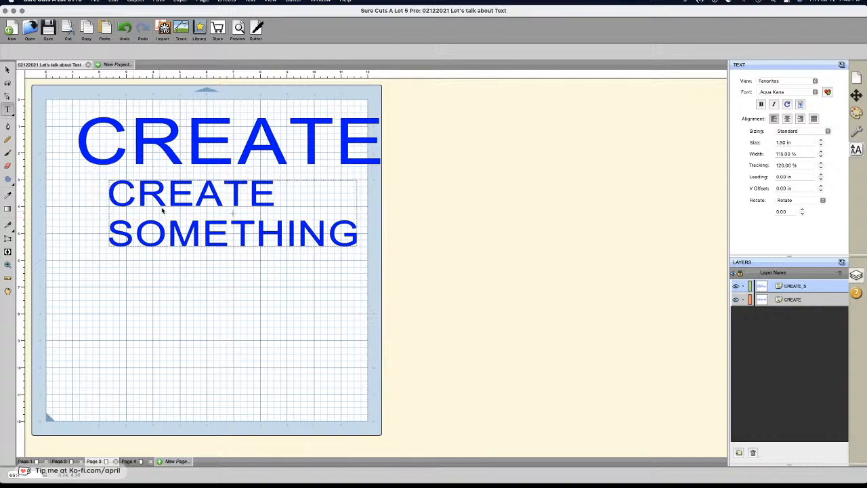
Step: Tighten the leading of the two-line text to -0.40 in
left_click(821, 180)
left_click(821, 180)
left_click(821, 180)
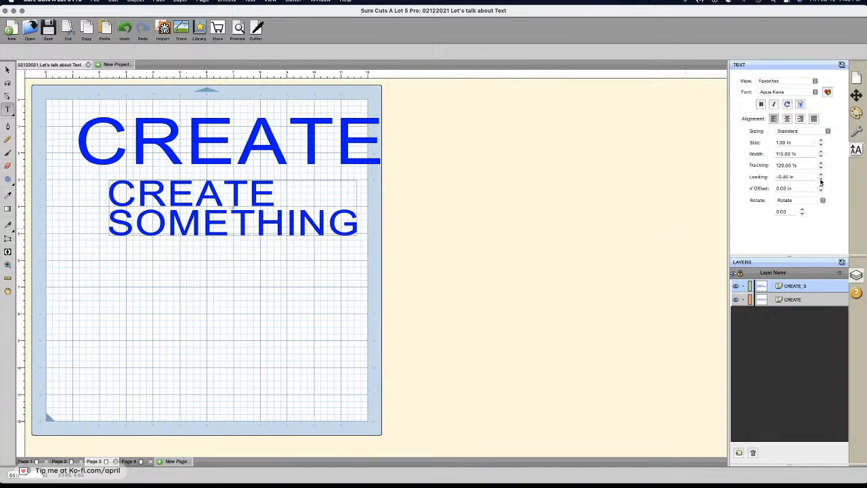
Step: Widen the leading of the two-line text to 0.50 in
left_click(821, 176)
left_click(821, 176)
left_click(822, 176)
left_click(822, 176)
left_click(822, 176)
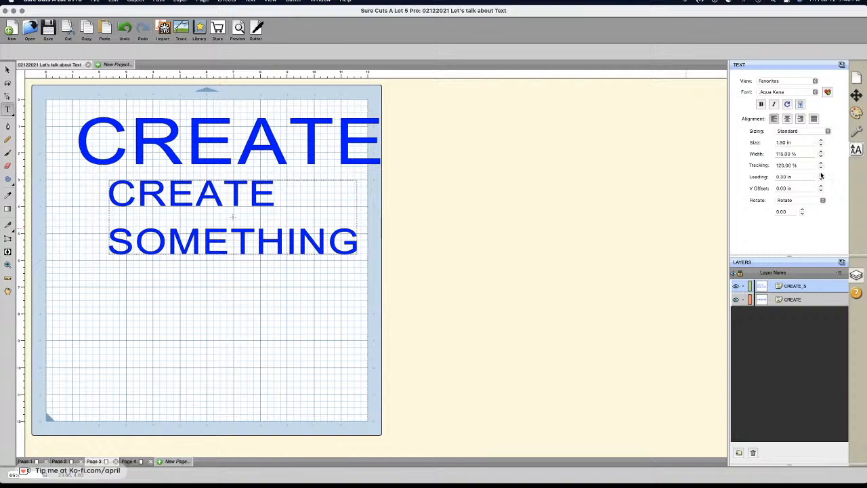
left_click(821, 175)
left_click(821, 175)
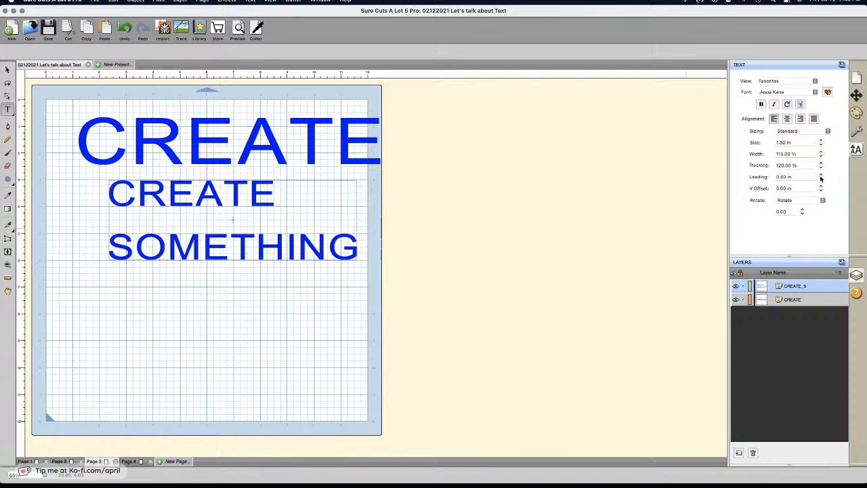
Step: Set the leading of the two-line text to -0.20 in
left_click(821, 179)
left_click(821, 179)
left_click(821, 179)
left_click(821, 179)
left_click(821, 178)
Step: Try a letter width of 130% on the two-line text, and return it to 115%
left_click(821, 152)
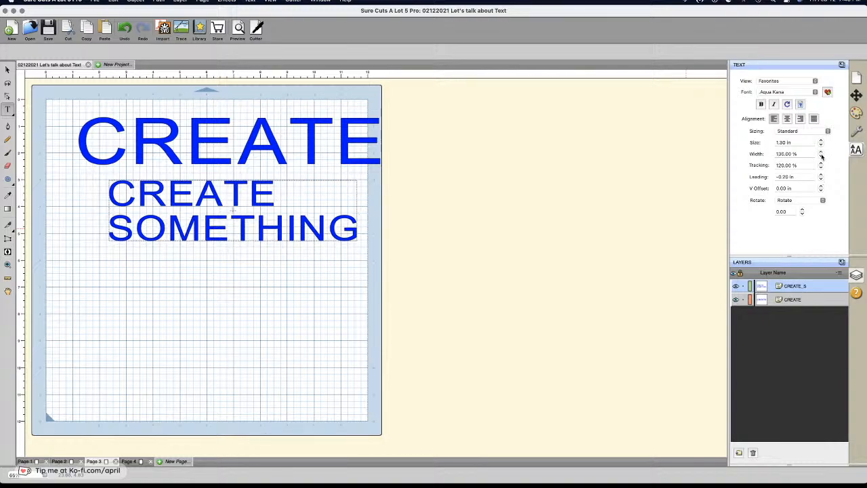
left_click(821, 157)
left_click(821, 157)
left_click(821, 156)
left_click(255, 230)
left_click(821, 166)
left_click(8, 70)
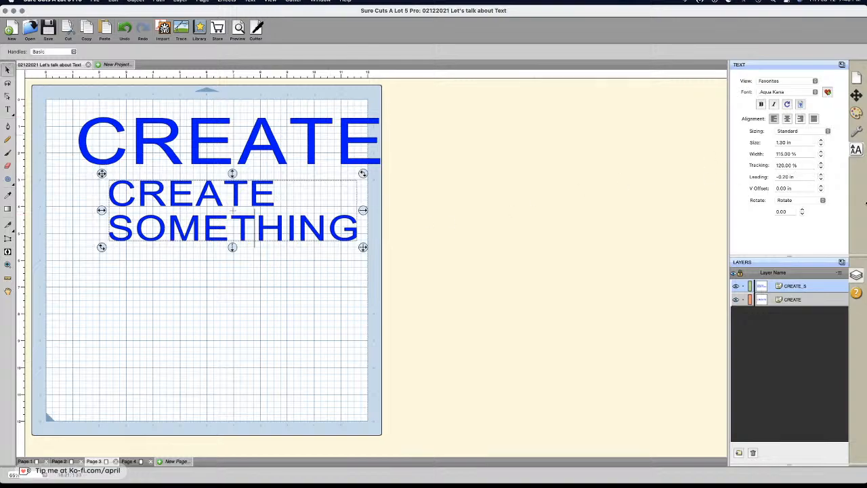
Step: Narrow the letters of the two-line text to 95% width, and widen them to 120%
left_click(821, 157)
left_click(821, 157)
left_click(821, 157)
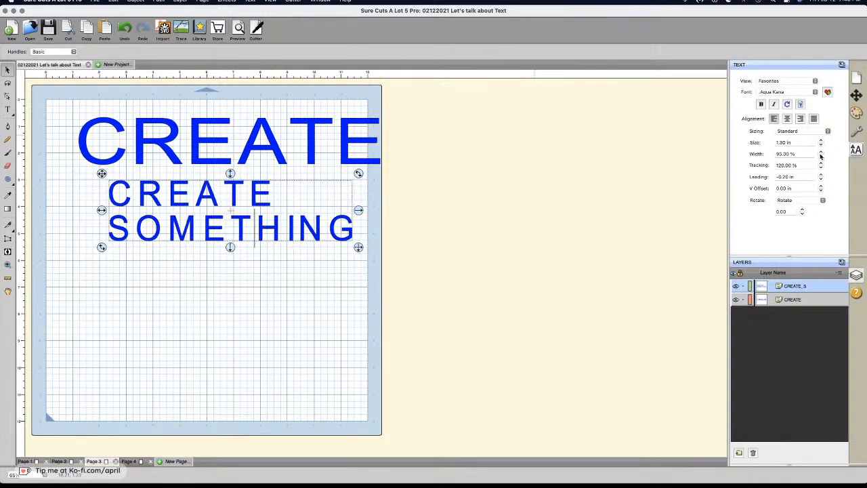
left_click(821, 153)
left_click(821, 153)
left_click(821, 153)
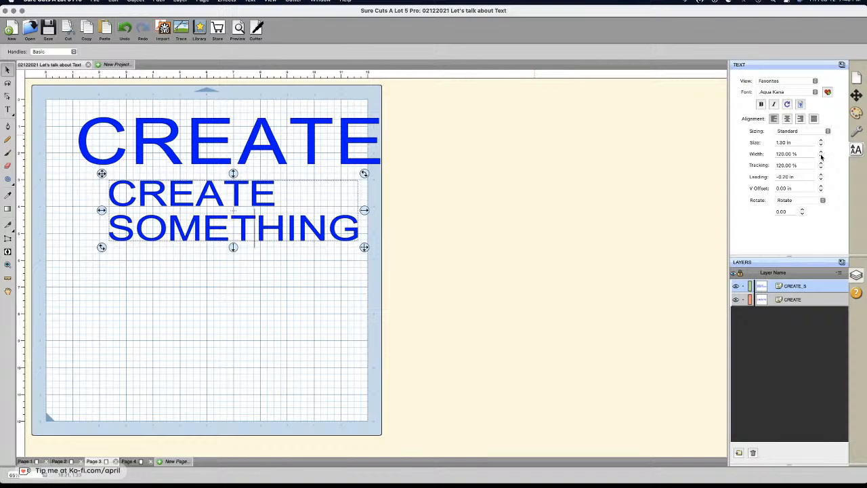
Step: Narrow the letters of the two-line text strongly, and restore their width to 115%
left_click(821, 156)
left_click(821, 157)
left_click(821, 157)
left_click(821, 157)
left_click(821, 156)
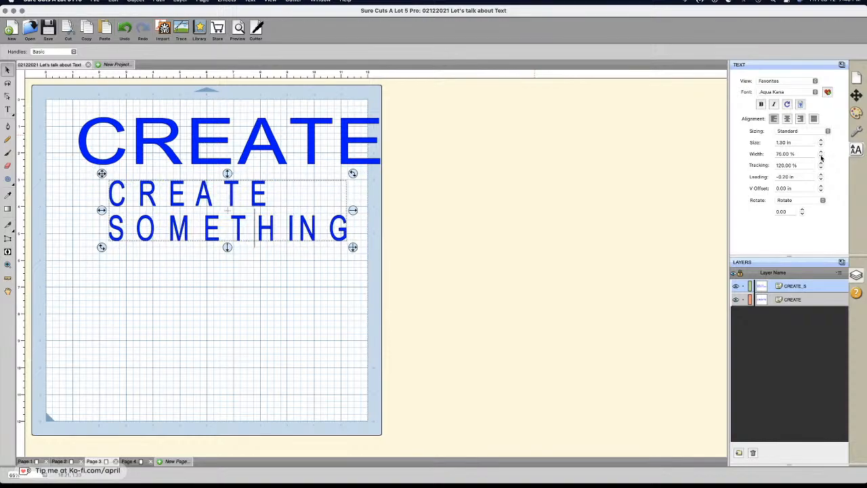
left_click(821, 156)
left_click(821, 155)
left_click(821, 155)
left_click(821, 155)
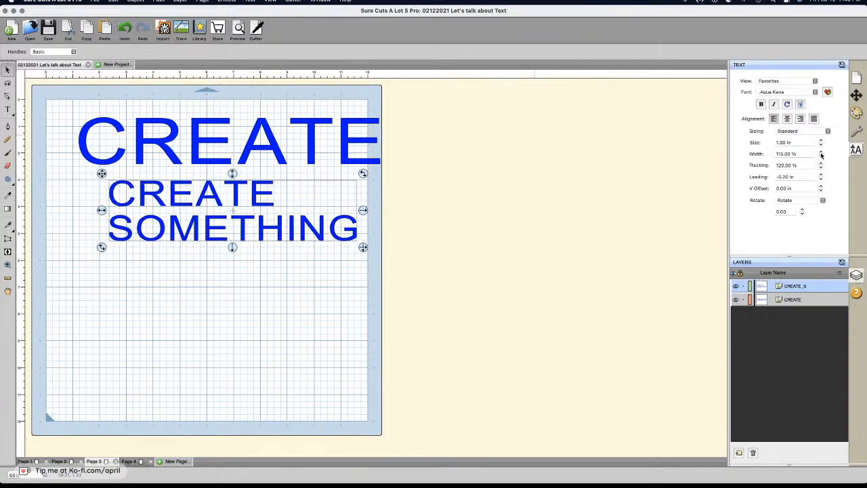
Step: Move the two-line text toward the page's left edge and set its vertical offset to -0.30 in
left_click(807, 189)
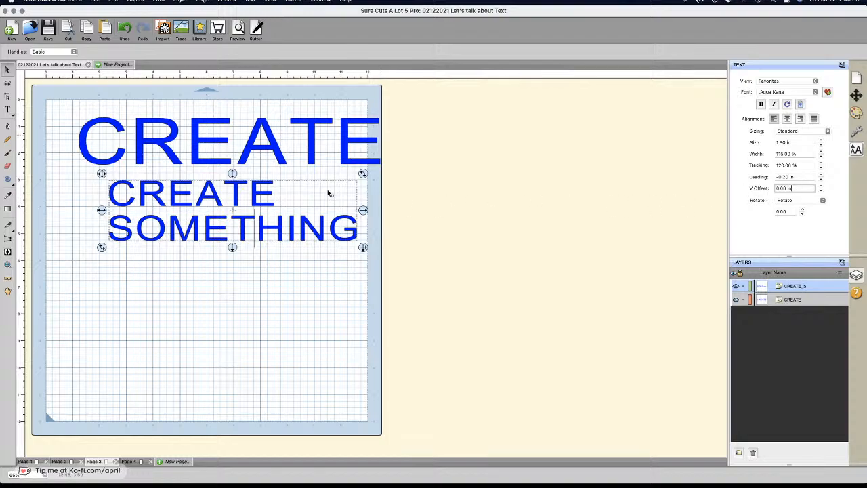
left_click_drag(294, 194, 230, 199)
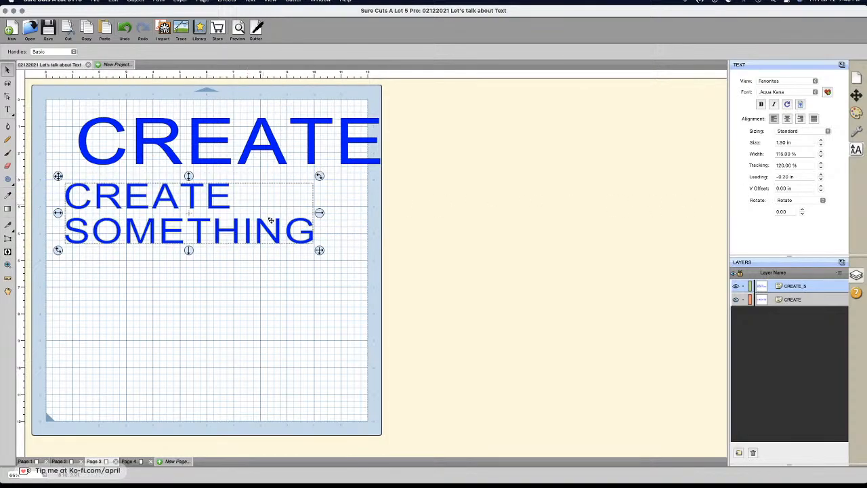
left_click(821, 187)
left_click(821, 190)
left_click(821, 190)
left_click(821, 190)
left_click(821, 190)
left_click(821, 190)
left_click(237, 222)
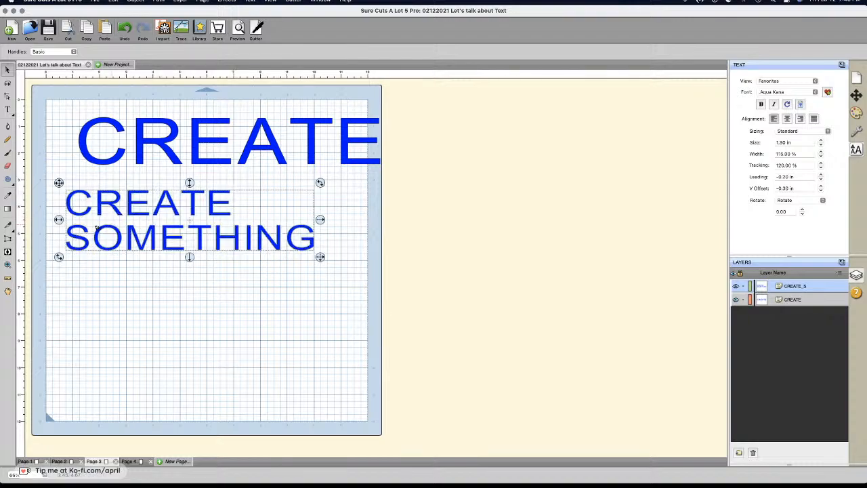
left_click(244, 212)
left_click_drag(240, 211, 236, 210)
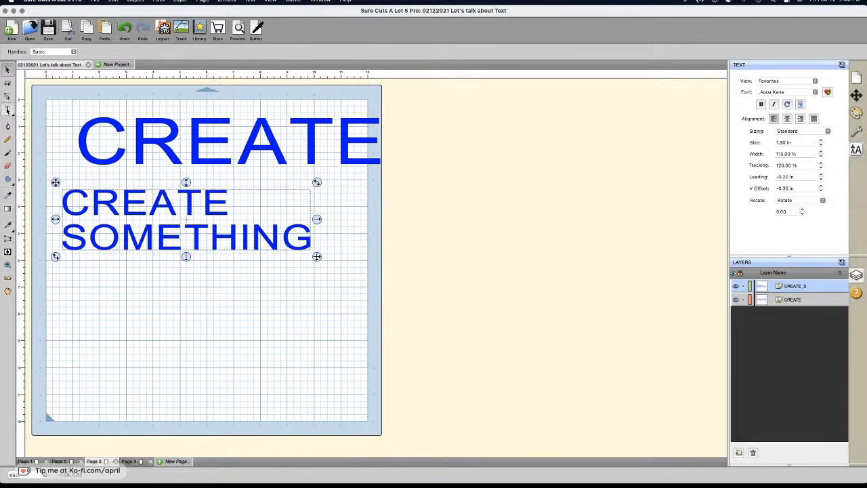
Step: Increase the spacing between the lines "CREATE" and "SOMETHING" in the two-line text
left_click(8, 110)
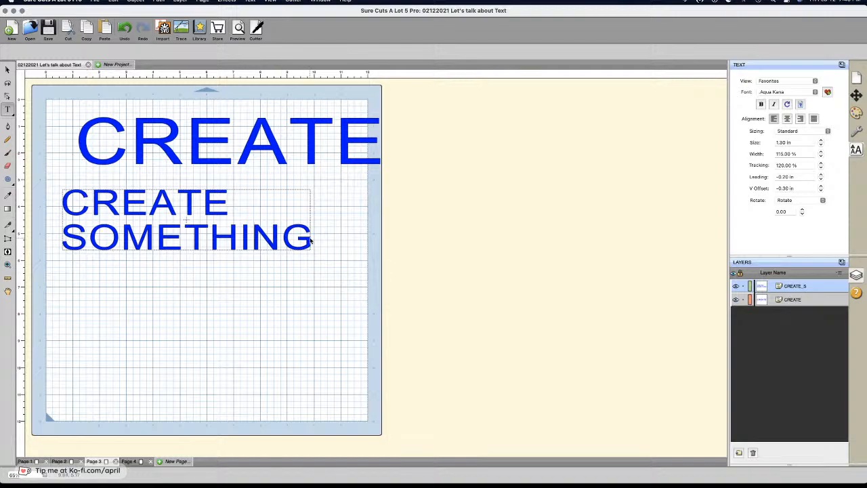
key("alt+Down")
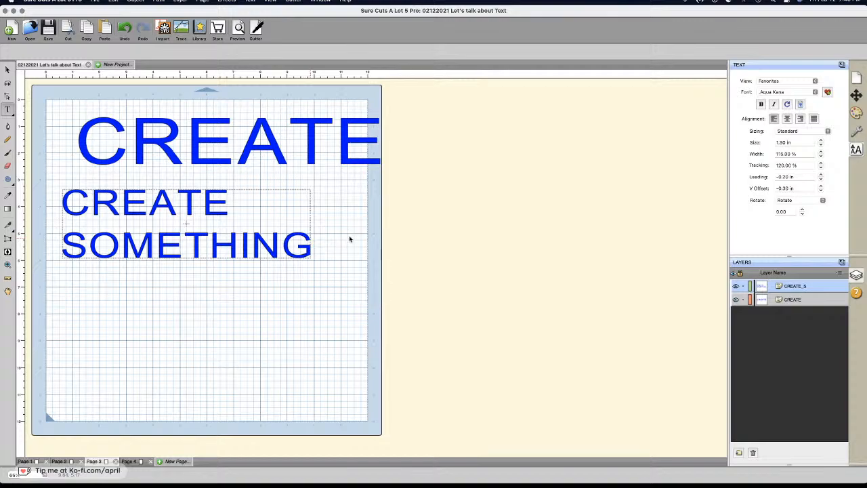
left_click(307, 236)
key("super+a")
Step: Add a third line reading "BEAUTIFUL" below "SOMETHING"
left_click(299, 235)
left_click(286, 240)
type("G")
key("Right")
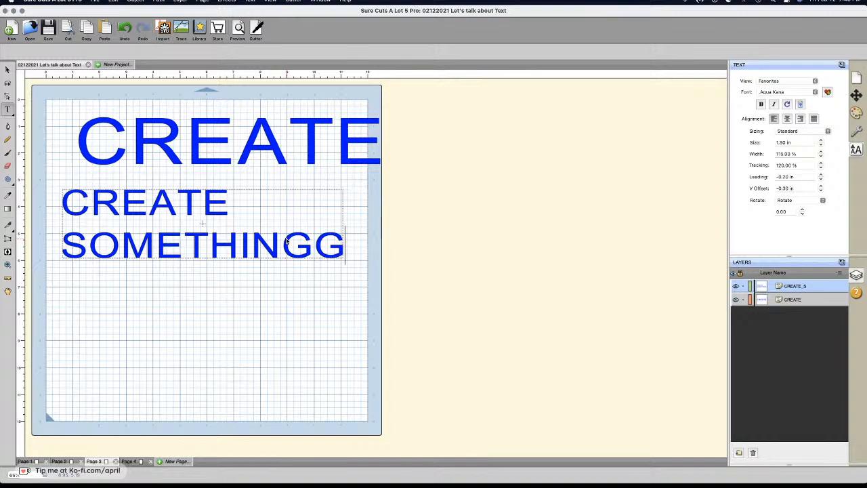
key("BackSpace")
key("Return")
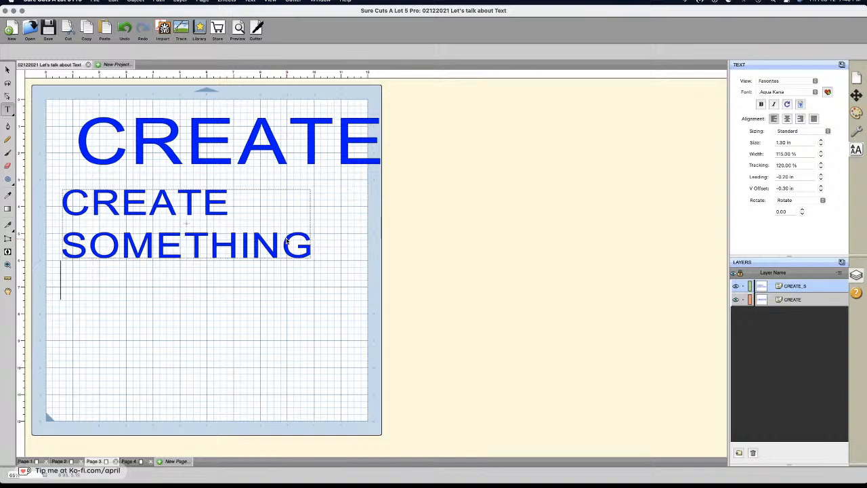
type("BEAUTIFUL")
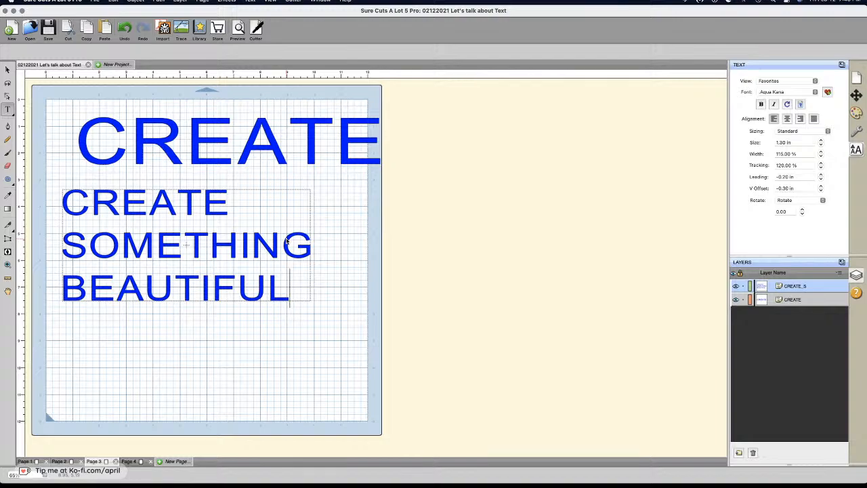
Step: Try to select only the word "SOMETHING" within the three-line text
left_click(187, 243)
left_click(311, 246)
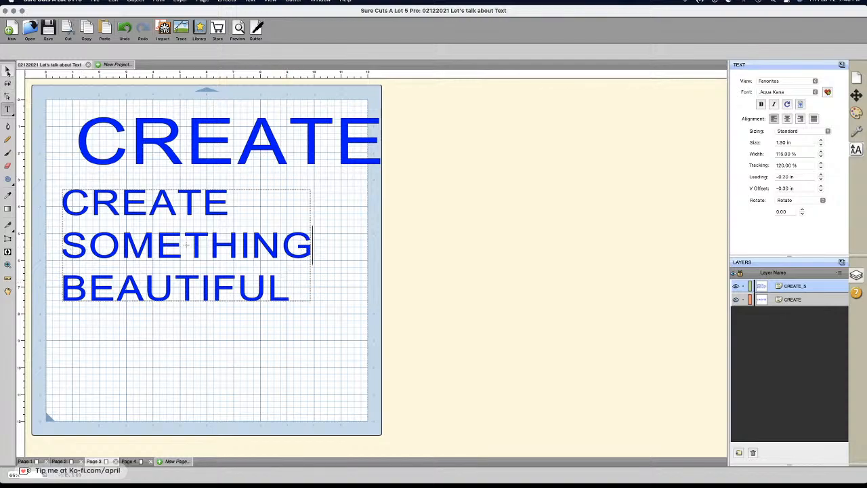
left_click(7, 70)
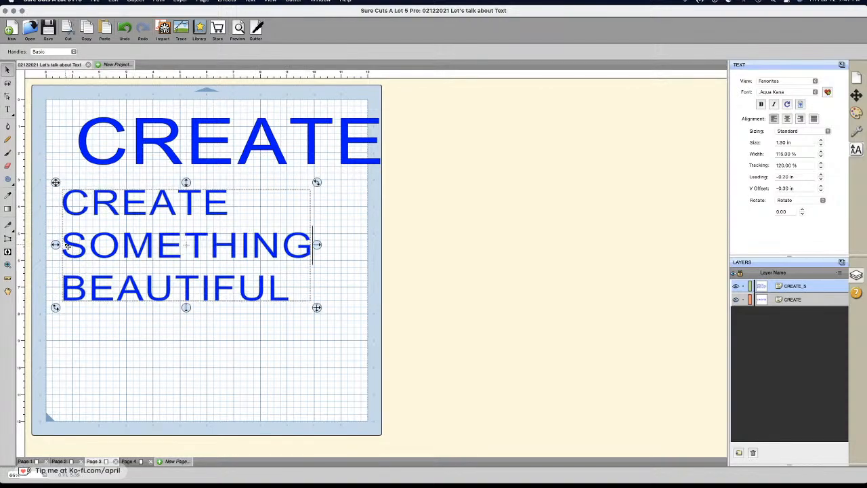
double_click(306, 245)
left_click(307, 244)
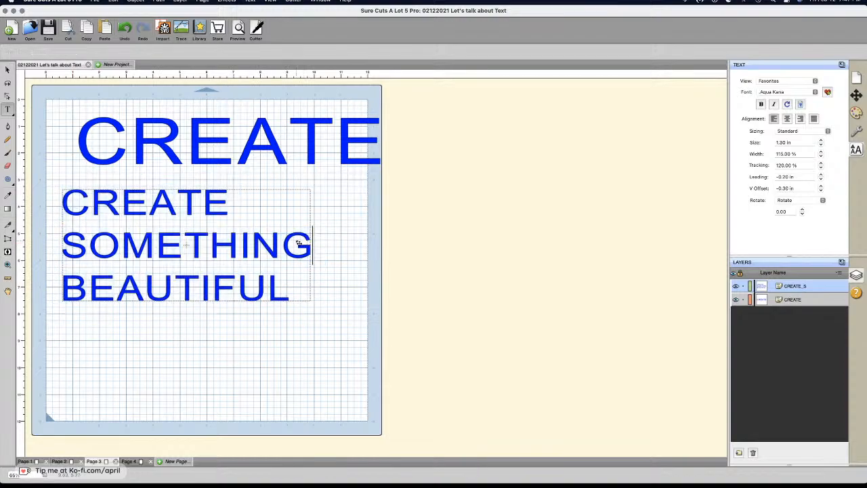
double_click(307, 241)
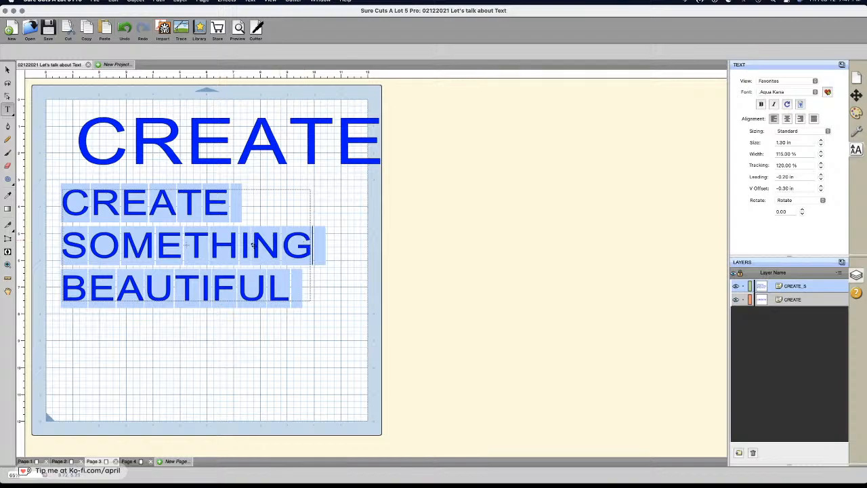
left_click(281, 271)
Step: Ungroup the three-line text "CREATE SOMETHING BEAUTIFUL" into separate letters
right_click(155, 252)
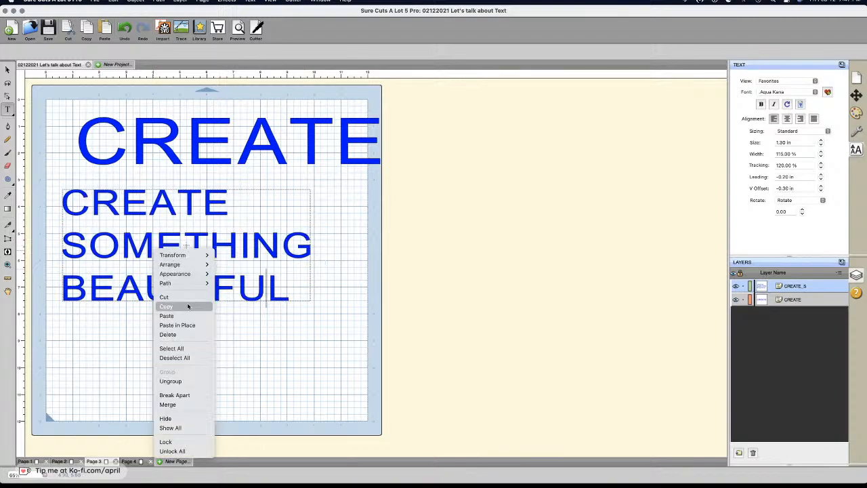
left_click(184, 380)
left_click(306, 246)
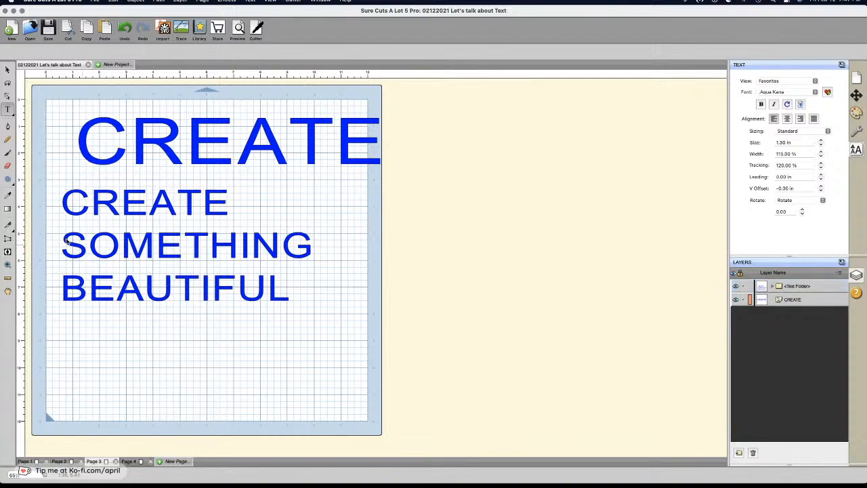
Step: Select all letters of "SOMETHING" and set their vertical offset to 0.10 in
left_click(7, 69)
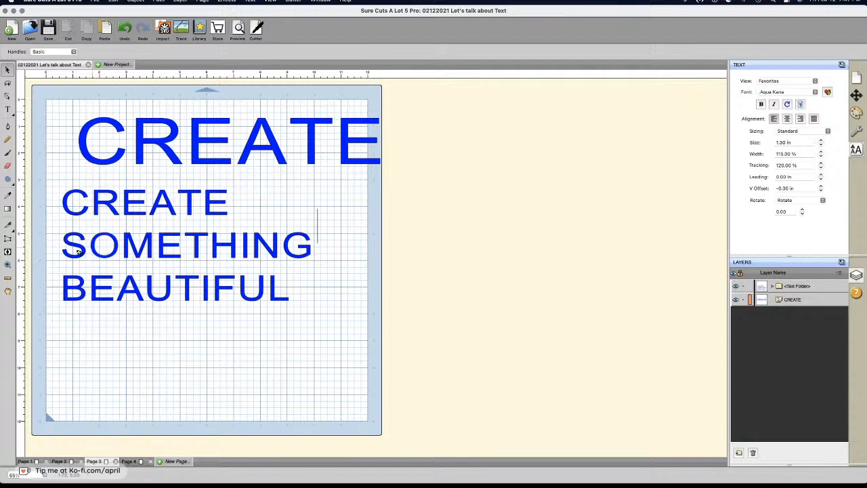
left_click_drag(338, 261, 49, 231)
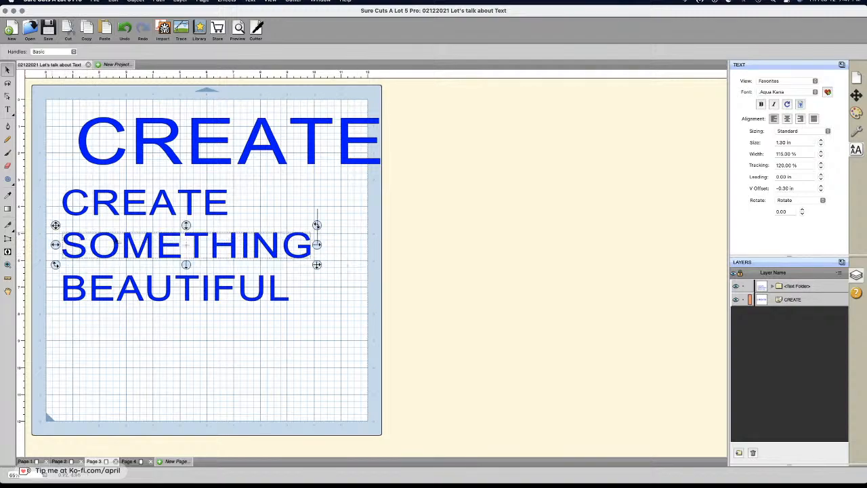
left_click(820, 187)
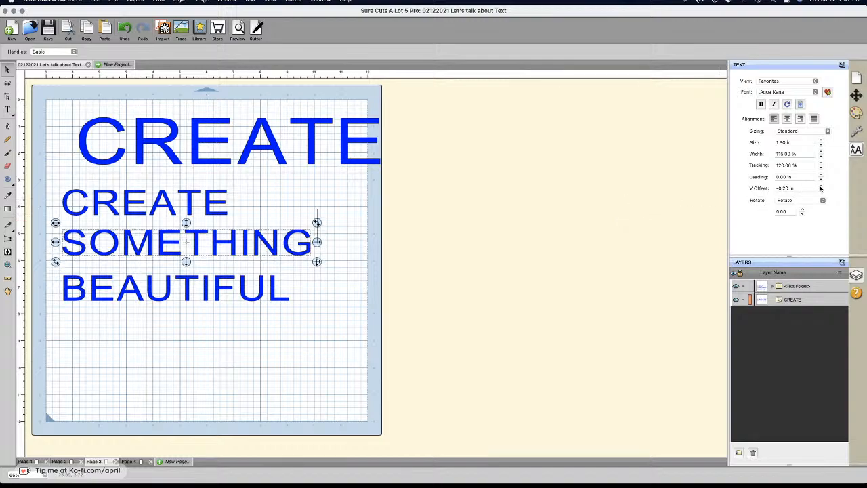
left_click(821, 187)
left_click(820, 188)
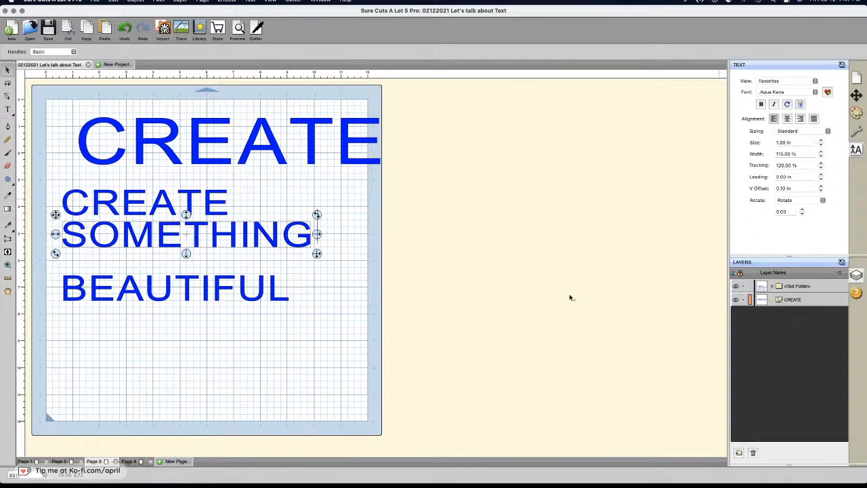
left_click(316, 374)
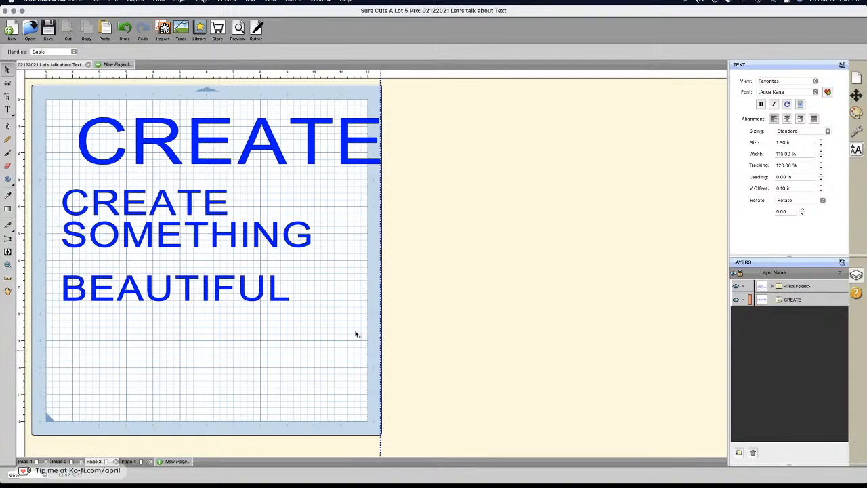
Step: Delete the ungrouped three lines of text and move the large "CREATE" fully inside the page
left_click(7, 70)
left_click_drag(48, 177, 398, 357)
key("Delete")
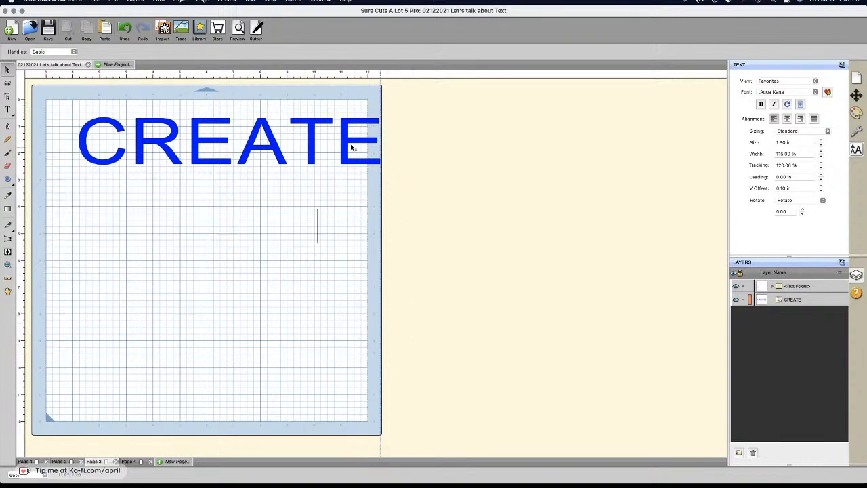
left_click_drag(211, 146, 190, 149)
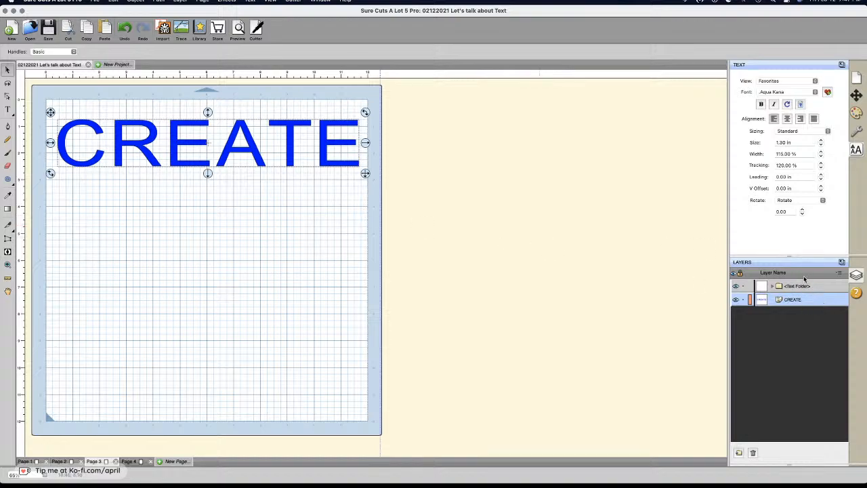
Step: Rotate the individual letters of "CREATE" by 30 degrees using the Rotate option
left_click(801, 202)
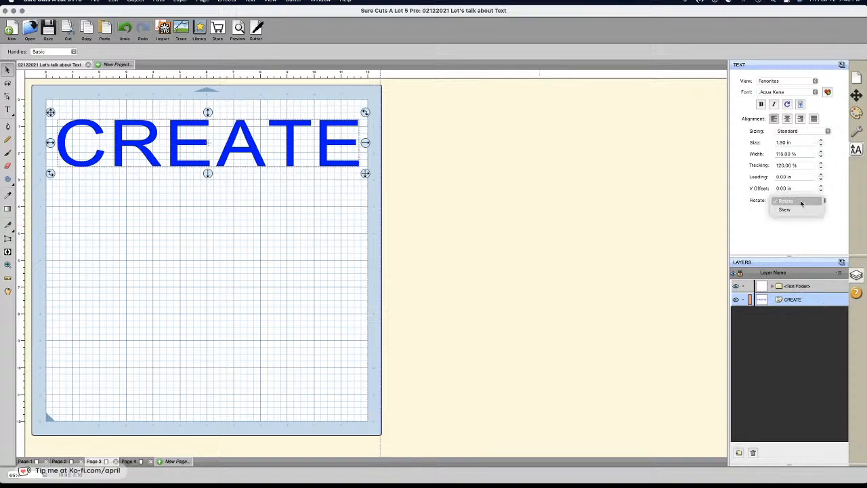
left_click(800, 202)
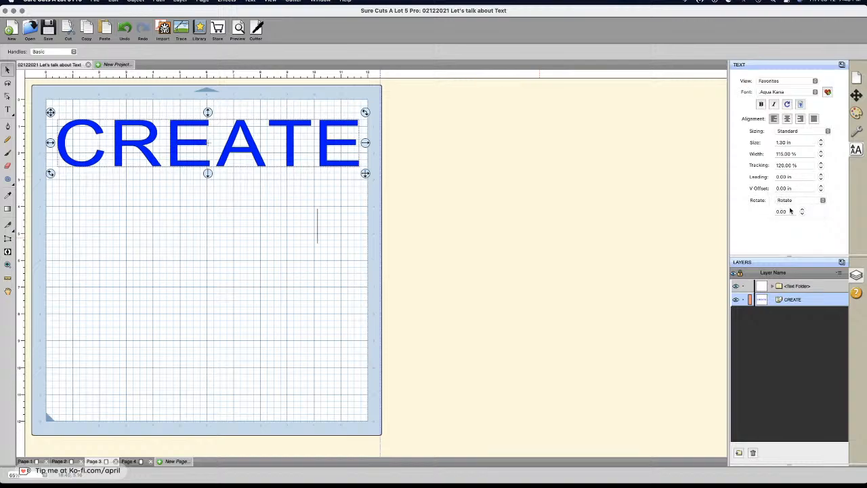
left_click(801, 211)
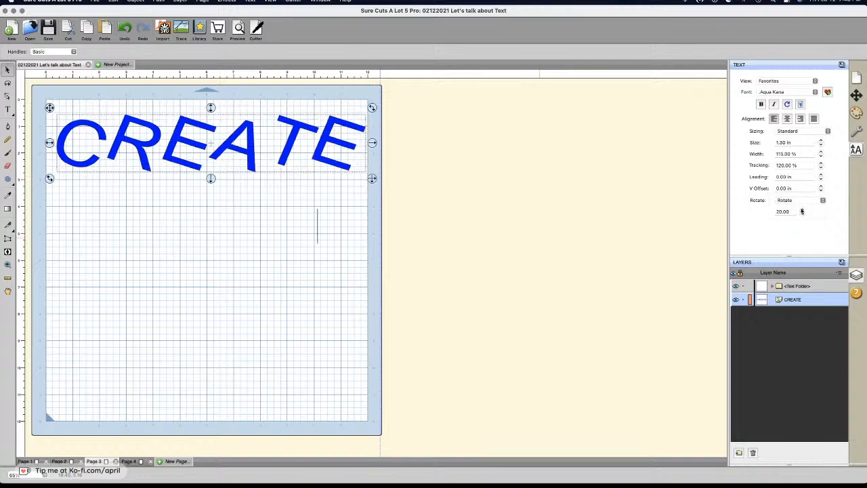
left_click(802, 210)
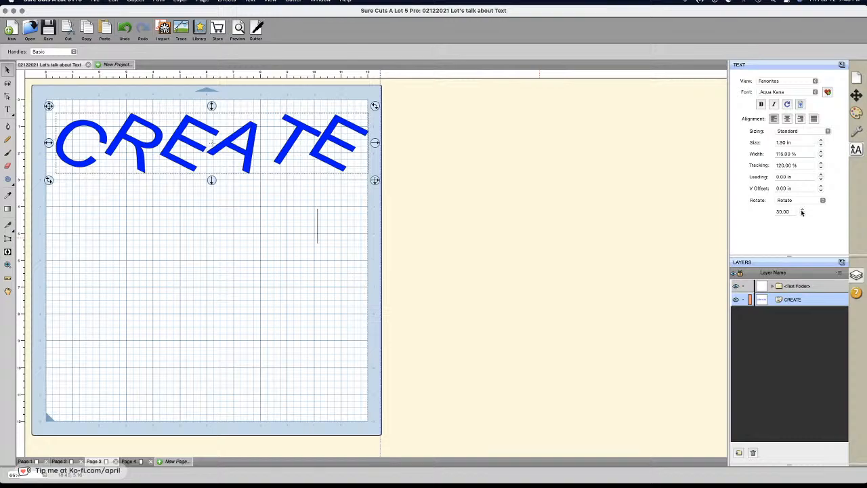
Step: Rotate the letters of "CREATE" the opposite way to -50, and bring the rotation back to -20
left_click(802, 213)
left_click(802, 214)
left_click(802, 214)
left_click(802, 214)
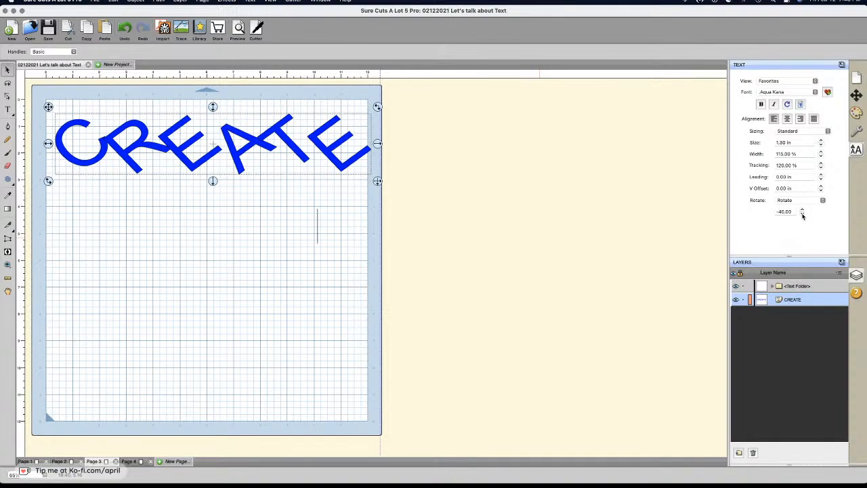
left_click(802, 213)
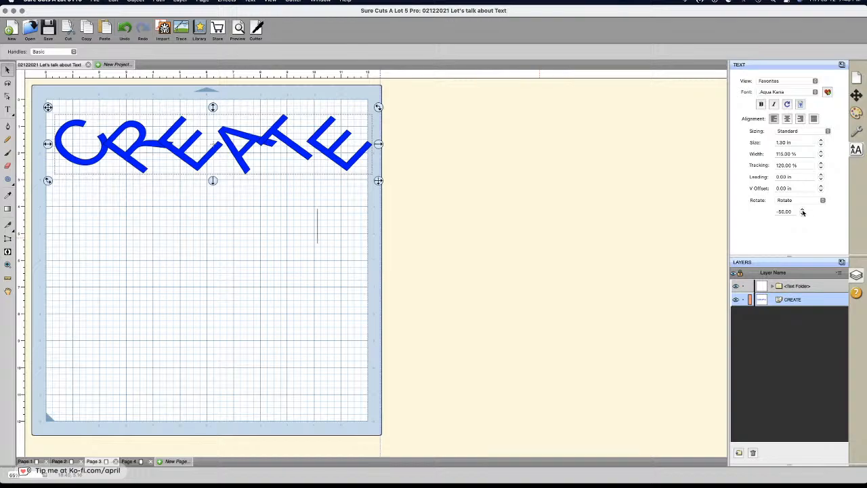
left_click(802, 211)
left_click(802, 211)
left_click(802, 211)
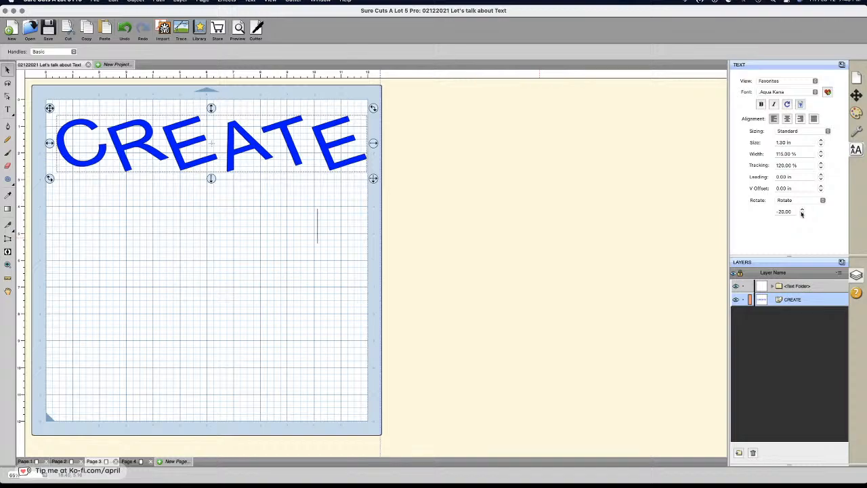
Step: Change the letter transformation of "CREATE" to Skew, with a horizontal skew of 30 and a vertical skew of -20
left_click(806, 201)
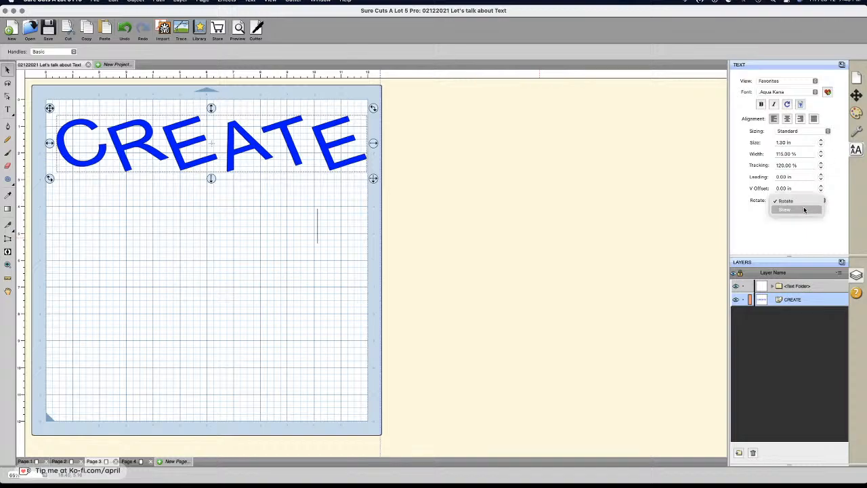
left_click(803, 210)
left_click(802, 210)
left_click(802, 210)
left_click(802, 210)
left_click(803, 210)
left_click(802, 210)
left_click(802, 210)
left_click(802, 210)
left_click(802, 210)
left_click(802, 210)
left_click(802, 211)
left_click(802, 211)
left_click(802, 211)
left_click(802, 214)
left_click(802, 214)
left_click(802, 214)
left_click(802, 214)
left_click(802, 214)
left_click(802, 214)
left_click(802, 214)
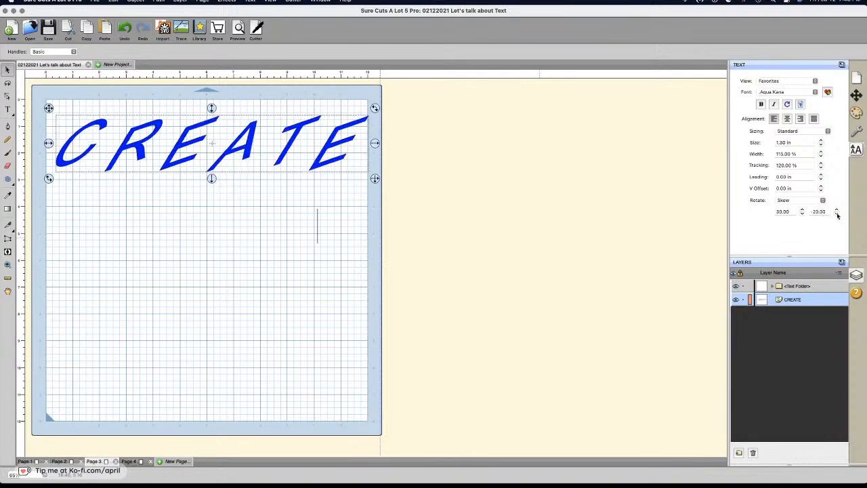
Step: Set the vertical skew of the "CREATE" letters to 40
left_click(837, 214)
left_click(836, 214)
left_click(837, 210)
left_click(836, 210)
left_click(836, 210)
left_click(836, 210)
left_click(837, 210)
left_click(837, 210)
left_click(837, 210)
left_click(836, 210)
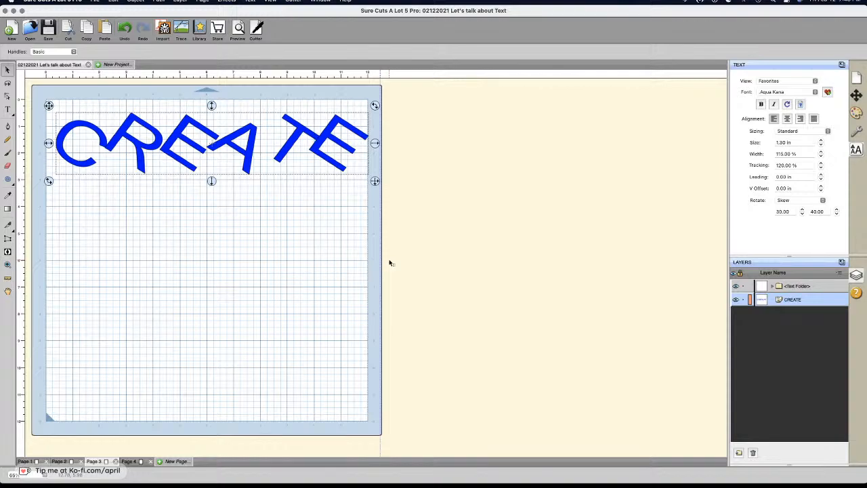
Step: Ungroup "CREATE" into single letters and set the horizontal skew of all of them to 0
right_click(204, 154)
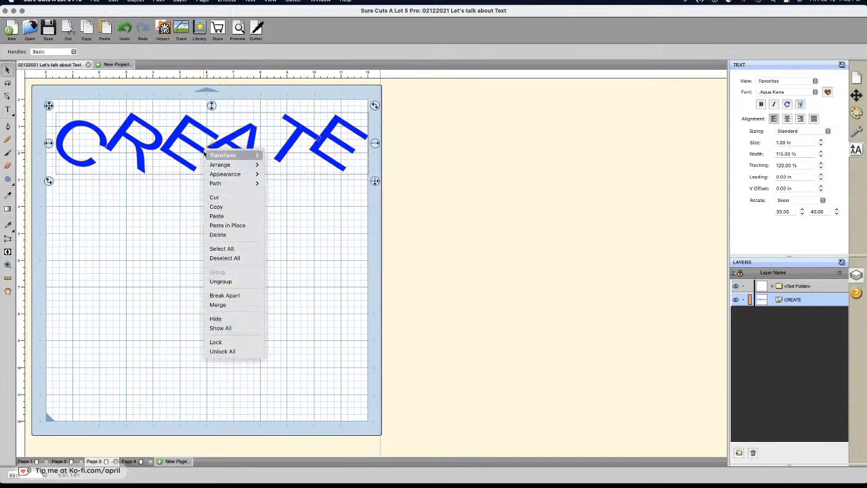
left_click(234, 283)
left_click_drag(45, 89, 404, 223)
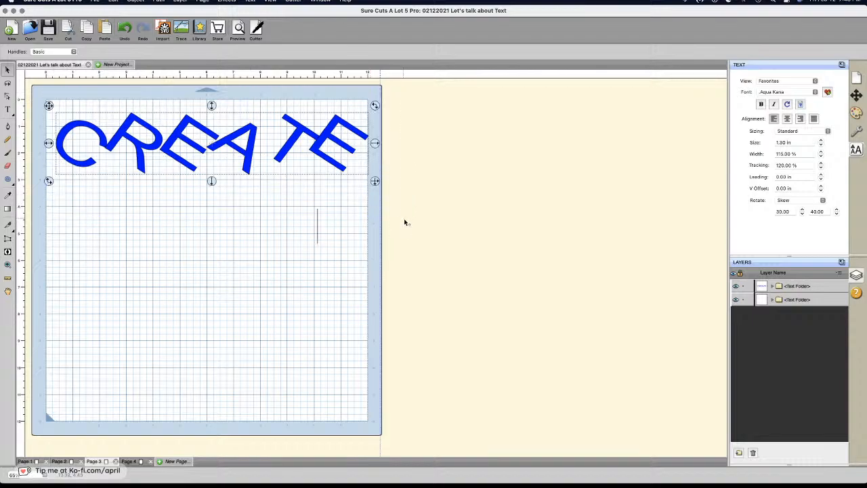
left_click(802, 214)
left_click(803, 214)
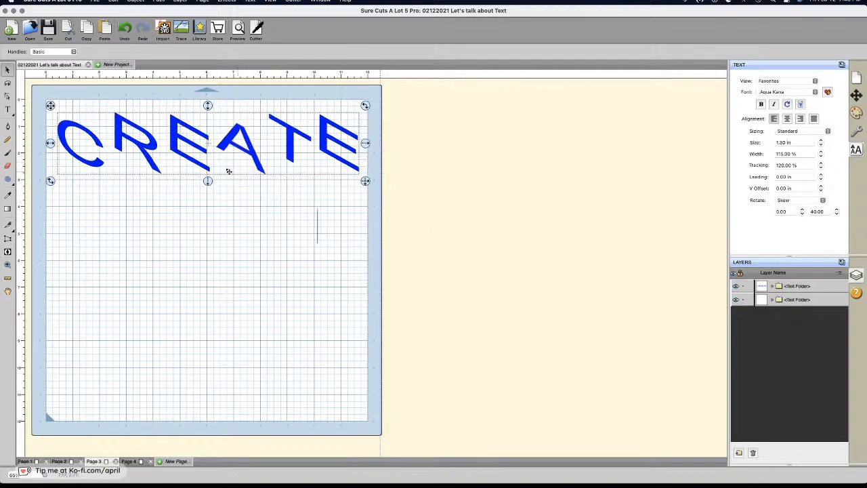
left_click(266, 247)
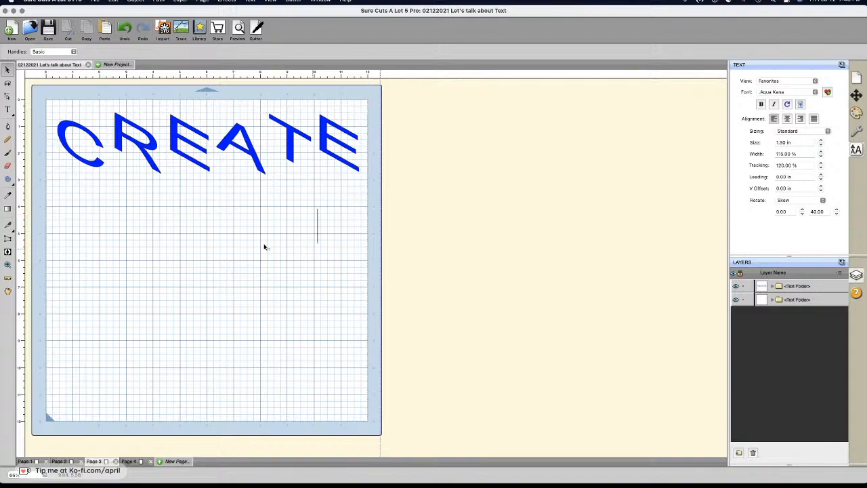
Step: Move the R, E, A, T and final E individually into a closely staggered diagonal arrangement descending from the C
mouse_move(111, 143)
left_mouse_down()
mouse_move(120, 159)
mouse_move(101, 174)
left_mouse_up()
left_click_drag(173, 142, 151, 145)
left_click_drag(229, 147, 192, 183)
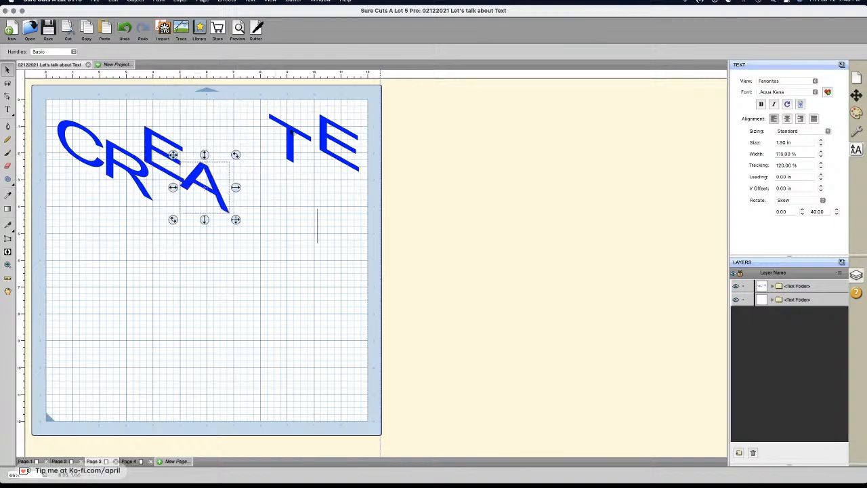
left_click_drag(280, 129, 260, 152)
left_click_drag(239, 152, 221, 153)
left_click_drag(327, 140, 241, 209)
Step: Select all the staggered letters, keep the Skew option and set their vertical skew to 70
left_click_drag(33, 103, 364, 293)
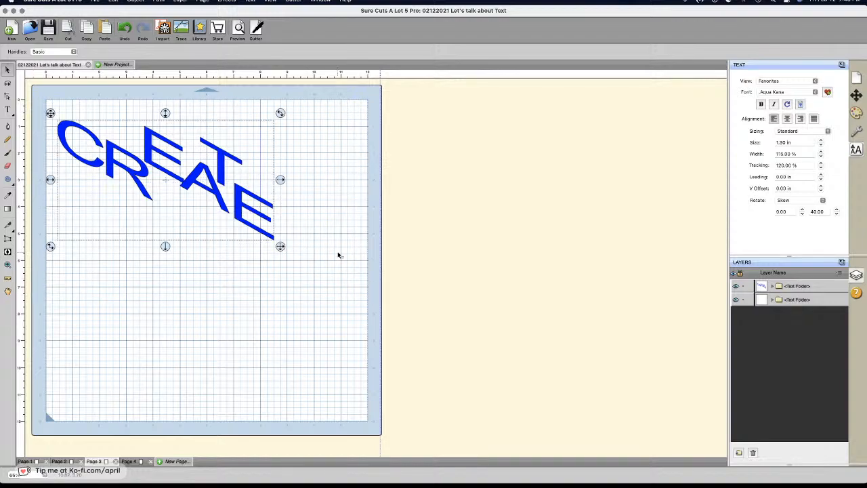
left_click(822, 200)
left_click(817, 193)
left_click(822, 201)
left_click(823, 201)
left_click(823, 202)
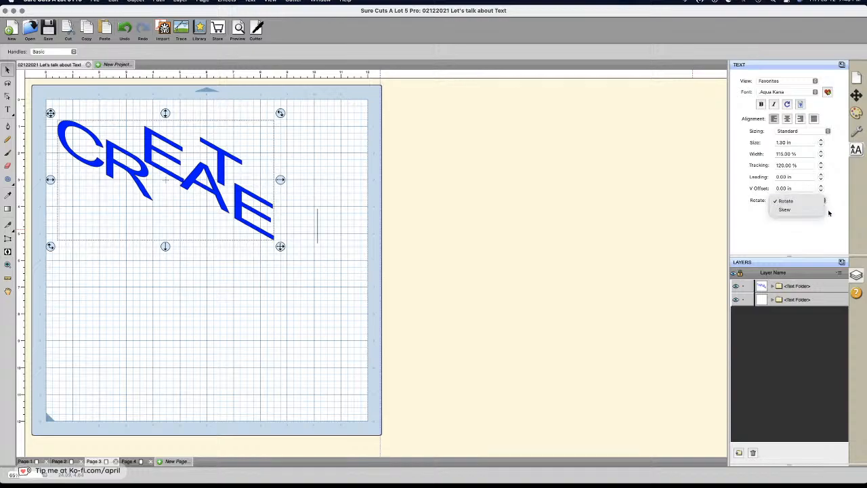
left_click(823, 201)
left_click(824, 202)
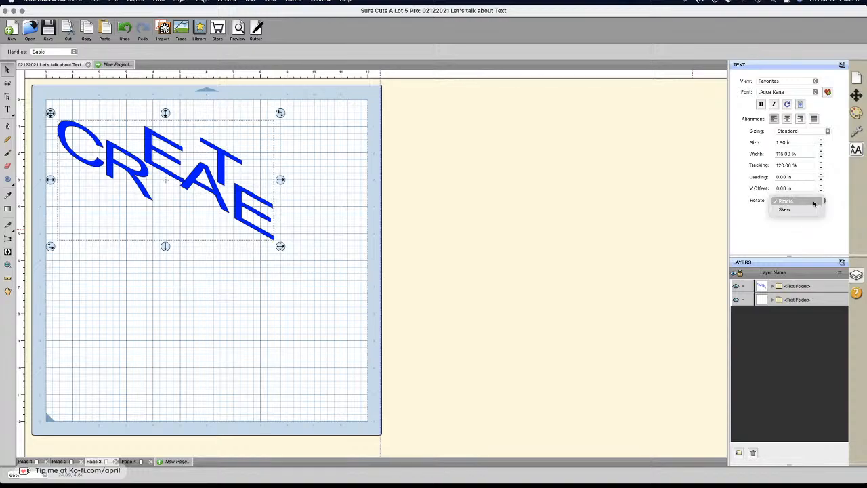
left_click(802, 210)
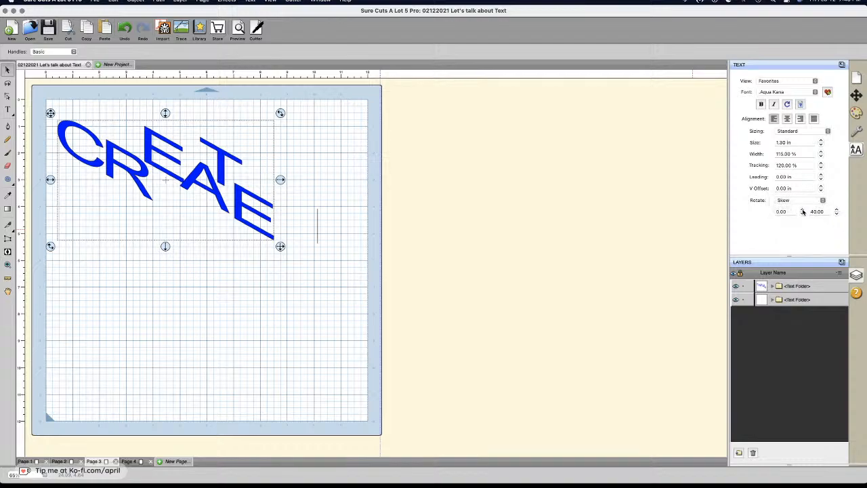
left_click(837, 210)
left_click(837, 214)
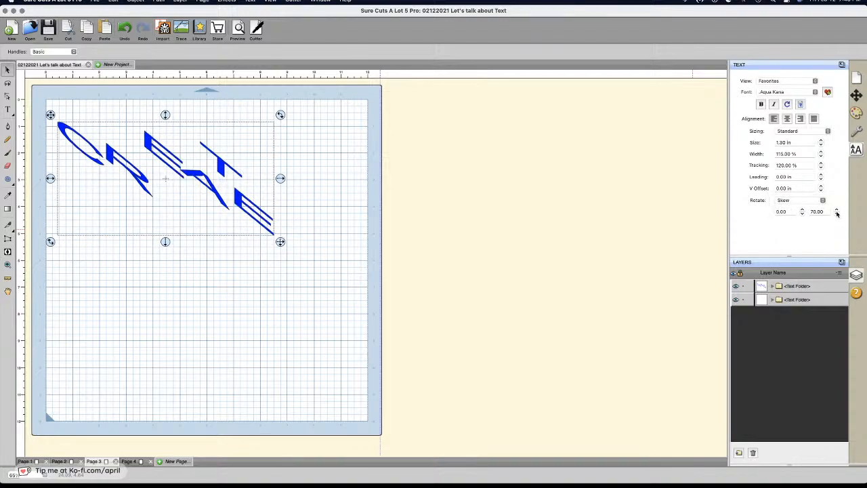
Step: Lower the vertical skew of the staggered letters until their horizontal strokes slope gently upward
left_click(837, 214)
left_click(837, 214)
left_click(837, 214)
left_click(837, 215)
left_click(837, 215)
left_click(837, 215)
left_click(837, 215)
Step: Change the staggered letters' transformation to Rotate and rotate each letter to 50 degrees
left_click(794, 202)
left_click(799, 193)
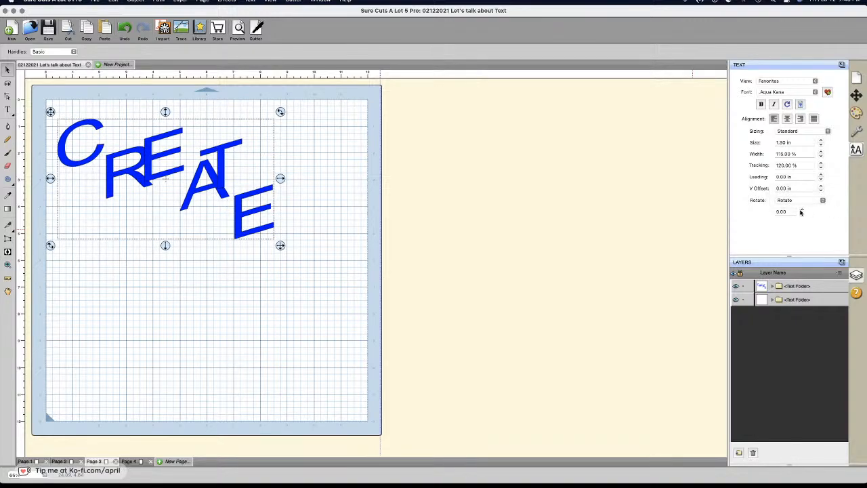
left_click(800, 212)
left_click(801, 211)
left_click(801, 212)
left_click(801, 211)
left_click(802, 212)
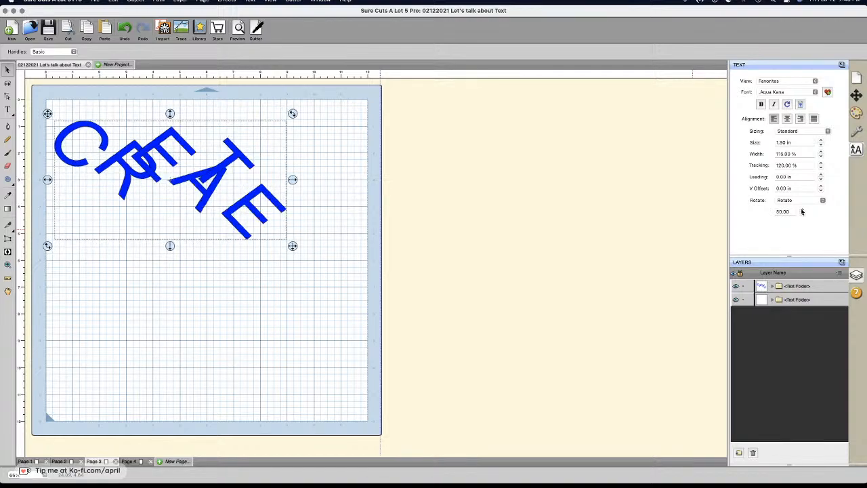
Step: Lower the rotation of each of the staggered letters to -40 degrees
left_click(802, 211)
left_click(802, 215)
left_click(802, 214)
left_click(802, 215)
left_click(802, 215)
left_click(802, 215)
left_click(802, 214)
left_click(802, 215)
left_click(802, 214)
left_click(802, 215)
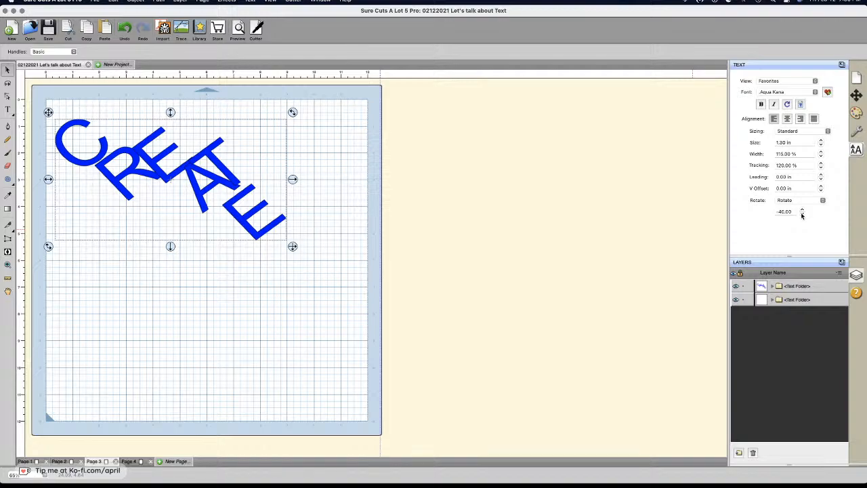
Step: Expand the staggered letters' text folder layer, select the final E and view the available sizing options
double_click(781, 287)
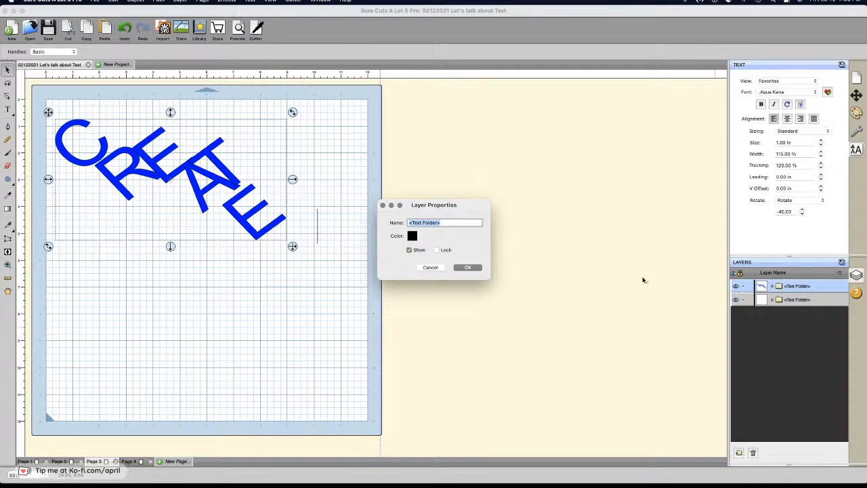
left_click(467, 268)
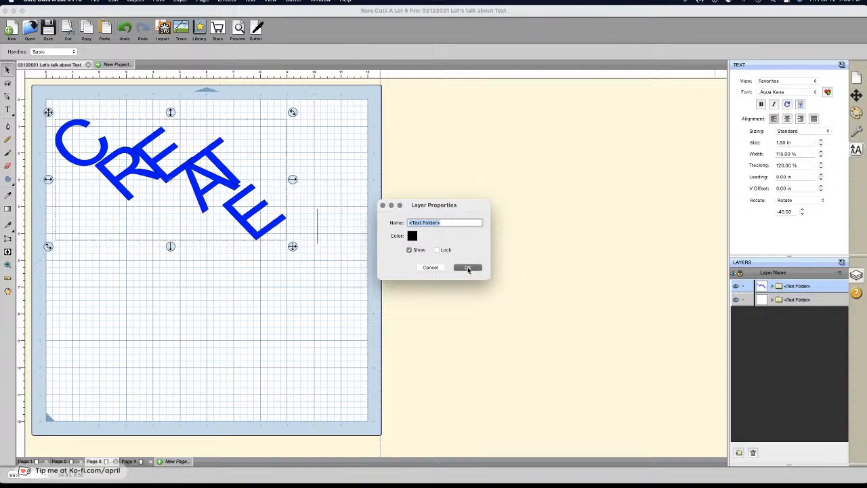
left_click(773, 287)
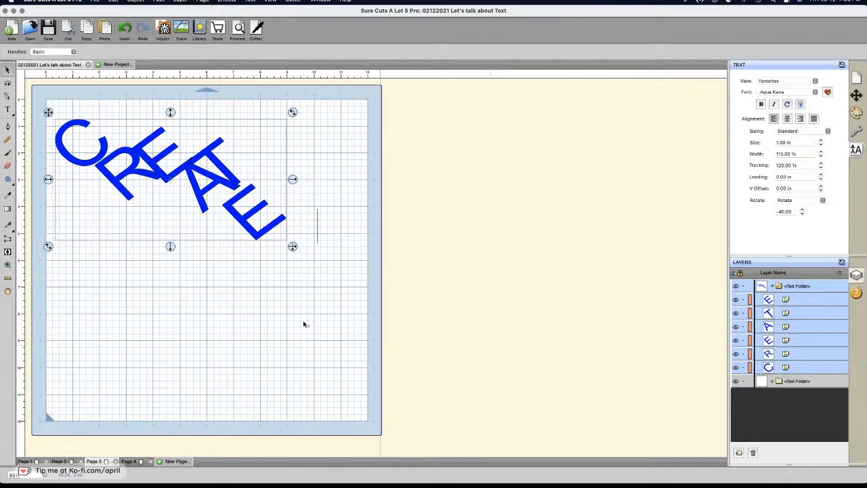
left_click(298, 271)
left_click(271, 227)
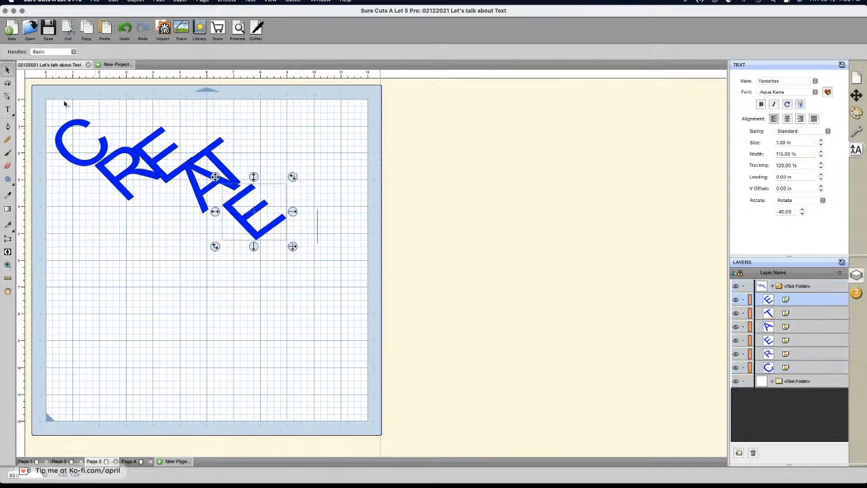
left_click(792, 131)
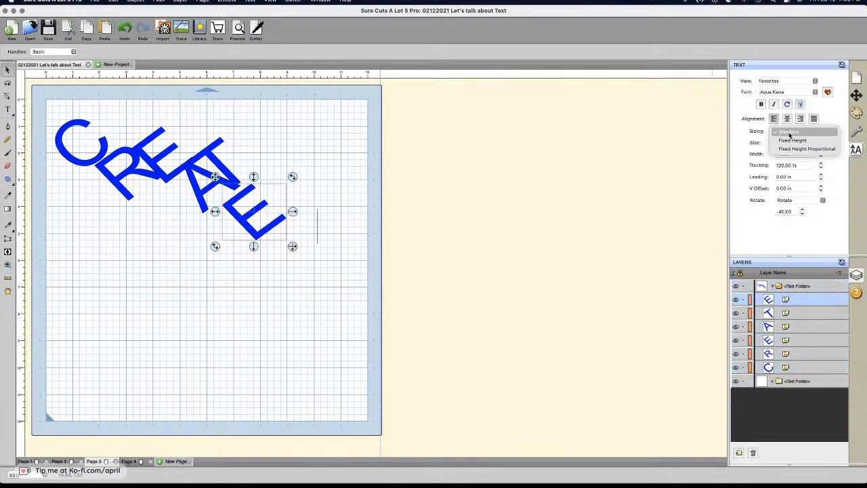
left_click(210, 261)
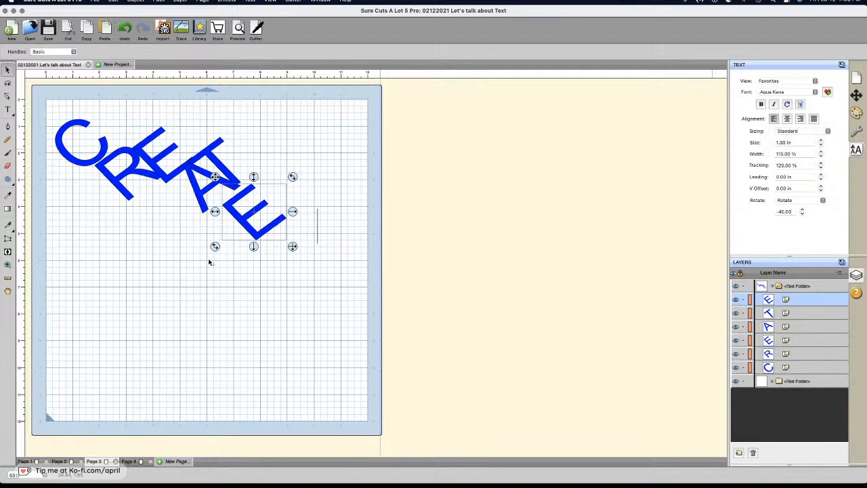
Step: Delete all the staggered letters from the page and choose the 1 BeanSprout DNA font for new text
left_click_drag(44, 103, 360, 310)
key("Delete")
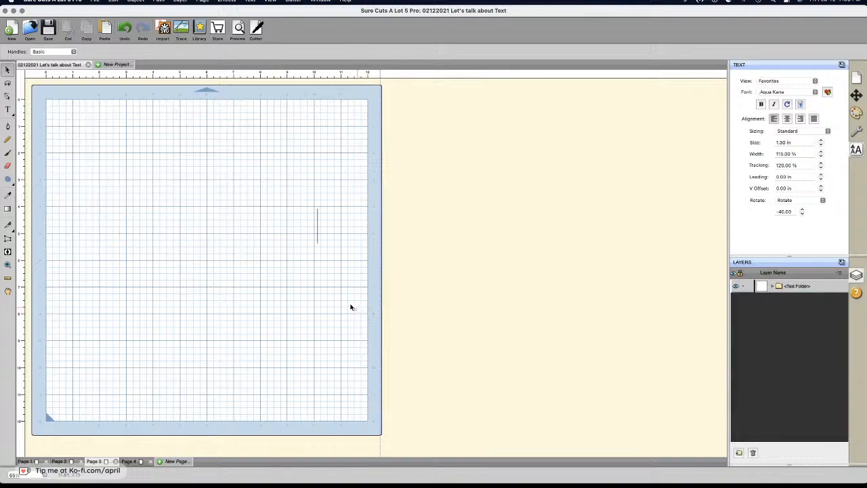
left_click(793, 91)
left_click(793, 91)
left_click(793, 92)
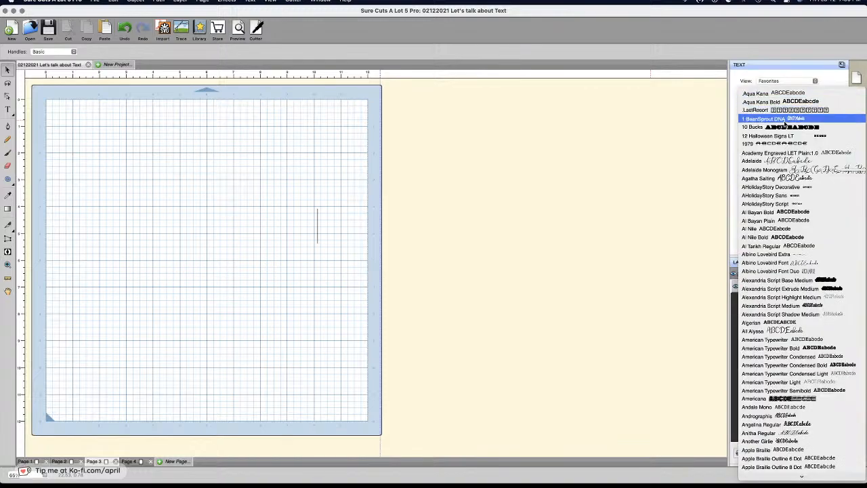
left_click(786, 120)
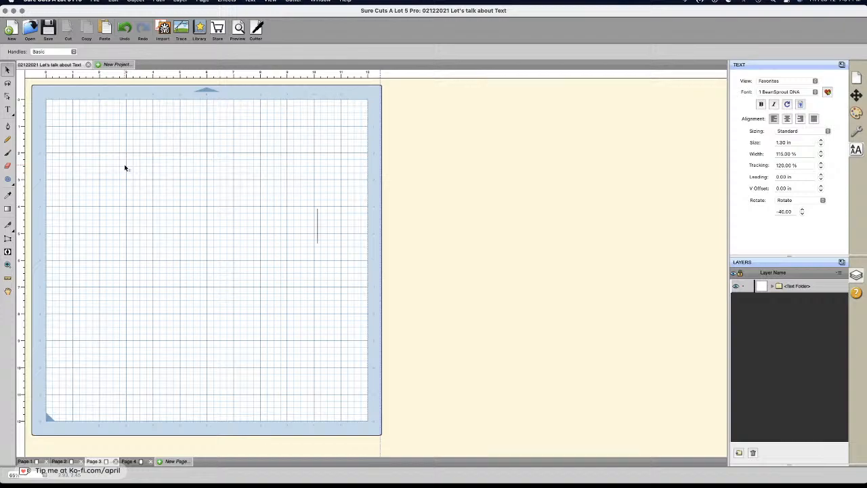
Step: Add the text CREATE in the upper middle of the mat in the 1 BeanSprout DNA font
left_click(7, 109)
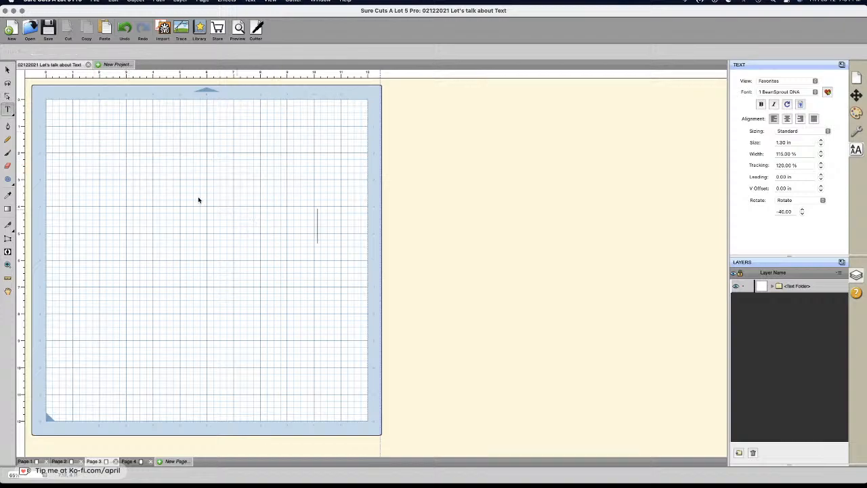
type("CR")
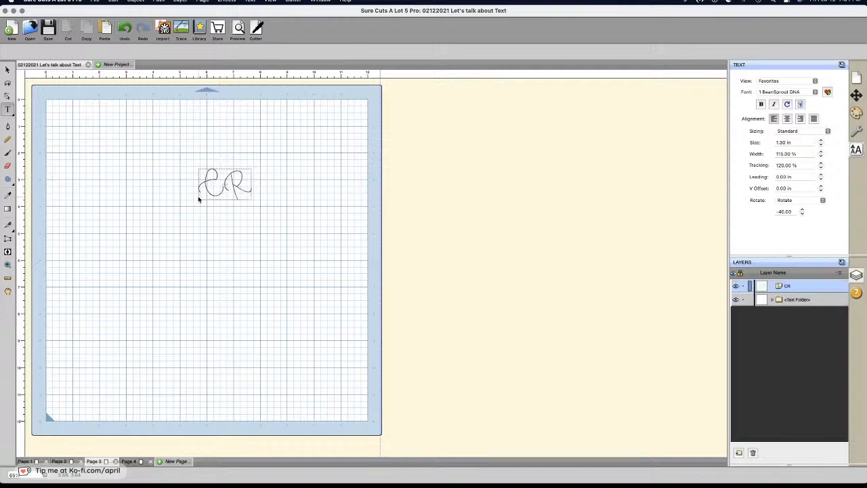
type("EATE")
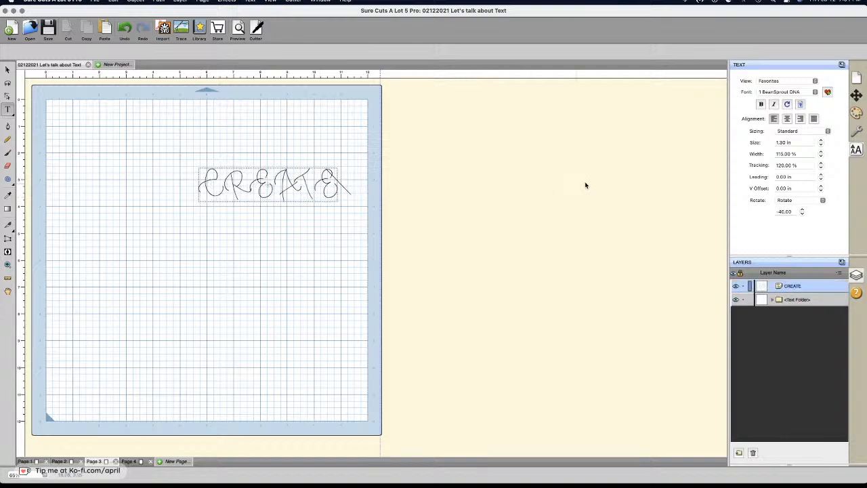
Step: Try to change the font of the CREATE text to Billion Dreams
left_click(802, 92)
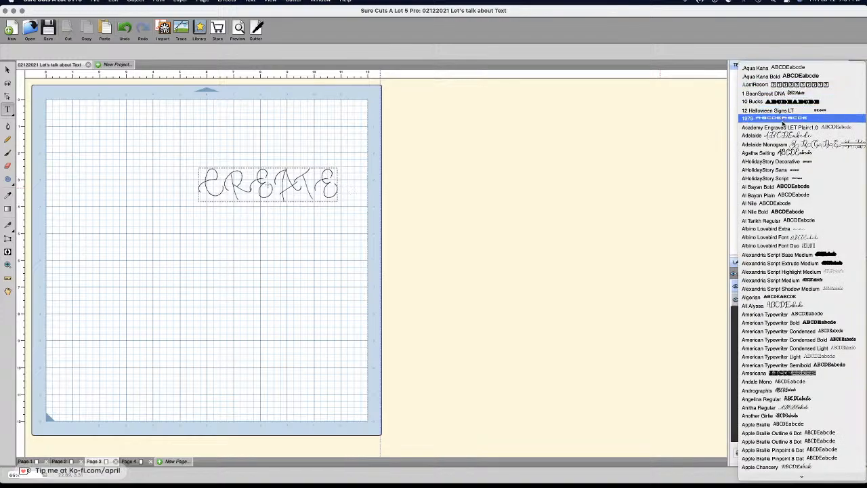
scroll(786, 339, "down", 10)
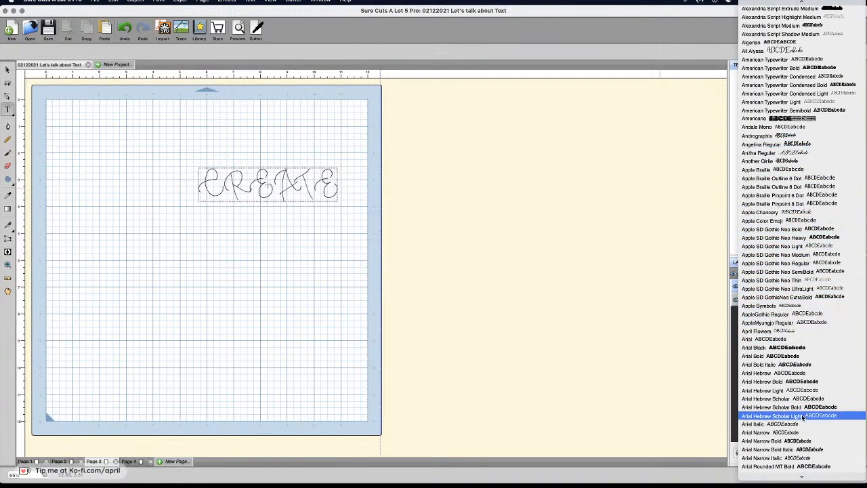
scroll(803, 416, "down", 12)
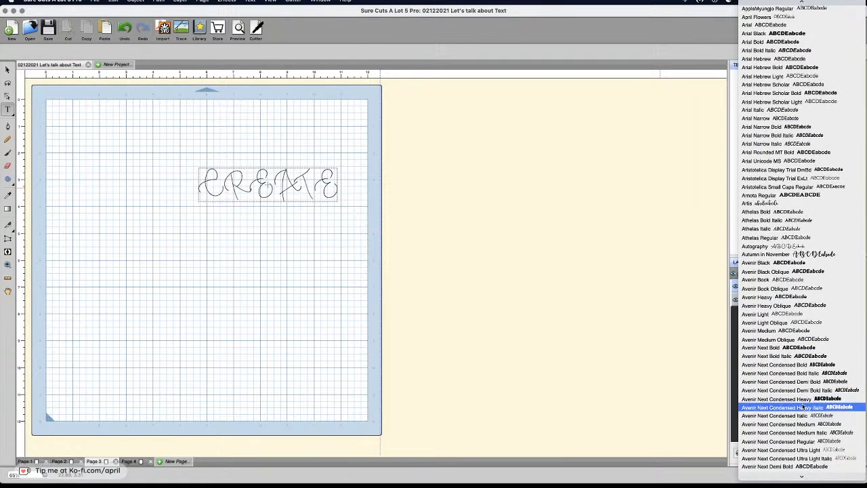
scroll(804, 410, "down", 11)
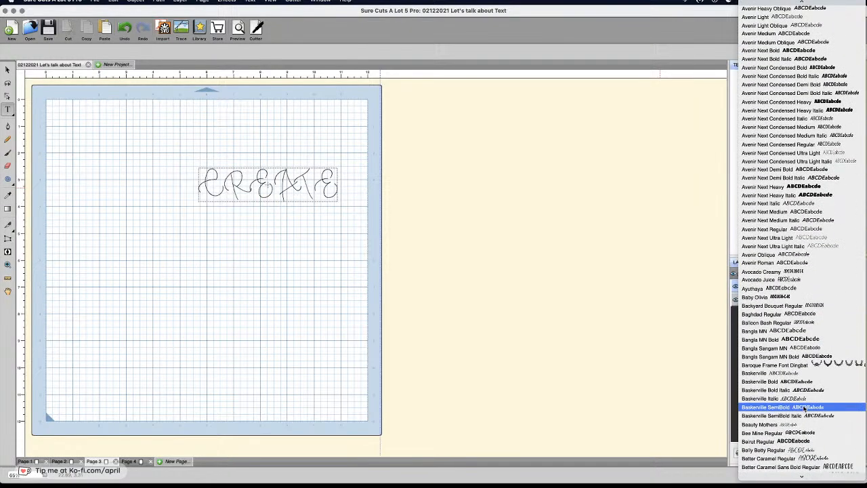
scroll(804, 403, "down", 3)
scroll(804, 400, "down", 4)
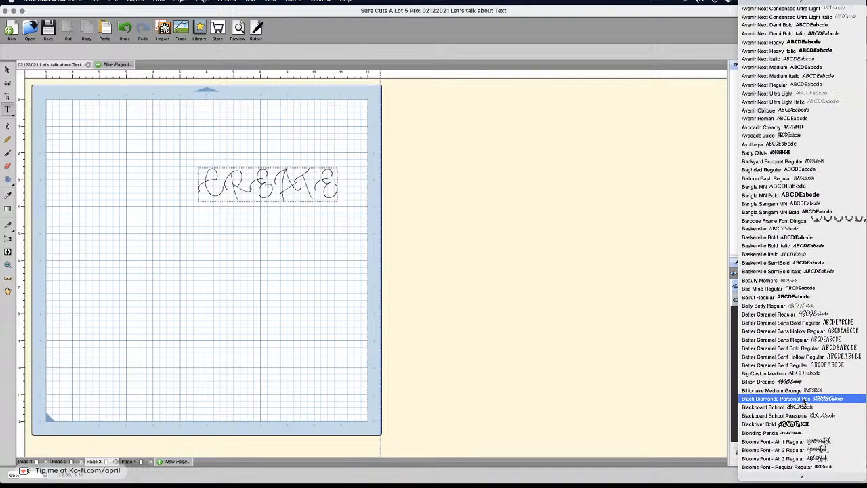
left_click(803, 387)
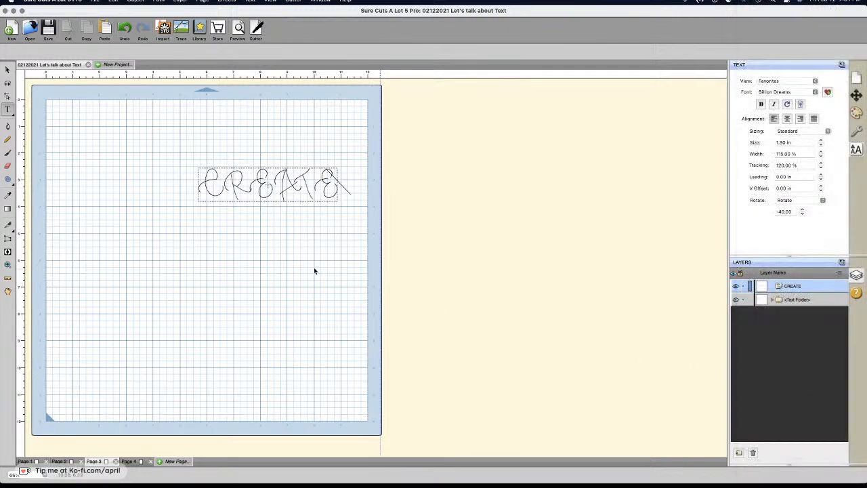
Step: Add a second CREATE text below the first one on the mat
left_click(223, 267)
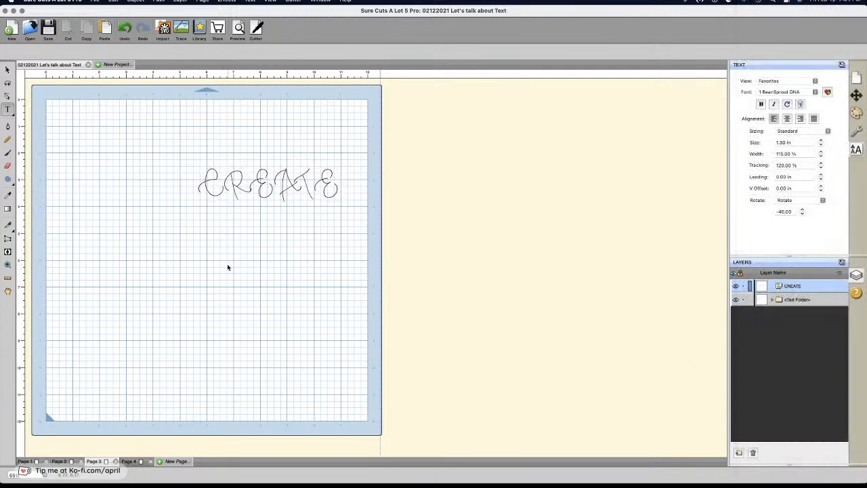
type("CREATE")
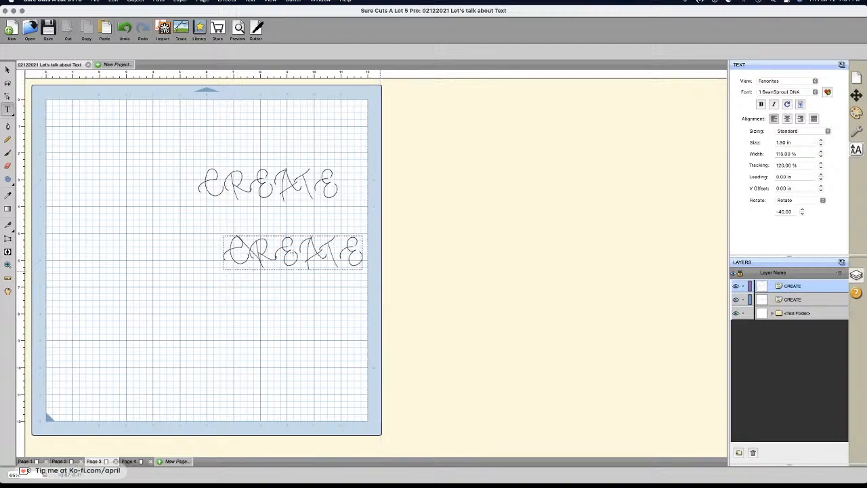
left_click(83, 176)
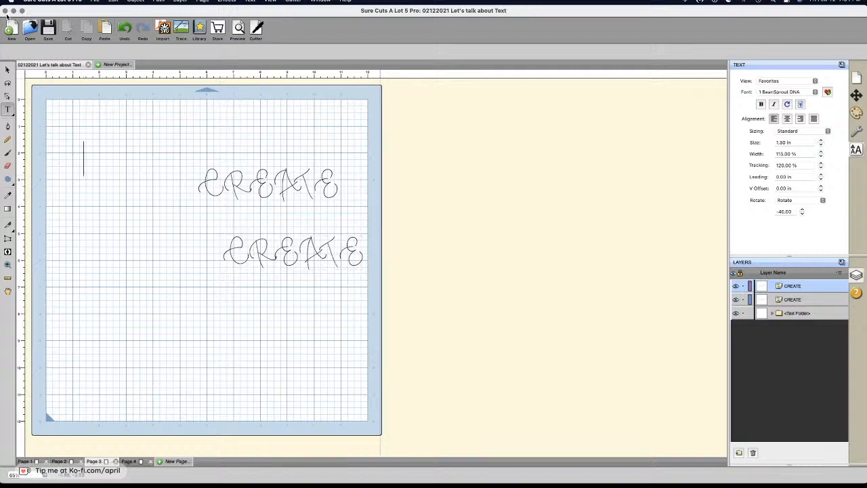
Step: Close the program without saving the changes and reopen the recent project with the font preview and temporary fonts text
left_click(6, 10)
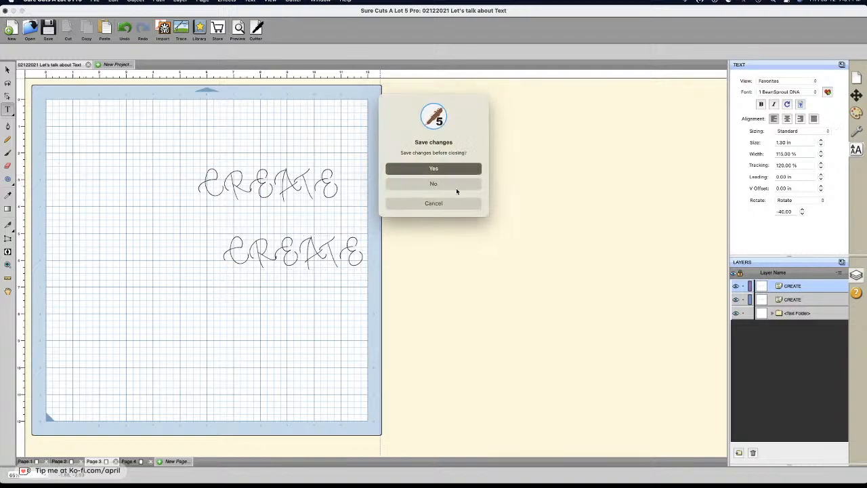
left_click(439, 181)
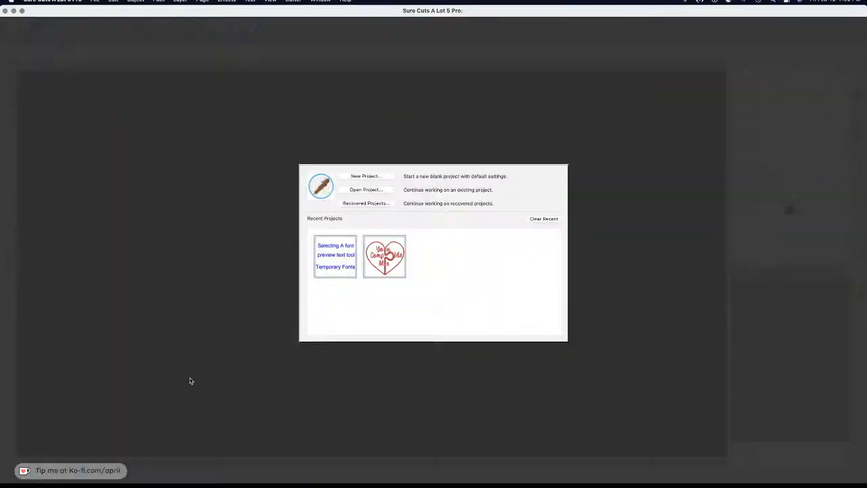
left_click(345, 254)
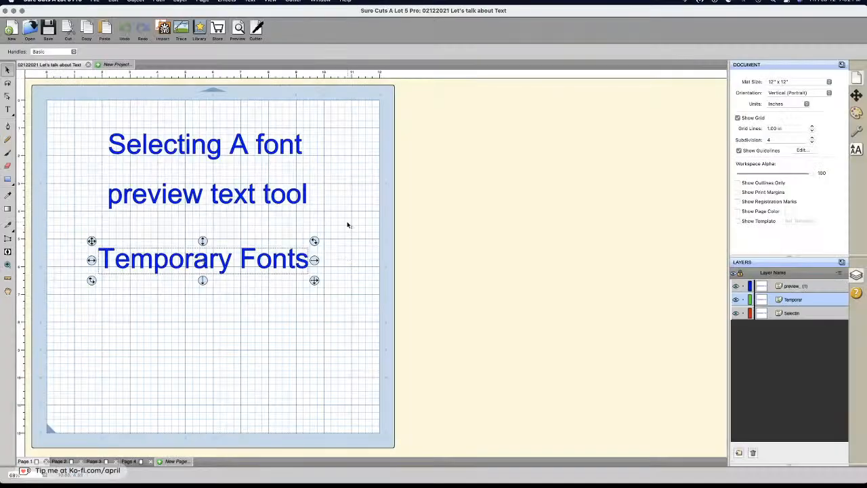
Step: Delete the curved path on Page 3 and add the text CREATE near the top of the mat
left_click(95, 461)
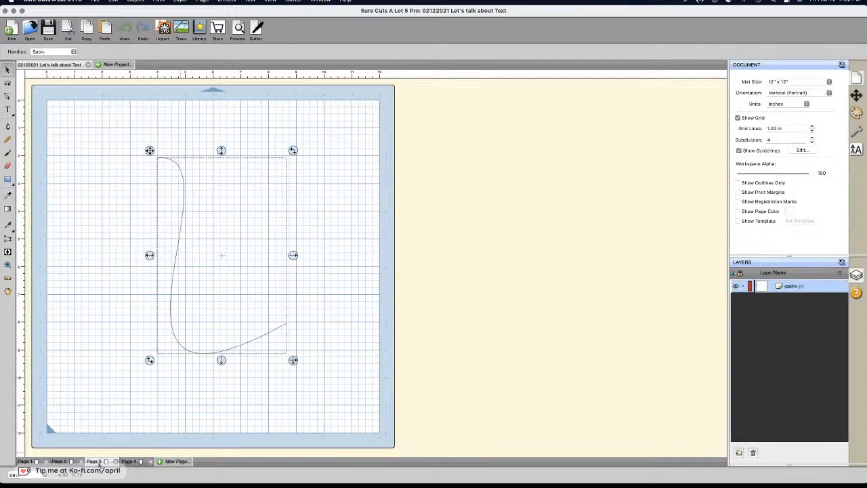
key("Delete")
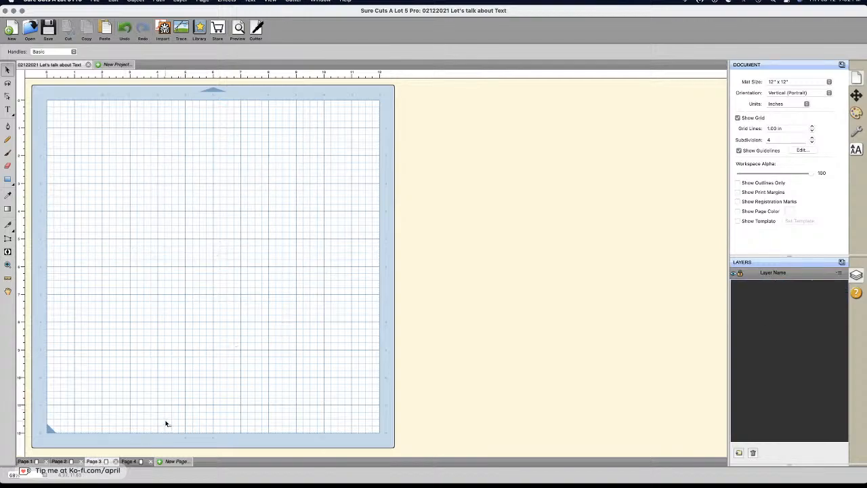
key("t")
left_click(154, 174)
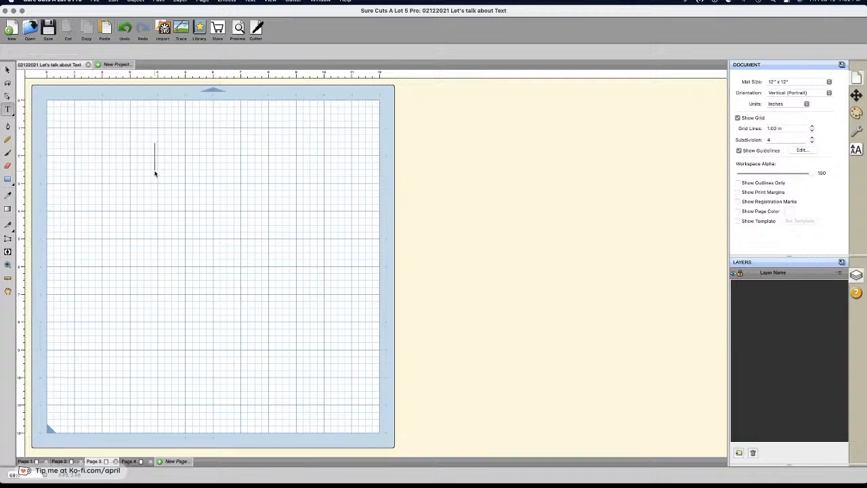
type("CREATE")
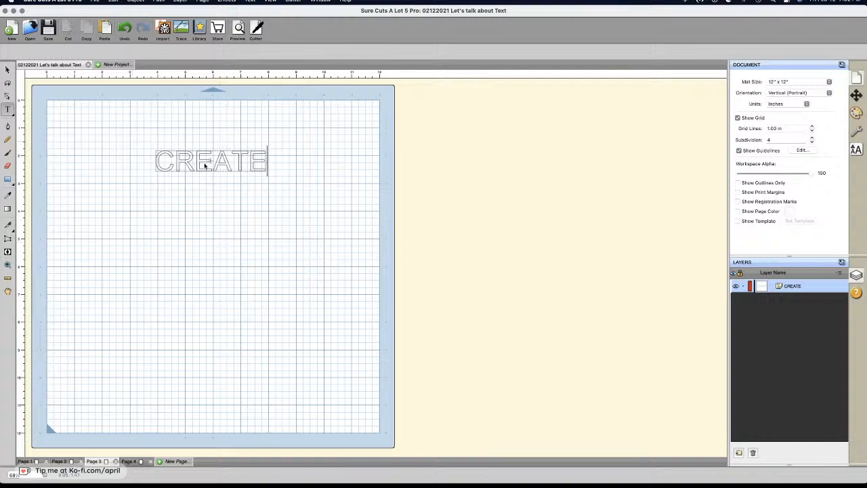
Step: Give the CREATE text a solid color fill in red
left_click(856, 112)
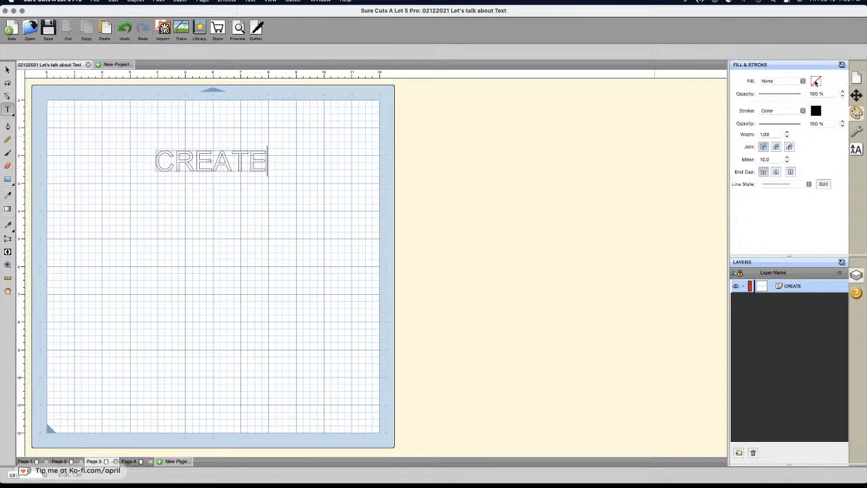
left_click(792, 81)
left_click(785, 90)
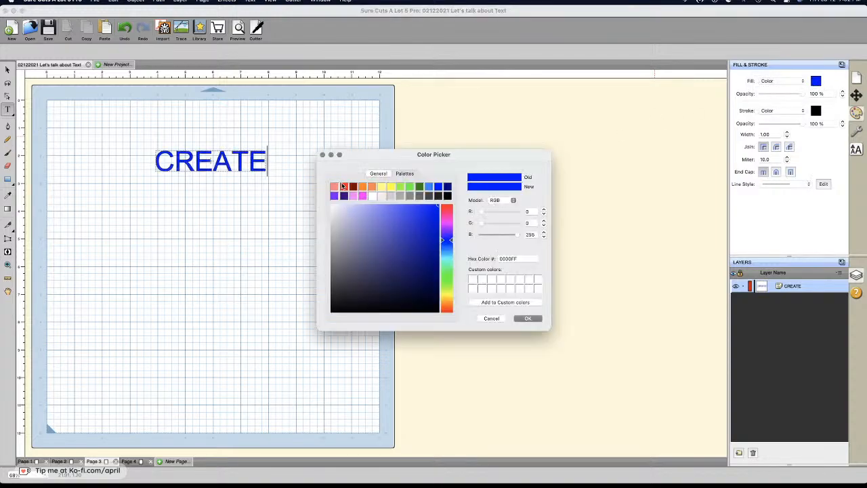
left_click(343, 186)
left_click(527, 318)
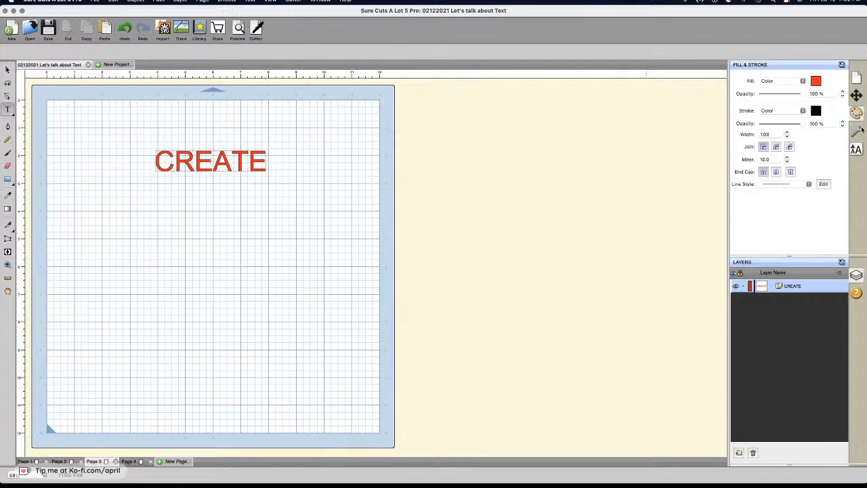
Step: Show the text settings of CREATE and look through the available fonts
left_click(857, 149)
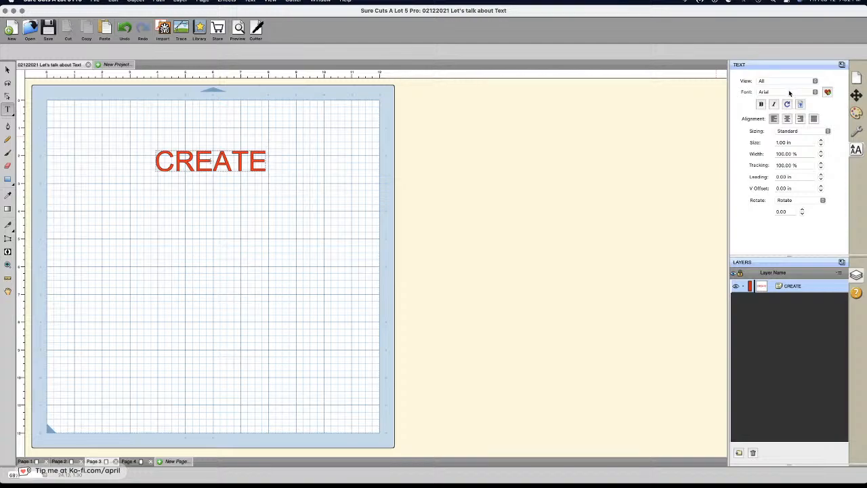
left_click(785, 92)
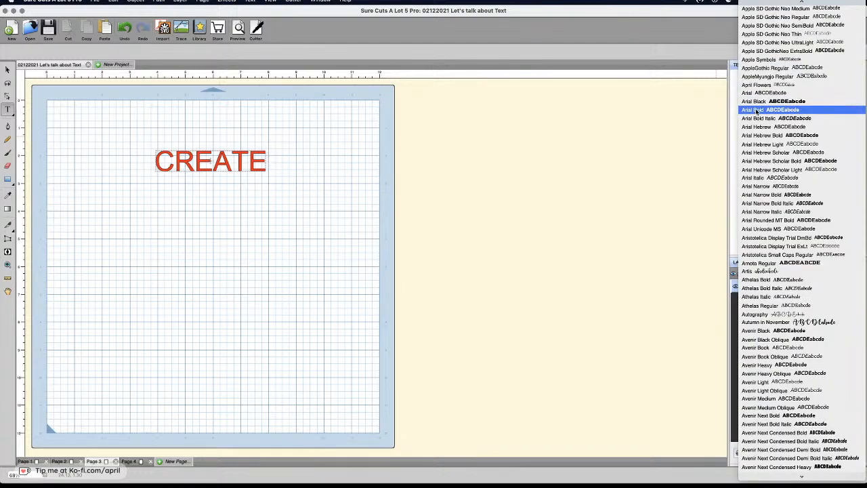
scroll(757, 112, "down", 20)
Step: Try to change the font of the red CREATE text to Impact by searching the program's commands for IM
left_click(358, 8)
left_click(345, 2)
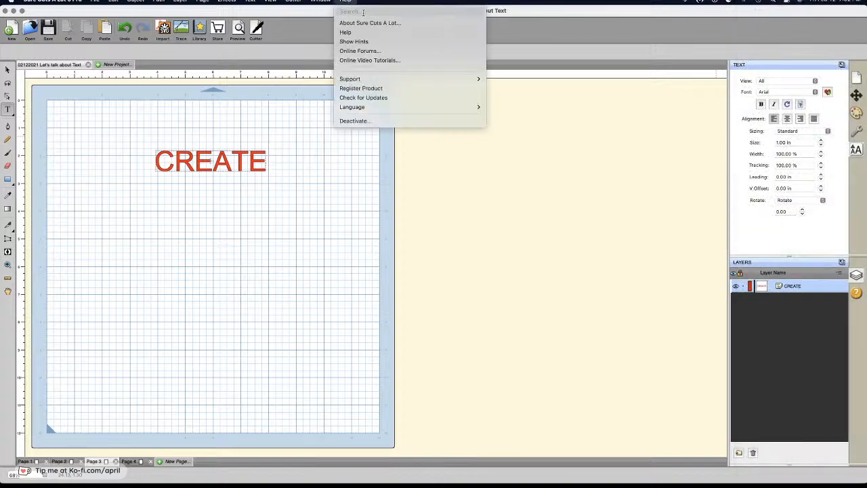
type("IM")
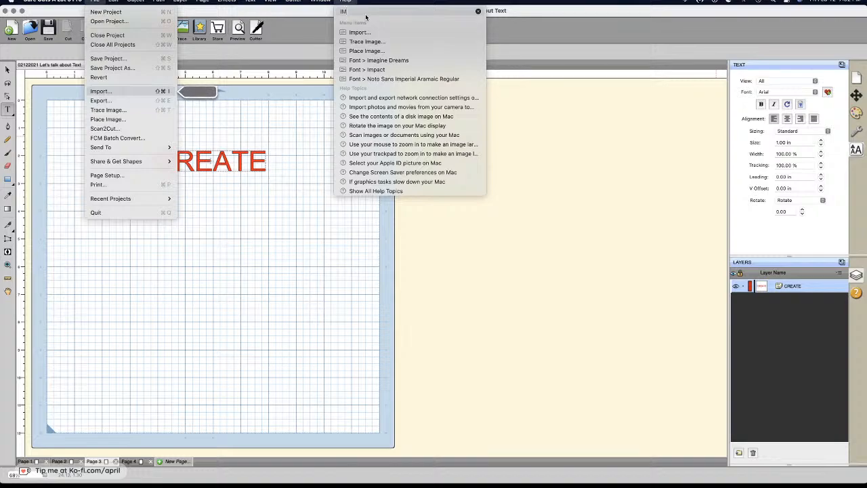
left_click(367, 69)
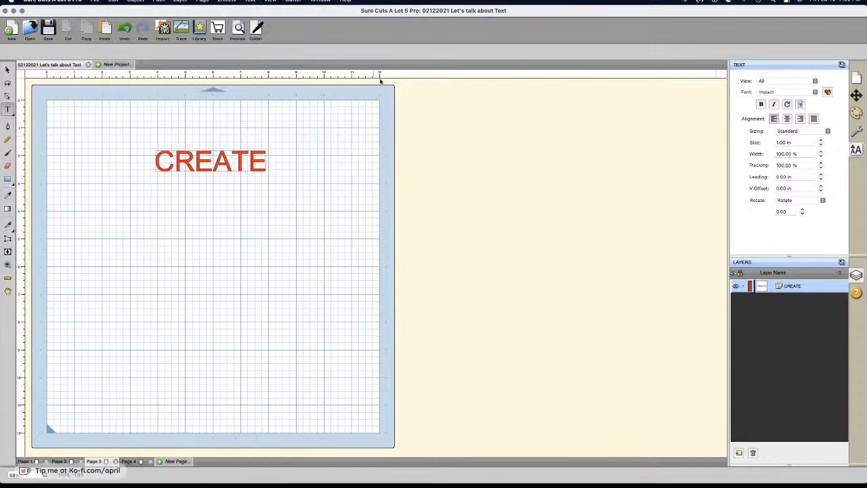
left_click(267, 171)
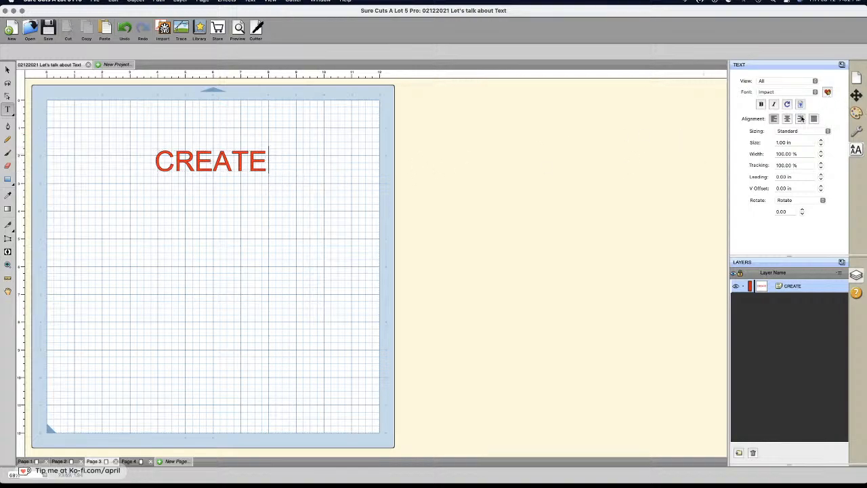
left_click(252, 166)
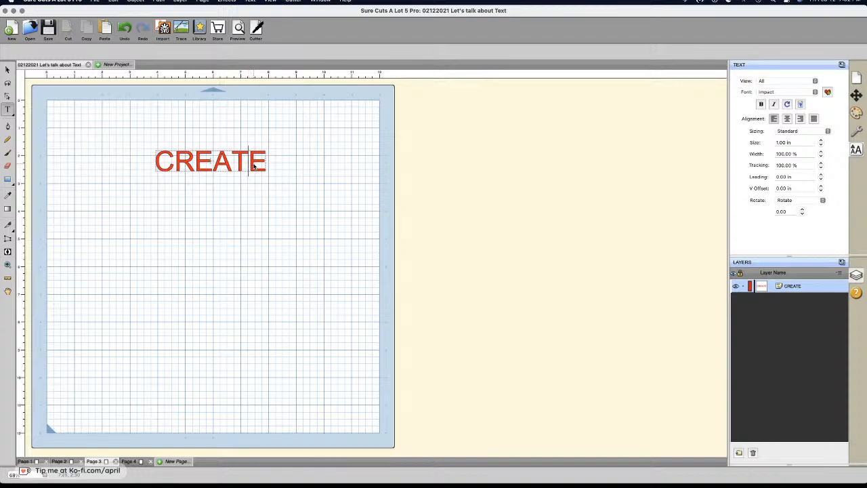
Step: Add a second CREATE text in Arial near the middle of the mat, below the first one
left_click(200, 247)
type("C")
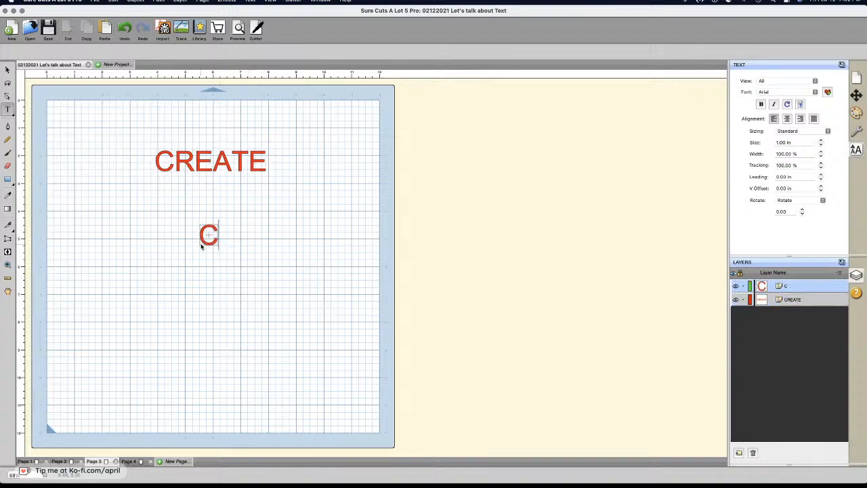
type("REATE")
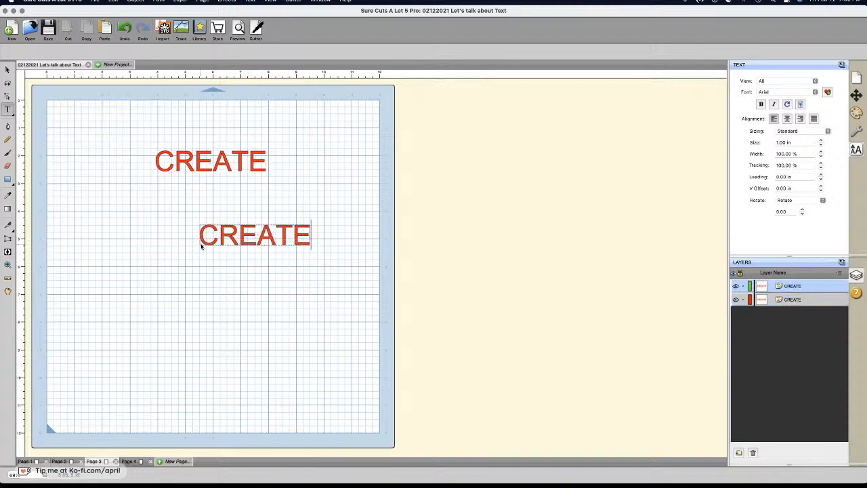
Step: Limit the font list to Favorites, choose Impact and add a third CREATE text below the other two
left_click(682, 132)
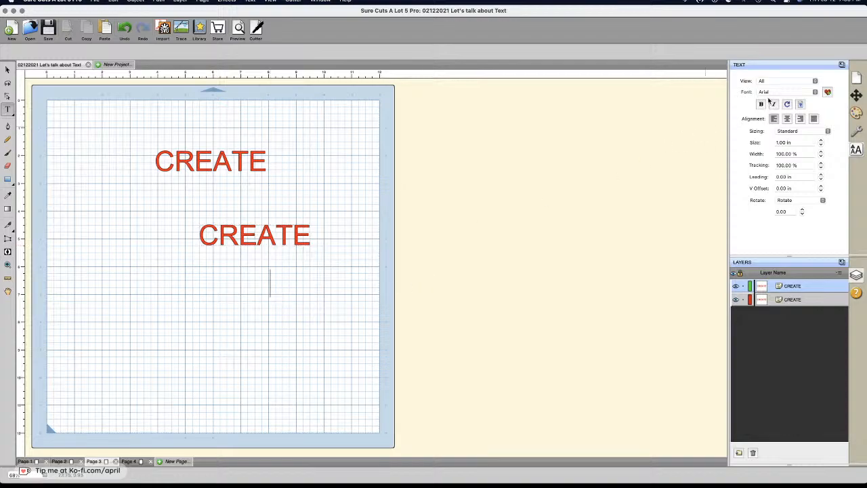
left_click(769, 92)
left_click(763, 94)
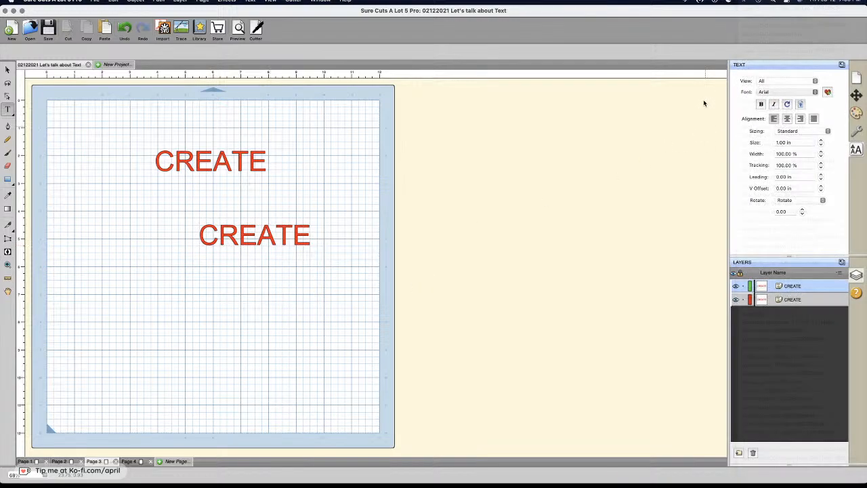
left_click(785, 80)
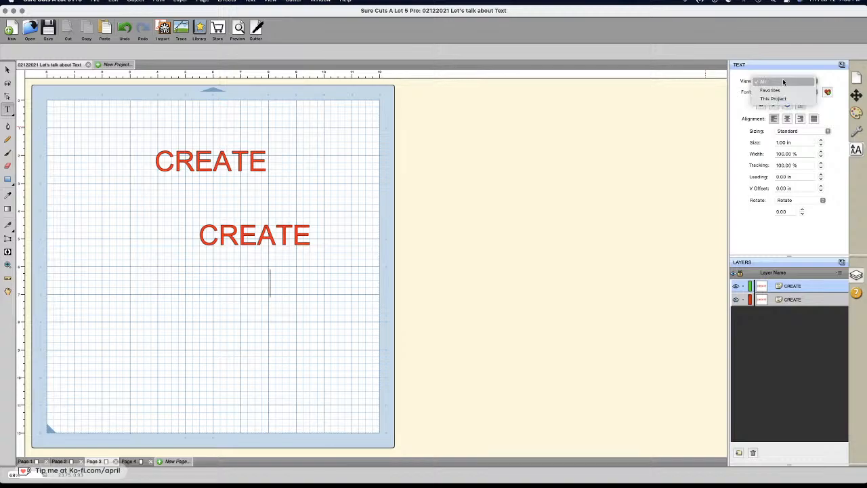
left_click(783, 91)
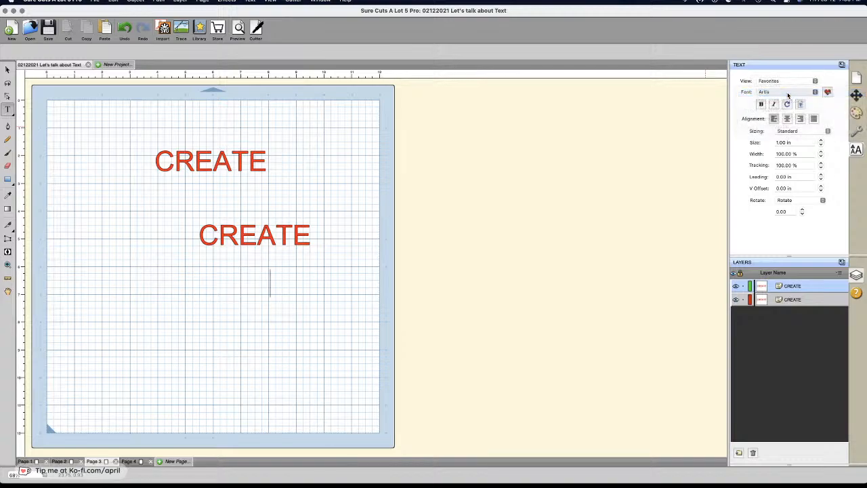
left_click(787, 93)
left_click(787, 111)
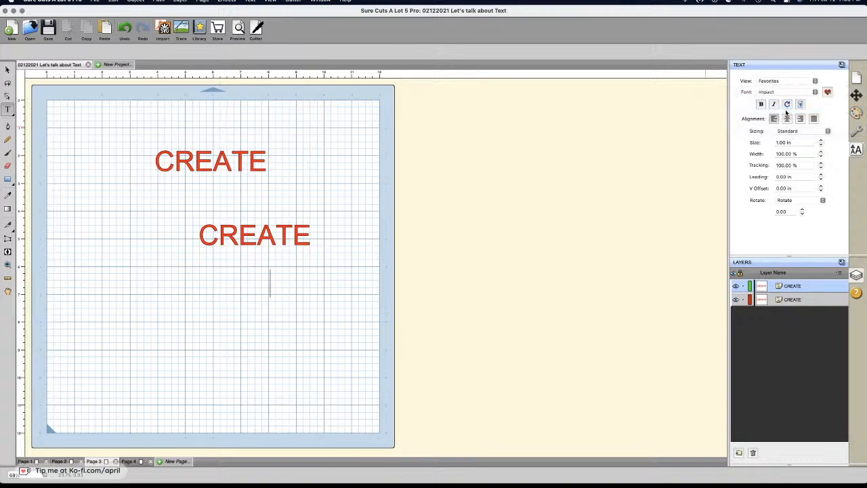
type("CREATE")
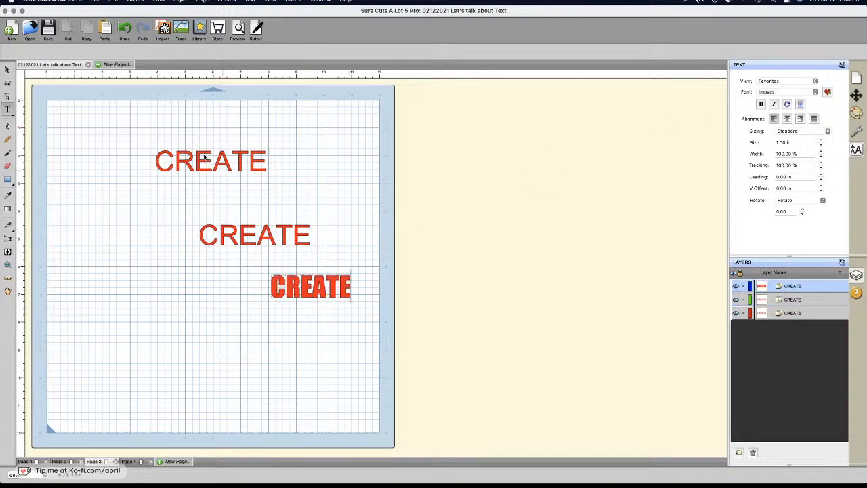
Step: Delete the two Arial CREATE texts, keeping only the Impact one
left_click(106, 134)
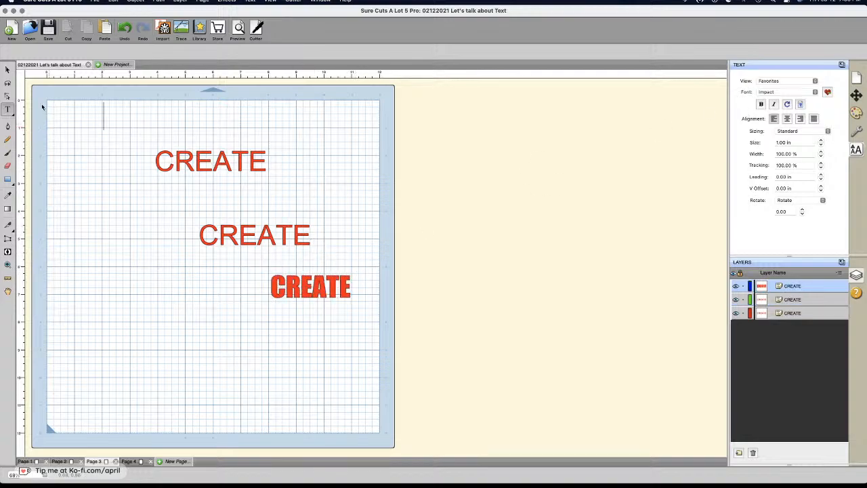
left_click(8, 69)
left_click_drag(99, 119, 353, 276)
key("Delete")
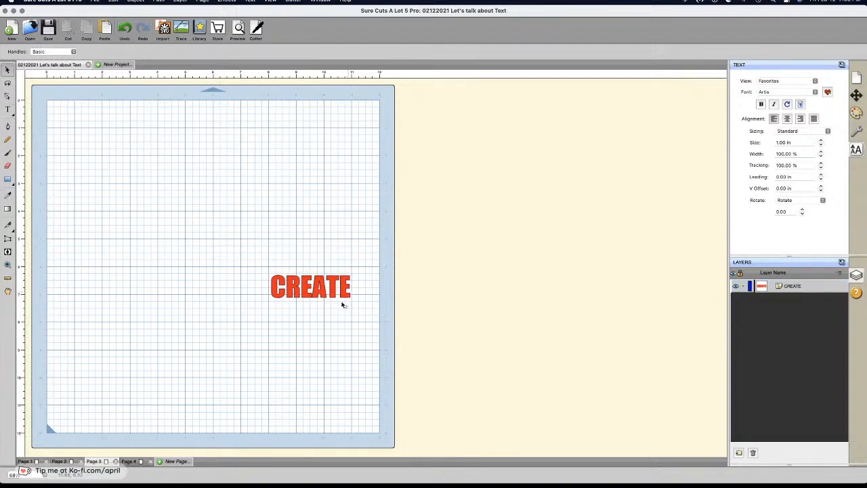
Step: Move the Impact CREATE text to the upper part of the mat and enlarge it to about 8.3 in wide
left_click(294, 278)
left_click_drag(293, 278, 150, 157)
left_click_drag(213, 184, 333, 251)
left_click(295, 195)
left_click_drag(296, 194, 271, 195)
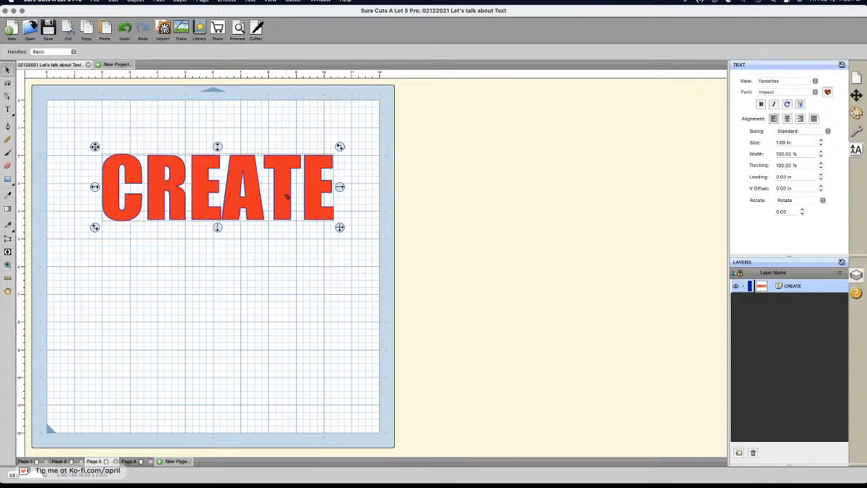
Step: Apply Break Apart to the enlarged CREATE text to separate it into individual shapes
right_click(264, 201)
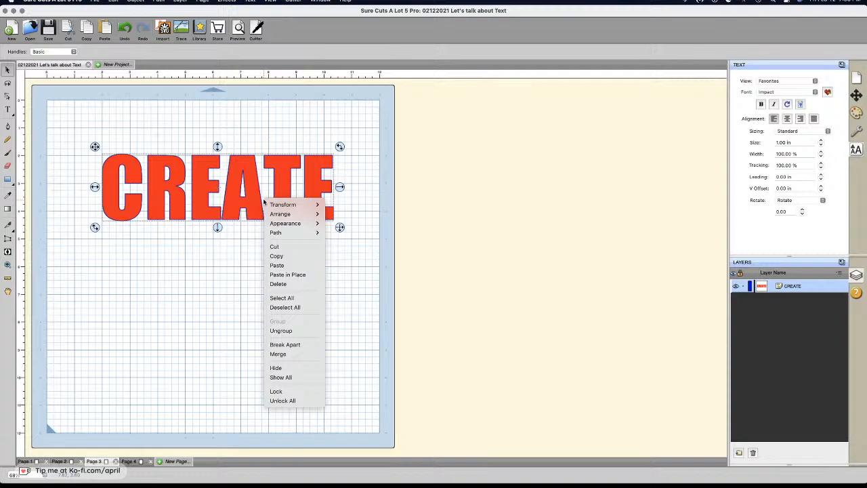
mouse_move(268, 216)
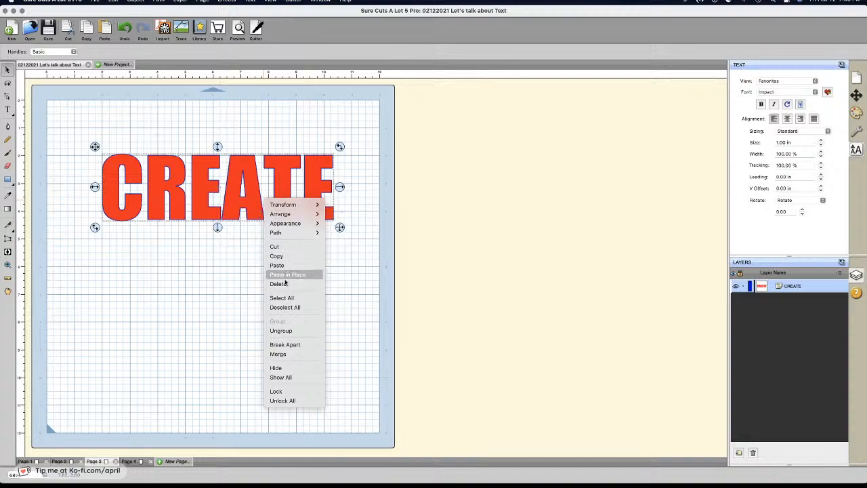
left_click(291, 344)
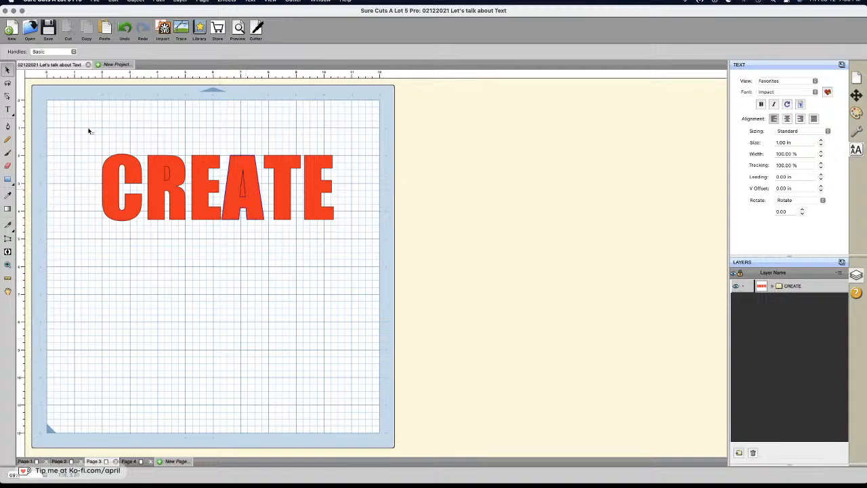
Step: Select all the broken-apart CREATE shapes and set their fill color to black
left_click_drag(60, 119, 368, 250)
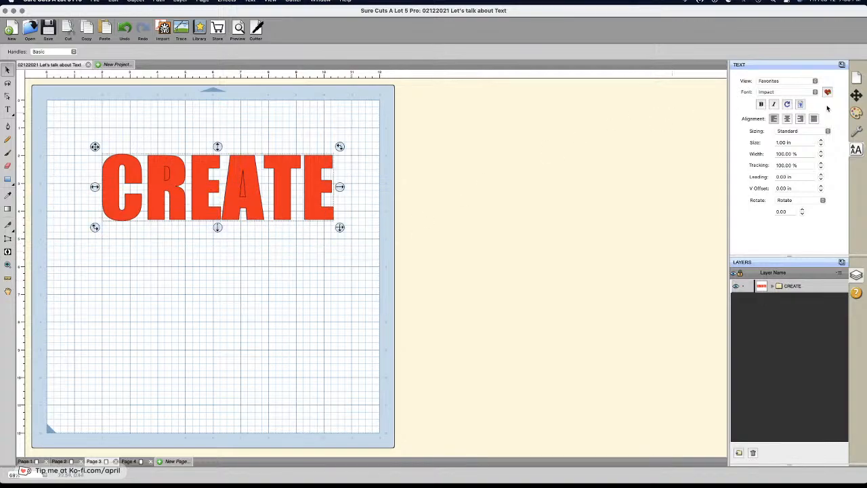
left_click(856, 113)
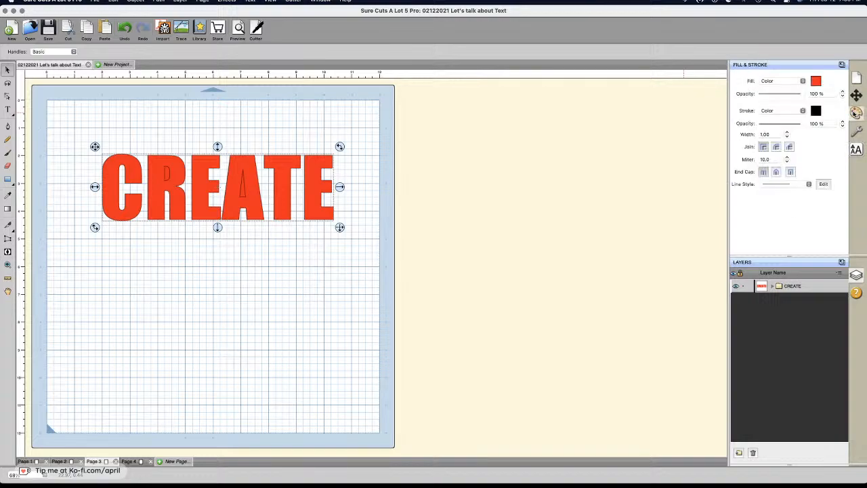
left_click(815, 82)
left_click(449, 196)
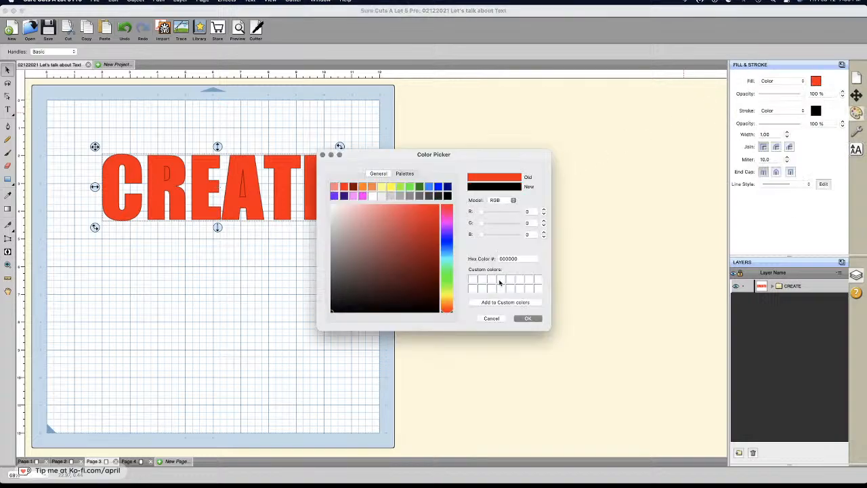
left_click(528, 319)
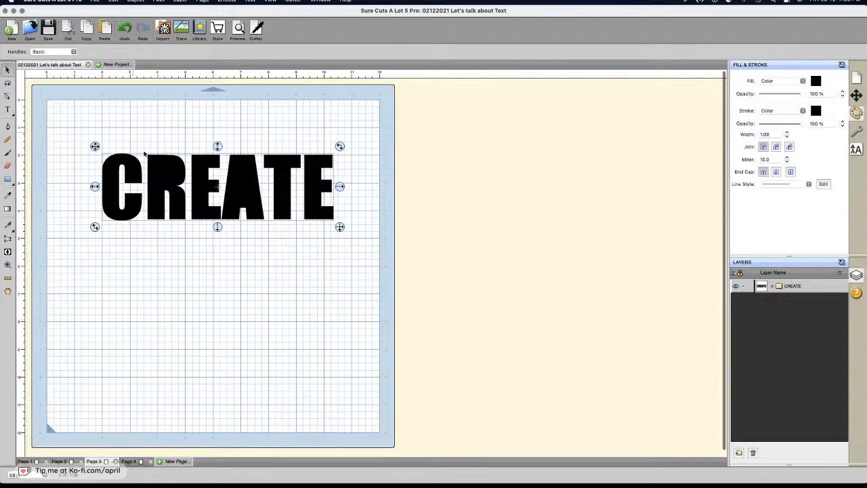
left_click(102, 118)
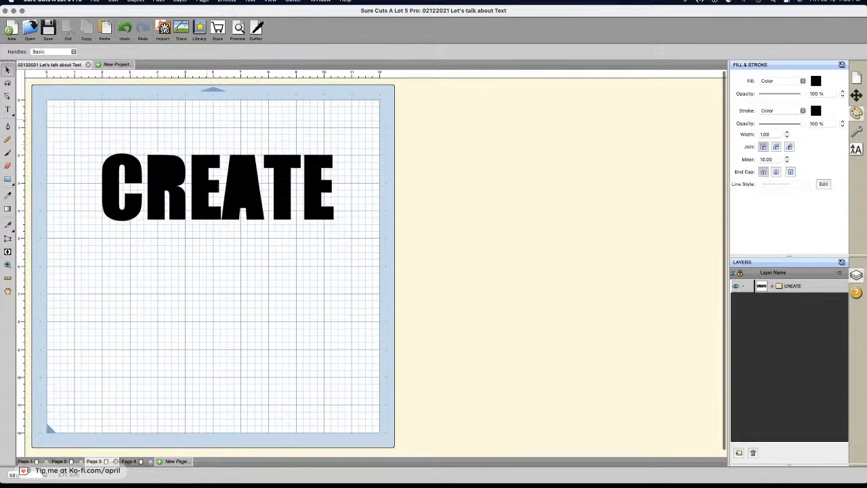
Step: Set the stroke color of the letter R to red and deselect the letter
left_click(166, 187)
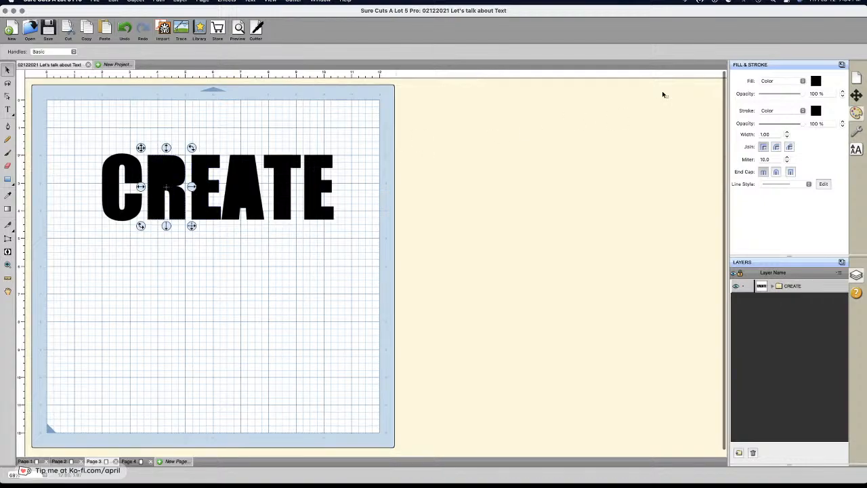
left_click(815, 113)
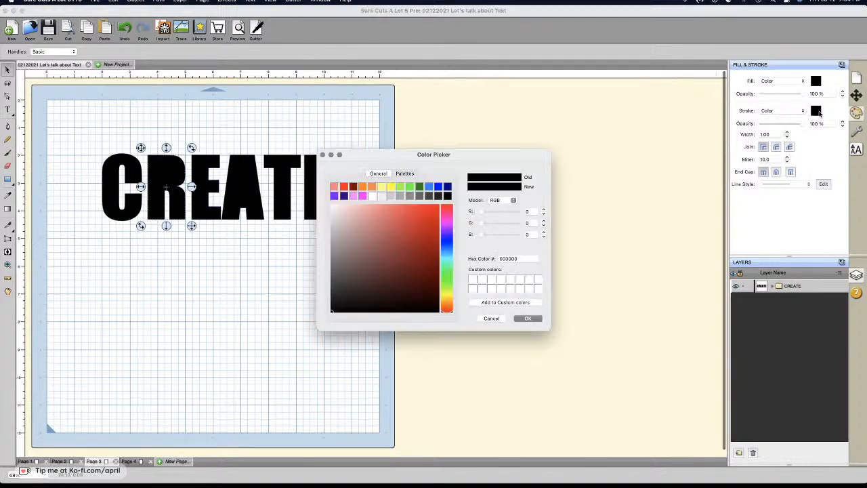
left_click(433, 211)
left_click(528, 319)
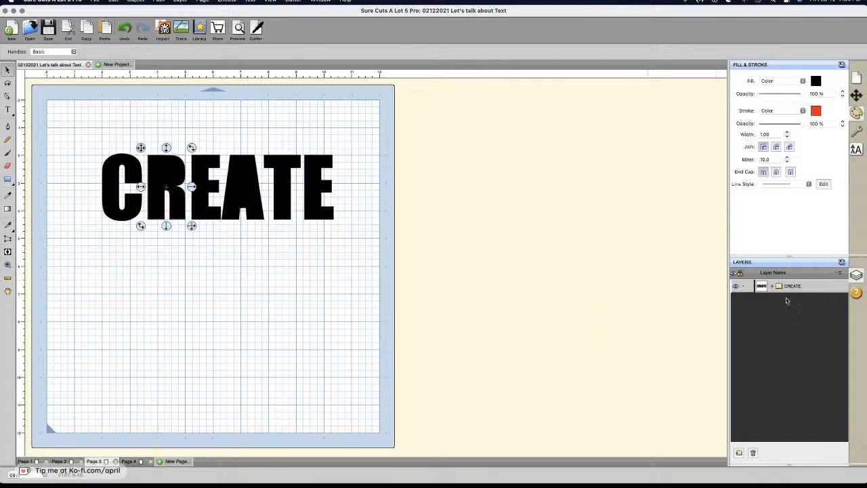
left_click(744, 287)
left_click(744, 287)
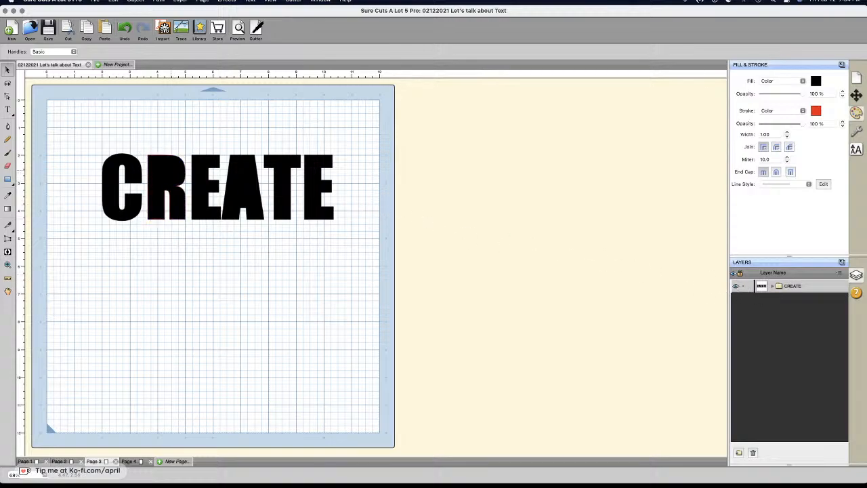
Step: Move the outer shape of the R out below the word and undo its moves
left_click(172, 172)
left_click_drag(167, 174, 167, 173)
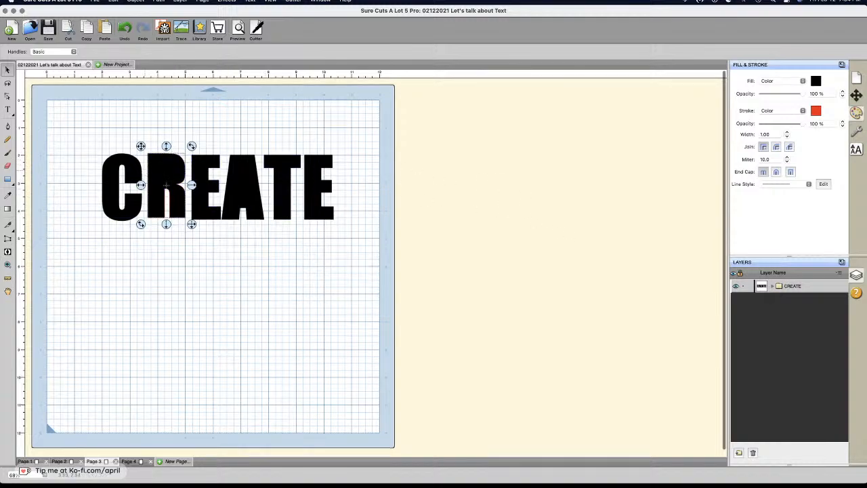
left_click(145, 172)
left_click_drag(158, 173, 167, 252)
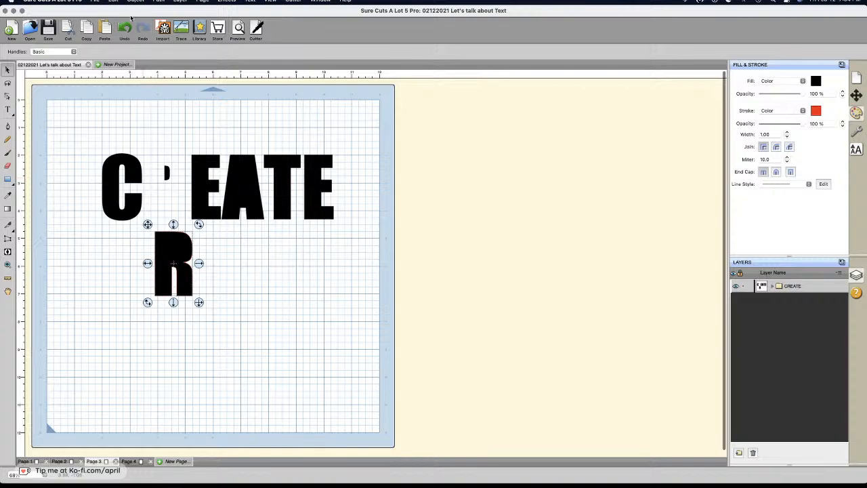
left_click(125, 30)
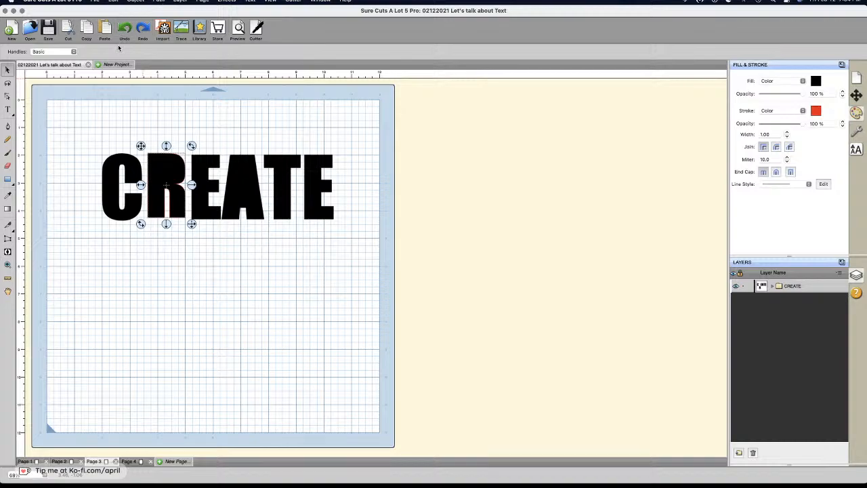
left_click(123, 33)
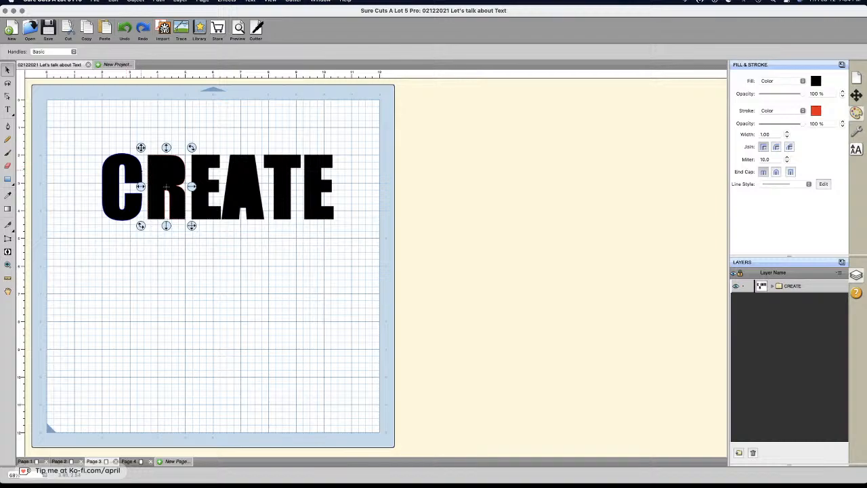
Step: Rotate the letter C onto its side and apply Break Apart to the remaining letters REATE
left_click_drag(143, 173, 194, 229)
left_click(211, 254)
left_click_drag(74, 141, 414, 280)
right_click(240, 204)
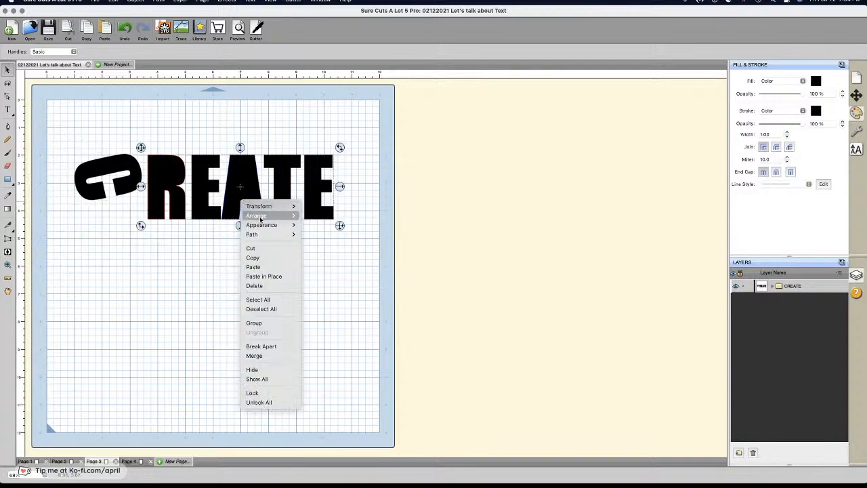
left_click(264, 346)
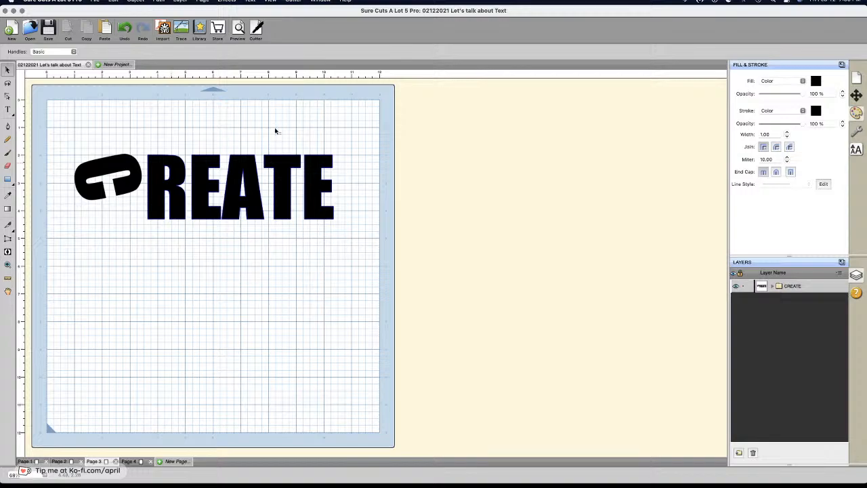
right_click(239, 178)
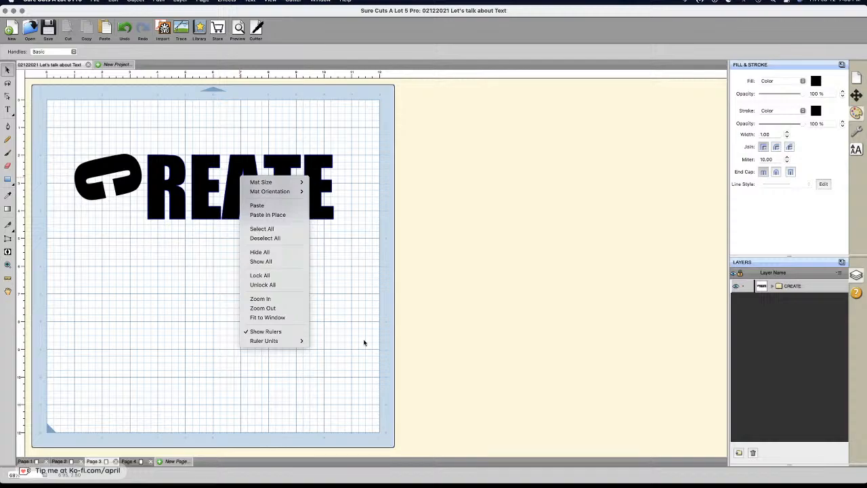
left_click(347, 261)
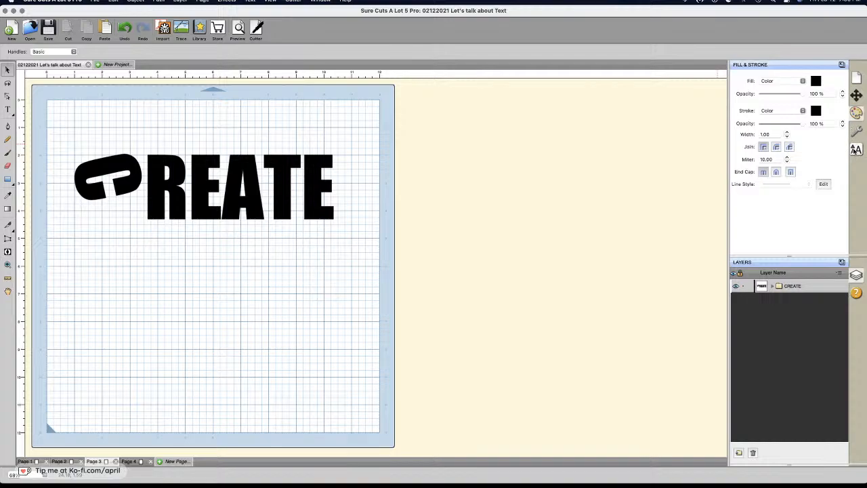
Step: Try to reduce the tracking of the broken-apart CREATE shapes, and expand their CREATE group in the layer list
left_click(856, 150)
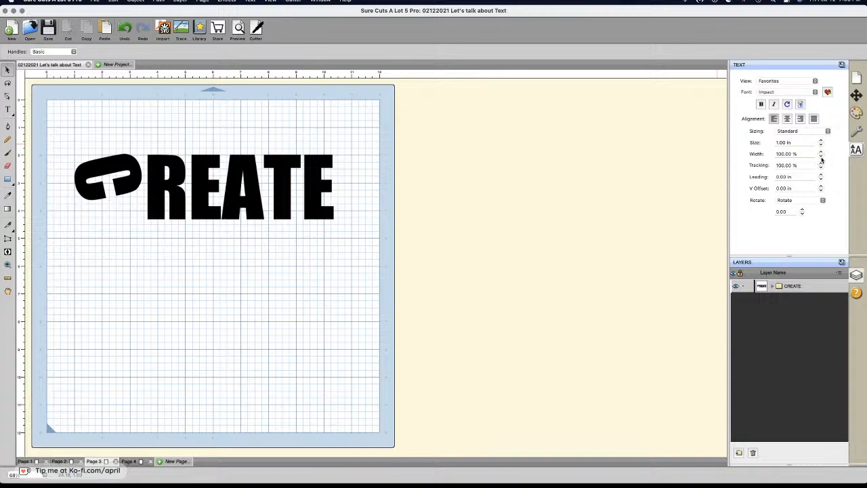
left_click(821, 168)
left_click_drag(36, 136, 421, 261)
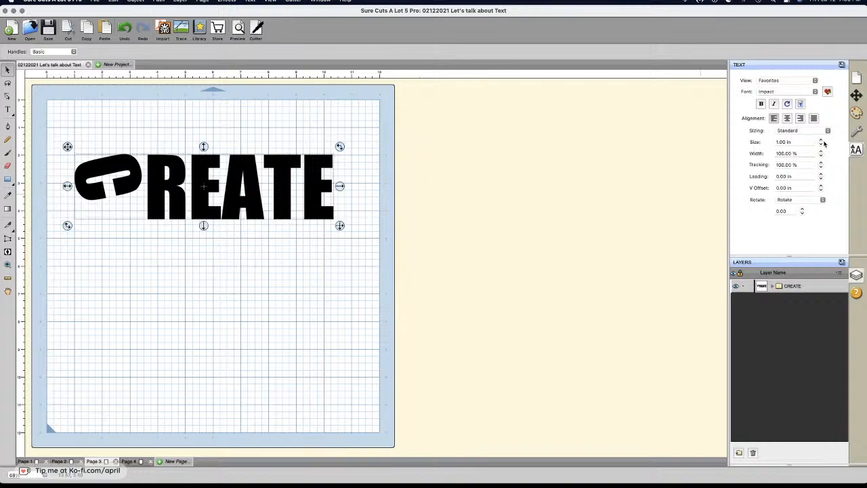
left_click(821, 169)
left_click(821, 169)
left_click(821, 169)
left_click(773, 286)
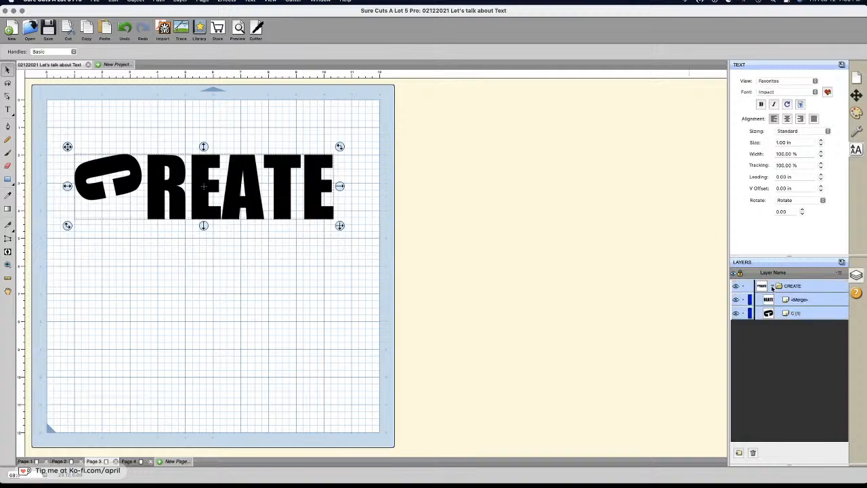
left_click(76, 253)
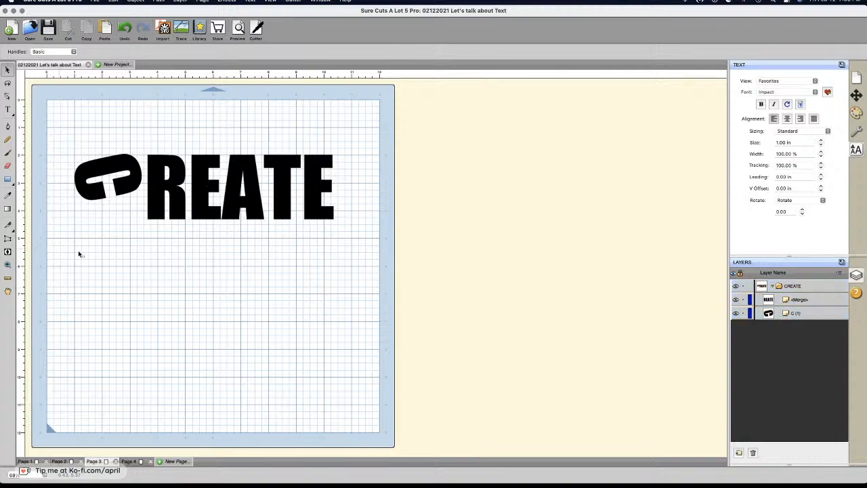
Step: Add a new text object reading CREATE below the broken-apart word and enlarge it to about 7 in wide
left_click(7, 109)
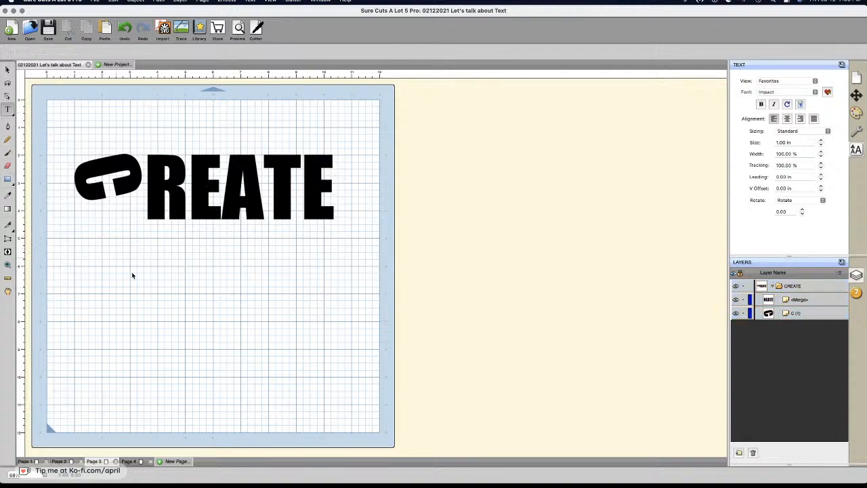
left_click(132, 275)
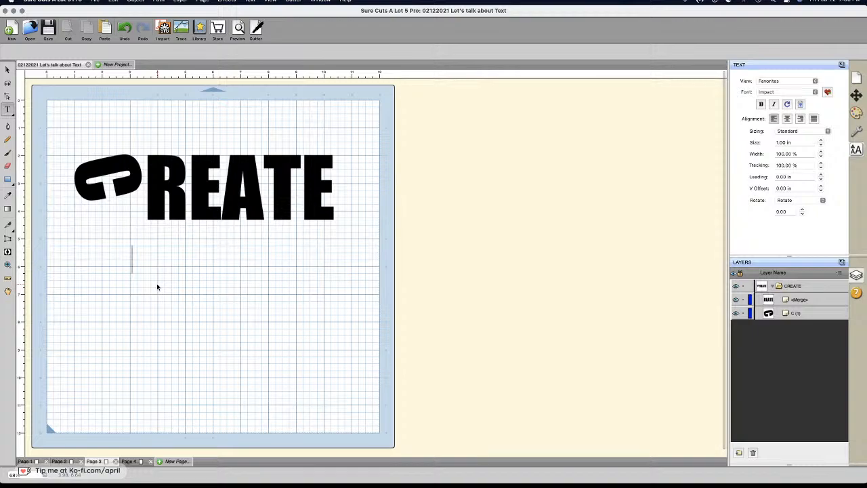
type("CREATE")
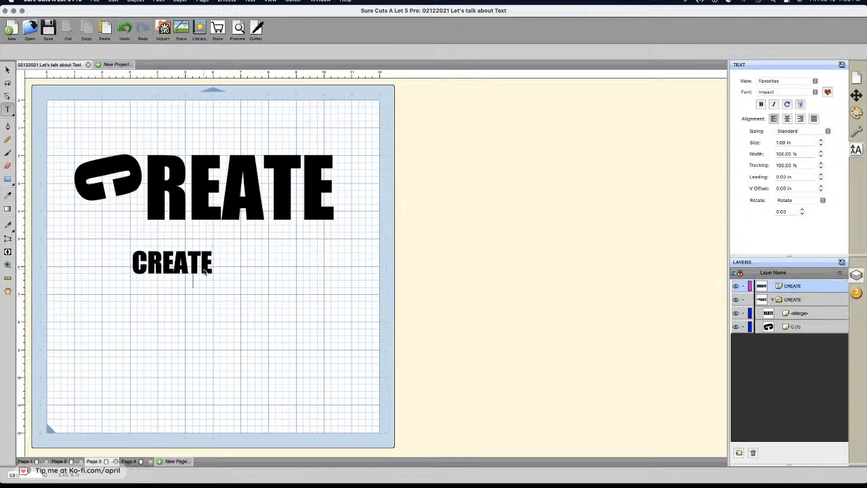
left_click(207, 270)
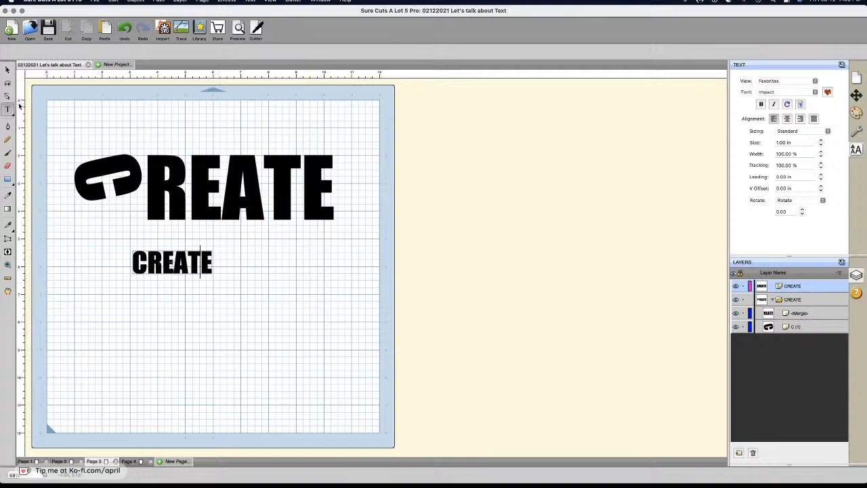
left_click(7, 70)
left_click_drag(220, 285, 321, 376)
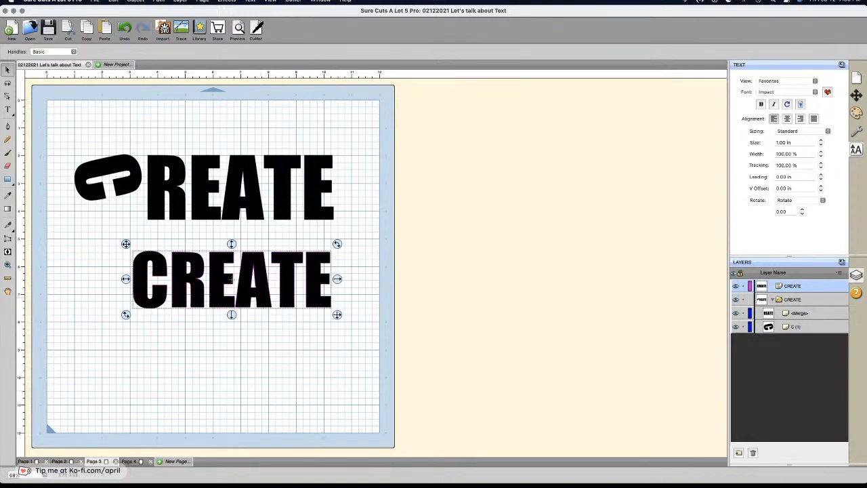
Step: Set the new CREATE text's tracking to 90% and deselect it
left_click(821, 168)
left_click(821, 169)
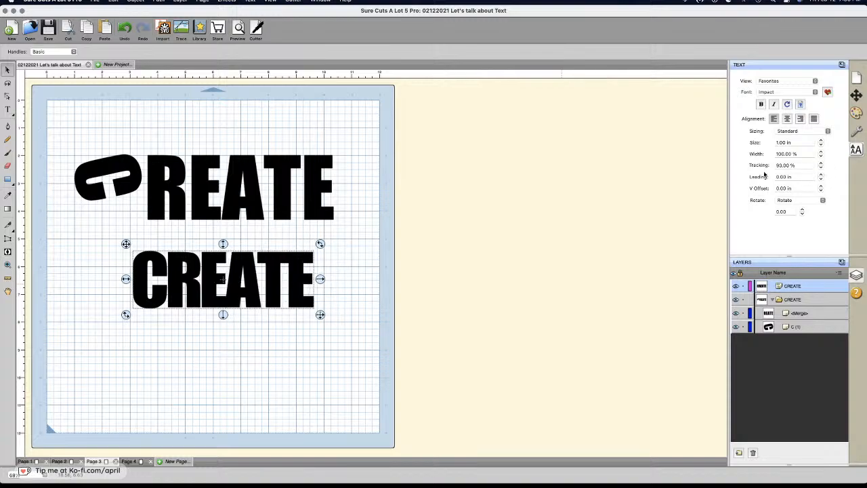
left_click(190, 378)
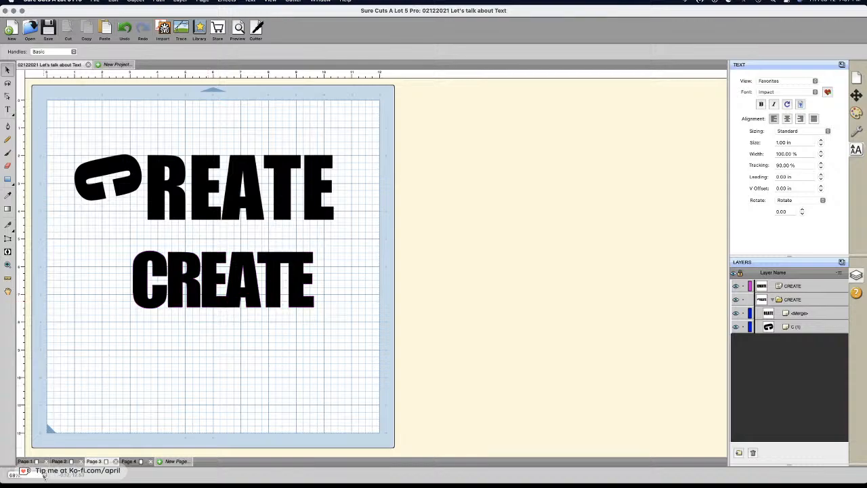
Step: Zoom in to 150% on the new CREATE text and display the artwork as outlines only
left_click(44, 476)
left_click(17, 469)
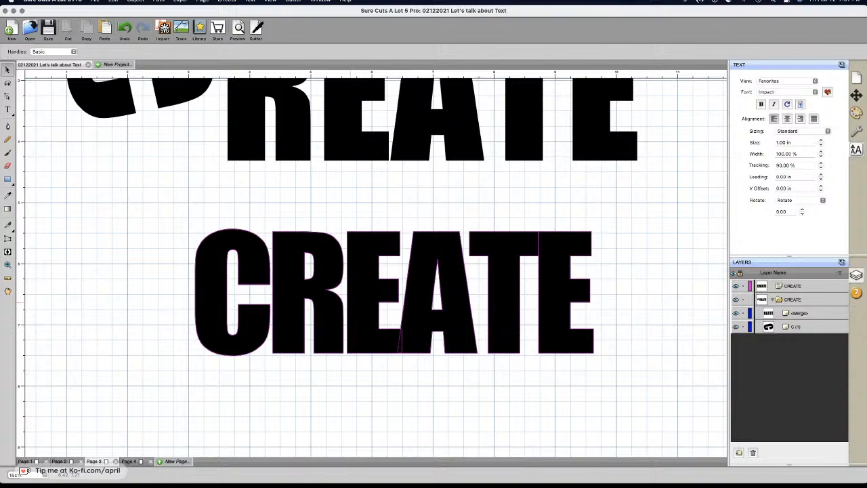
left_click(535, 181)
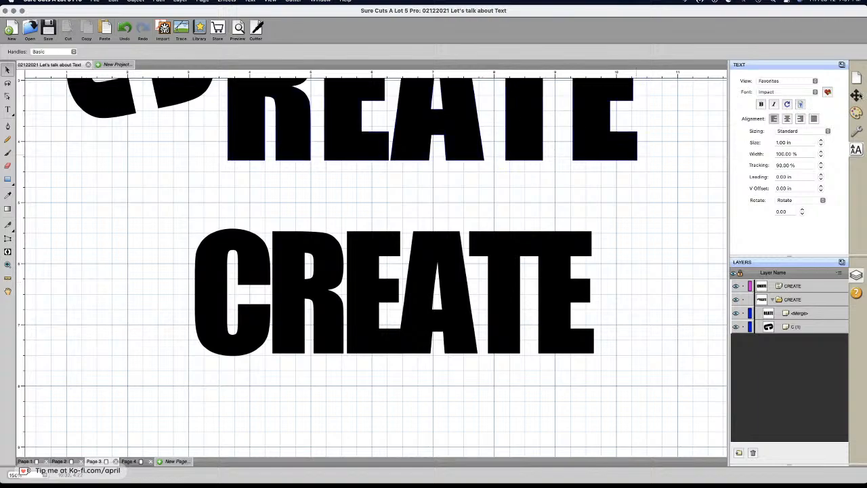
left_click(856, 79)
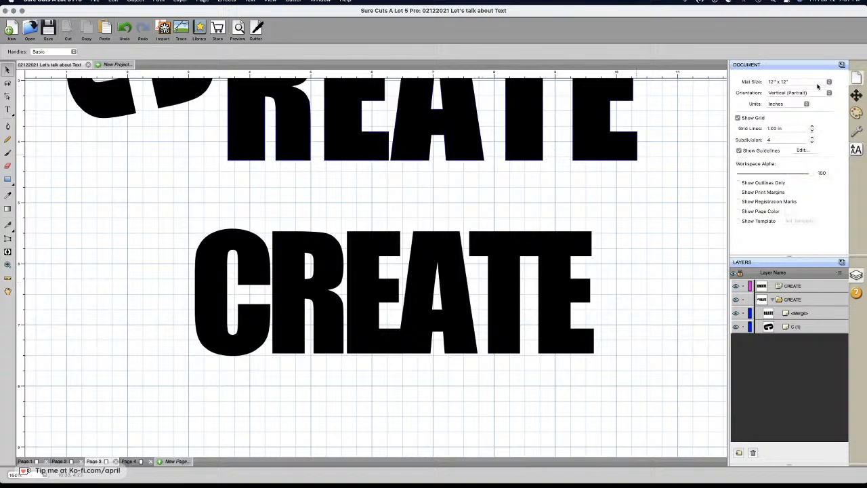
left_click(765, 183)
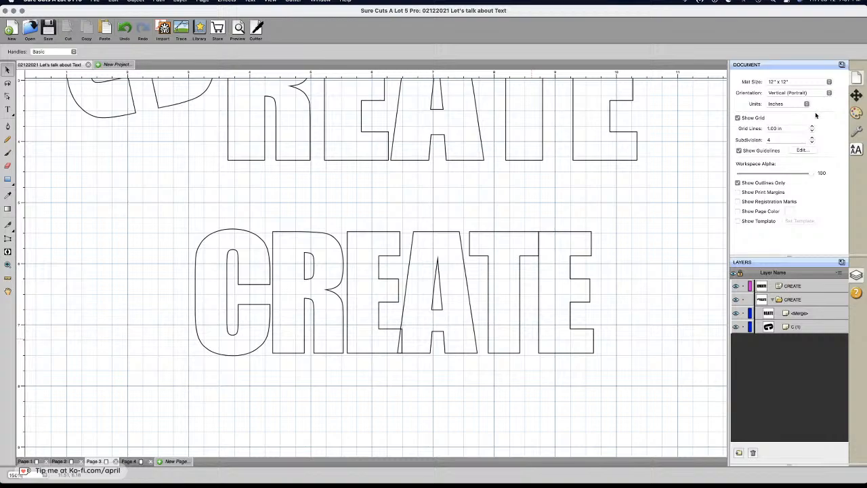
Step: Turn on the Weld style option for the new CREATE text, keeping its style Normal
left_click(857, 130)
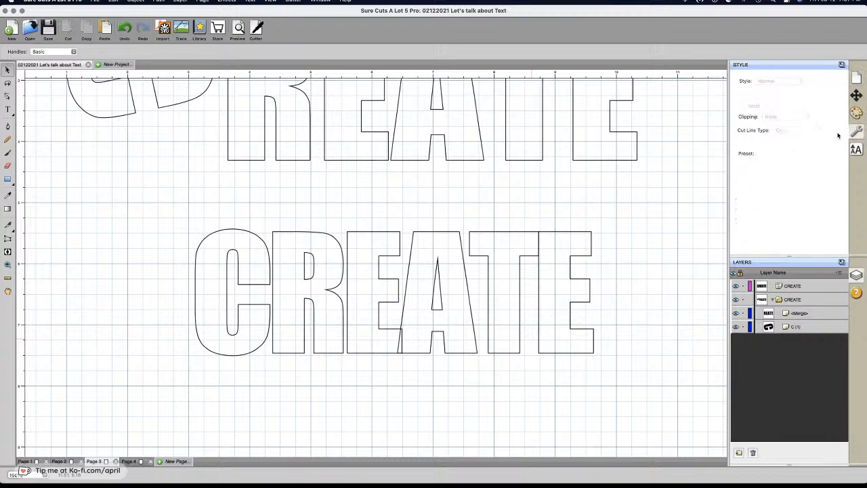
left_click(514, 266)
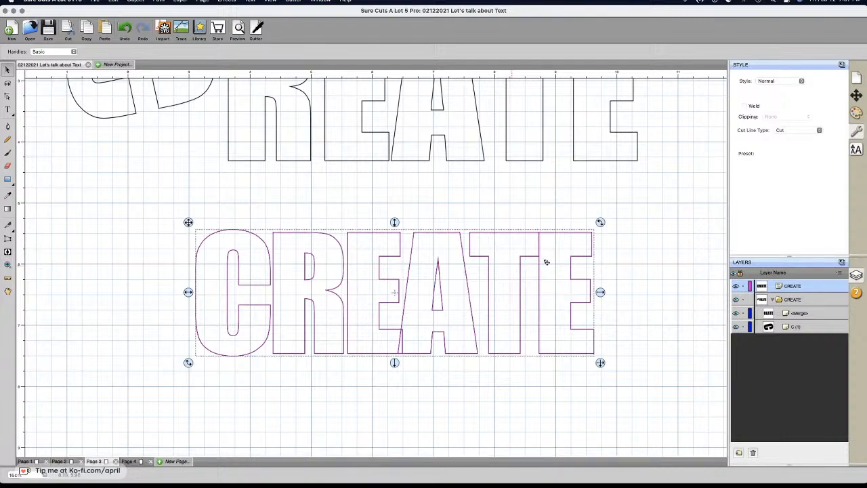
left_click(775, 82)
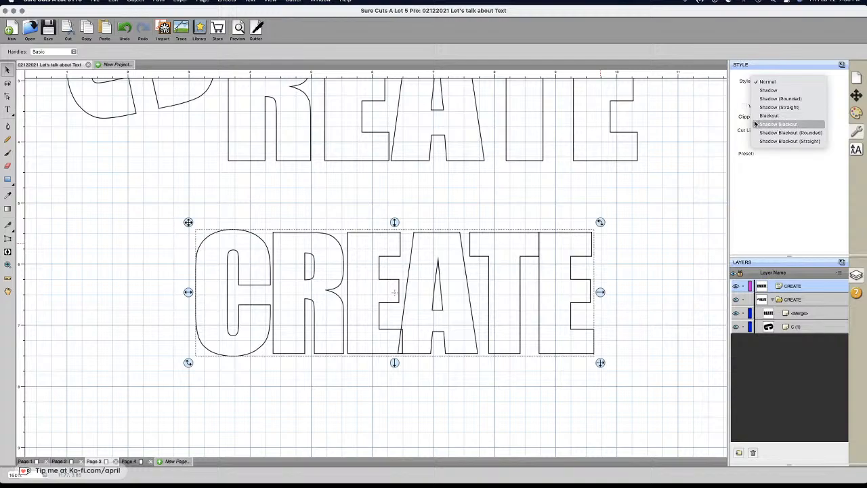
left_click(733, 128)
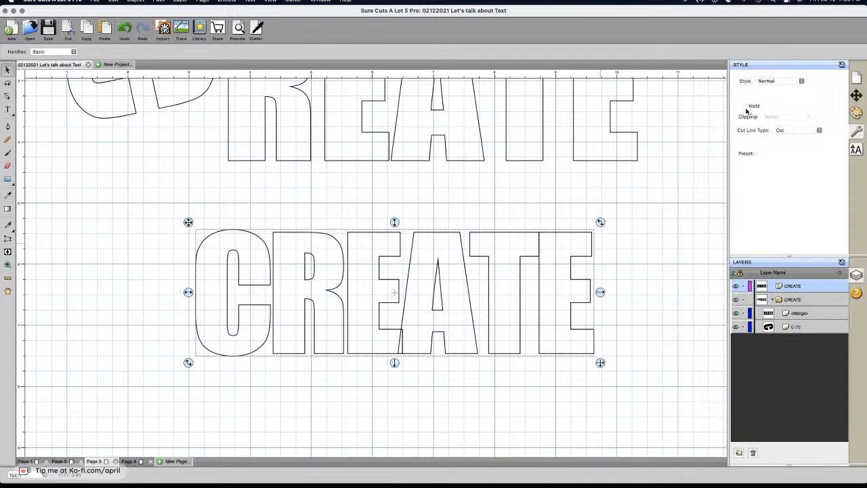
left_click(745, 107)
Step: Preview the cut lines and examine the overlap between the letters E and A in the welded text
left_click(238, 30)
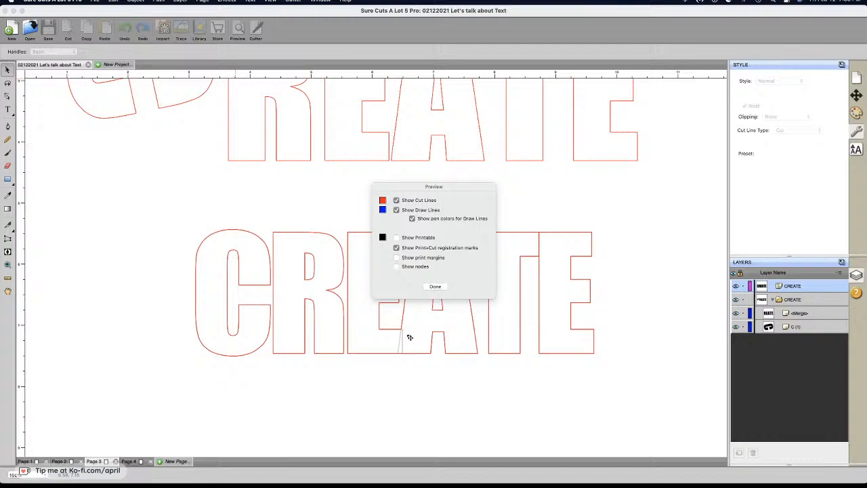
left_click(866, 89)
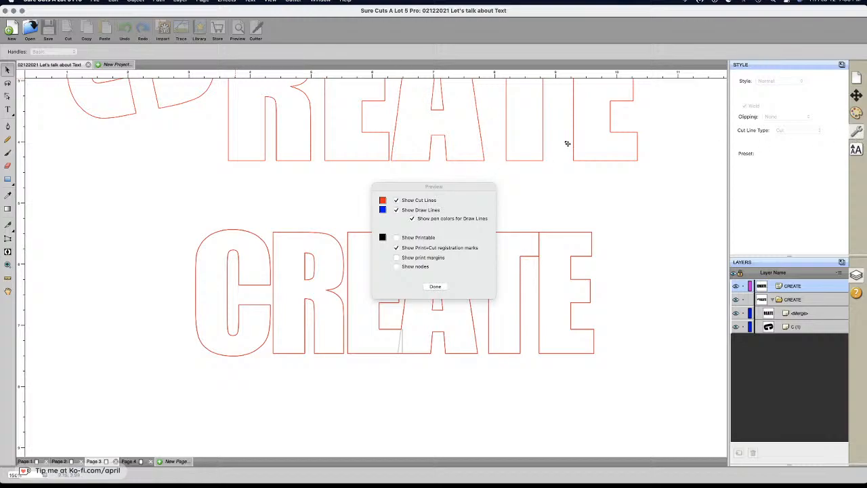
left_click(435, 287)
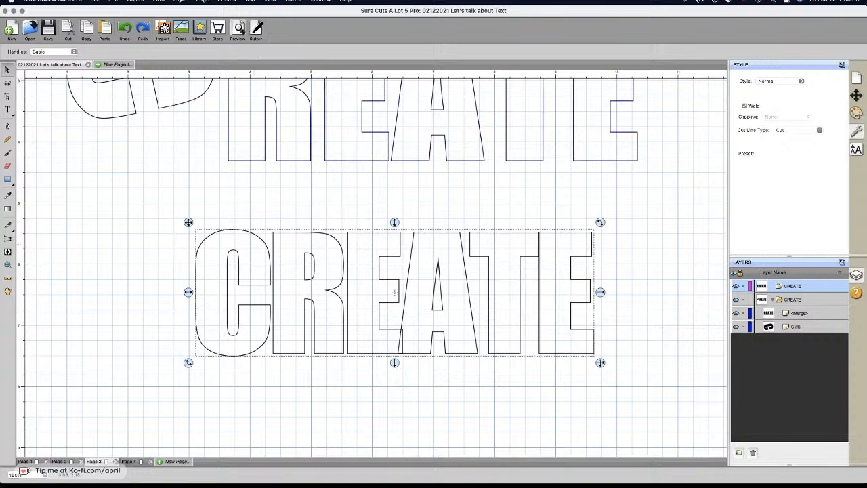
left_click(240, 30)
left_click_drag(453, 187, 584, 124)
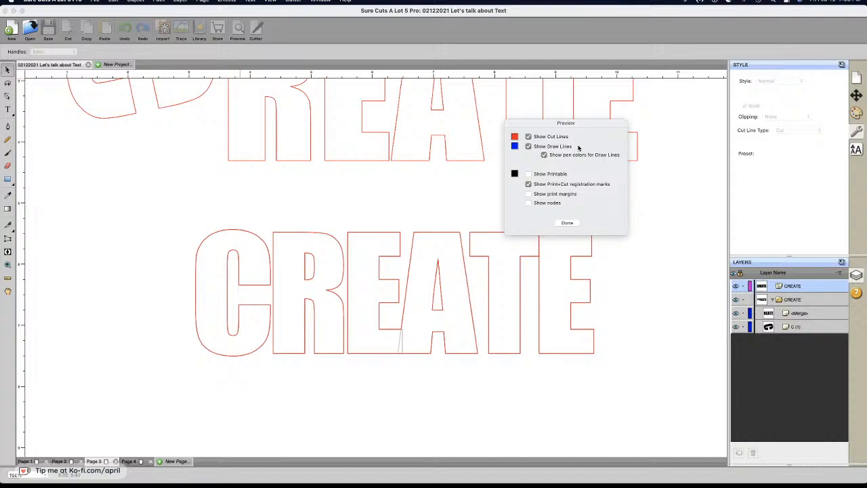
left_click(705, 200)
left_click(821, 327)
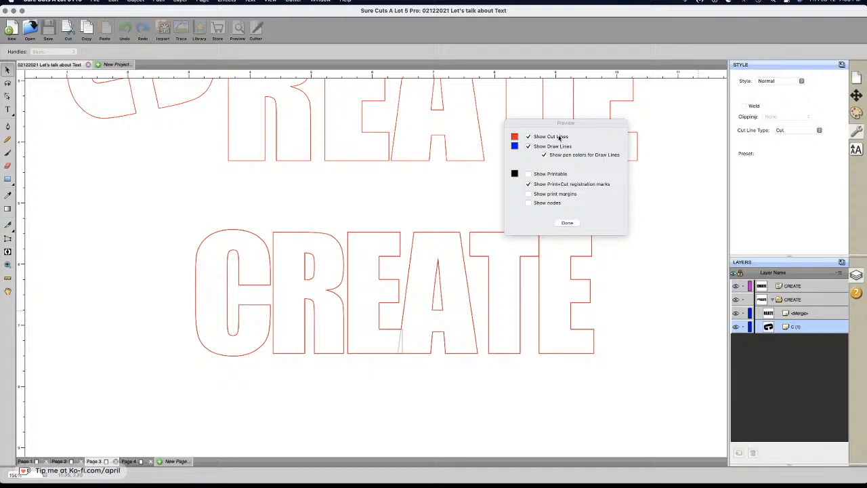
left_click(567, 223)
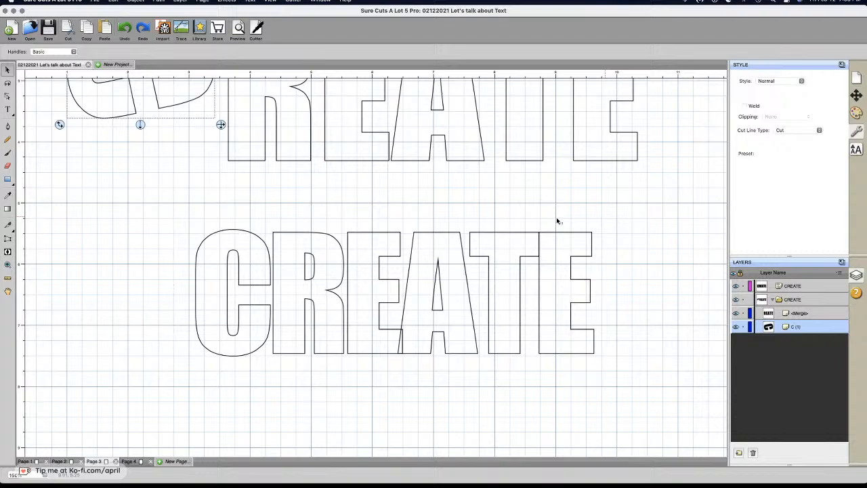
Step: Combine the overlapping letters of the new CREATE text into a single path with Union
left_click(438, 251)
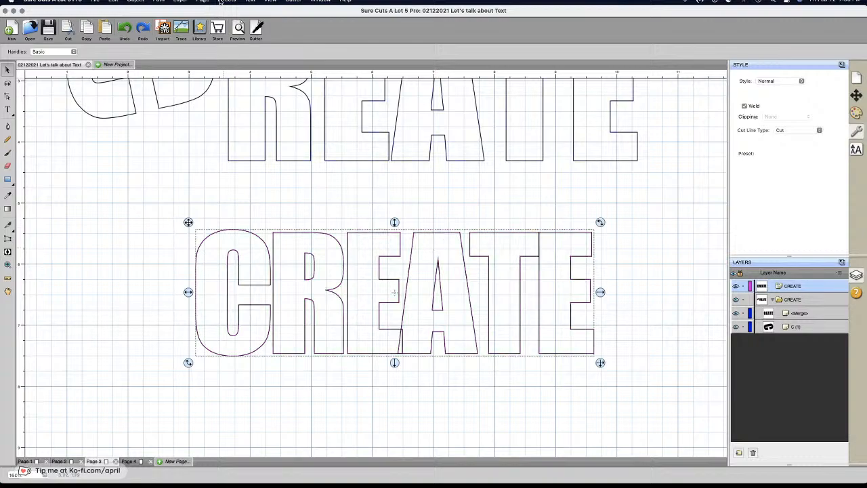
left_click(160, 2)
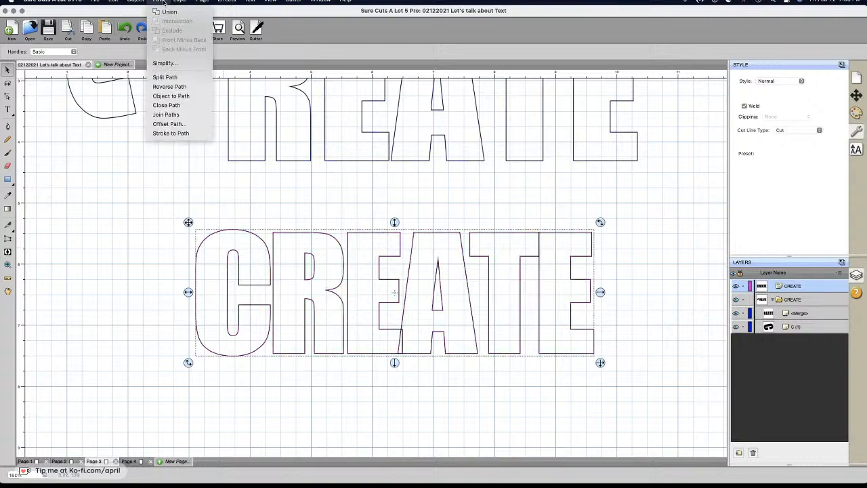
left_click(173, 15)
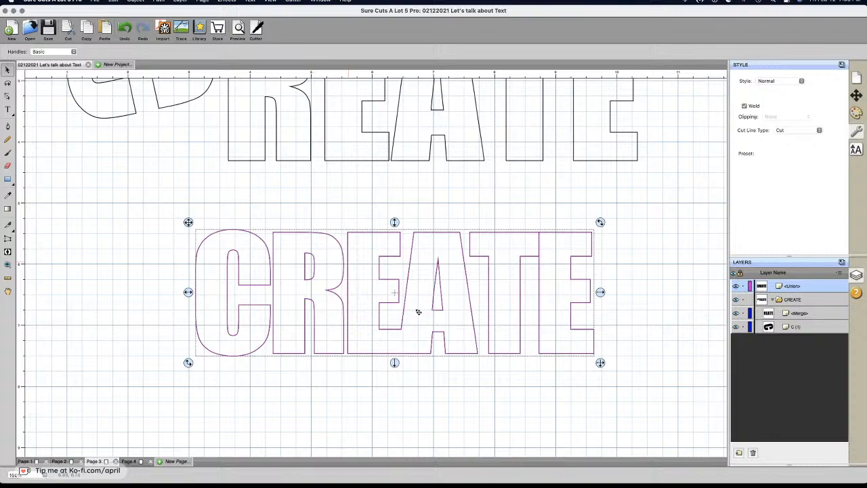
left_click(856, 149)
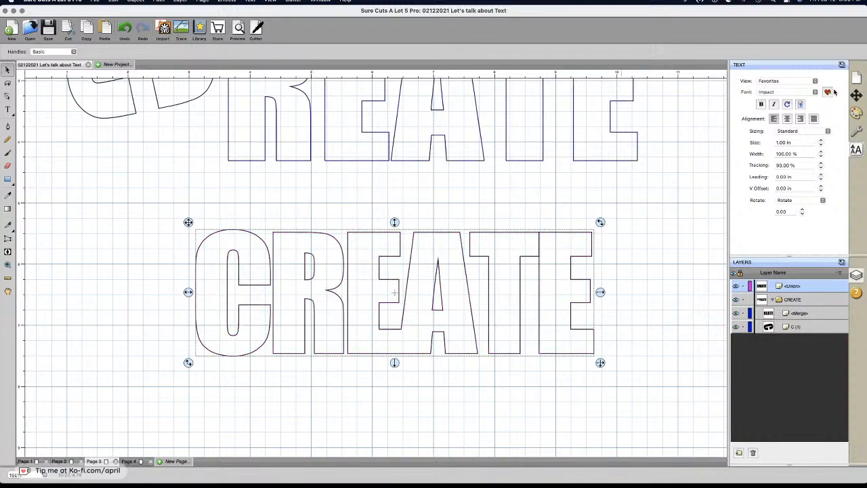
left_click(857, 113)
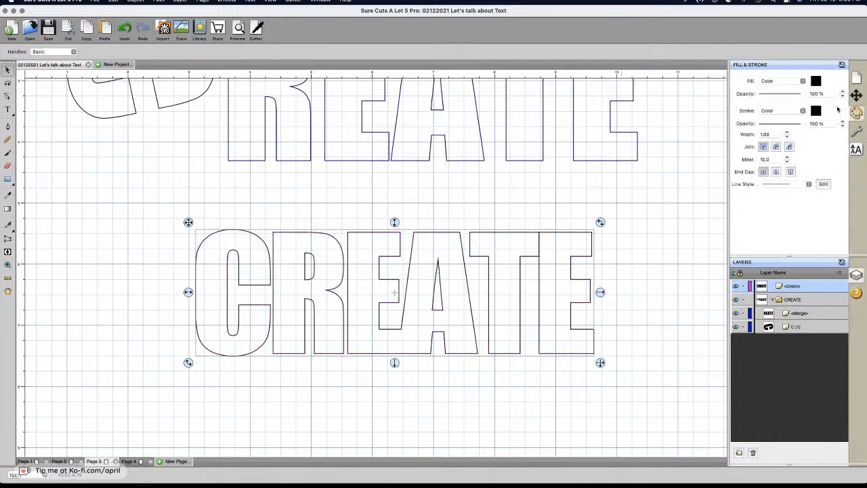
left_click(785, 82)
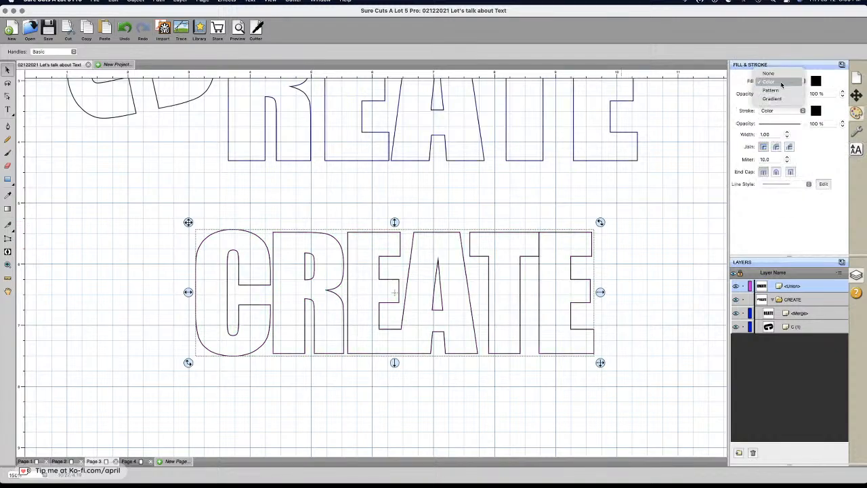
left_click(816, 82)
left_click(816, 82)
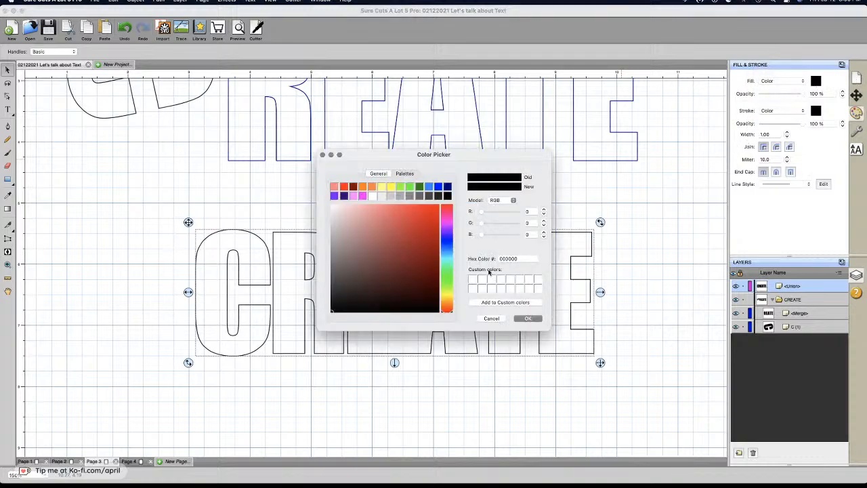
left_click(492, 320)
Step: Turn off the outlines-only display so the artwork on the page shows its solid fill
left_click(854, 78)
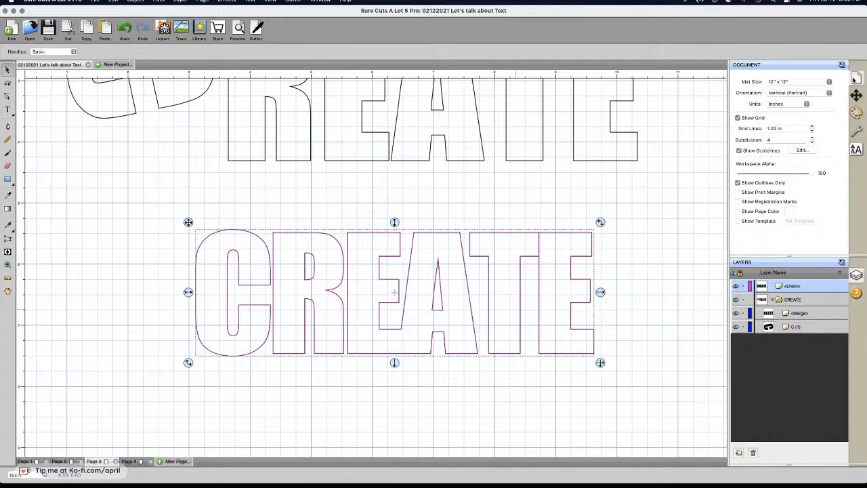
left_click(856, 131)
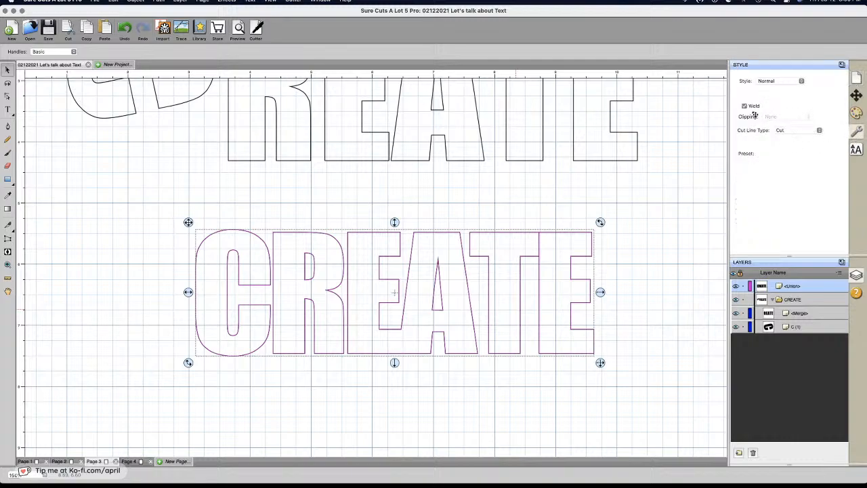
left_click(857, 80)
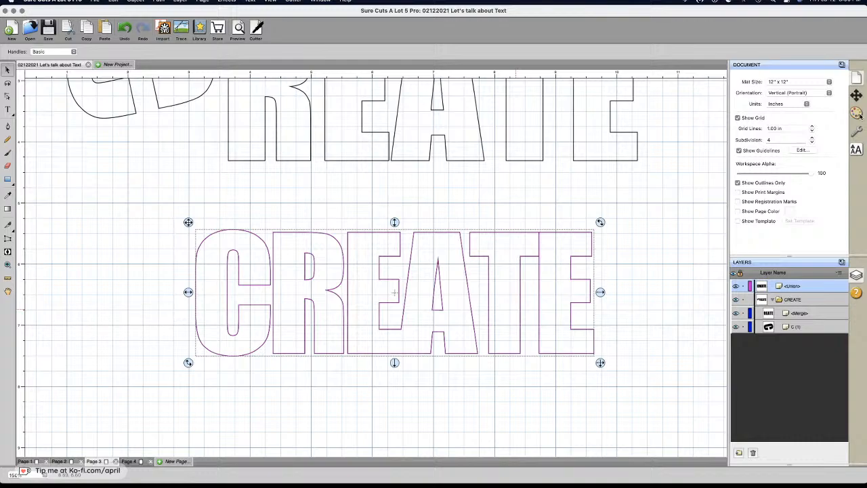
left_click(764, 184)
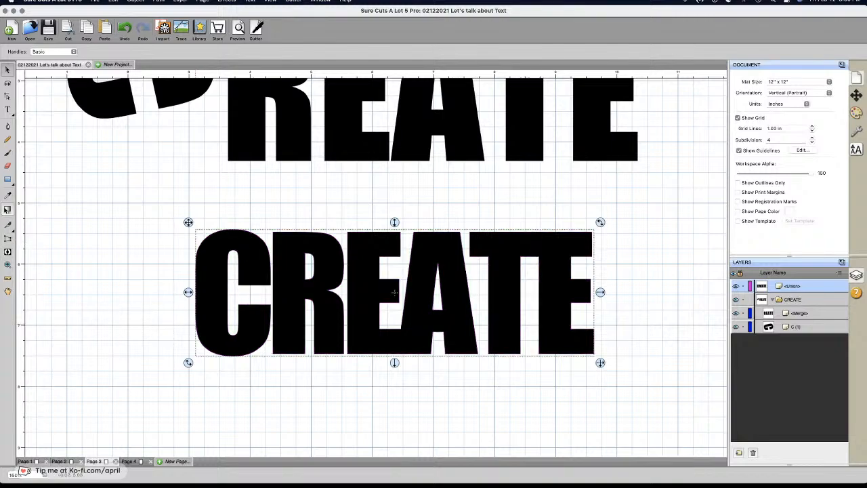
Step: Draw a rectangle about 10 by 3.2 inches over the united CREATE text, extending past it on all sides
left_click(9, 180)
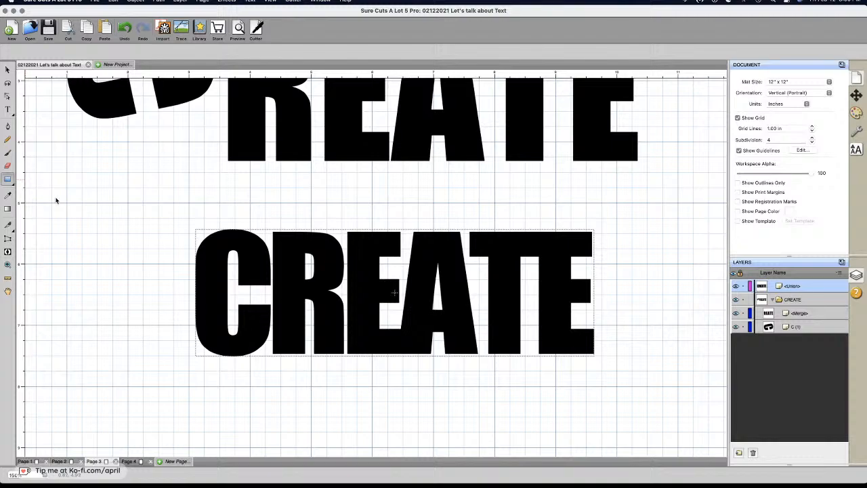
left_click_drag(56, 198, 72, 232)
mouse_move(215, 325)
left_mouse_down()
mouse_move(655, 351)
mouse_move(670, 398)
left_mouse_up()
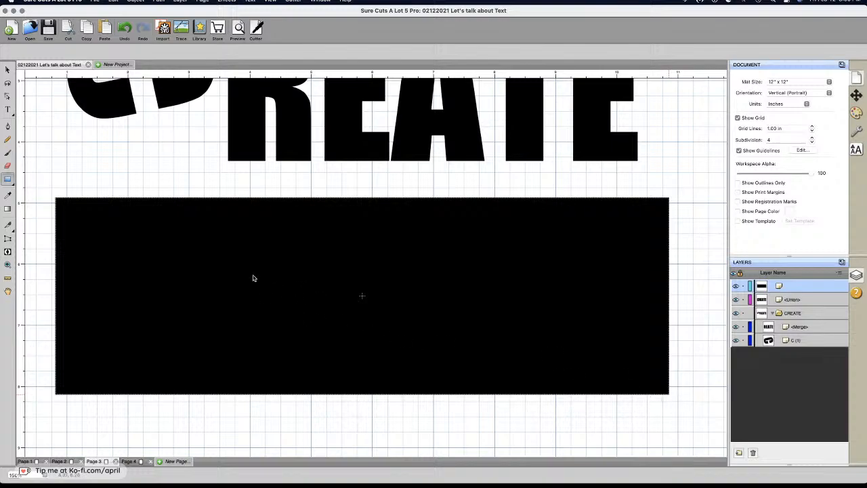
Step: Move the black rectangle down until it sits completely below the united CREATE text
left_click(7, 71)
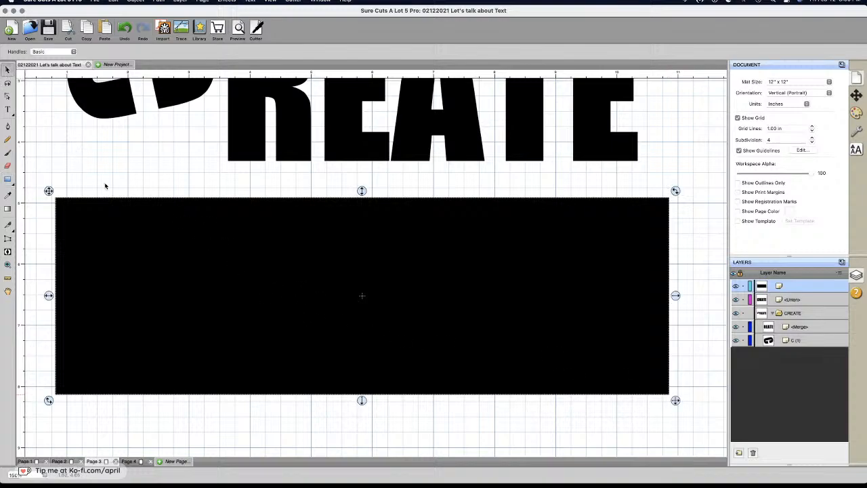
left_click_drag(290, 298, 302, 291)
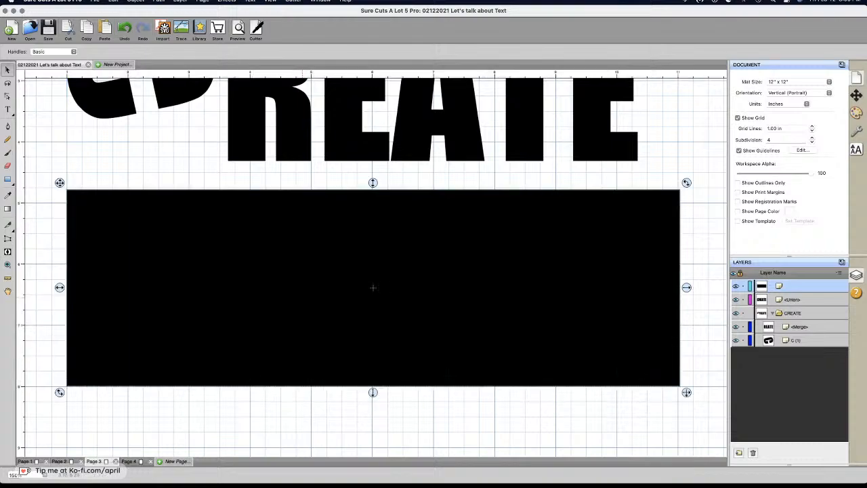
left_click_drag(147, 239, 154, 296)
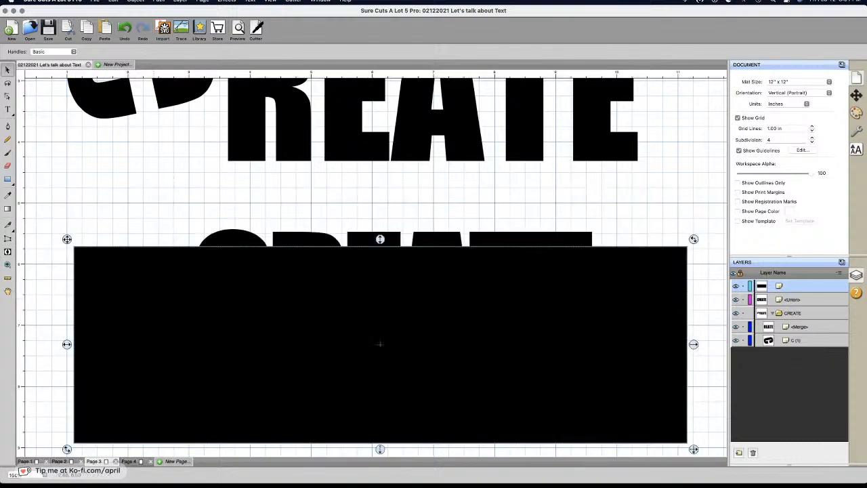
key("Down")
key("Down")
key("Down")
key("Down")
key("Down")
key("Down")
key("Down")
key("Down")
key("Down")
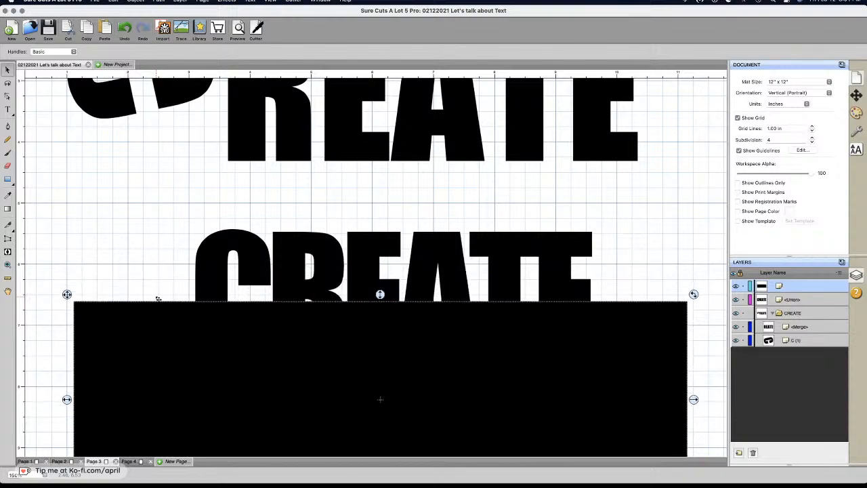
key("Down")
key("Down")
key("Down")
key("Down")
key("Down")
key("Down")
key("Down")
key("Down")
key("Down")
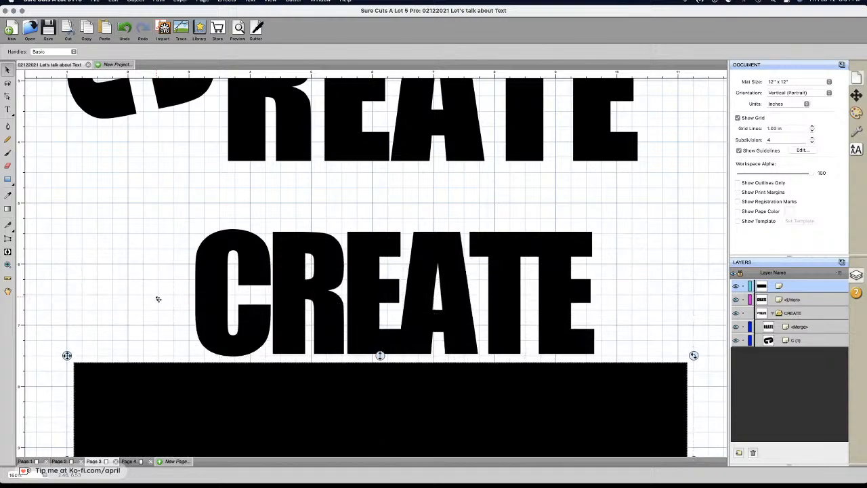
key("Down")
key("Down")
key("Down")
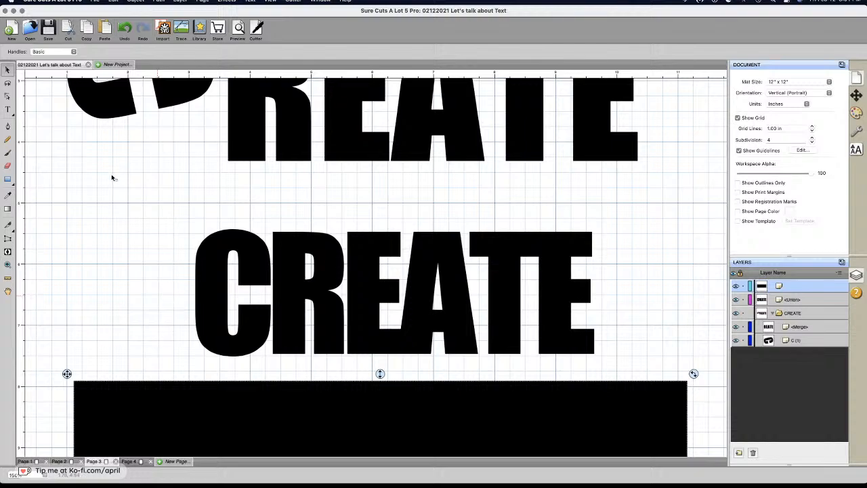
Step: Activate the Stencil Bridge tool, set the bridge size to 0.050 in, and test its width on the blank canvas
left_click(7, 252)
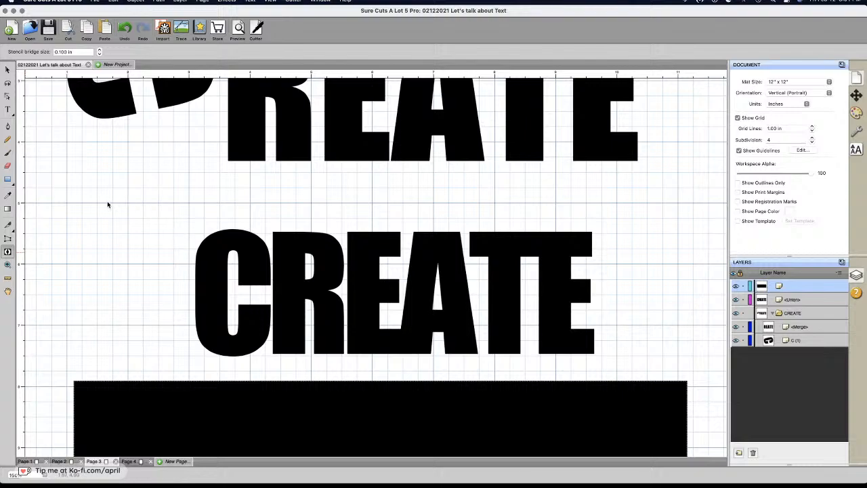
left_click_drag(109, 234, 103, 261)
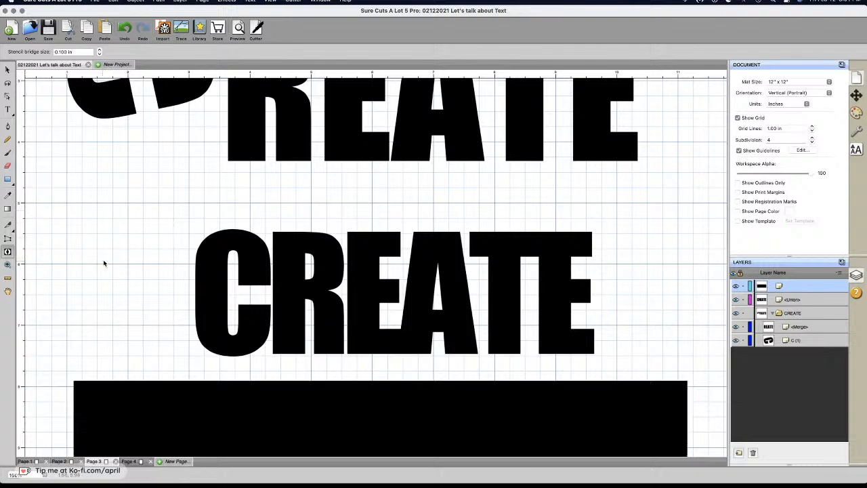
left_click(99, 50)
left_click(99, 50)
left_click(99, 54)
left_click(83, 52)
key("BackSpace")
key("BackSpace")
key("BackSpace")
type("50")
left_click_drag(139, 174, 135, 248)
left_click_drag(68, 51, 60, 52)
type("05")
left_click_drag(77, 177, 79, 259)
Step: Try a diagonal stencil bridge across the upper part of the R in the united CREATE text, and undo it
left_click_drag(305, 251, 321, 216)
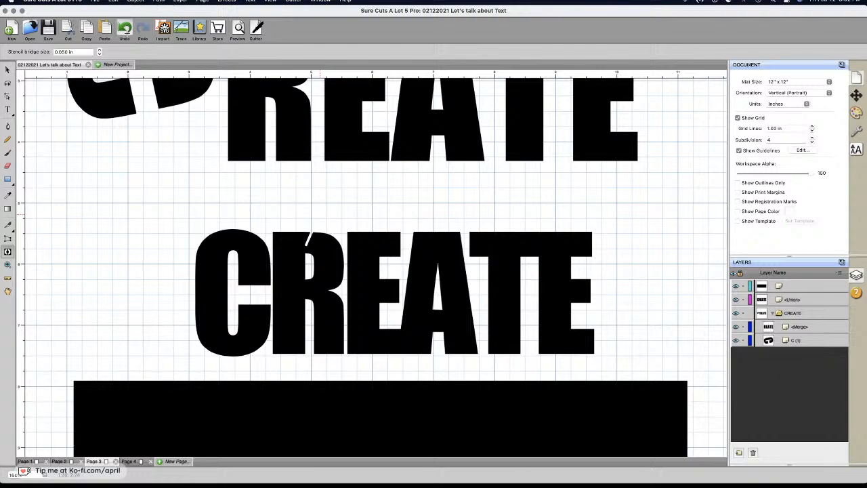
left_click(125, 28)
left_click_drag(105, 199, 104, 296)
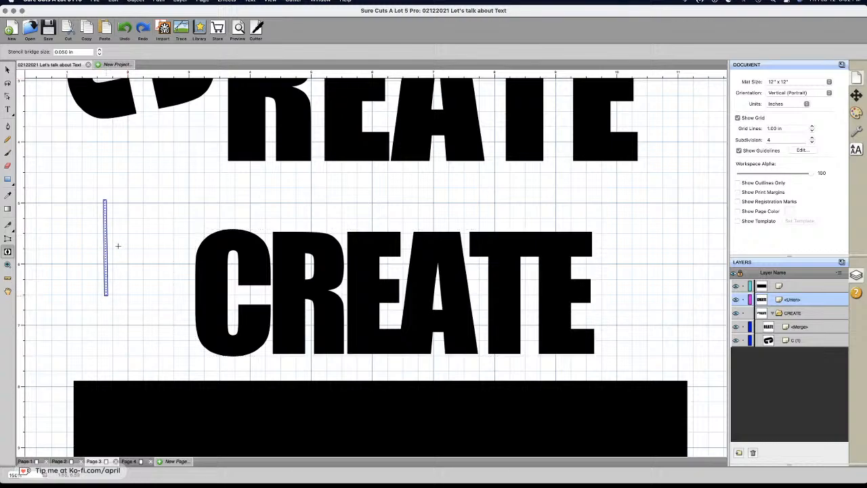
left_click_drag(87, 198, 203, 195)
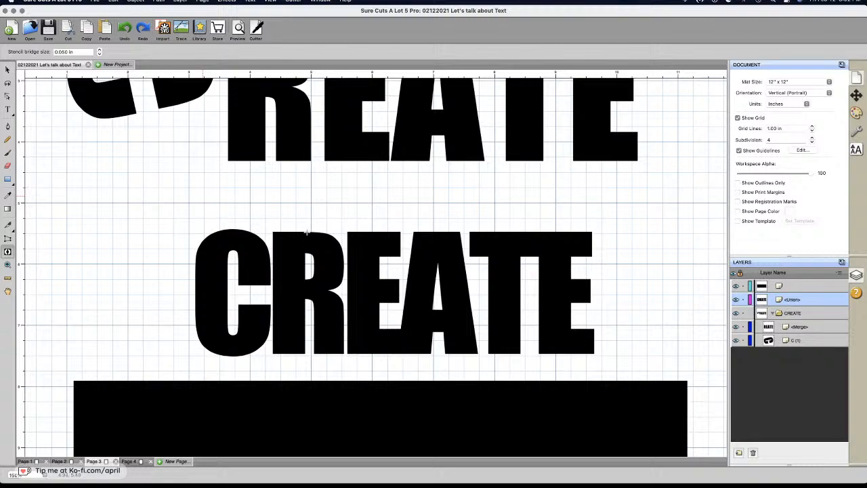
Step: Try stencil bridges through the R and A of the united CREATE text and across the A in the upper text
left_click_drag(306, 222, 307, 294)
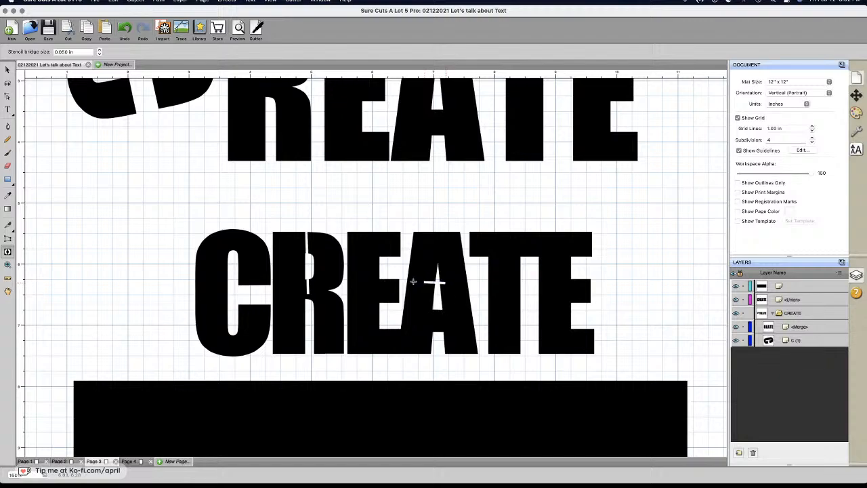
scroll(288, 174, "up", 5)
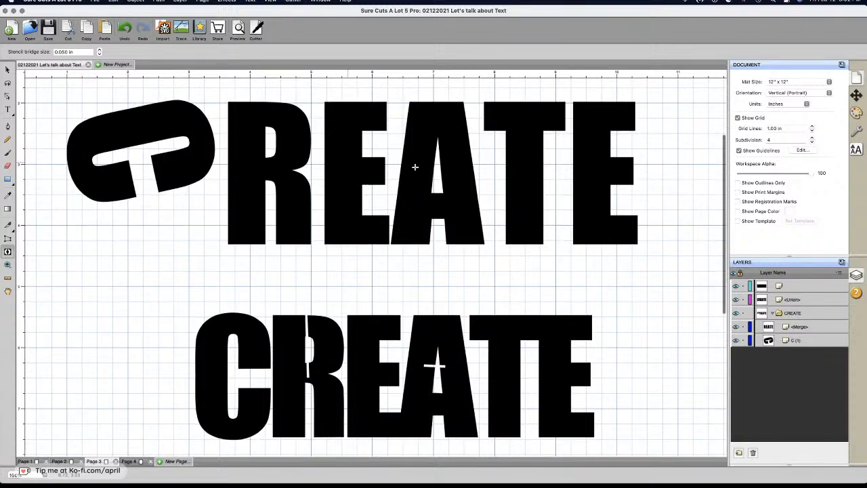
left_click_drag(392, 187, 499, 180)
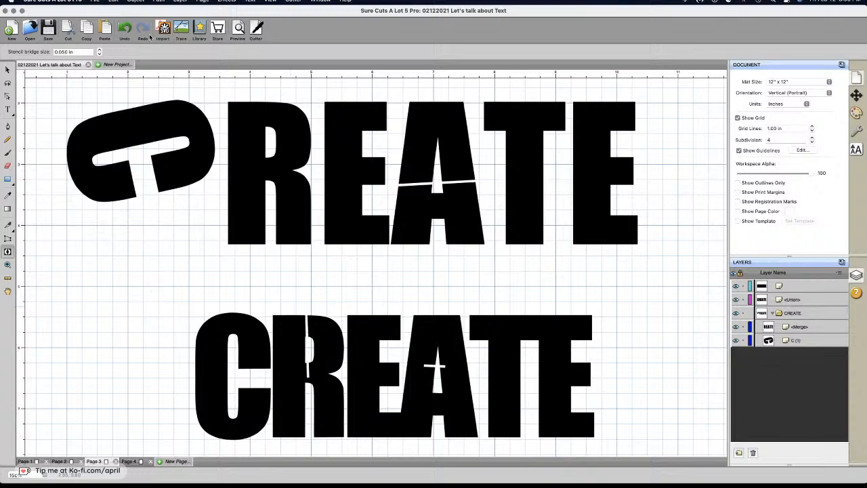
Step: Undo the stencil bridges cut through the R and the two A letters
left_click(125, 30)
left_click(125, 29)
left_click(125, 29)
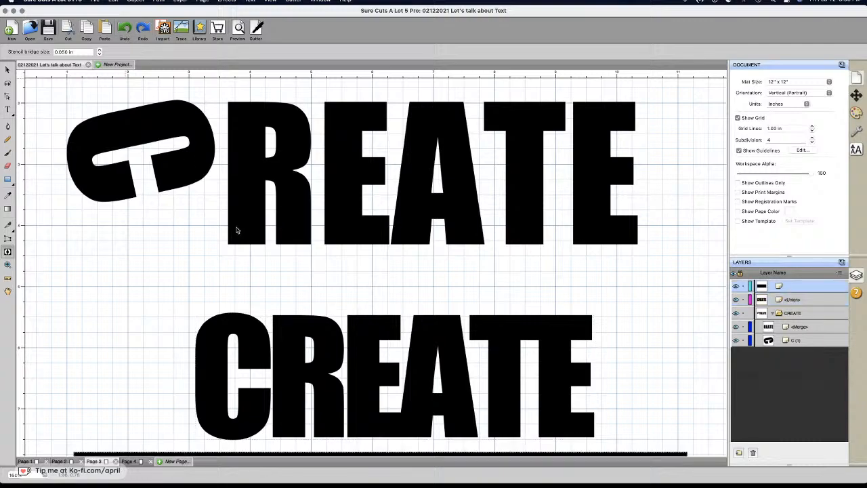
Step: Cut a vertical 0.050 in stencil bridge through the R of the united CREATE text
left_click_drag(310, 285, 310, 432)
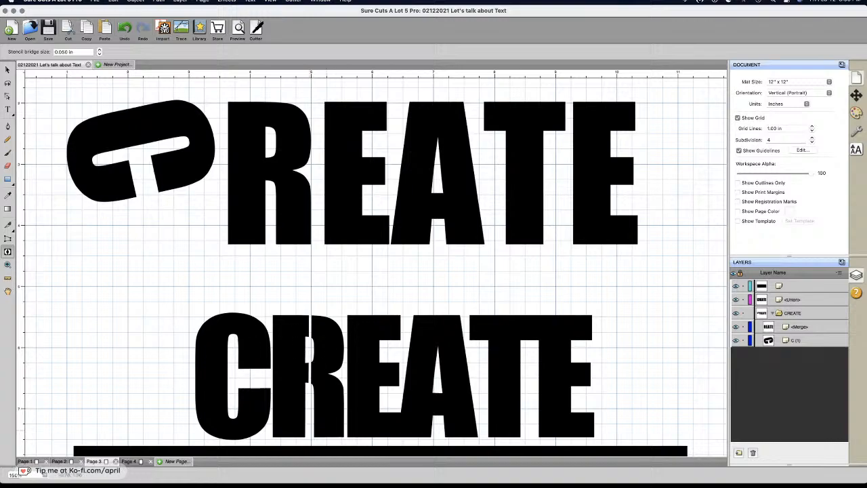
left_click(7, 70)
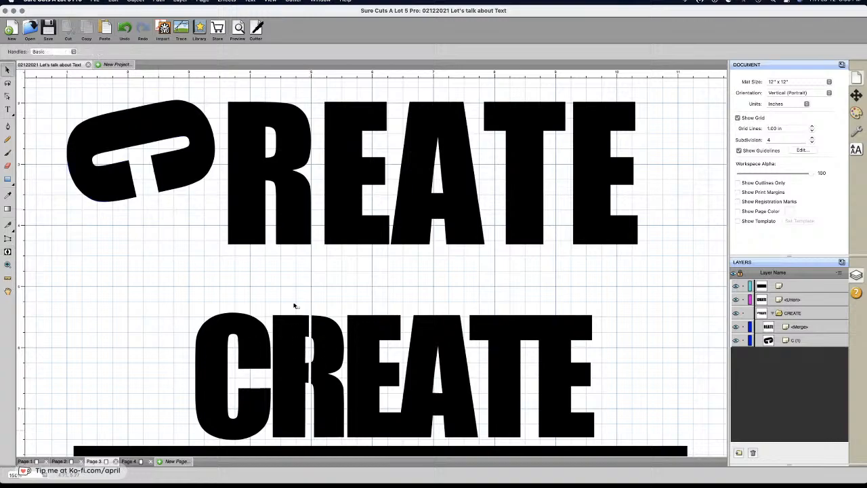
Step: Move the united CREATE text down onto the black rectangle, keeping it inside the rectangle's side and upper edges
scroll(295, 306, "down", 5)
left_click(328, 251)
left_click_drag(328, 251, 331, 407)
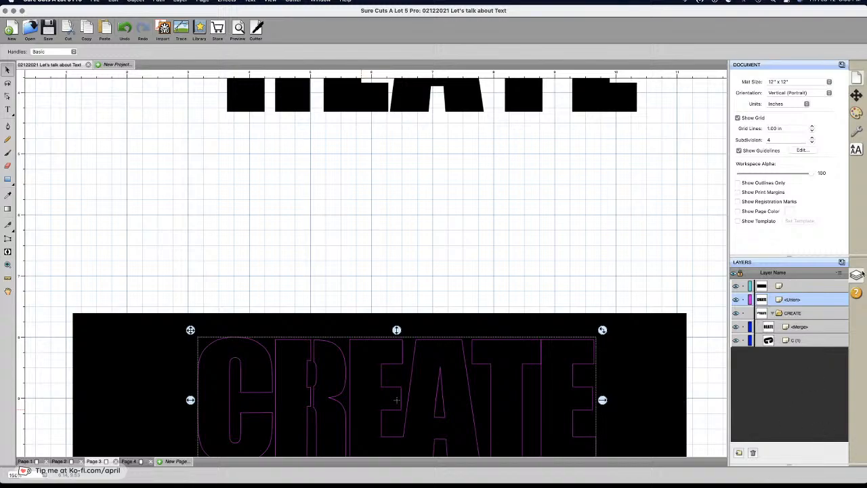
Step: Try selecting the black rectangle and the united CREATE text through their layers
left_click(686, 327)
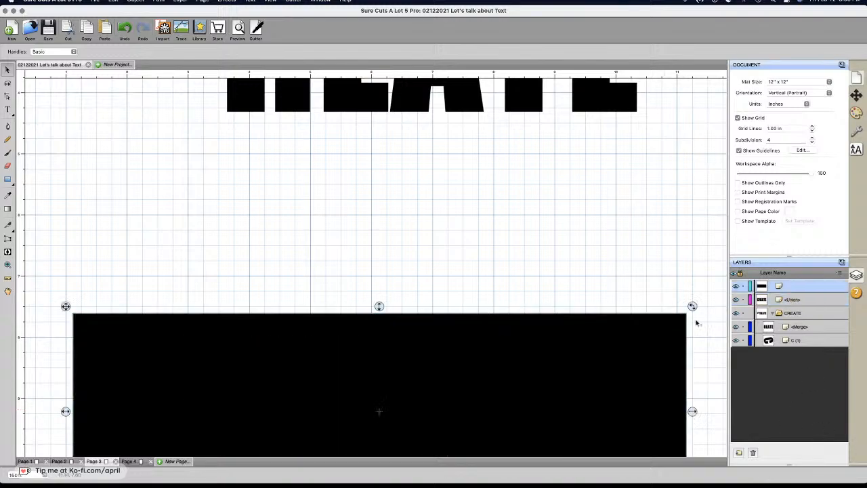
left_click(790, 299)
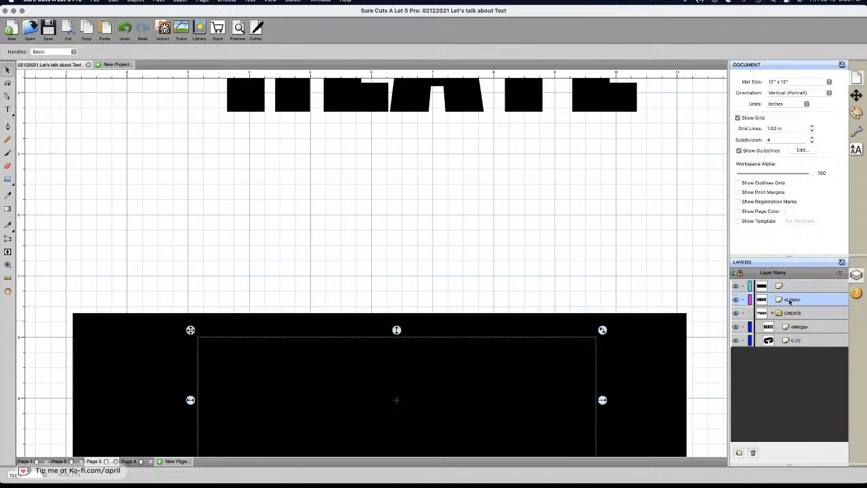
left_click(786, 285)
left_click(791, 301)
Step: Restore the shifted project window to fill the screen and deselect the united CREATE text
left_click_drag(1, 252, 287, 328)
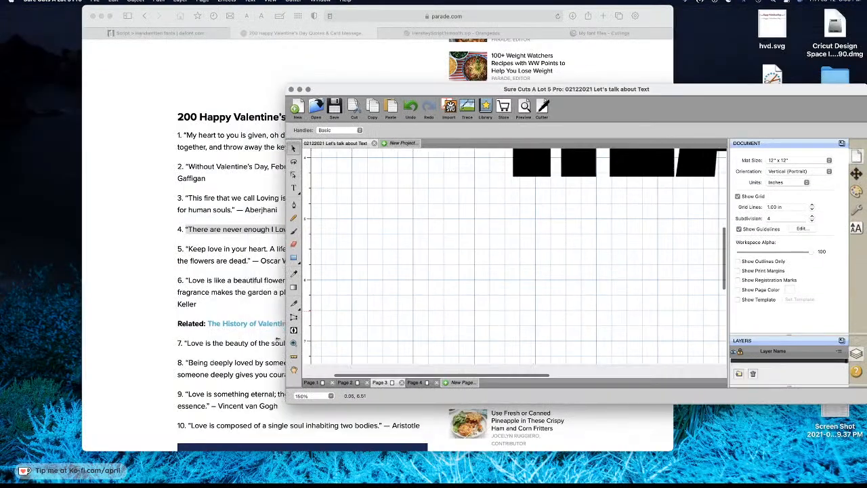
double_click(664, 89)
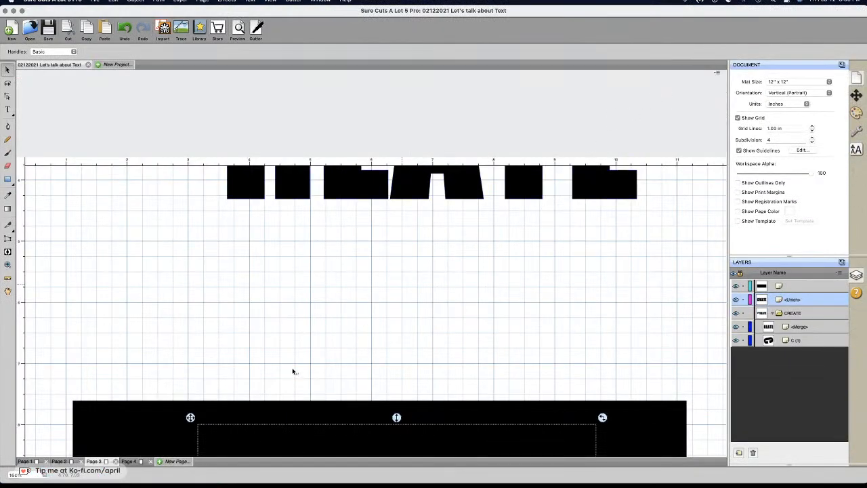
left_click(292, 367)
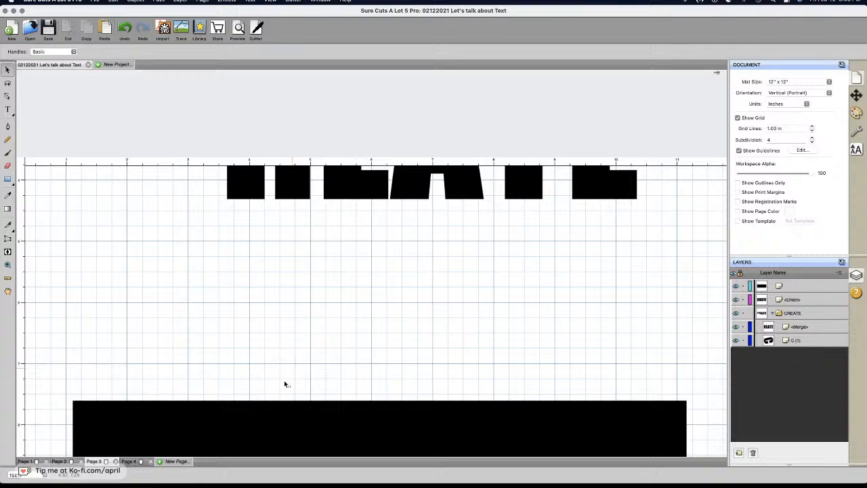
scroll(285, 380, "down", 5)
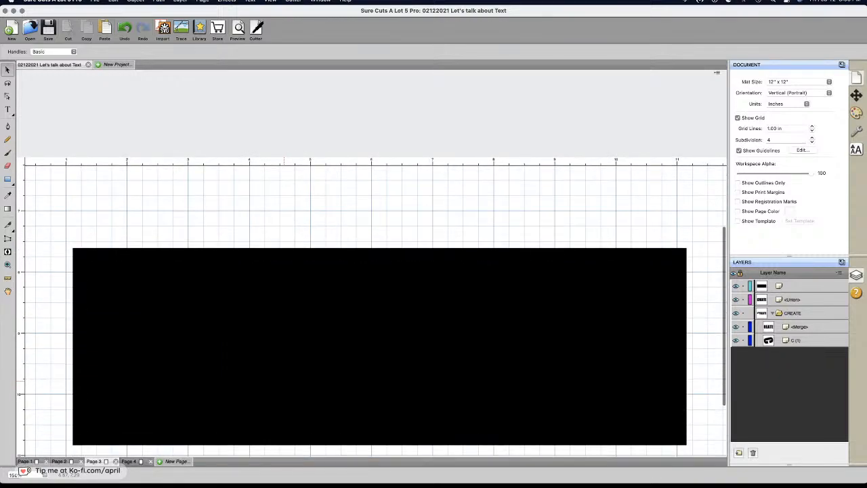
Step: Subtract the welded CREATE lettering from the black rectangle on Page 3 with Front Minus Back
scroll(289, 379, "down", 5)
scroll(288, 379, "up", 5)
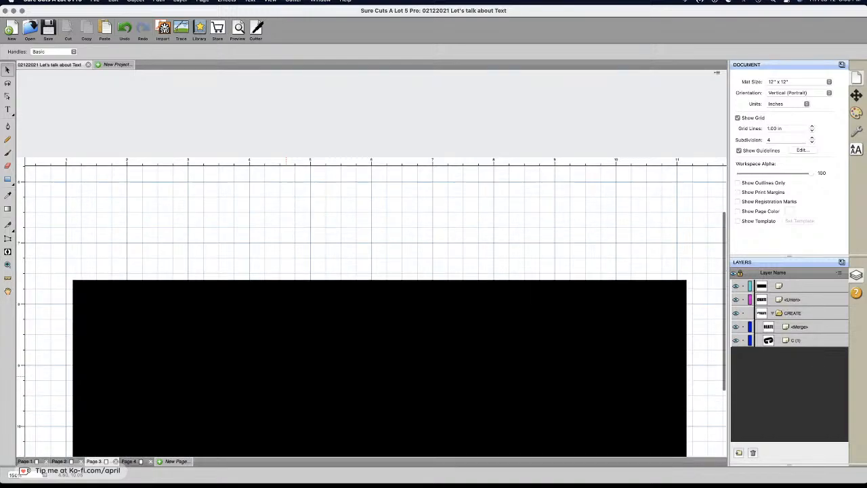
scroll(371, 310, "down", 1)
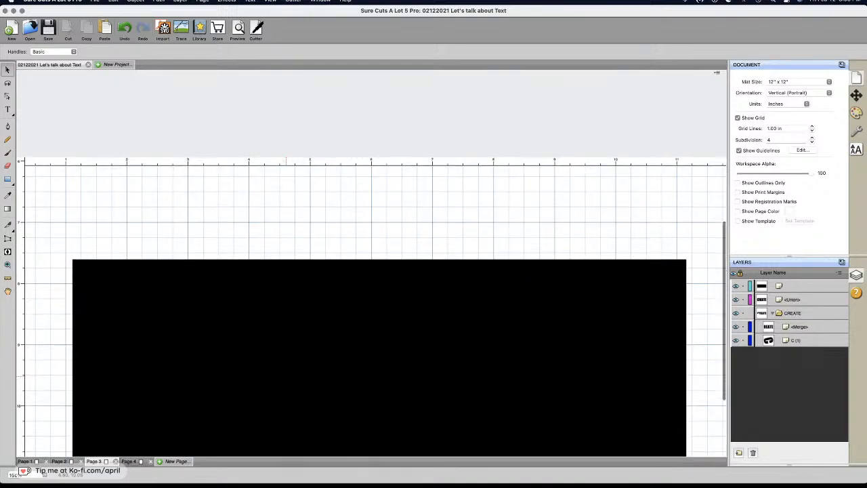
scroll(371, 310, "down", 2)
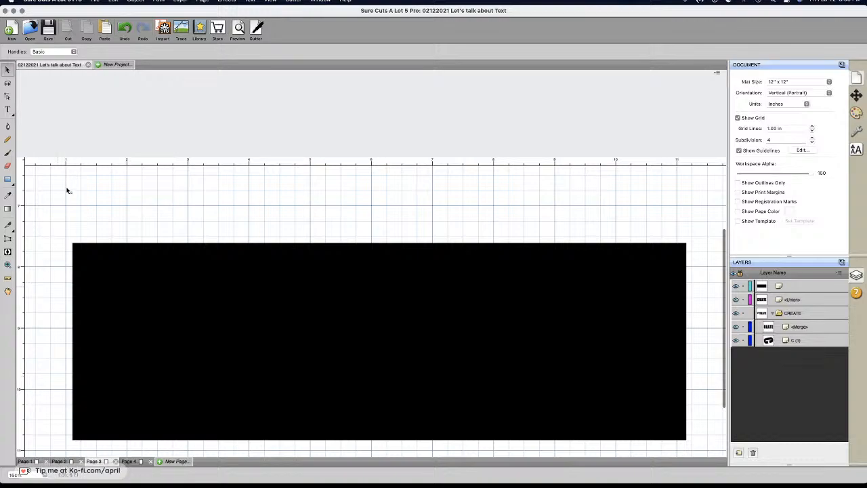
left_click(146, 288)
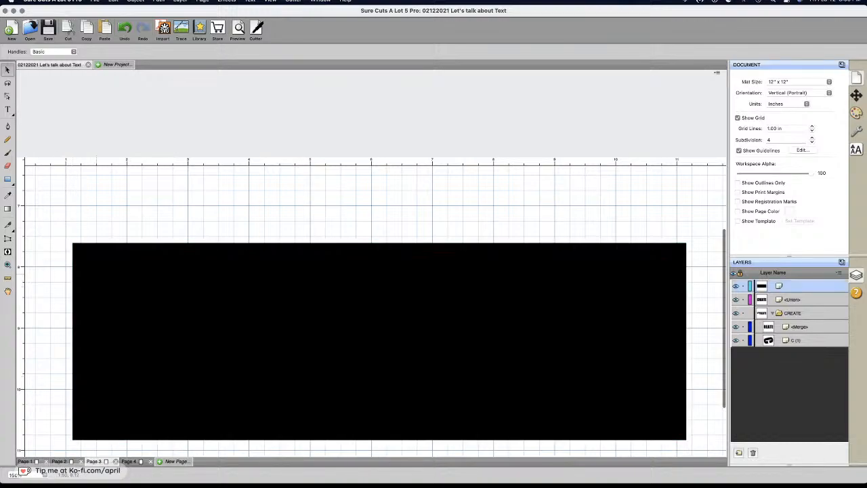
left_click(821, 300, "shift")
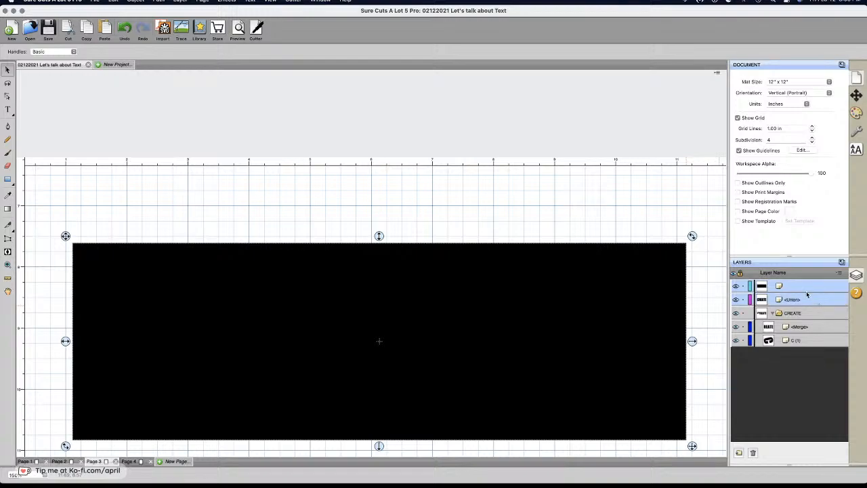
left_click(160, 1)
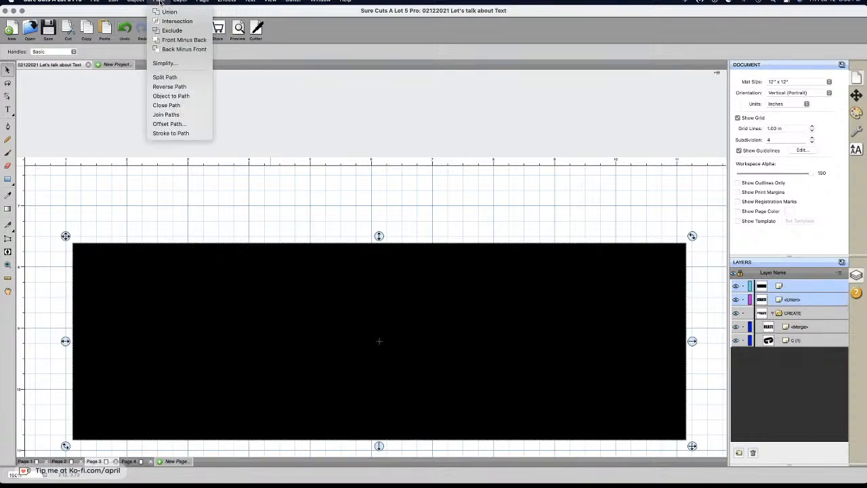
left_click(170, 44)
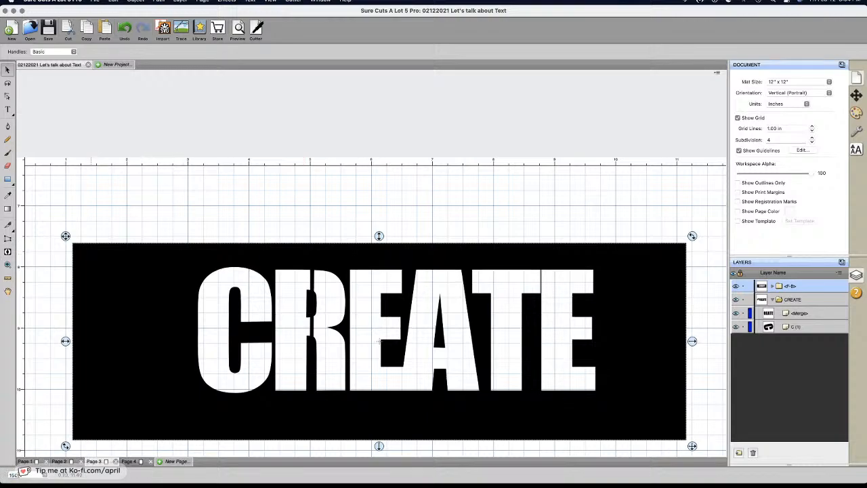
Step: Set the stencil bridge size to 0.800 in and cut a vertical bridge on each side of the knocked-out CREATE lettering
left_click(14, 475)
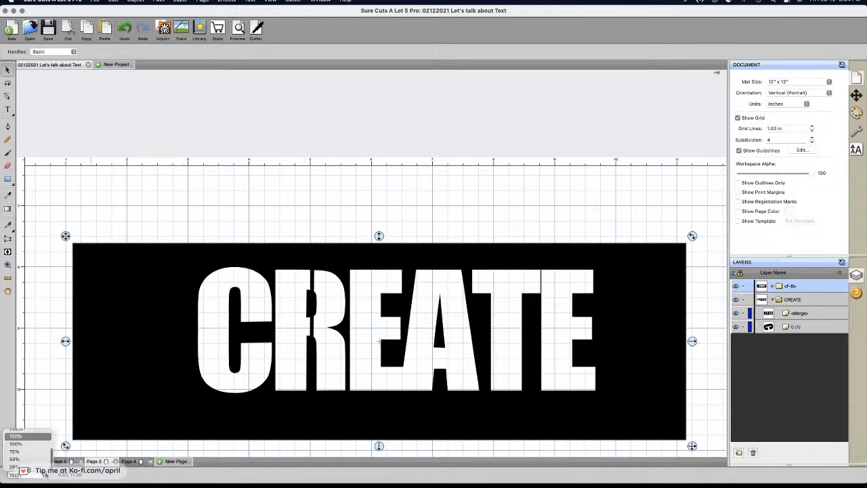
left_click(16, 452)
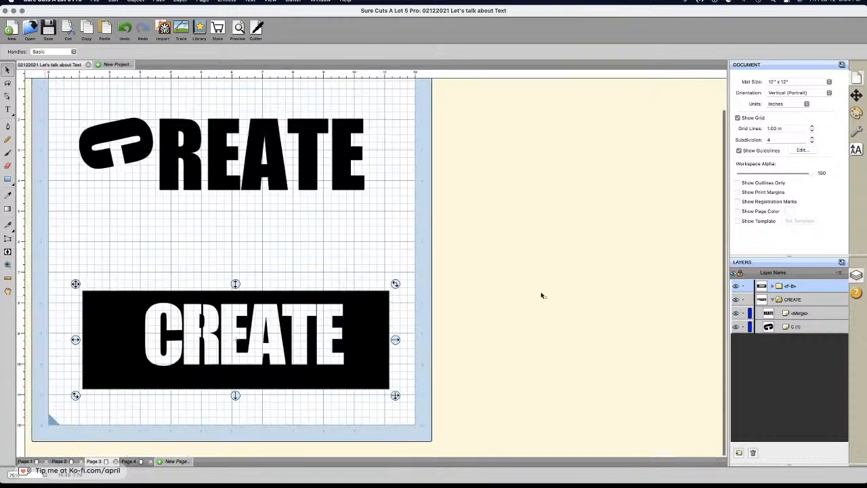
left_click(351, 254)
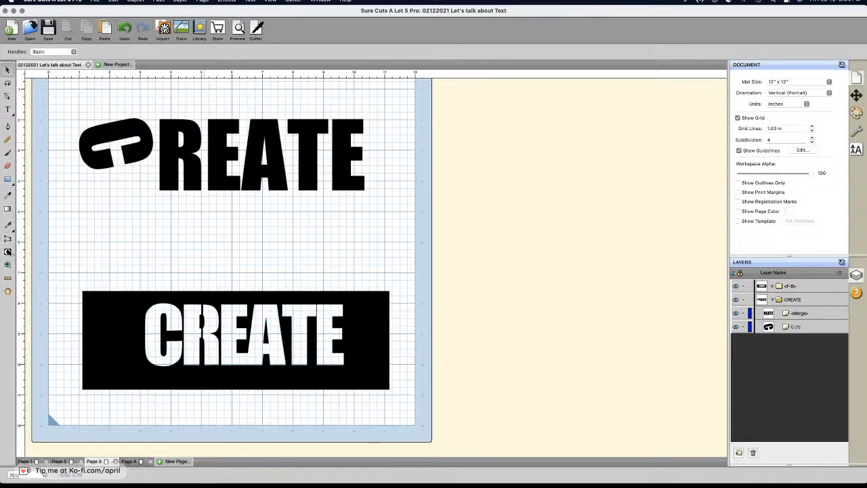
left_click(8, 251)
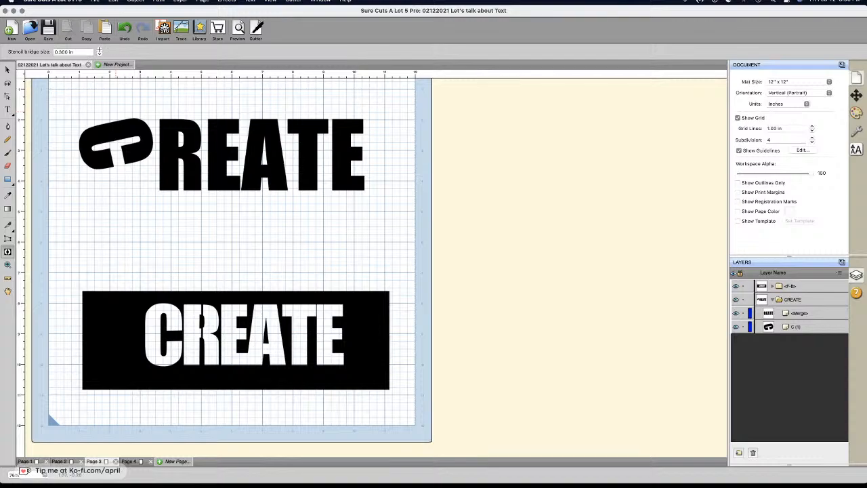
left_click_drag(123, 275, 125, 351)
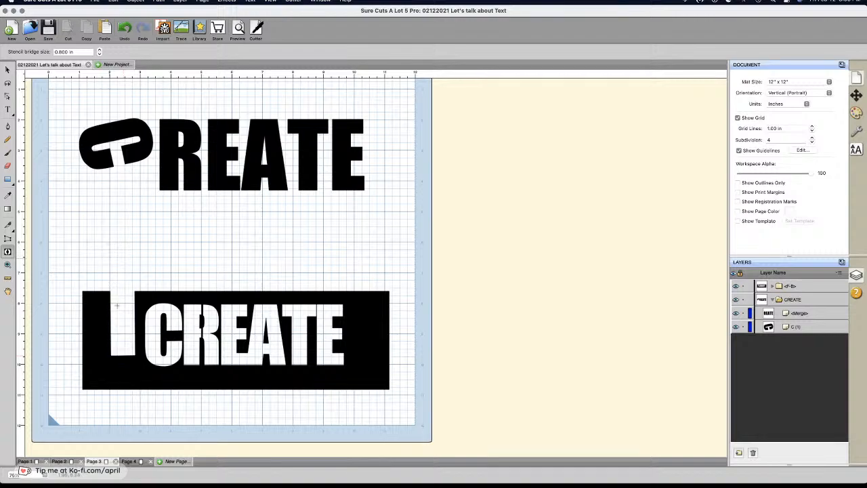
left_click_drag(373, 255, 374, 364)
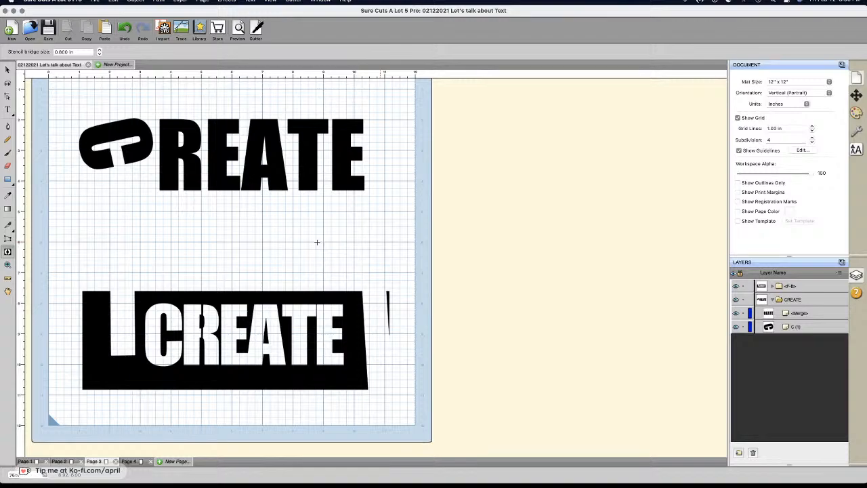
Step: Switch to Page 4 with the Happy Valentines Day designs
left_click(179, 462)
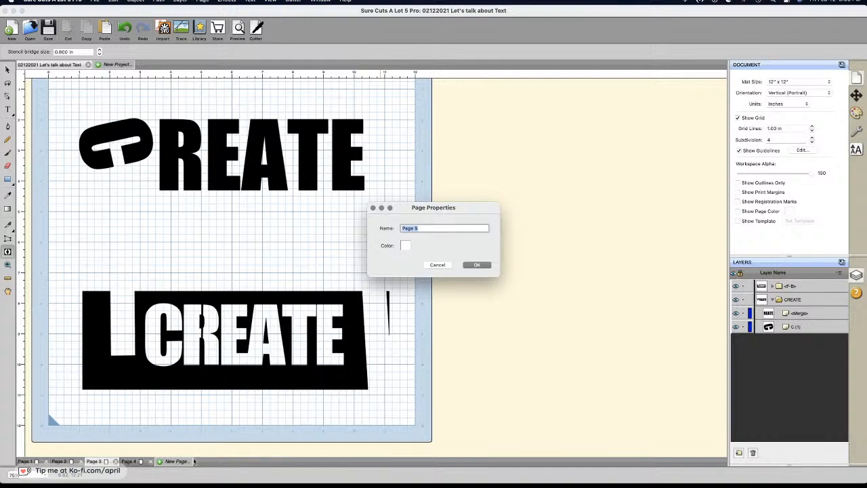
left_click(441, 265)
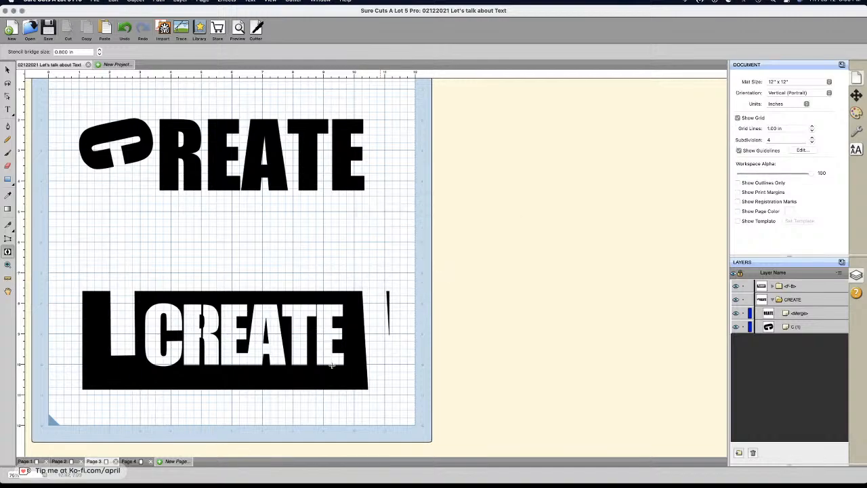
left_click(128, 461)
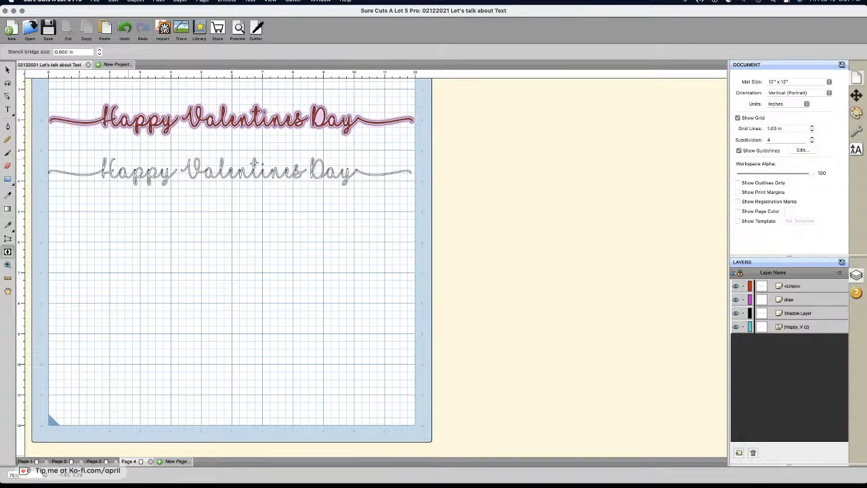
Step: Switch to the browser and view the Cutlings font files page and the HersheyScript1smooth.zip download page
key("super+Tab")
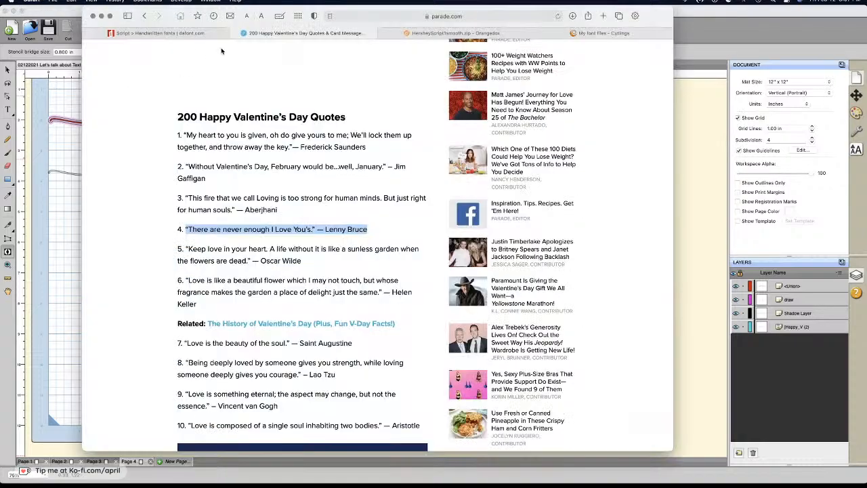
left_click(584, 33)
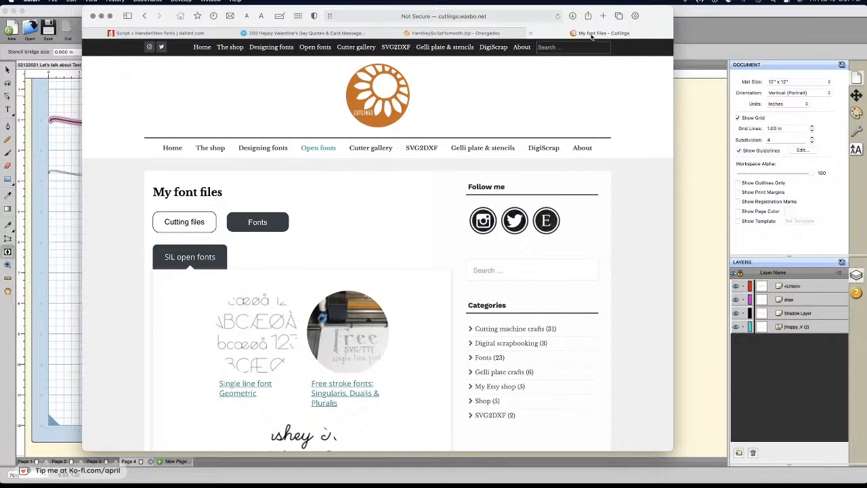
left_click(458, 35)
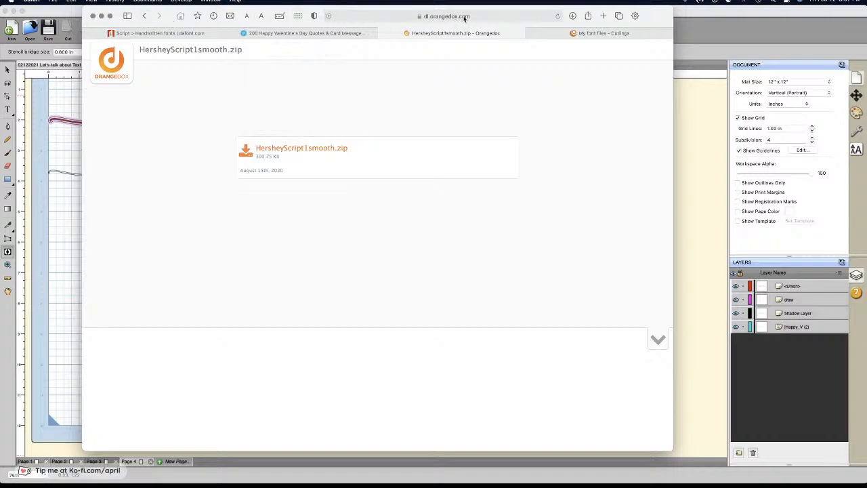
Step: Load the Crazy About Thin Fonts Bundle page on letteringdelights.com and examine the fonts included in the bundle
left_click(464, 18)
left_click(431, 218)
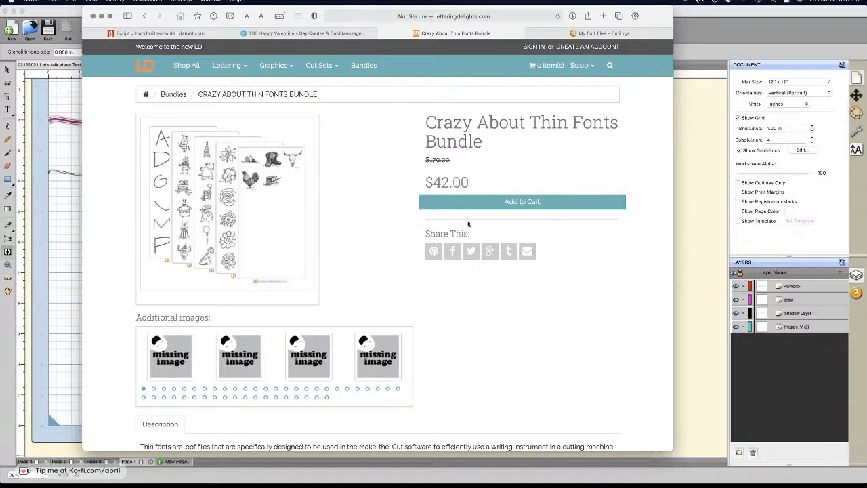
scroll(435, 317, "down", 5)
scroll(434, 318, "down", 2)
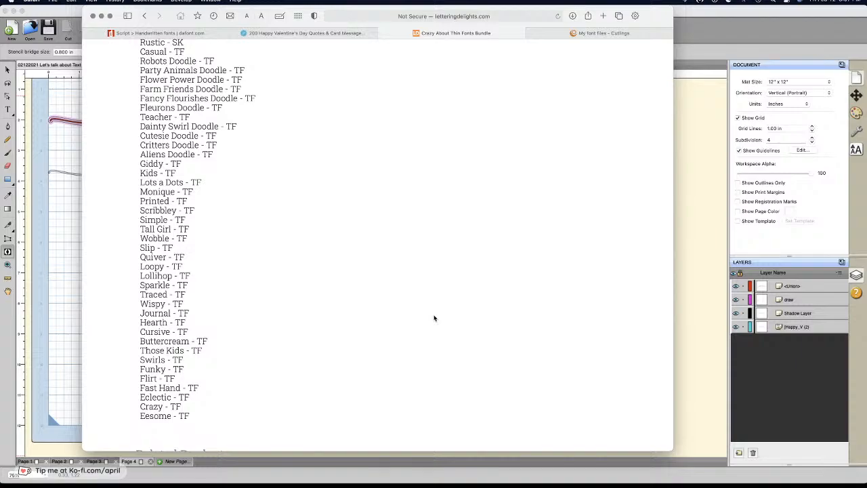
scroll(175, 307, "up", 1)
scroll(175, 306, "up", 5)
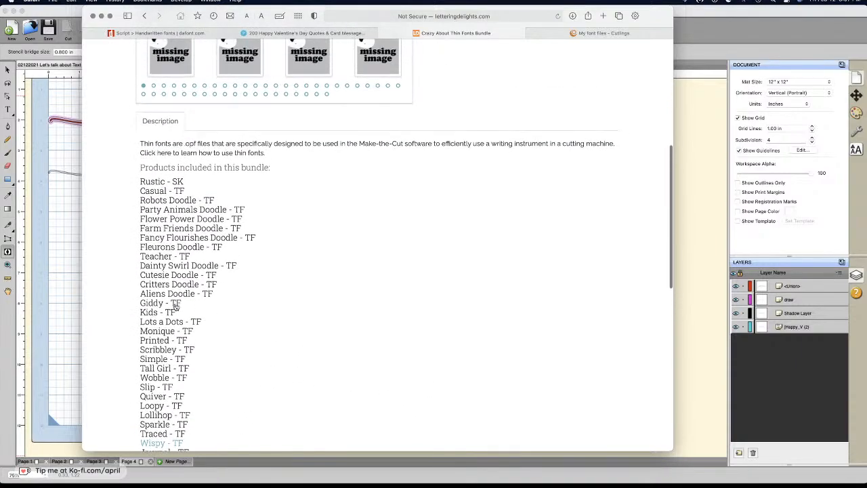
scroll(187, 306, "down", 5)
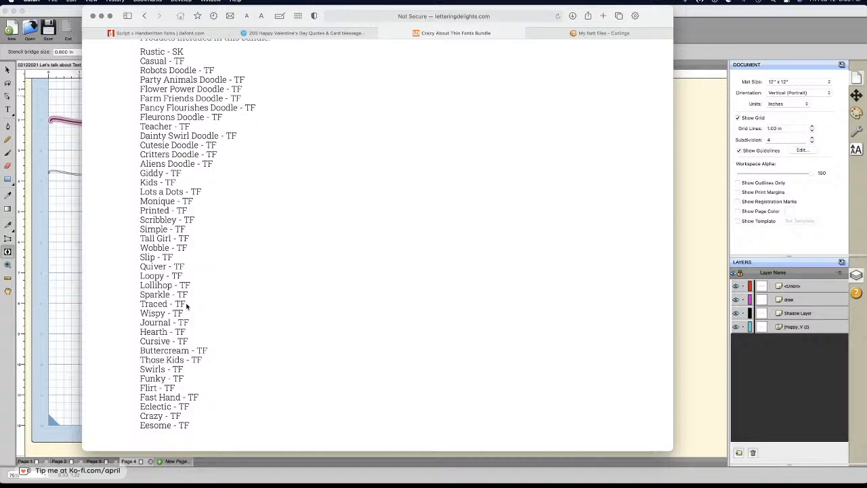
Step: Return to the Cutlings font files page and move the browser window off the design workspace
left_click(621, 33)
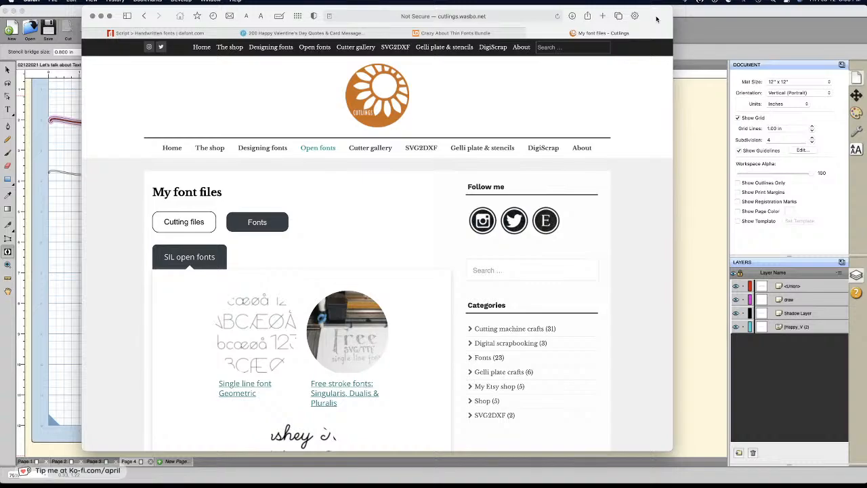
left_click_drag(655, 19, 2, 29)
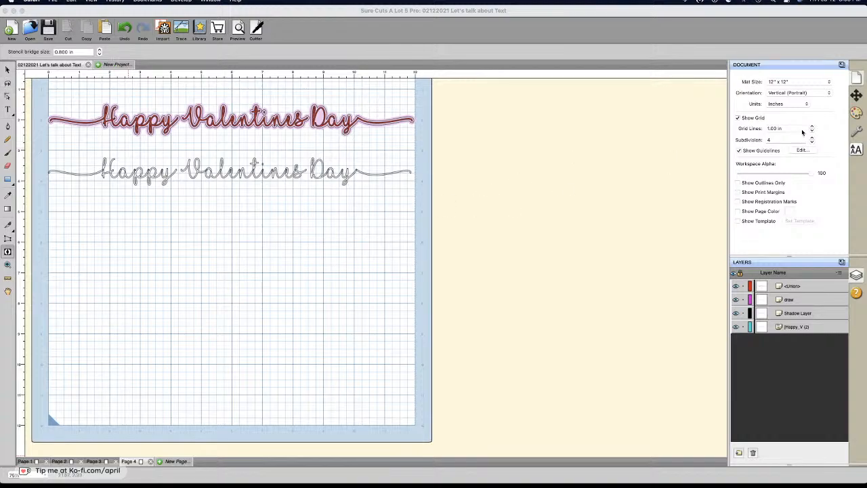
Step: Select the outlined Happy Valentines Day text below the red version and show its style settings
left_click(857, 130)
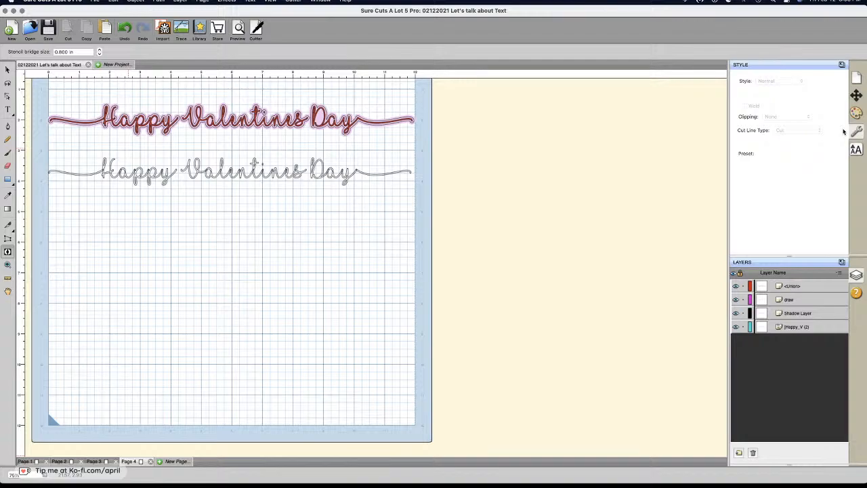
left_click(315, 169)
left_click(8, 70)
left_click(223, 175)
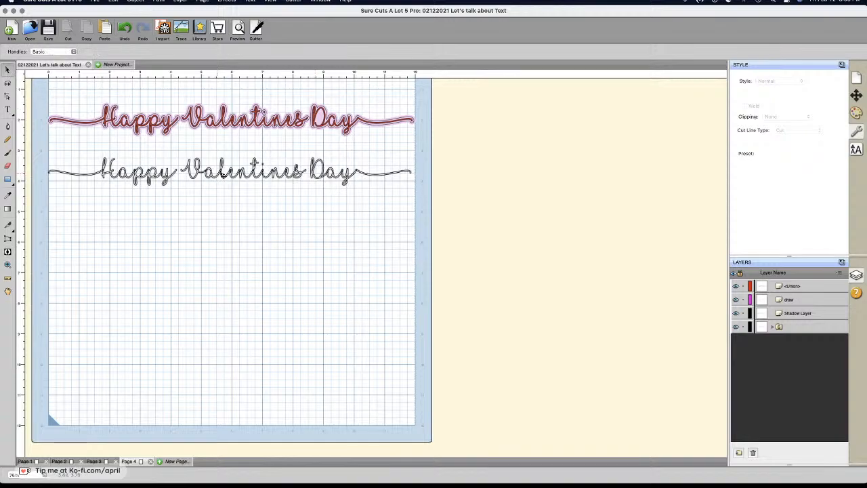
left_click(222, 175)
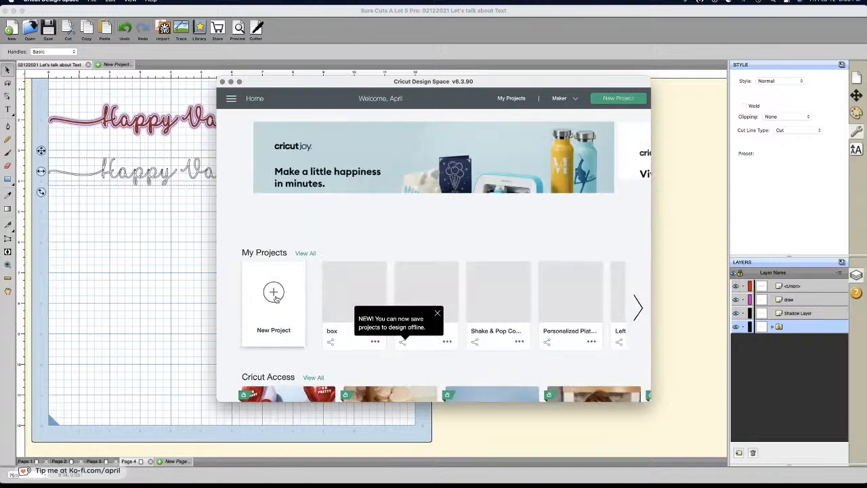
Step: Start a new project in Cricut Design Space and add a two-line text object reading CREATE and create
left_click(277, 295)
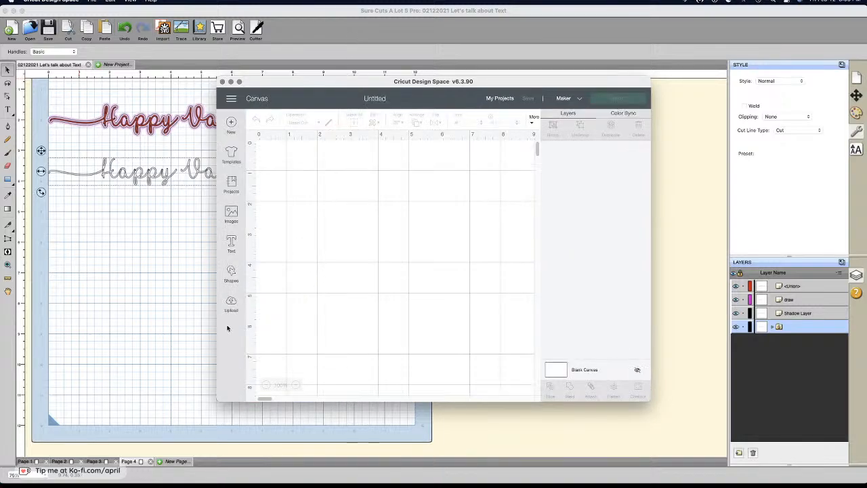
left_click(231, 245)
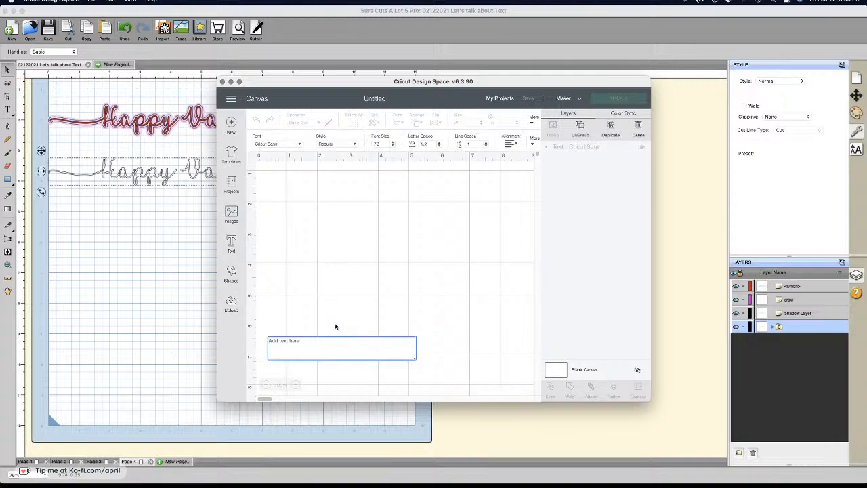
type("CREAT")
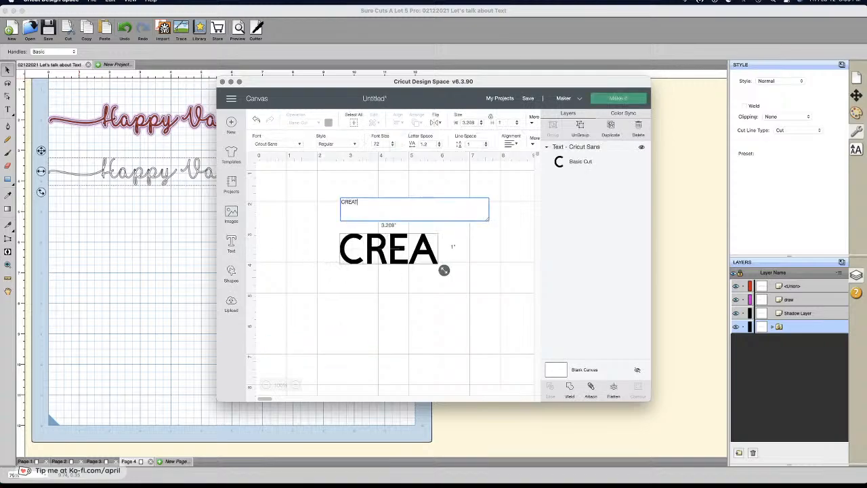
type("E ")
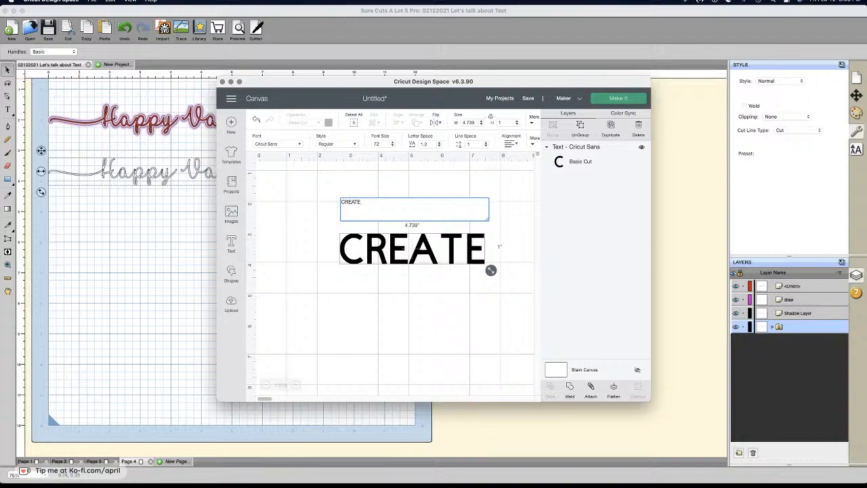
type("C")
key("BackSpace")
type("create")
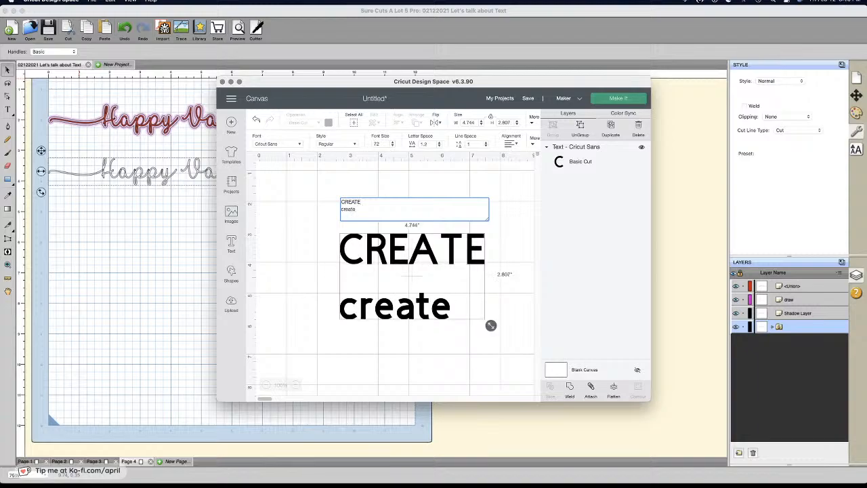
Step: Search the system fonts for hershey with the Writing filter applied
left_click(277, 145)
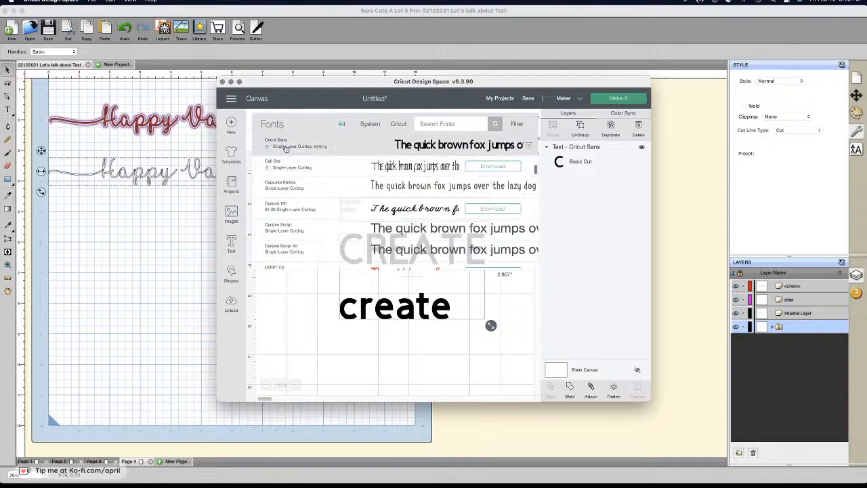
left_click(371, 124)
left_click(440, 123)
type("hershey")
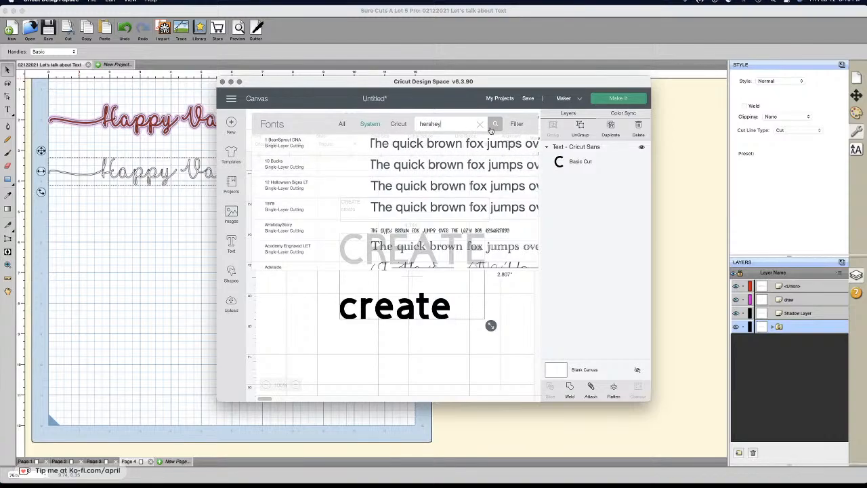
left_click(516, 126)
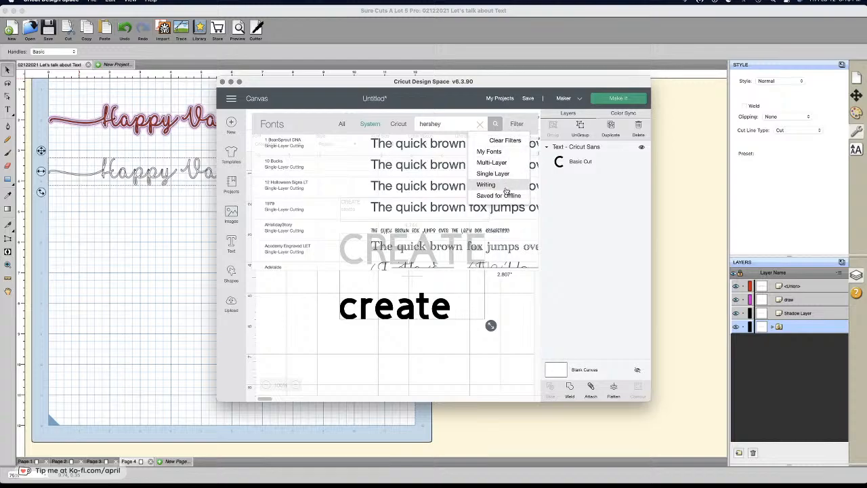
left_click(505, 190)
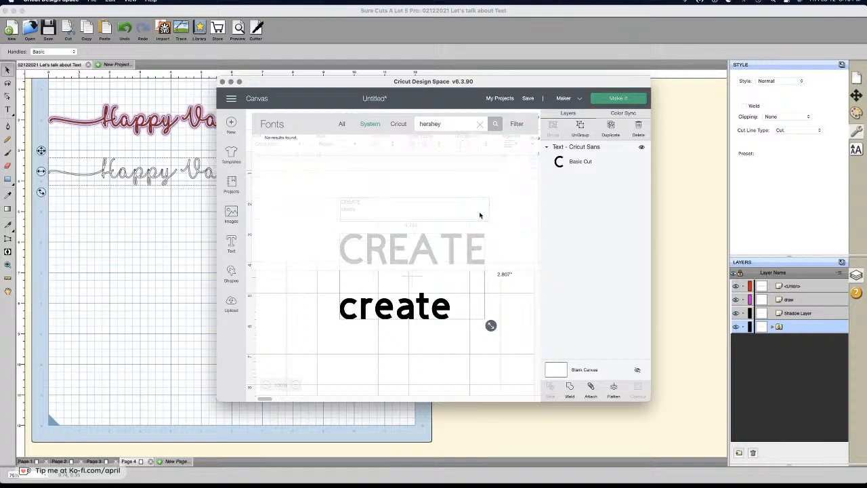
left_click(370, 342)
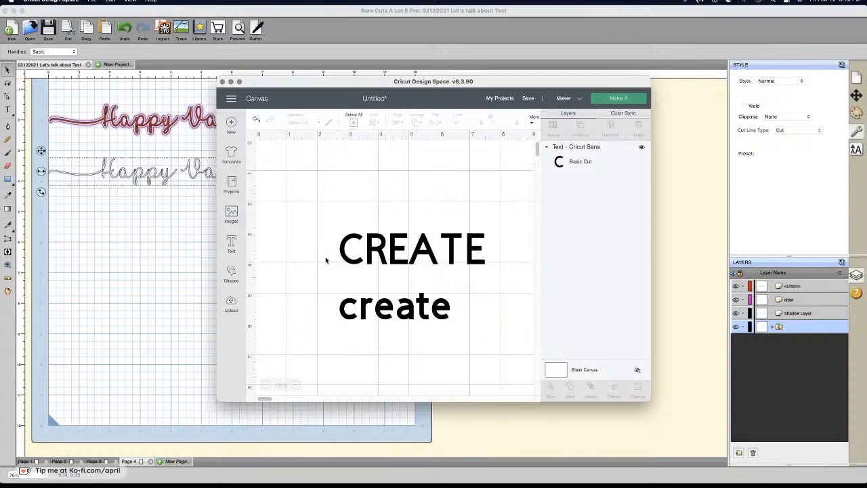
Step: Select the CREATE/create text and change its style from cut lettering to Writing
left_click(366, 247)
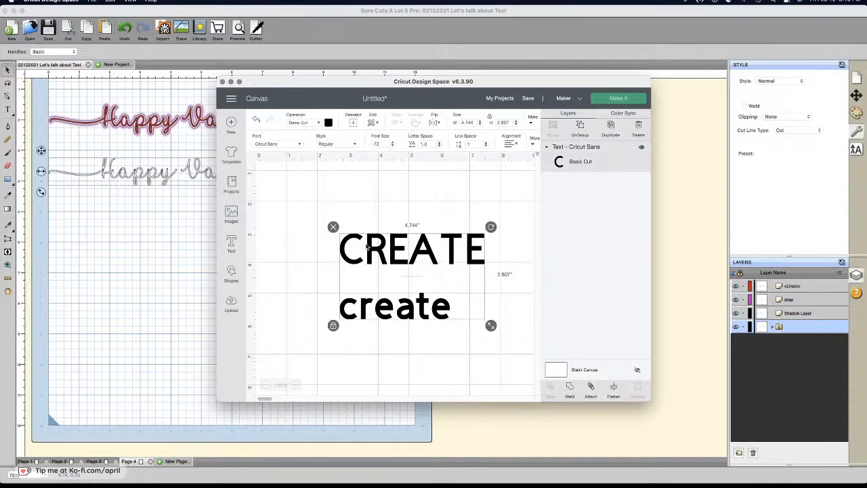
left_click(274, 149)
left_click(305, 303)
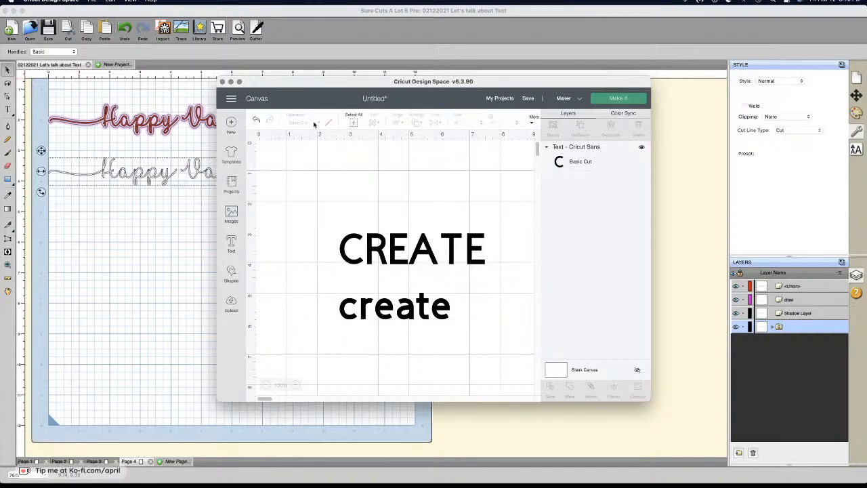
left_click(392, 244)
left_click(328, 144)
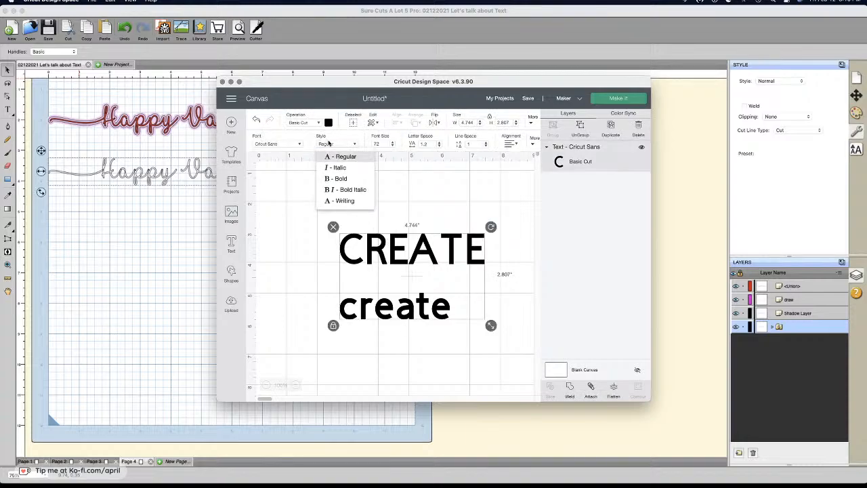
left_click(344, 201)
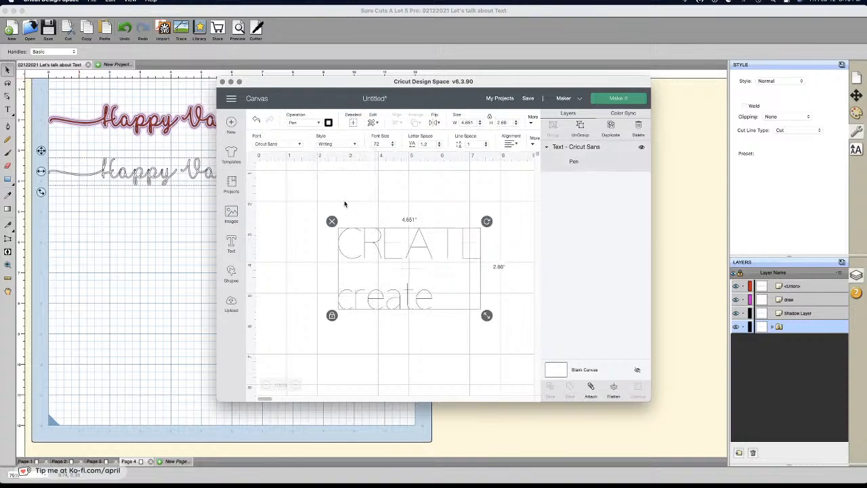
Step: Search the system fonts for hersh, and maximize the Design Space window
left_click(298, 144)
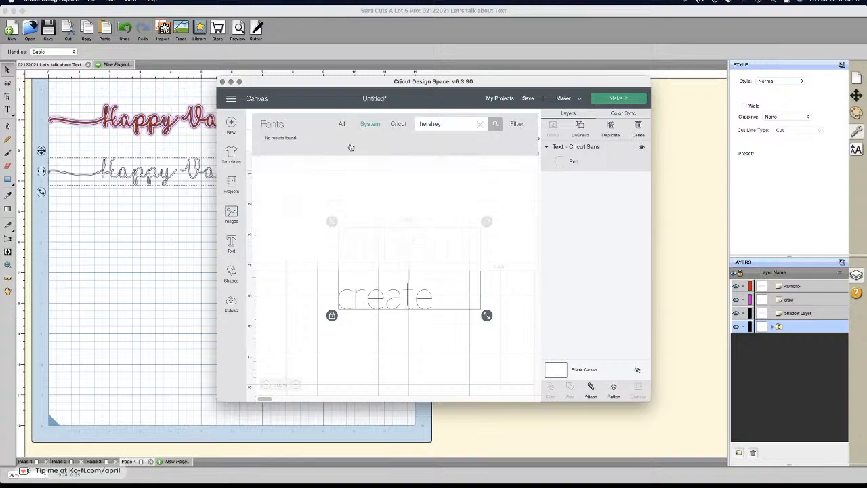
left_click_drag(442, 124, 421, 124)
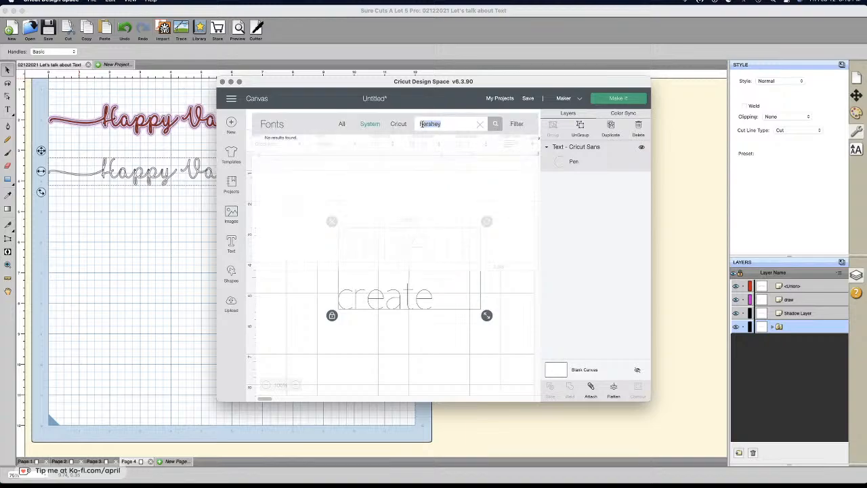
type("her")
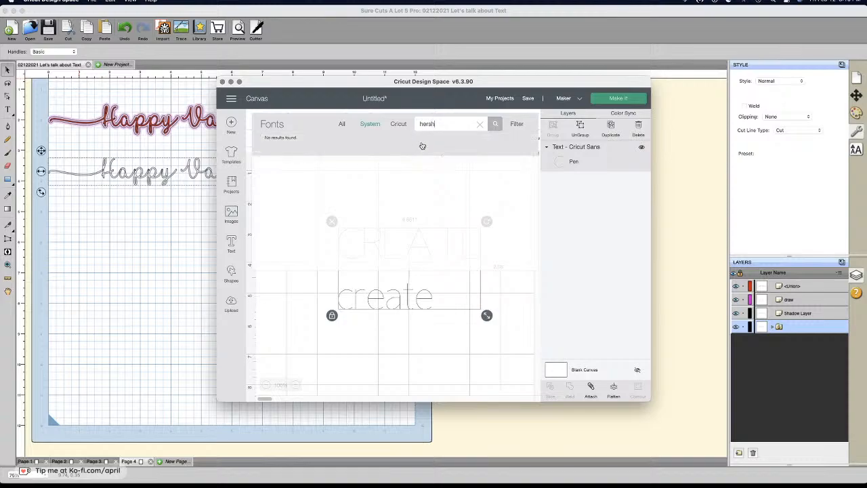
double_click(502, 85)
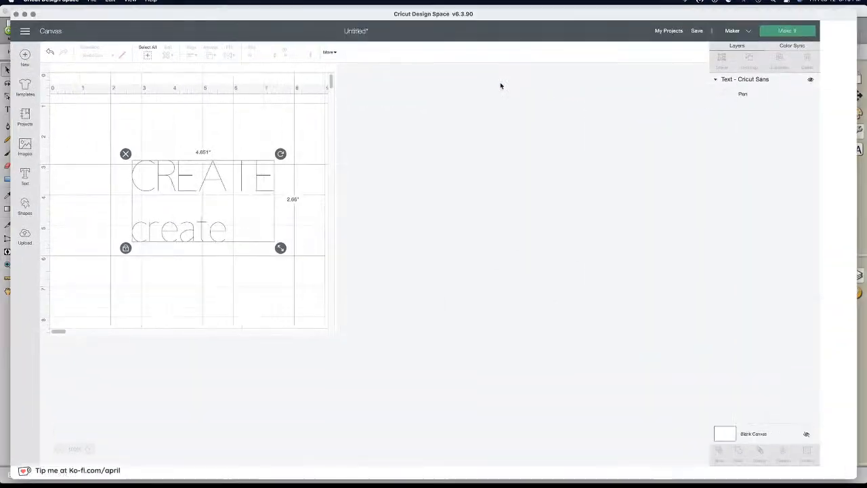
left_click(303, 175)
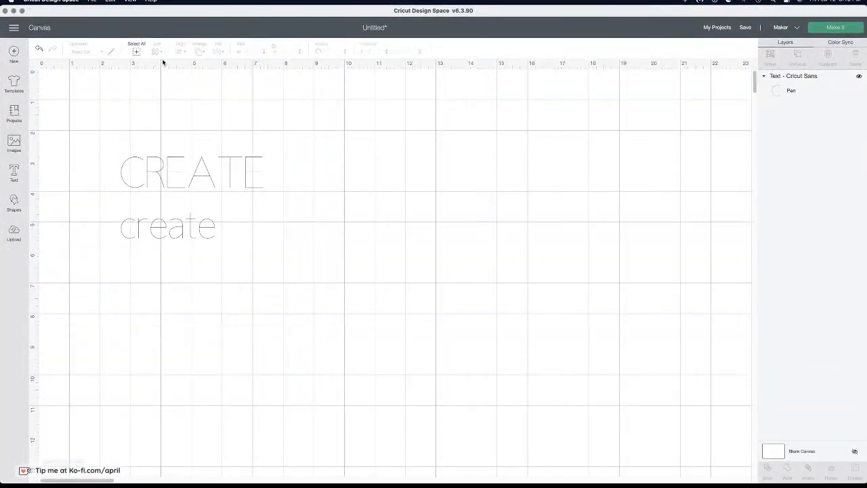
Step: Search all fonts for hershey with the filters cleared, and apply HersheyScript1smooth to the two-line text
left_click(132, 188)
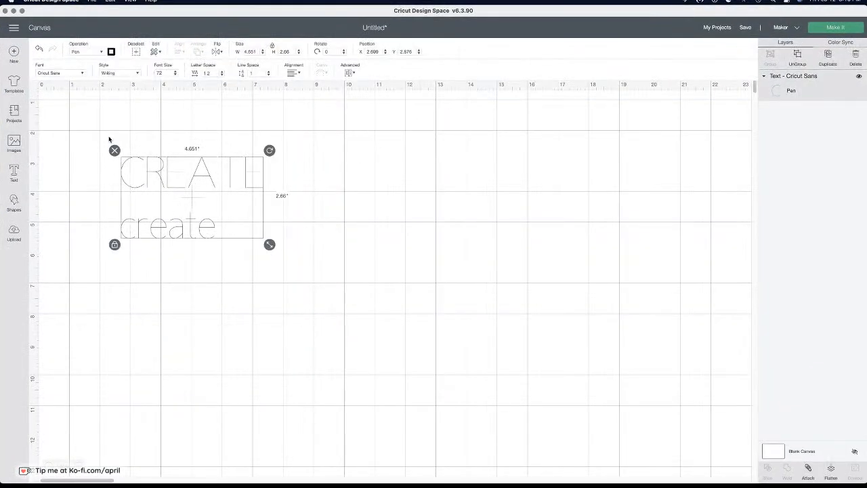
left_click(66, 74)
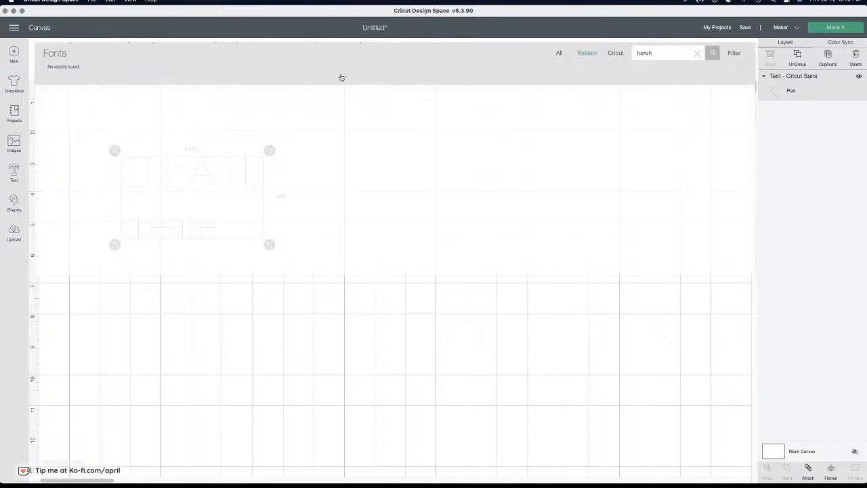
left_click(560, 54)
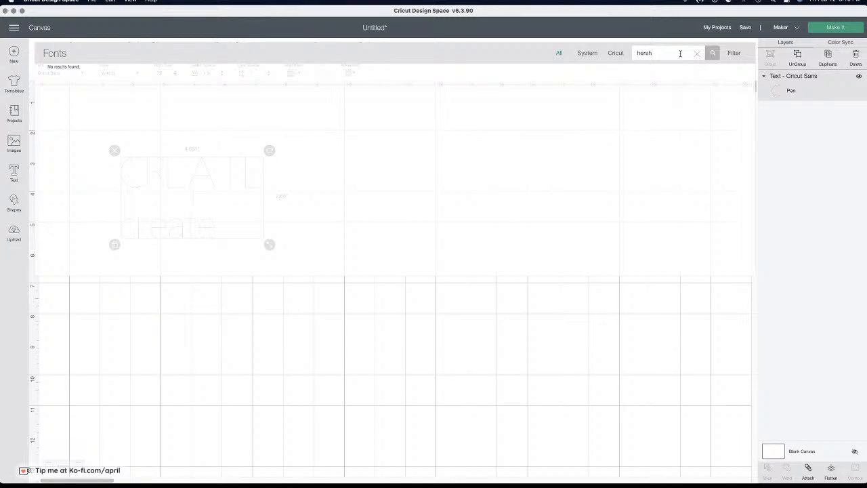
type("ey")
left_click(735, 54)
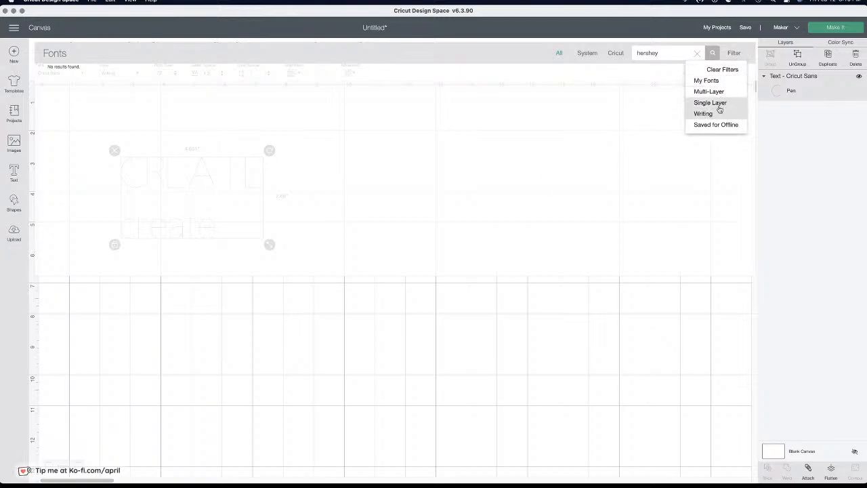
left_click(722, 70)
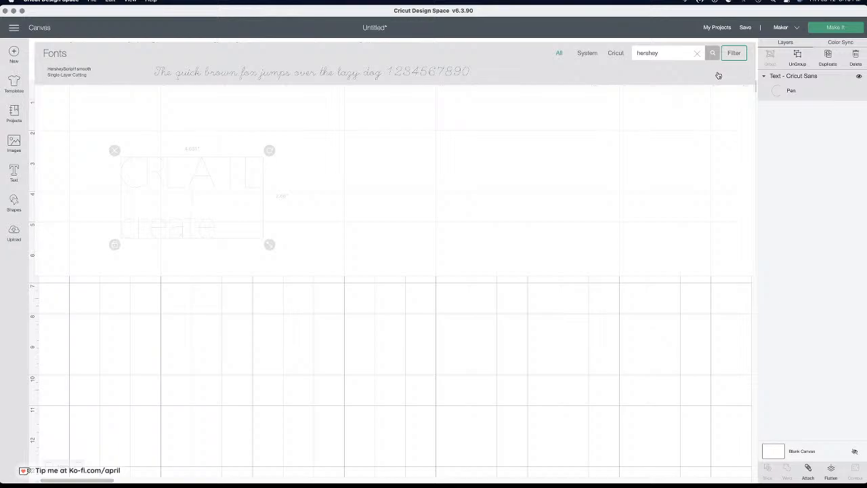
left_click(420, 80)
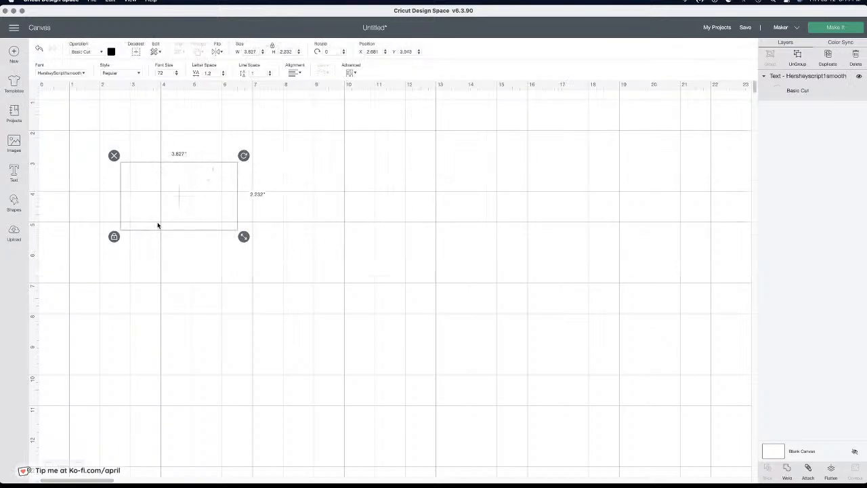
Step: Enlarge the two-line script text to about 11.7 in wide and set its operation to Pen
left_click_drag(244, 237, 505, 345)
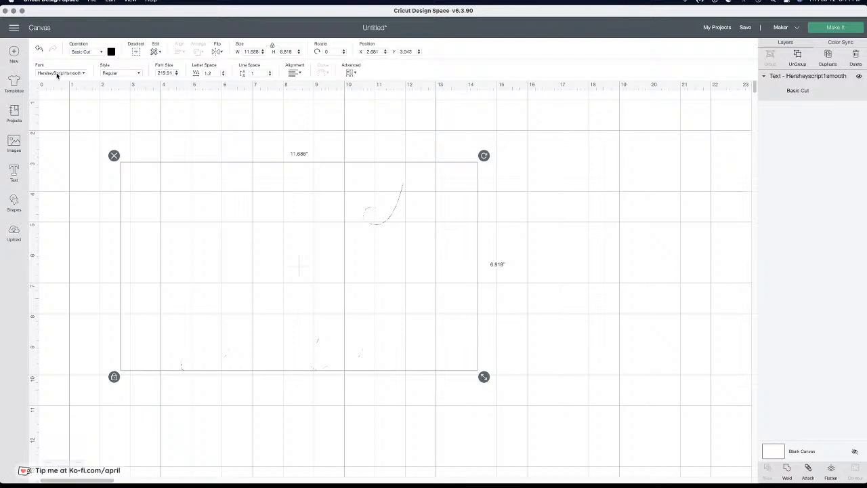
left_click(106, 73)
left_click(106, 73)
left_click(98, 52)
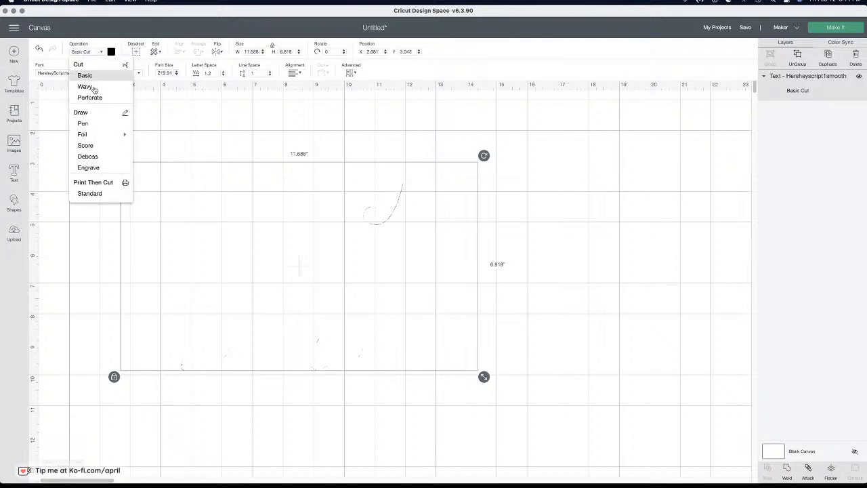
left_click(94, 125)
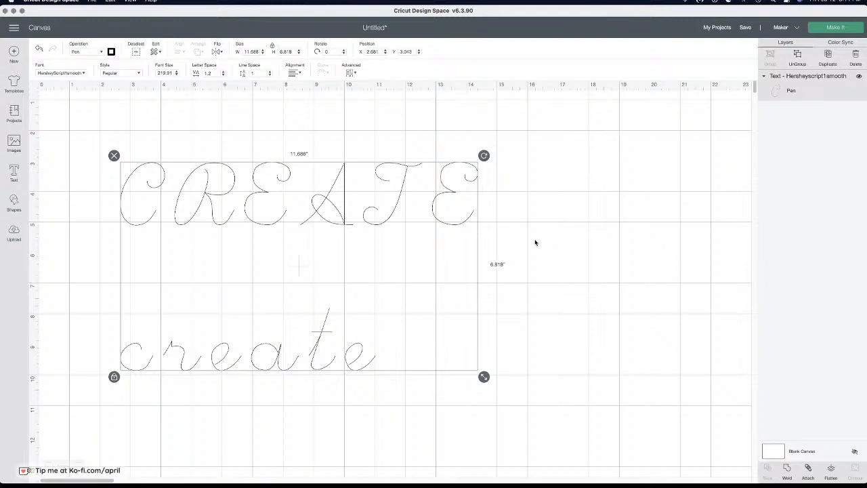
Step: Reduce the letter spacing of the script text to -0.3 so the lowercase letters join
left_click(224, 75)
left_click(224, 75)
left_click(224, 75)
left_click(224, 75)
left_click(223, 75)
left_click(223, 76)
left_click(224, 75)
left_click(223, 75)
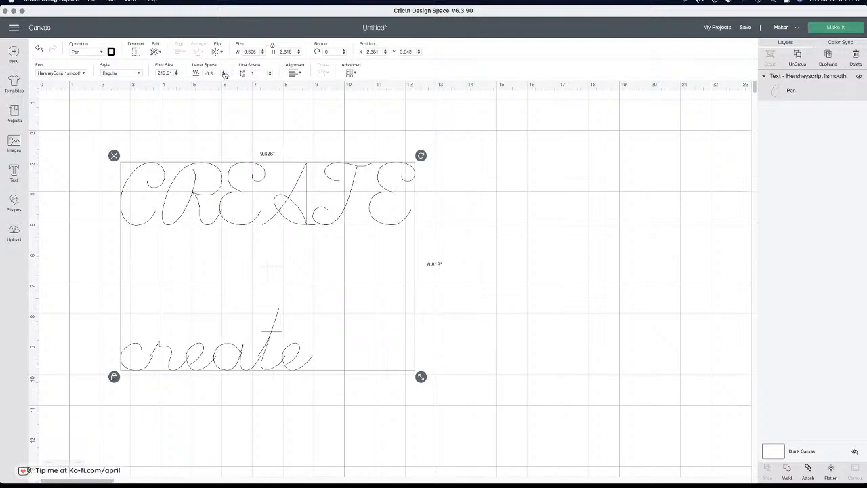
Step: Review the single-line font downloads on the Cutlings font files page, and return to the Design Space canvas
key("super+Tab")
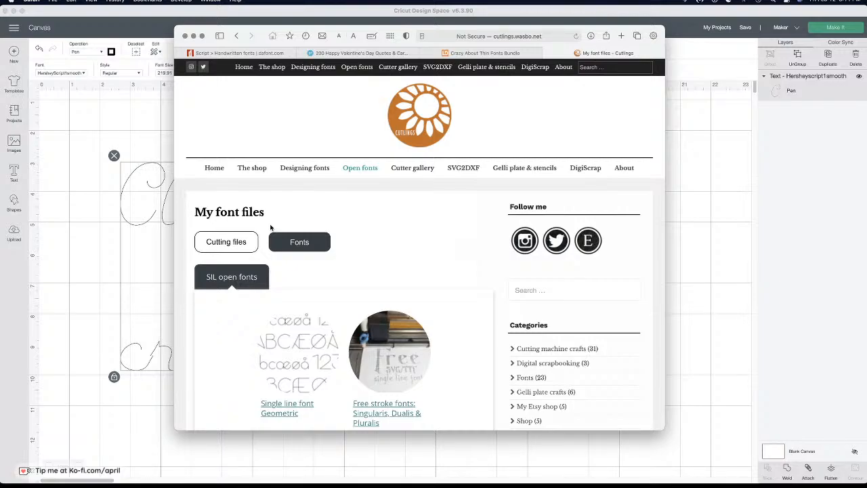
scroll(368, 251, "down", 2)
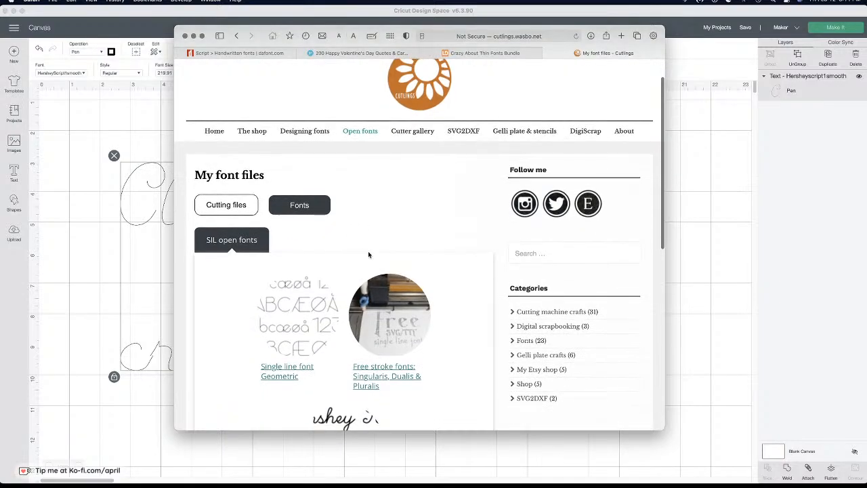
scroll(367, 254, "down", 5)
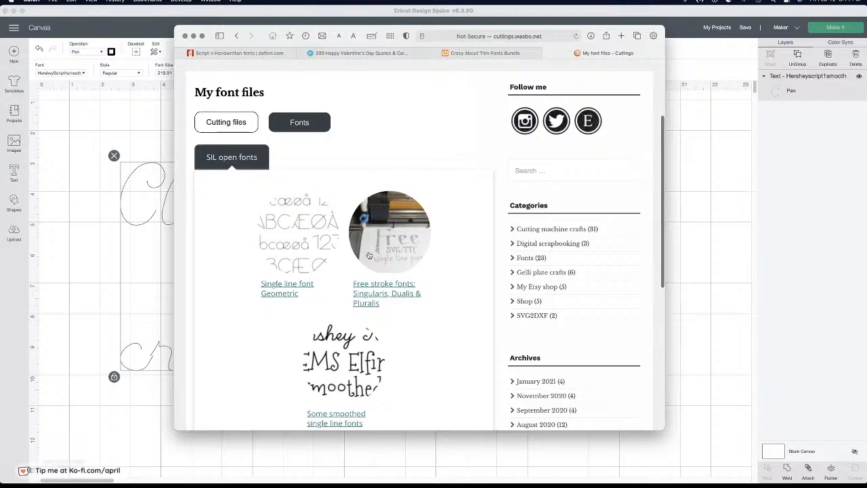
scroll(368, 255, "down", 1)
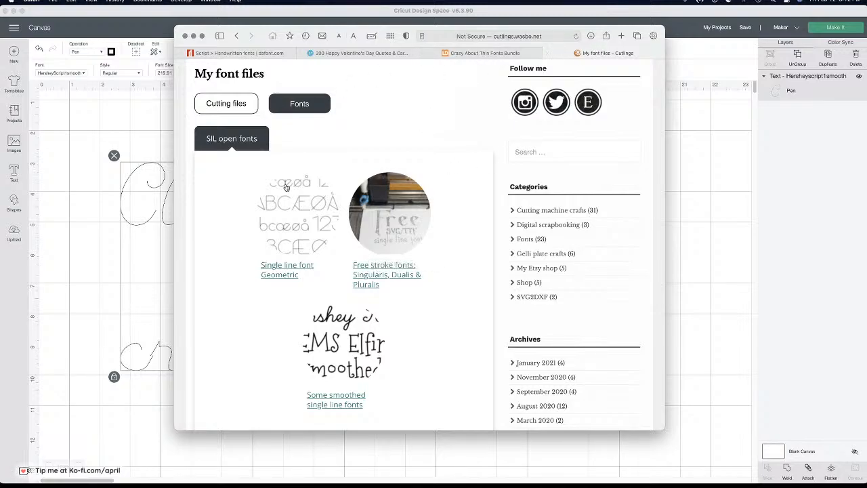
scroll(310, 233, "down", 3)
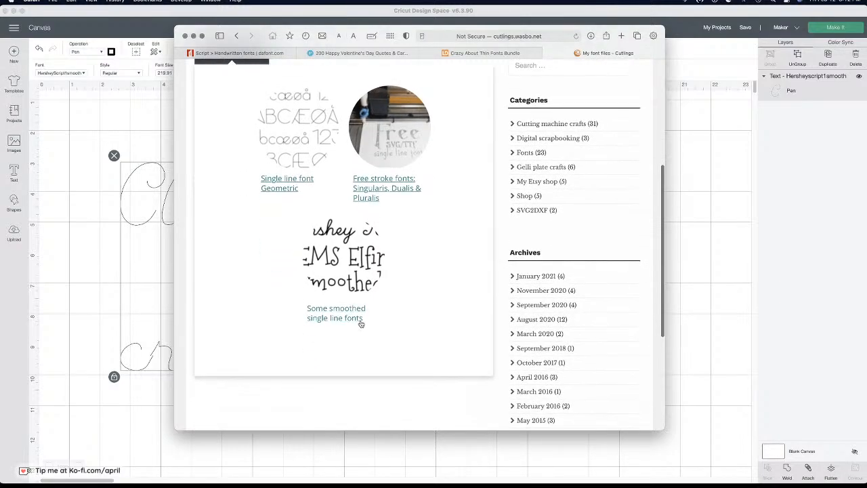
left_click(150, 304)
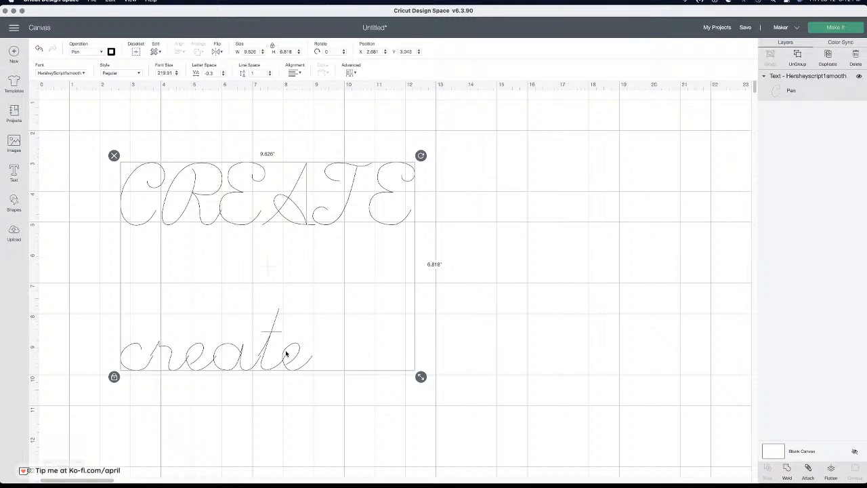
Step: Delete the script text from the canvas and open the image upload page
left_click(115, 156)
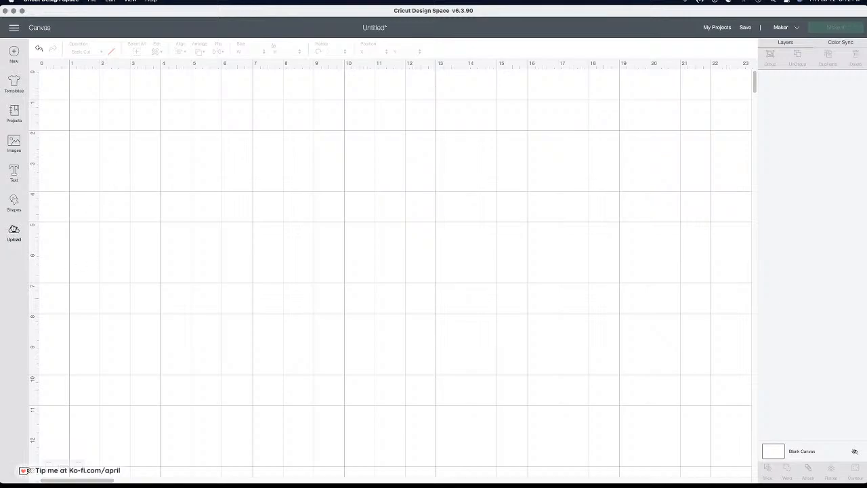
left_click(13, 232)
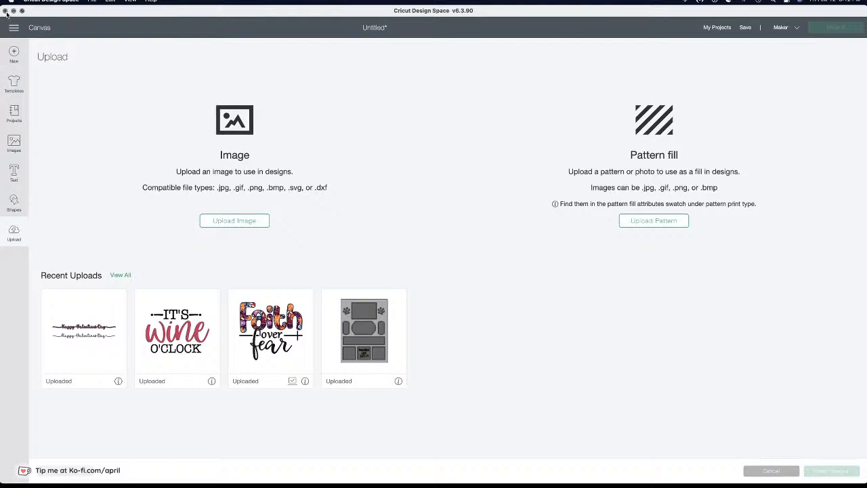
Step: Quit Cricut Design Space and close the browser window to return to the Sure Cuts A Lot design
left_click(5, 12)
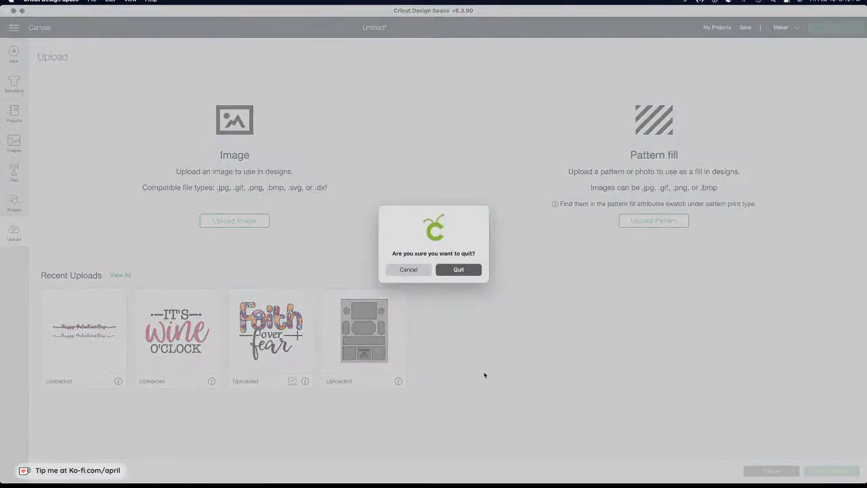
left_click(457, 269)
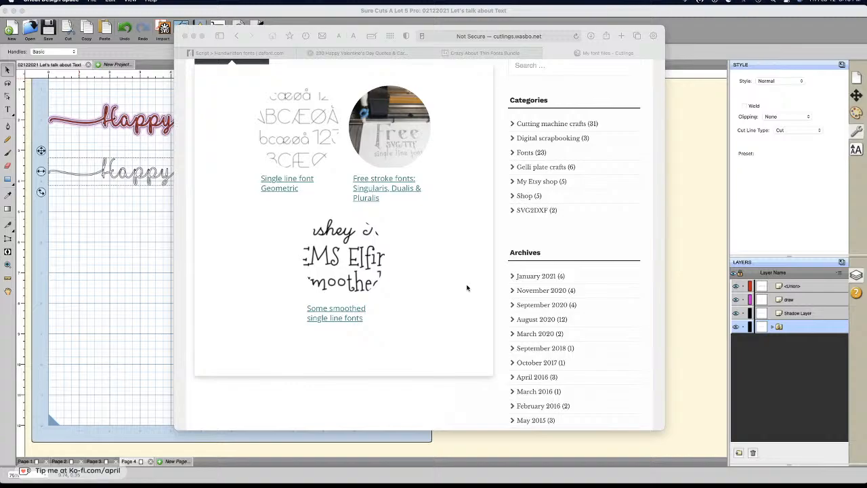
left_click(185, 36)
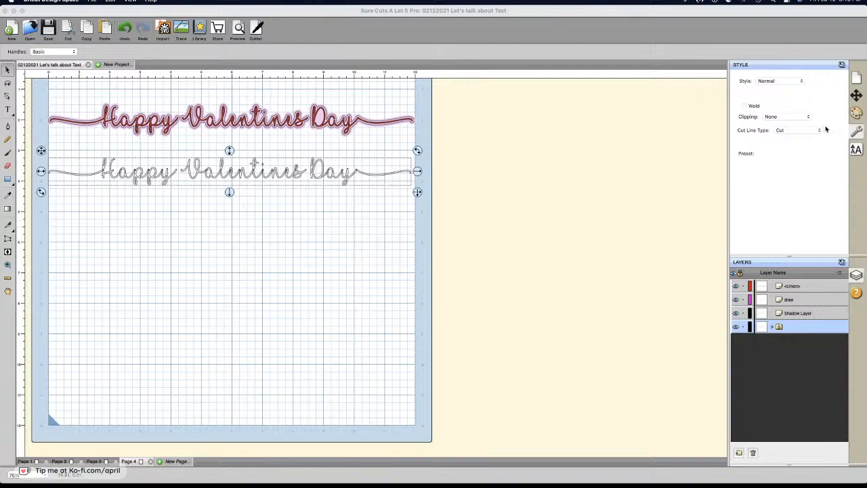
Step: Set the cut line type of the outlined Happy Valentines Day text to Draw
left_click(787, 119)
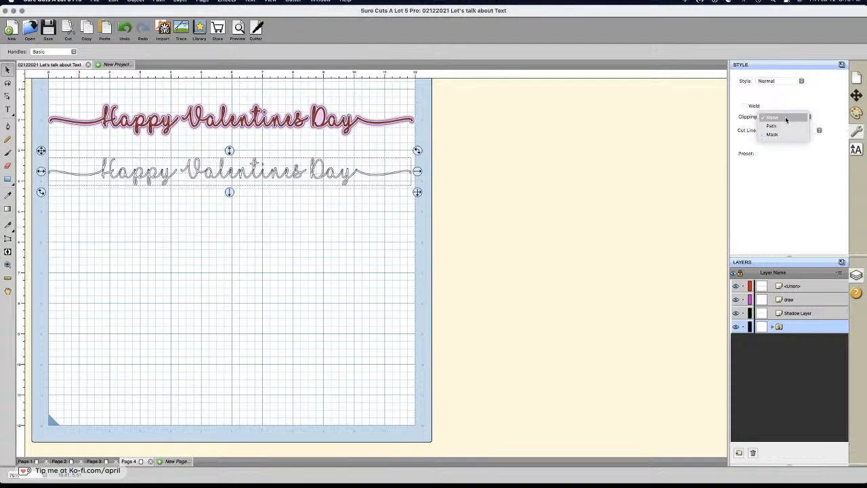
left_click(784, 128)
left_click(786, 82)
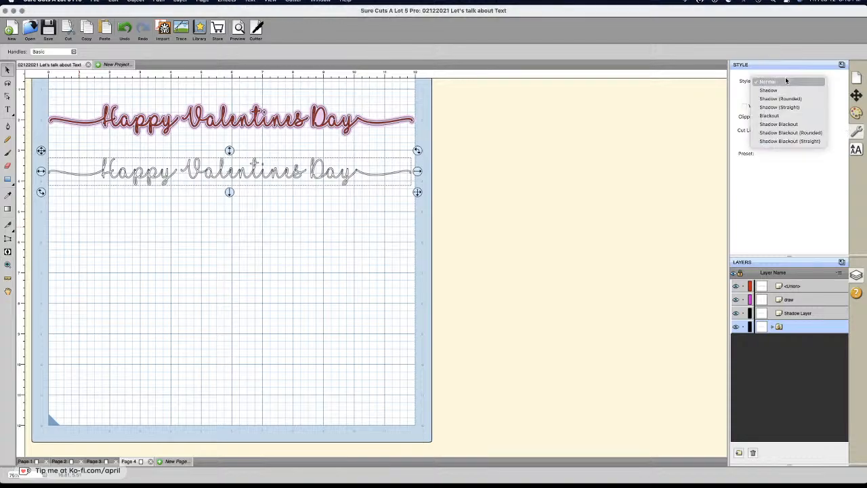
left_click(742, 168)
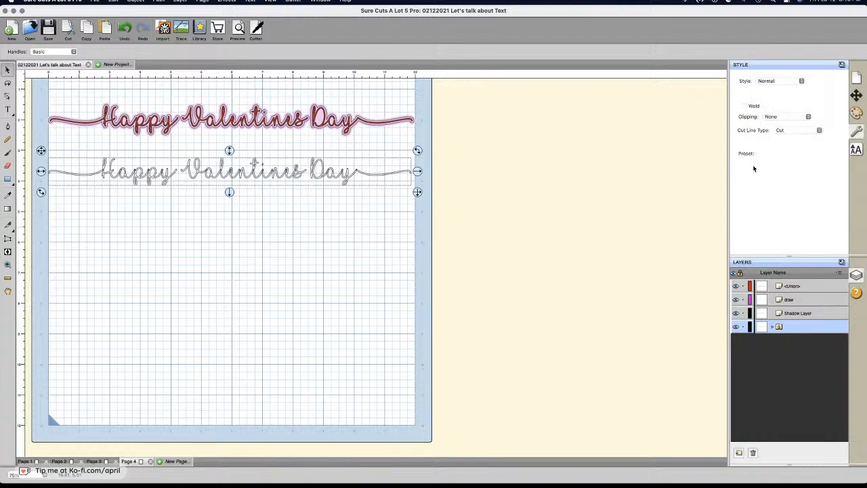
left_click(784, 131)
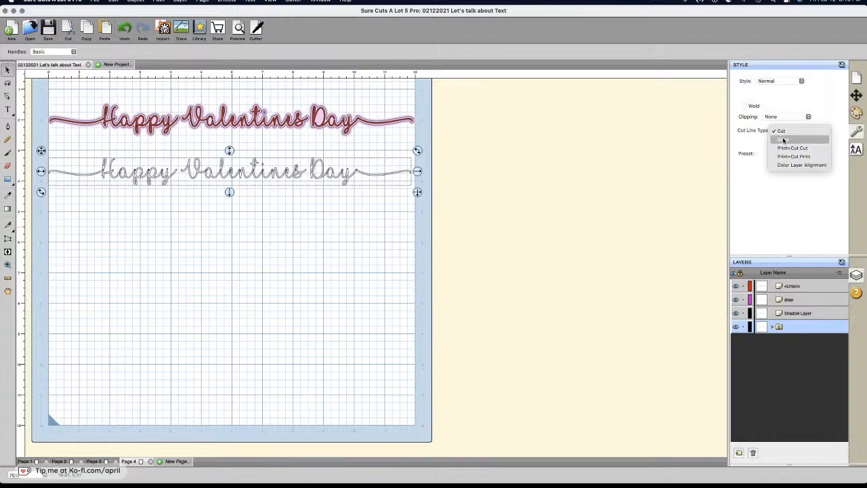
left_click(783, 139)
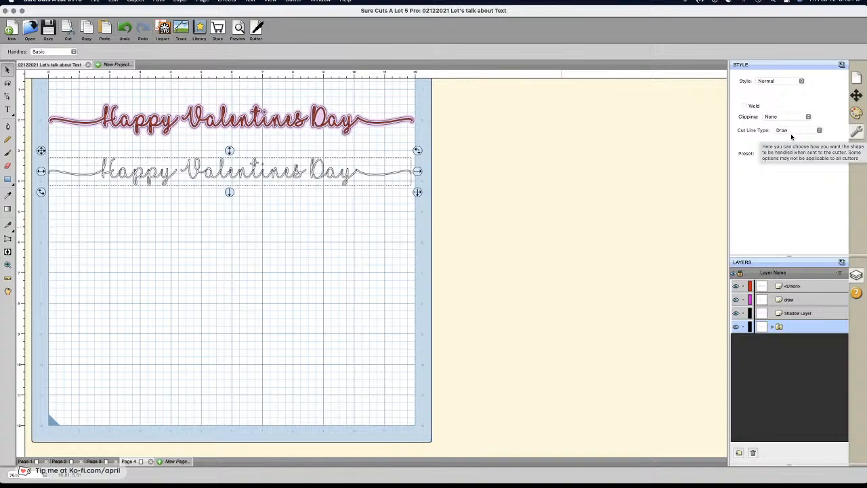
left_click(264, 300)
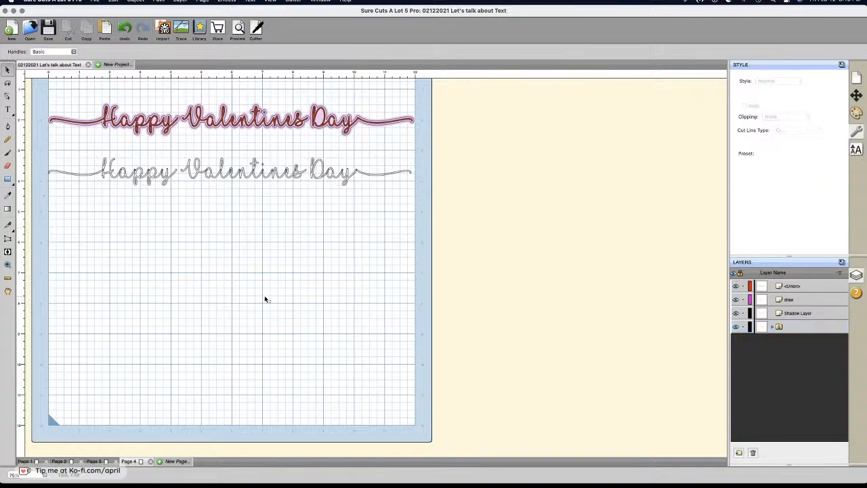
Step: Move the red lettering up off its pink shadow and the outlined text down to clear space between them
left_click(202, 119)
left_click_drag(202, 119, 242, 75)
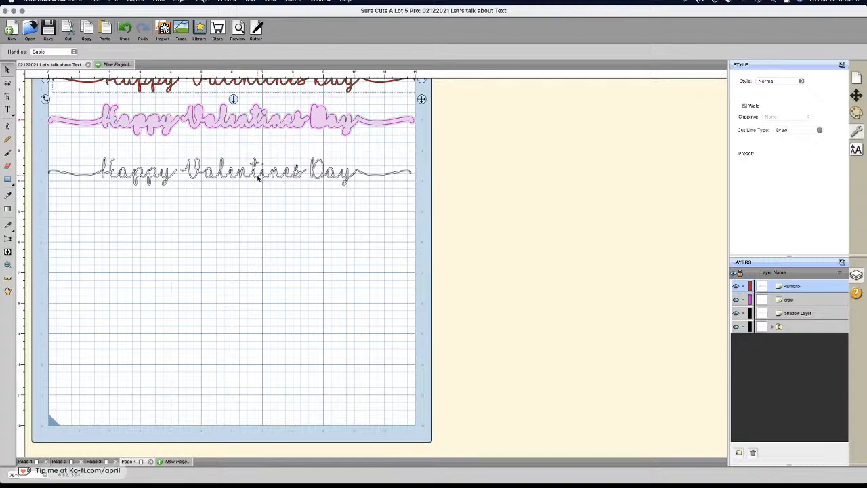
left_click(259, 176)
left_click(260, 174)
left_click_drag(259, 174, 271, 226)
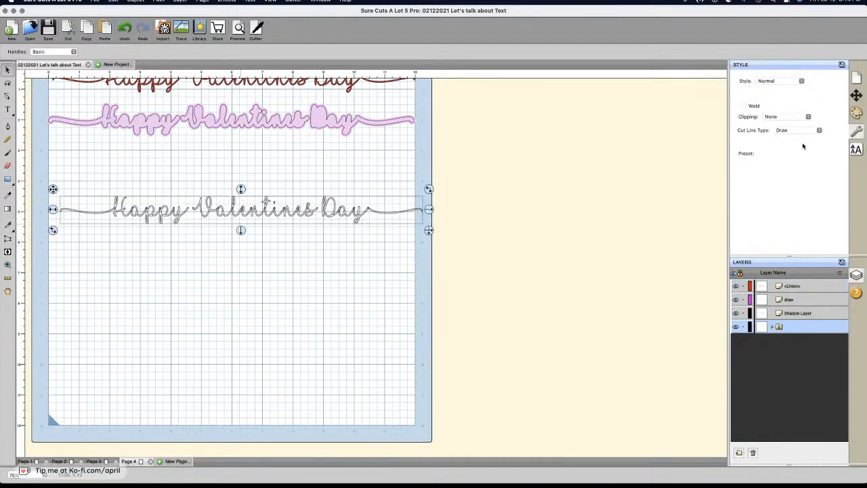
Step: Choose the I Love Glitter font from the favorites for the outlined text
left_click(856, 149)
left_click(790, 94)
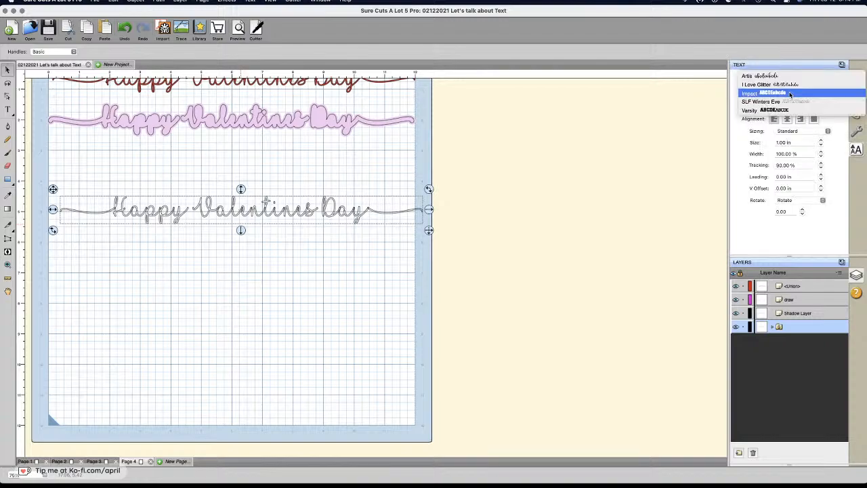
left_click(790, 84)
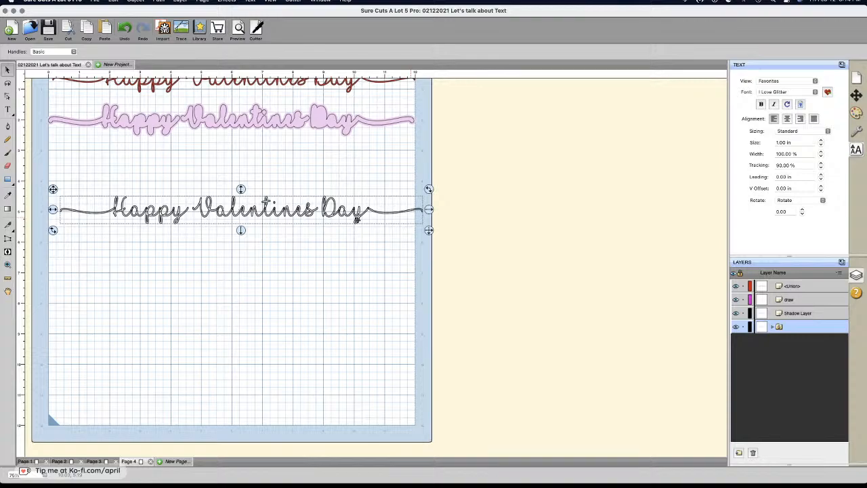
Step: Duplicate the outlined text and place the copy below the original
right_click(355, 218)
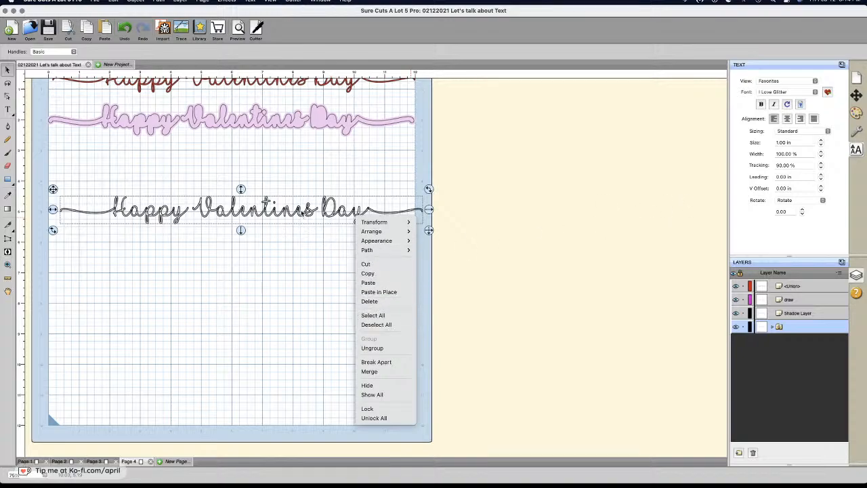
left_click(363, 275)
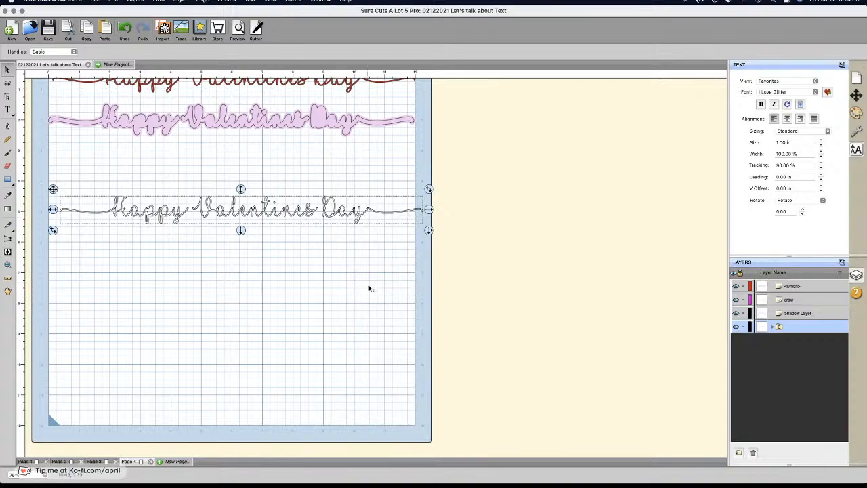
right_click(320, 217)
left_click(337, 284)
left_click_drag(313, 232, 316, 308)
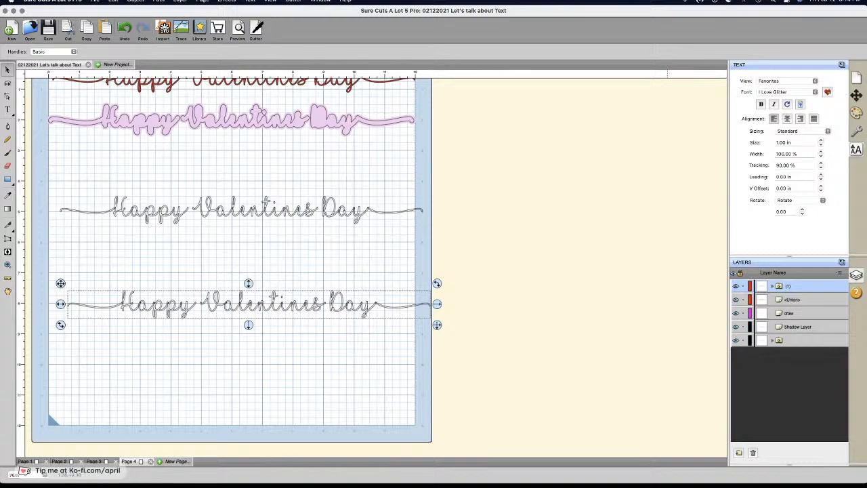
Step: Merge the letters of the lower copy with Union and open its style settings
left_click(160, 1)
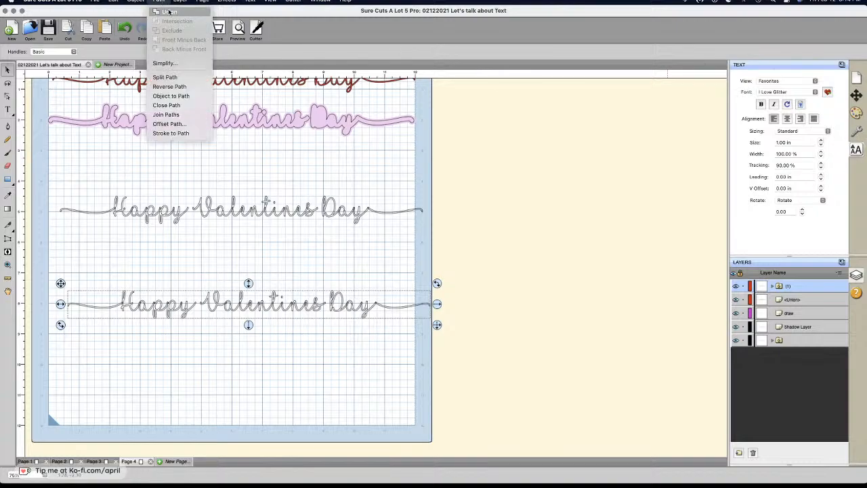
left_click(169, 65)
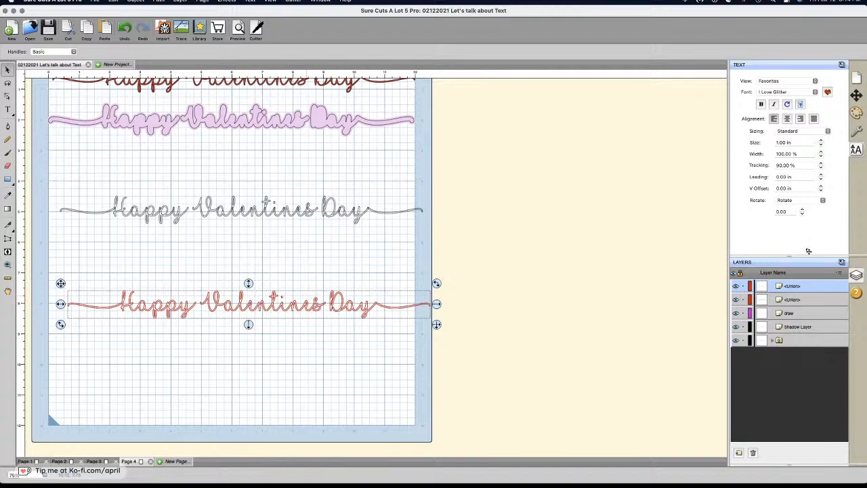
left_click(856, 132)
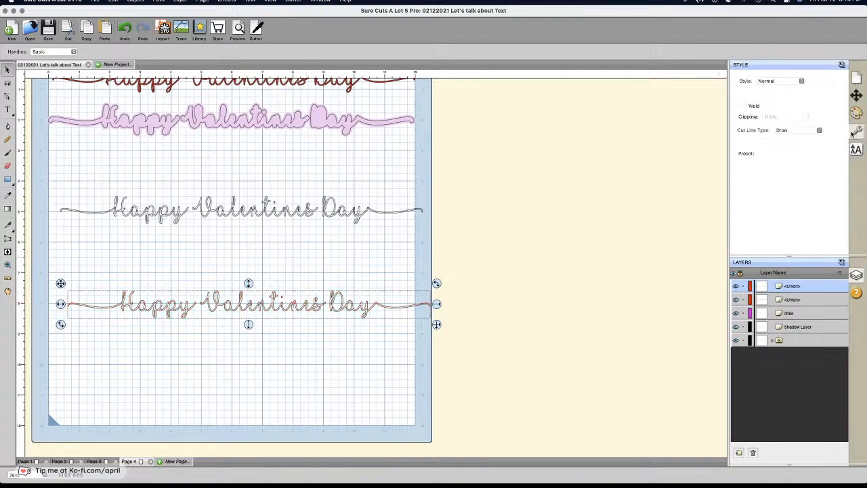
left_click(806, 131)
left_click(797, 132)
left_click(796, 133)
left_click(796, 132)
right_click(293, 307)
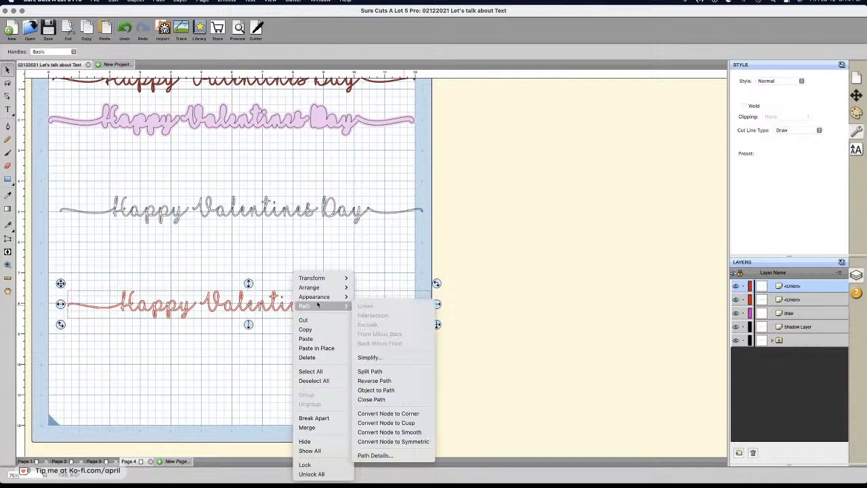
left_click(272, 330)
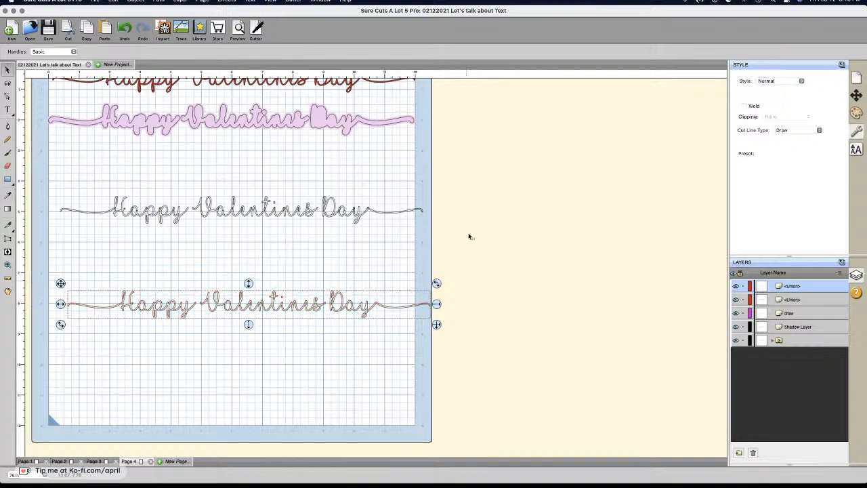
Step: Try the Shadow (Rounded) style on the merged lower text, and switch it to Shadow Blackout
left_click(785, 81)
left_click(783, 100)
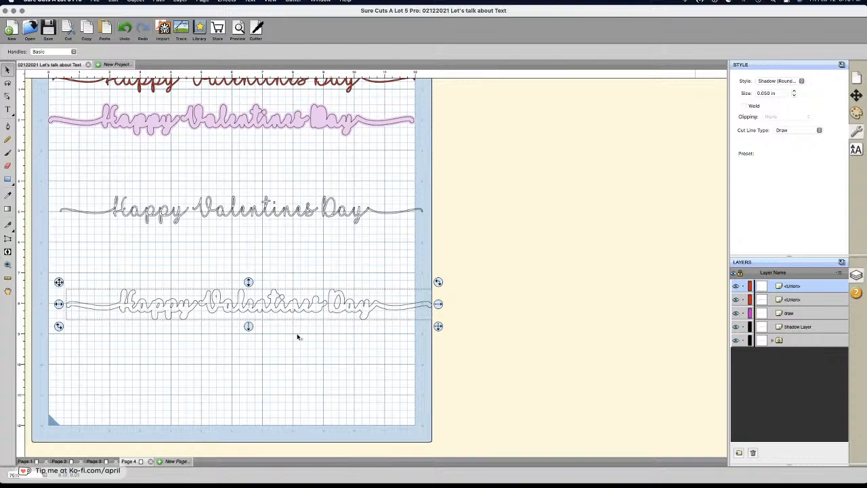
left_click(784, 81)
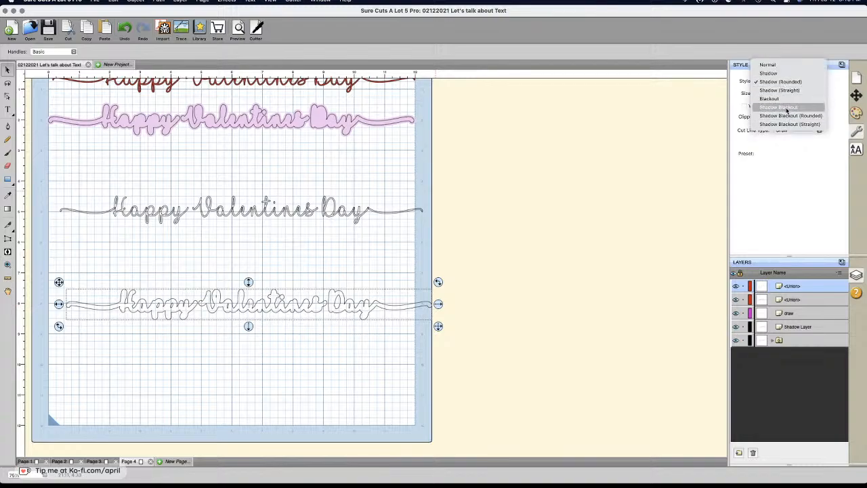
left_click(787, 108)
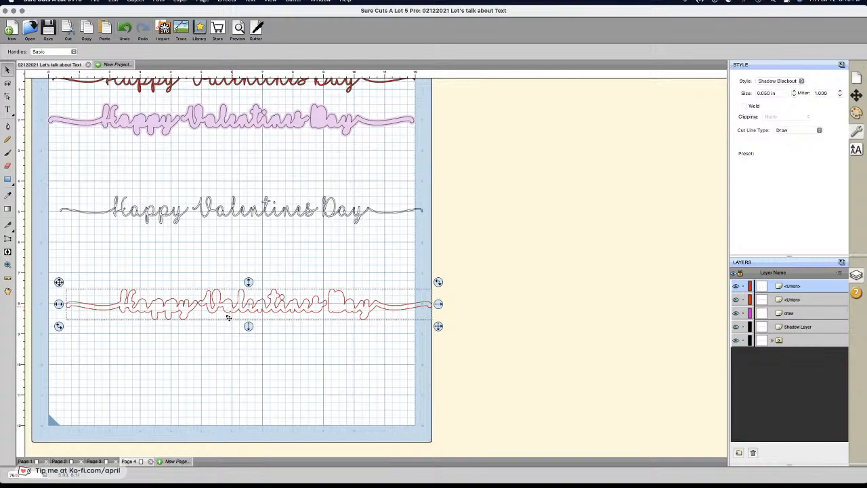
Step: Give the outlined text above the shadow shape a pink color fill
left_click(251, 211)
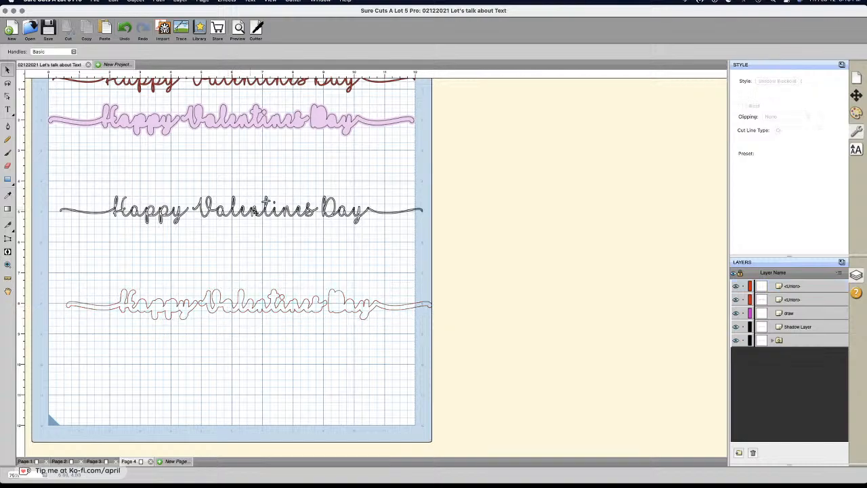
left_click(255, 211)
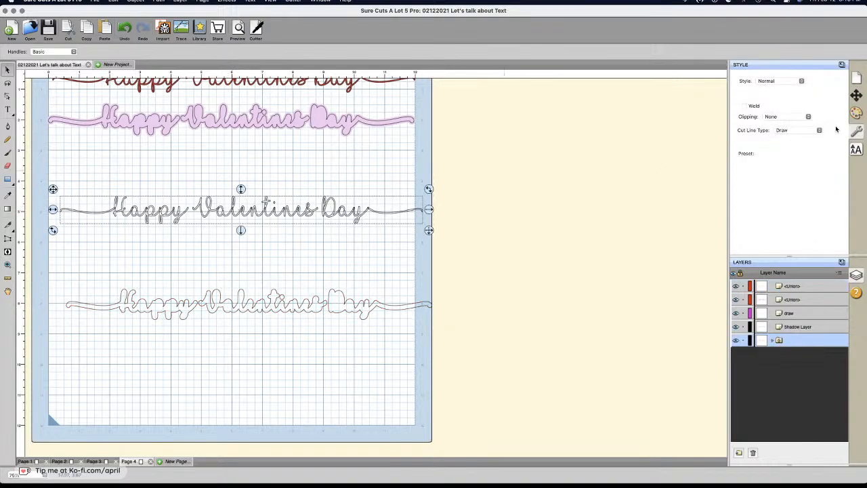
left_click(856, 113)
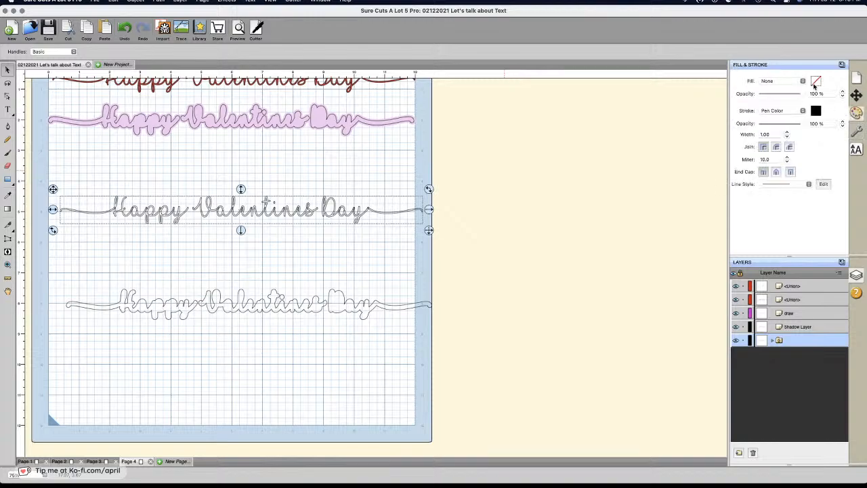
left_click(786, 82)
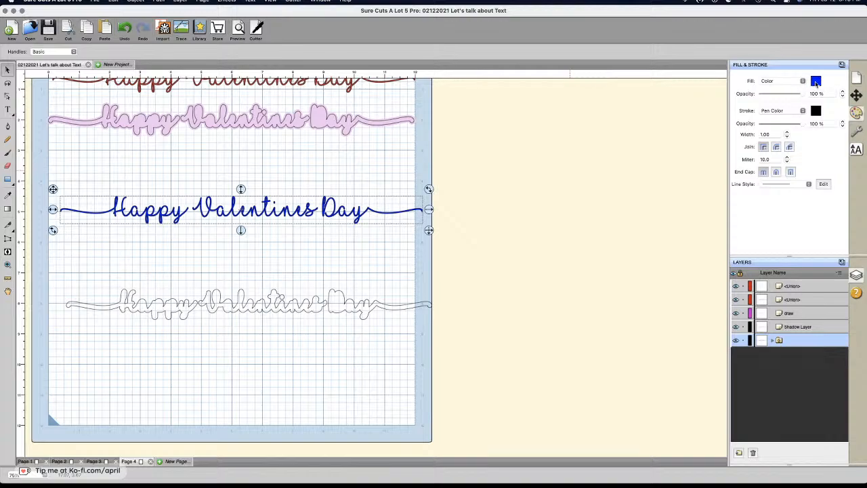
left_click(816, 82)
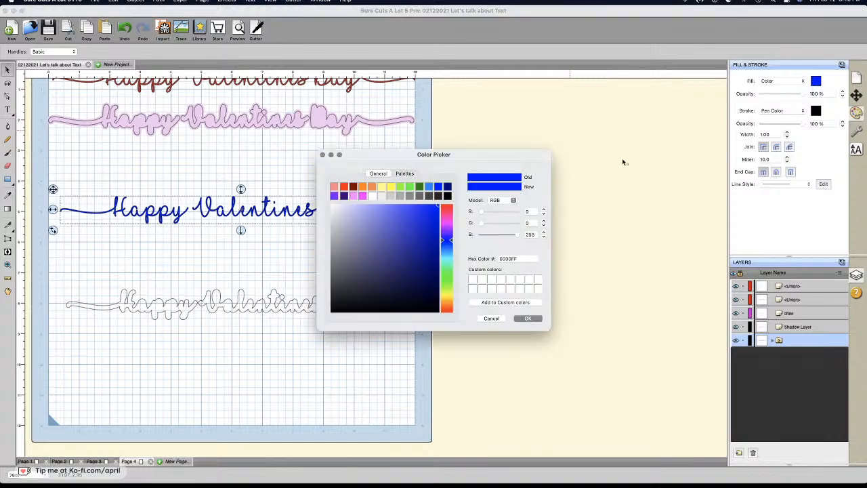
left_click(446, 218)
left_click(527, 318)
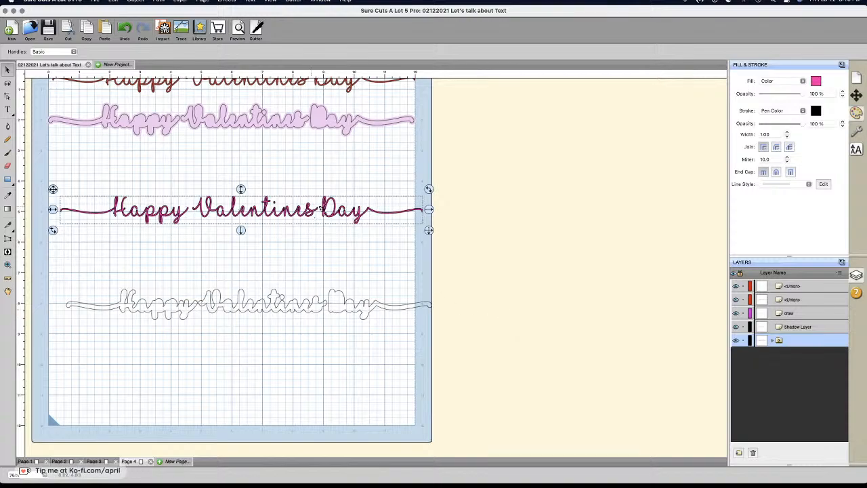
Step: Move the pink-filled text onto the shadow outline below so the letters sit inside it, and open the style settings
left_click_drag(332, 219, 315, 299)
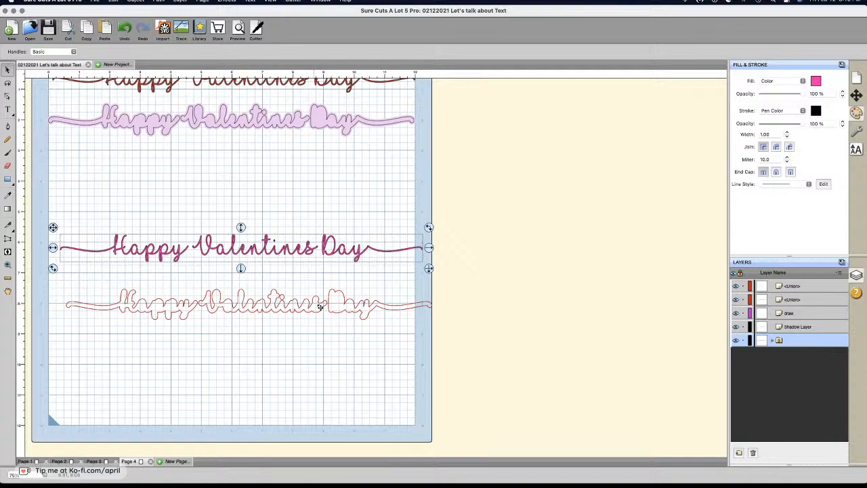
left_click(320, 307)
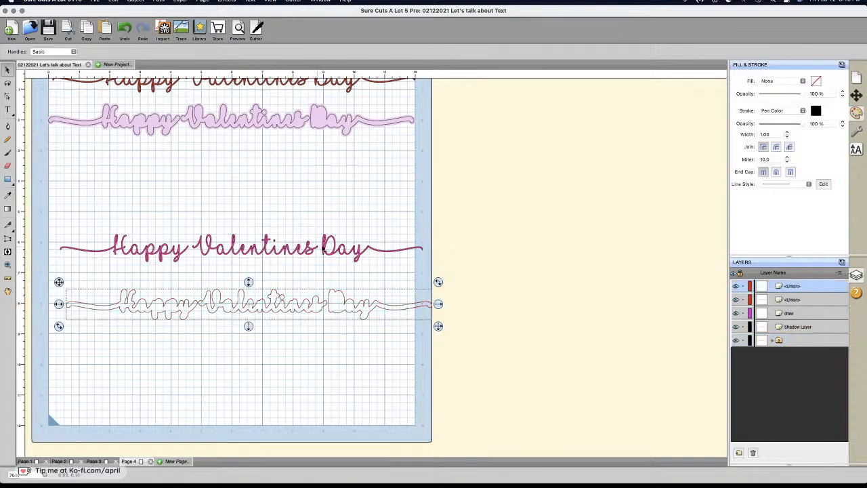
right_click(334, 299)
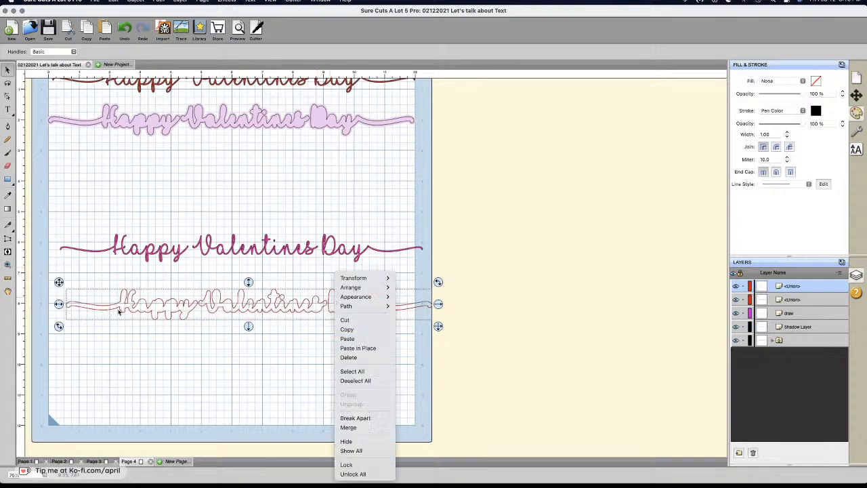
left_click(198, 250)
left_click(206, 292)
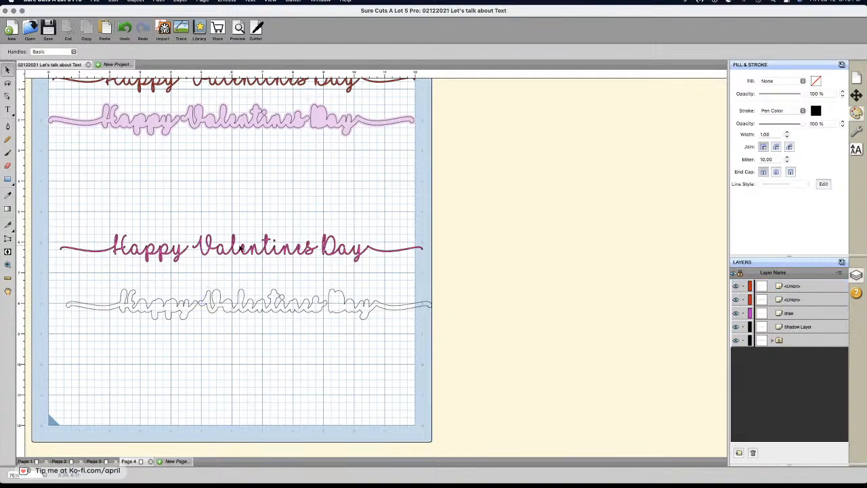
left_click_drag(46, 229, 424, 275)
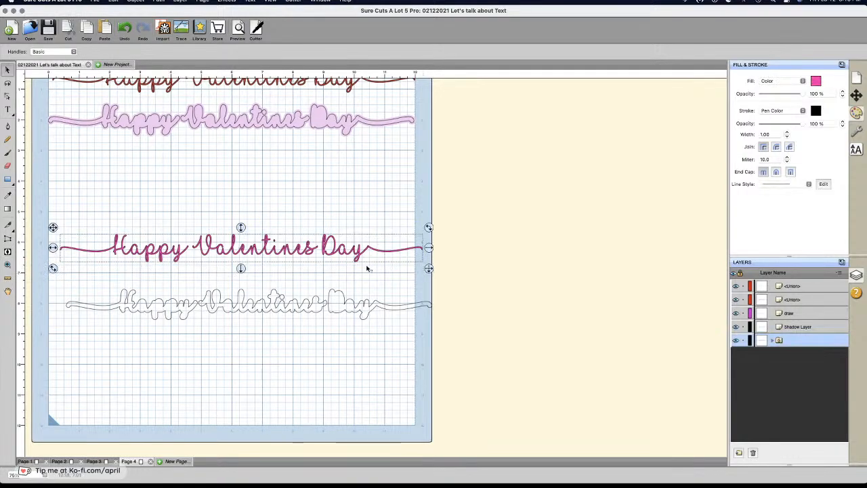
left_click_drag(345, 250, 353, 306)
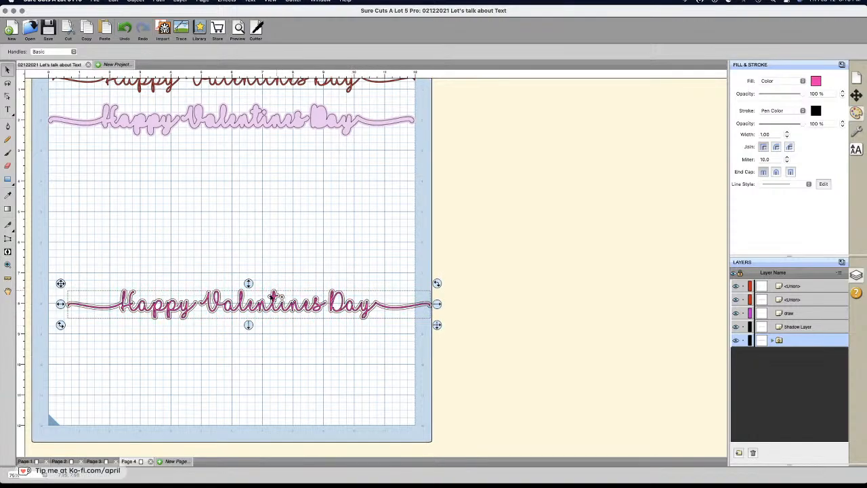
left_click(182, 363)
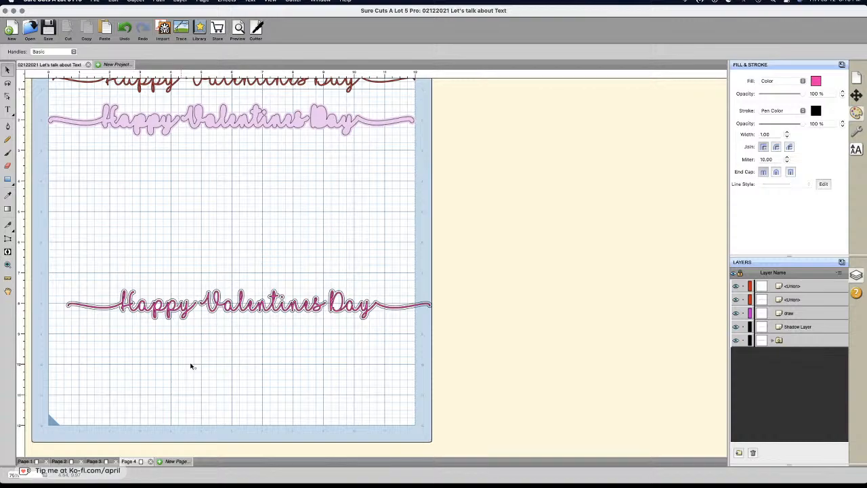
left_click(861, 132)
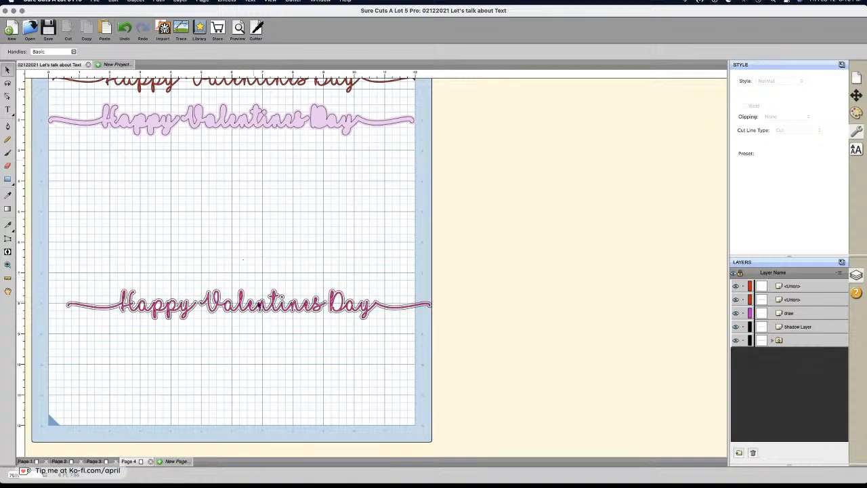
Step: Move the shadow outline up off the pink lettering so it sits just above the pink text
left_click(797, 286)
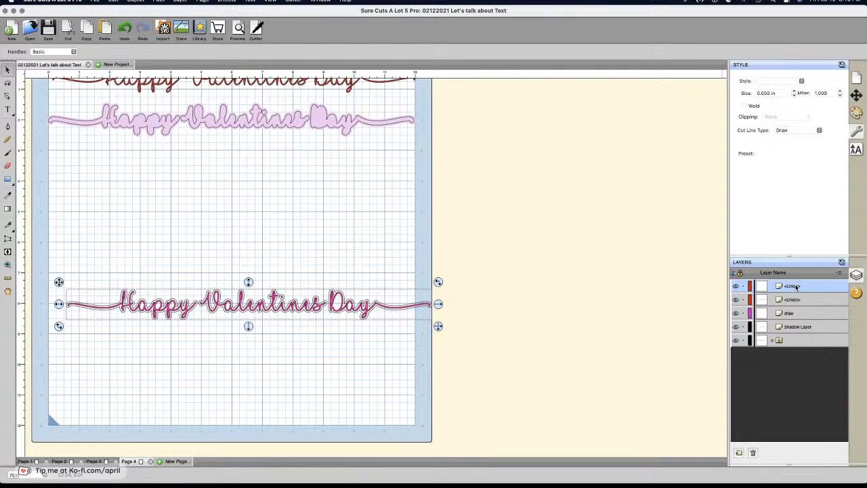
left_click(799, 301)
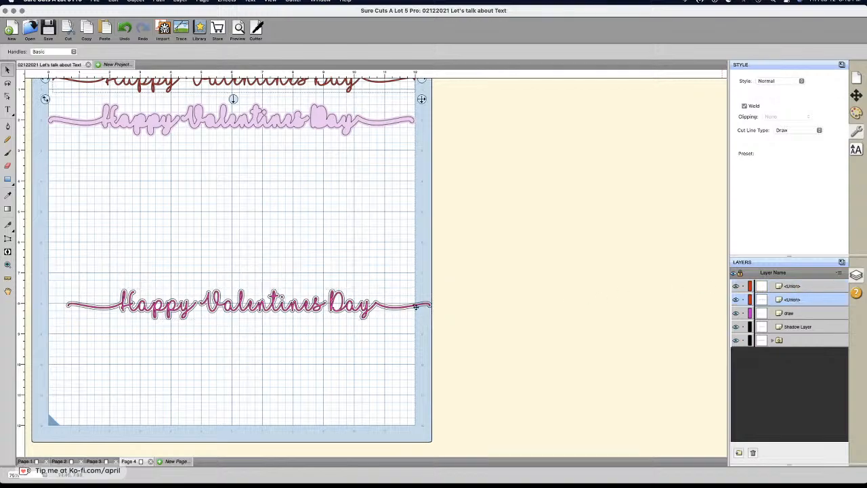
left_click_drag(389, 309, 388, 269)
left_click(367, 306)
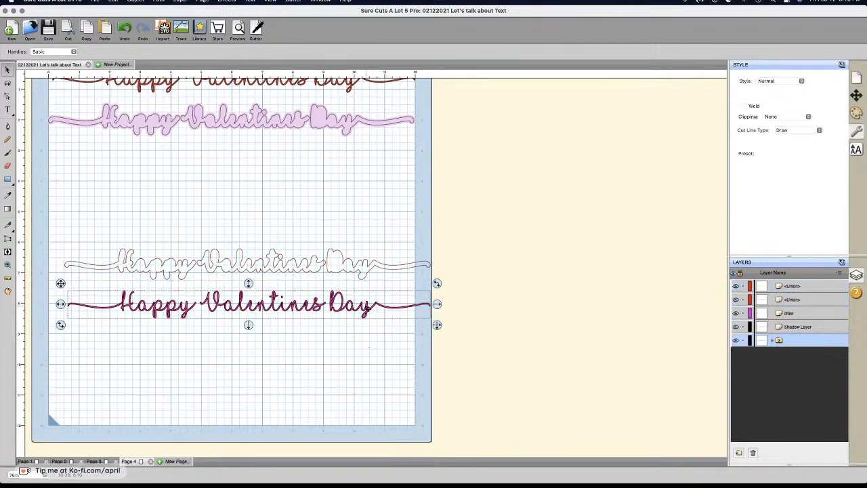
right_click(368, 304)
mouse_move(388, 304)
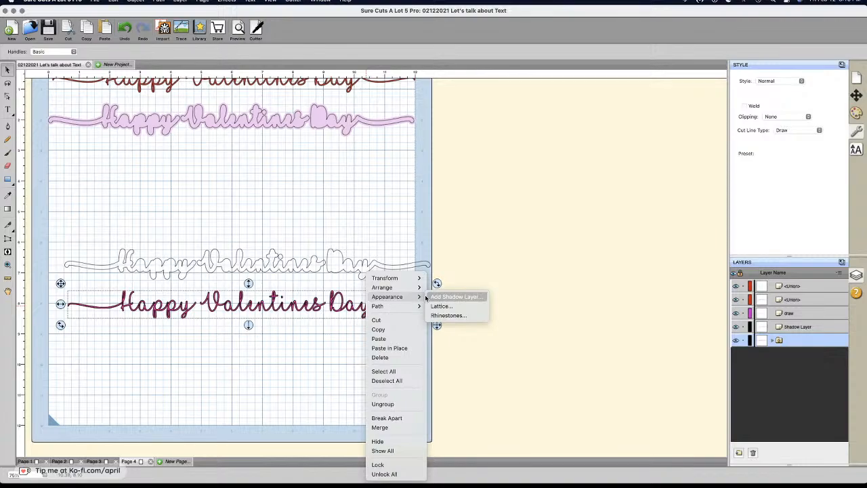
left_click(425, 295)
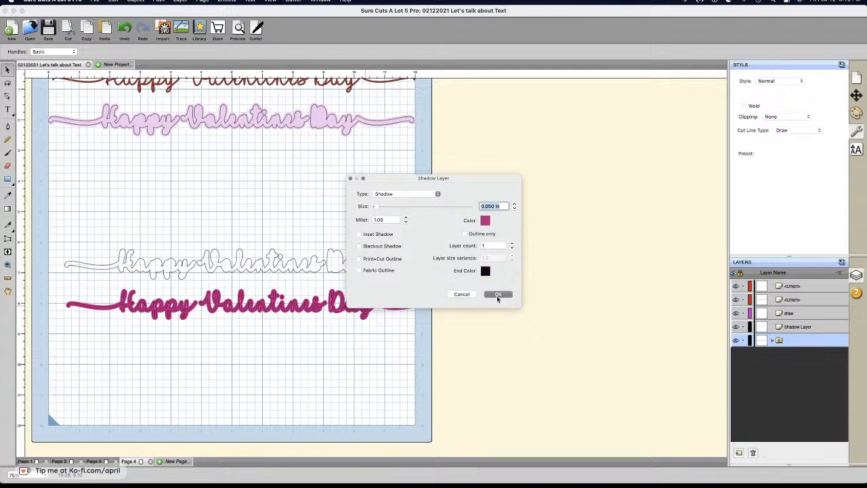
left_click(461, 295)
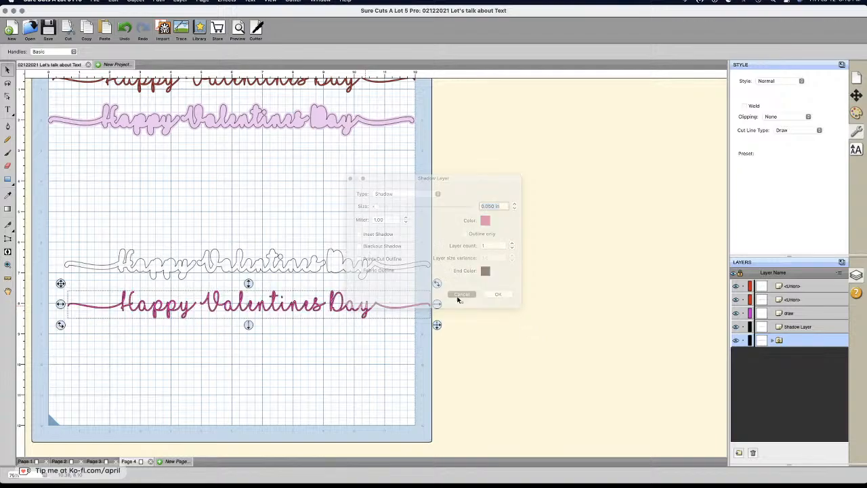
Step: Start a shadow layer for the outlined text and set its color to gray AAAAAA
left_click(307, 264)
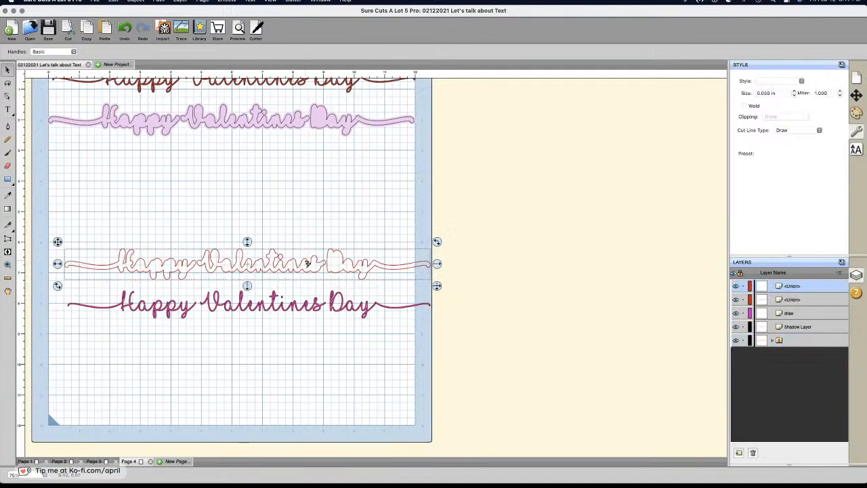
right_click(307, 264)
mouse_move(324, 285)
left_click(381, 284)
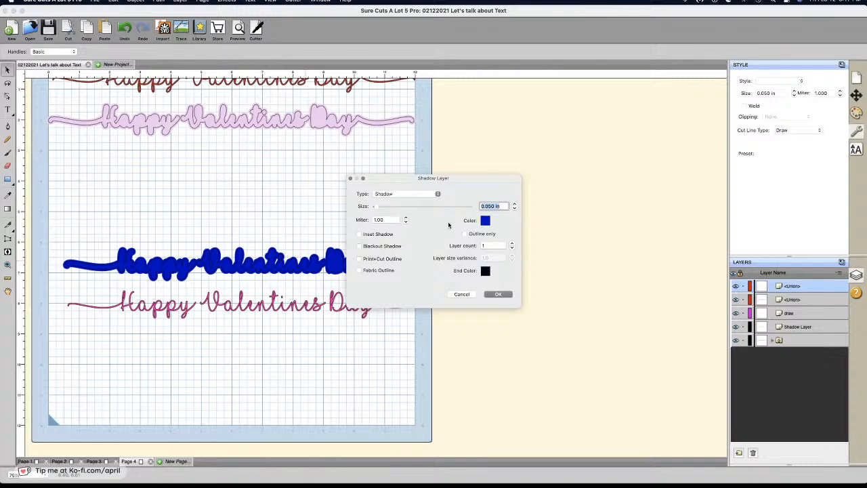
left_click(485, 222)
left_click(403, 196)
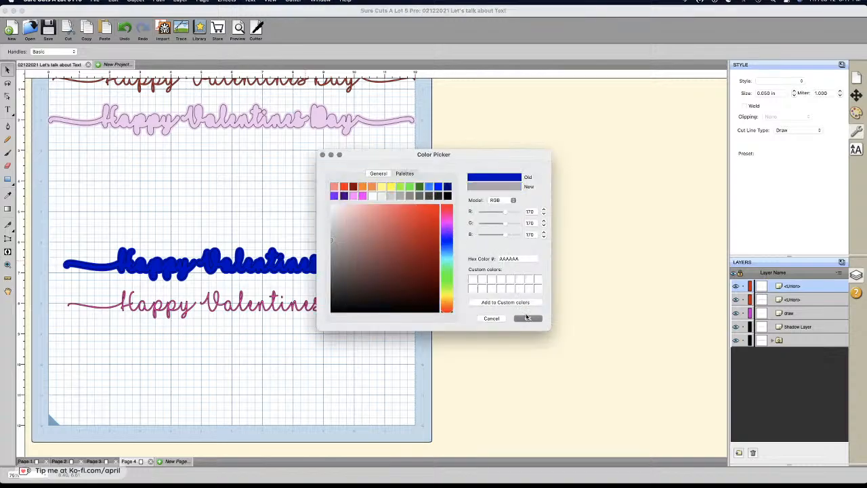
left_click(527, 318)
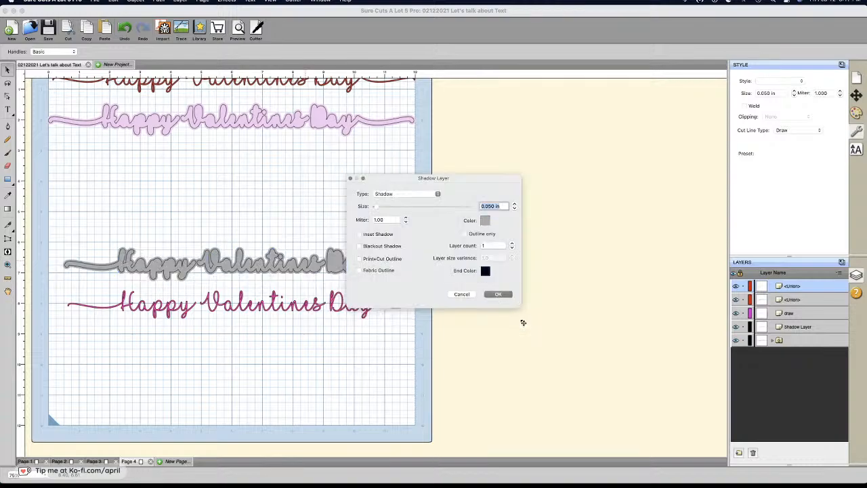
Step: Set the shadow size to 0.115 in, enable Blackout Shadow, and create the layer
left_click(383, 209)
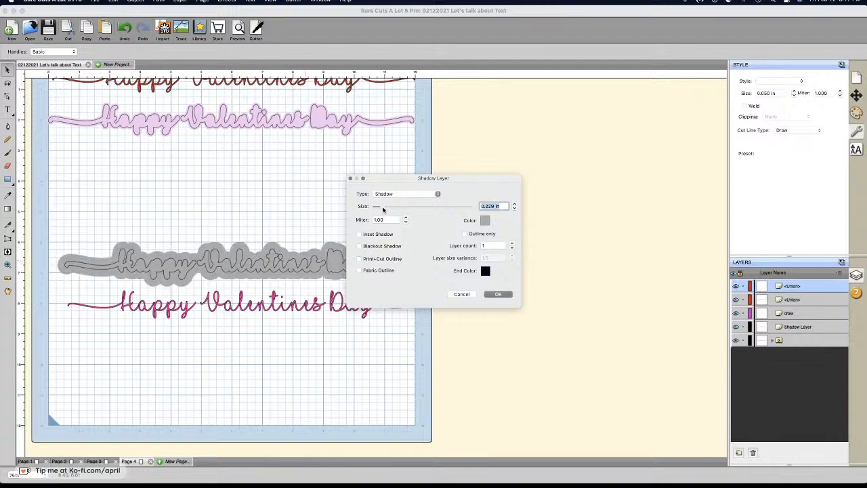
left_click_drag(382, 209, 380, 209)
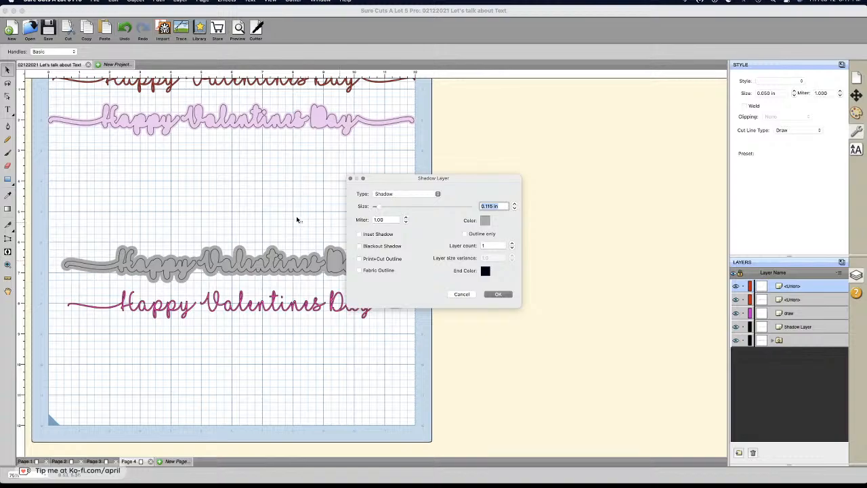
left_click(380, 248)
left_click(498, 294)
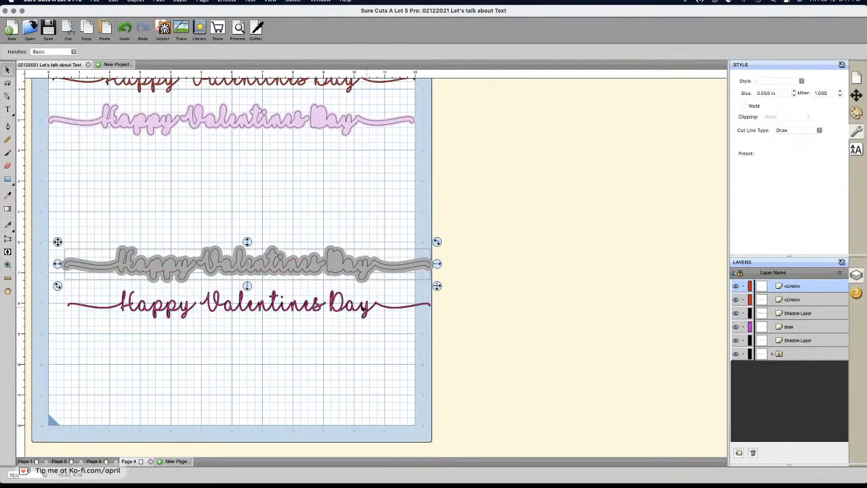
Step: Try the pink text over the gray shadow, and move it back below the shadow
left_click_drag(364, 309, 364, 269)
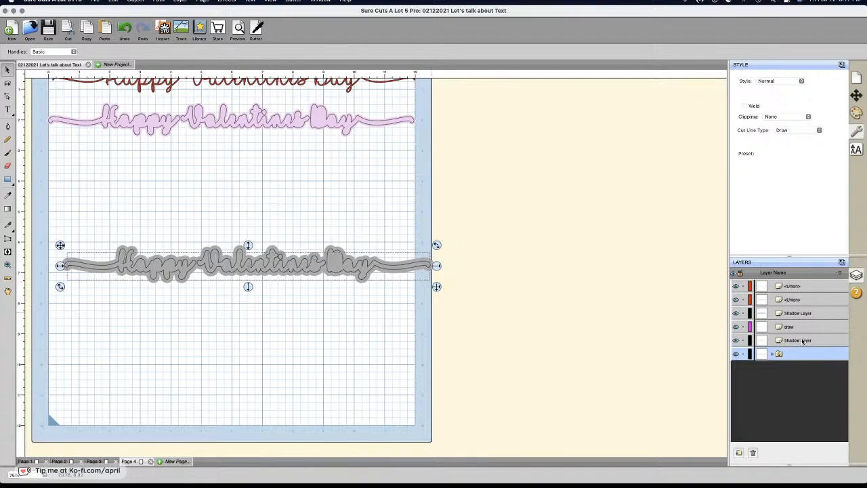
left_click_drag(334, 268, 333, 301)
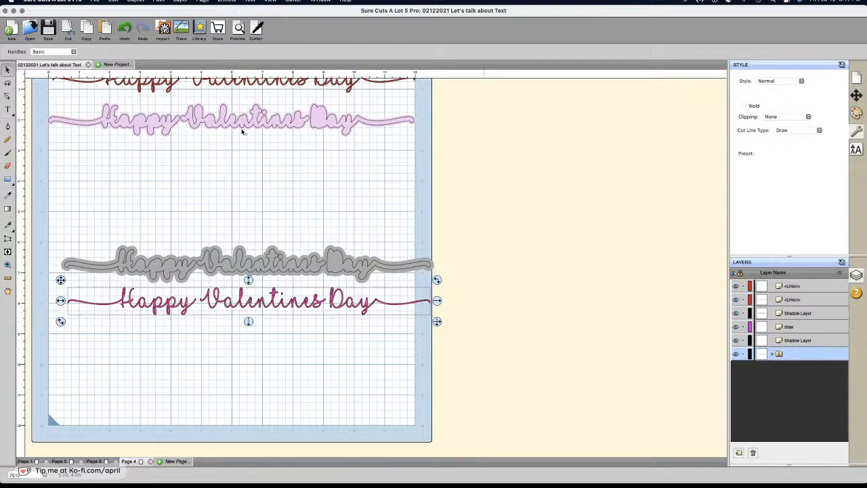
Step: Delete the light purple lettering with its shadow and the dark red text at the top of the mat
left_click(173, 116)
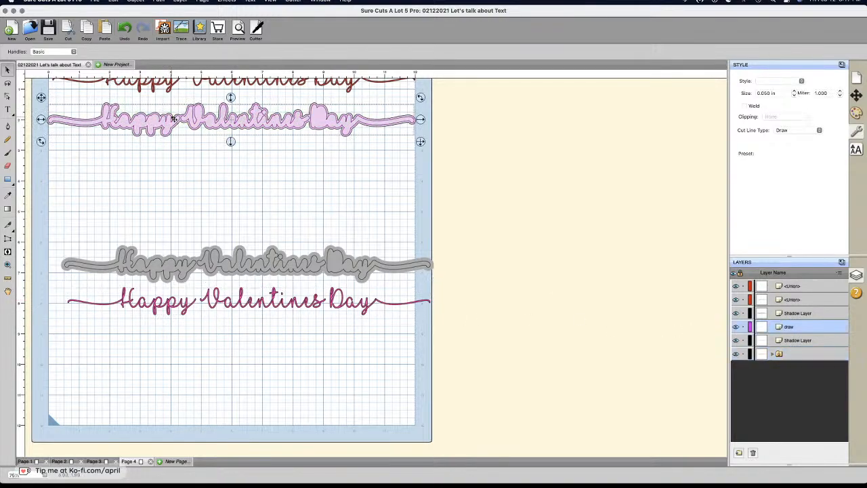
key("Delete")
left_click(184, 122)
key("Delete")
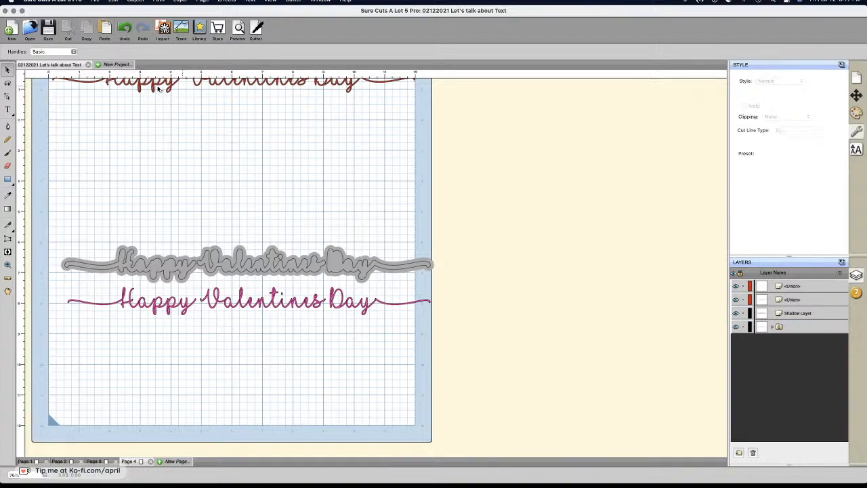
left_click(157, 89)
key("Delete")
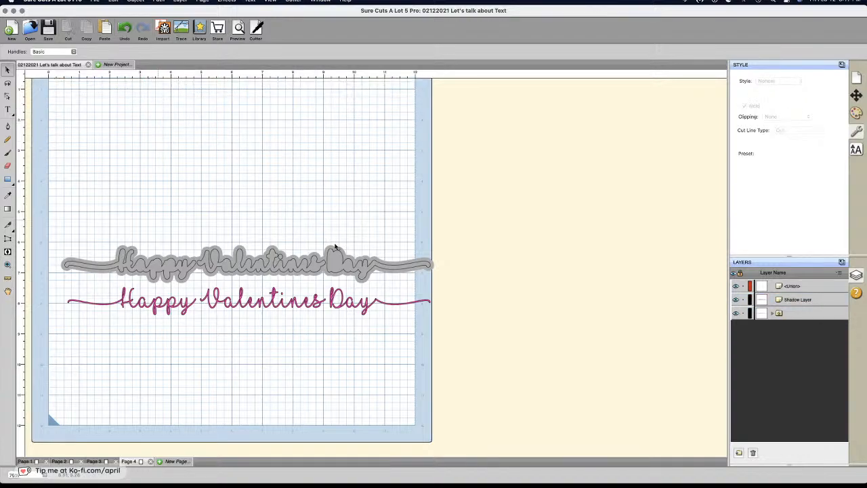
Step: Try to reorder the gray shadow layer beneath the pink text group in the layer stack
left_click(395, 269)
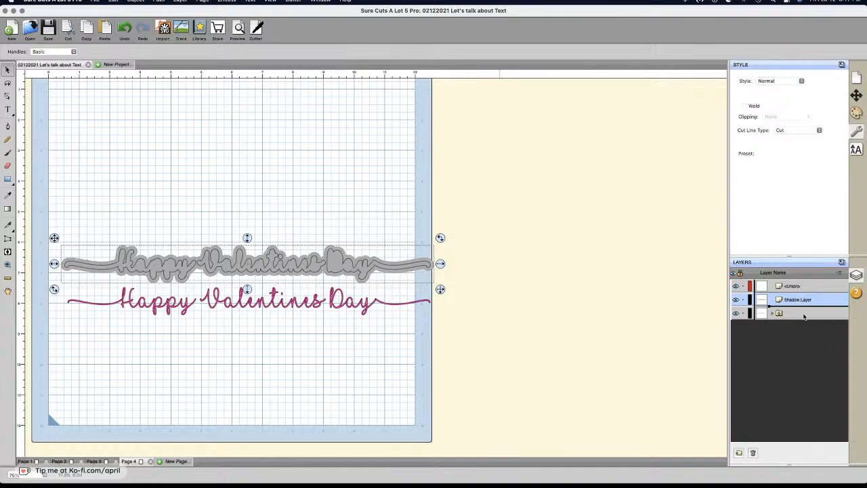
key("Delete")
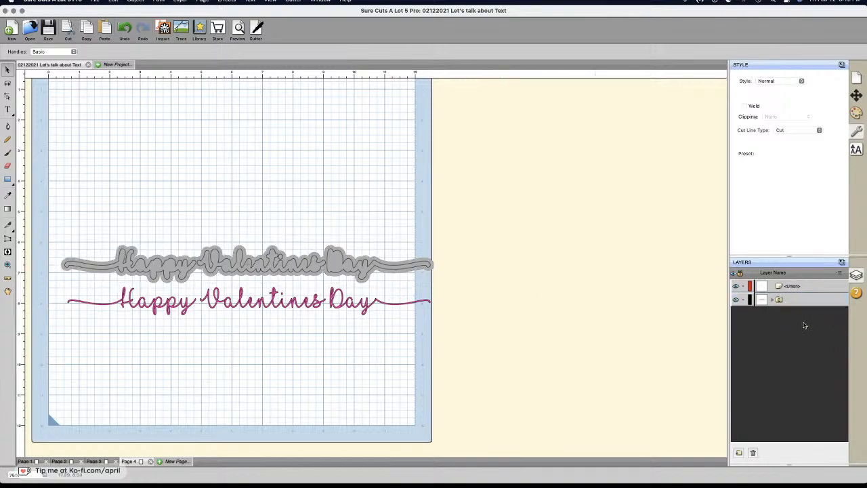
left_click(787, 290)
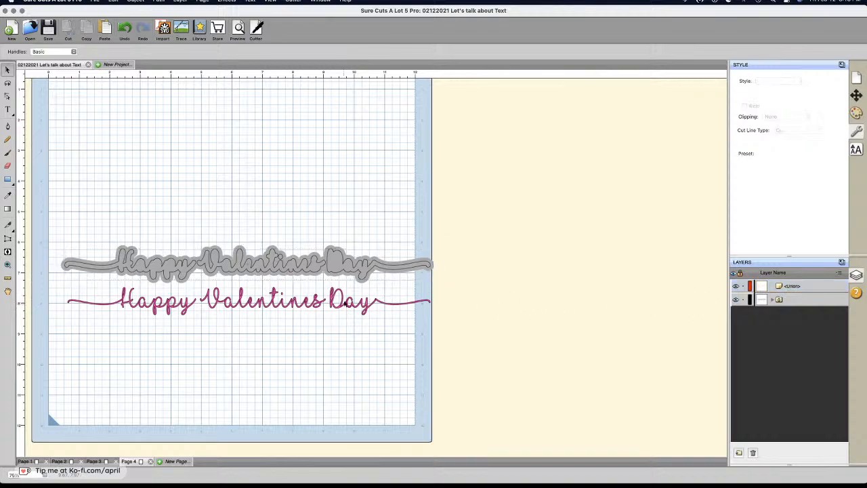
Step: Try moving the pink text up onto the outline, and undo the moves
left_click(333, 301)
left_click_drag(332, 300, 329, 269)
left_click(342, 294)
left_click(339, 275)
left_click_drag(339, 246, 338, 263)
left_click(348, 332)
left_click(359, 294)
left_click(765, 301)
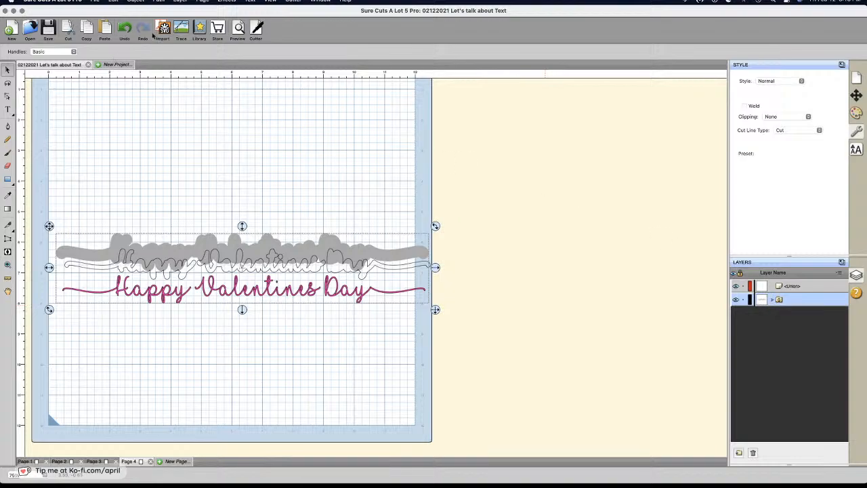
left_click(125, 29)
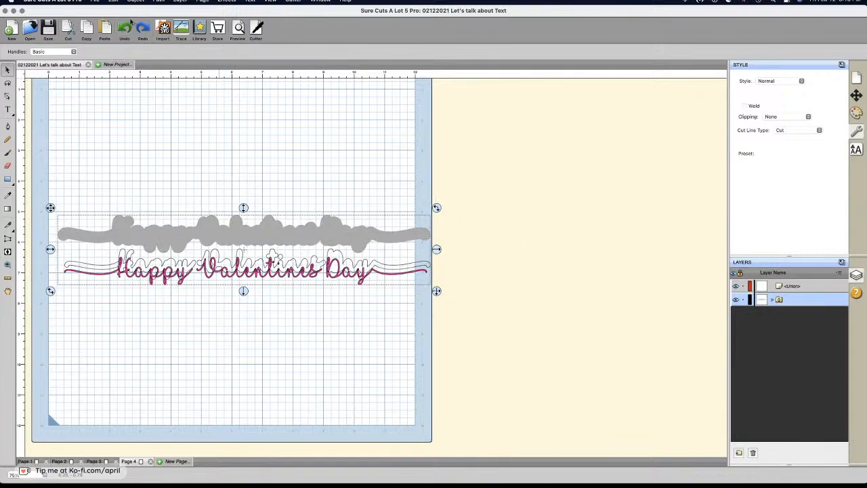
left_click(125, 28)
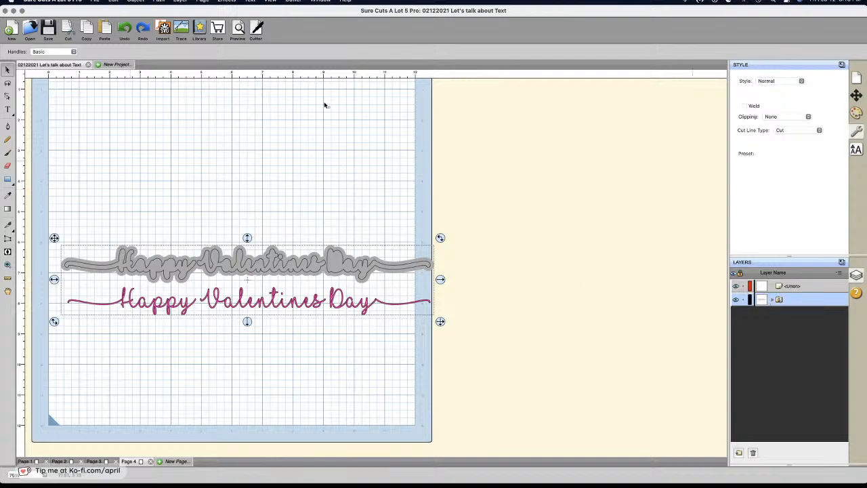
Step: Ungroup the pink letters and gray shadow, and send the gray shadow to the back
right_click(267, 267)
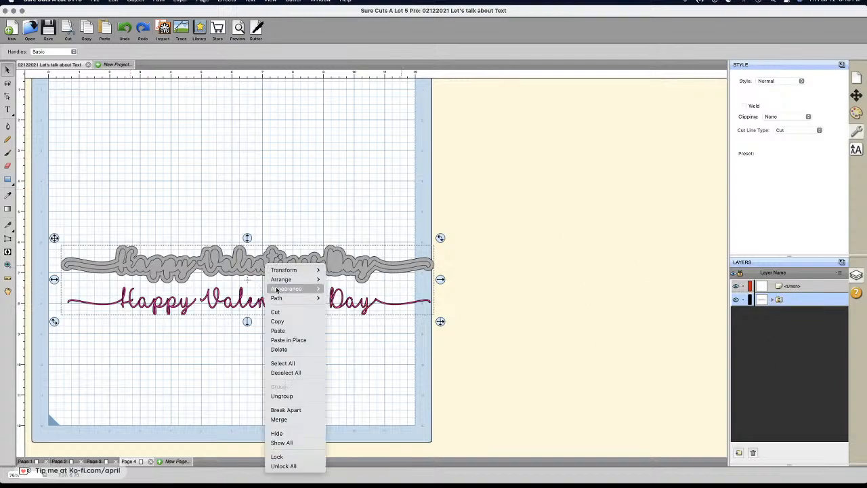
left_click(299, 396)
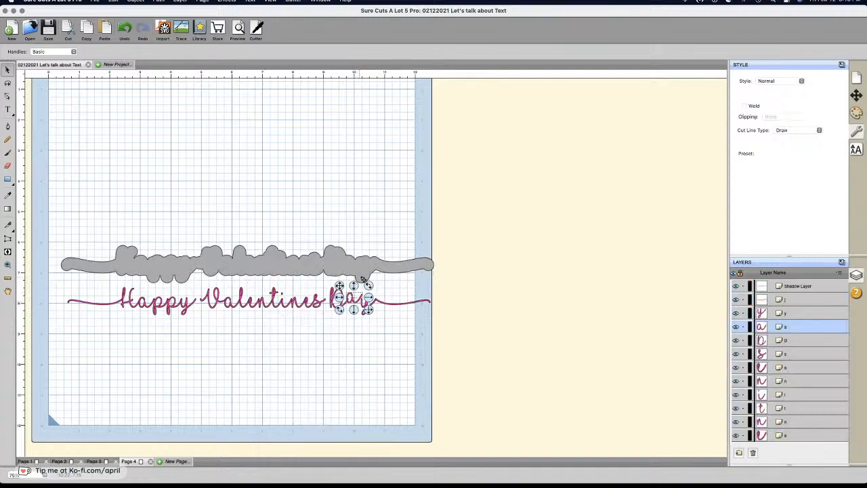
left_click(363, 279)
right_click(363, 275)
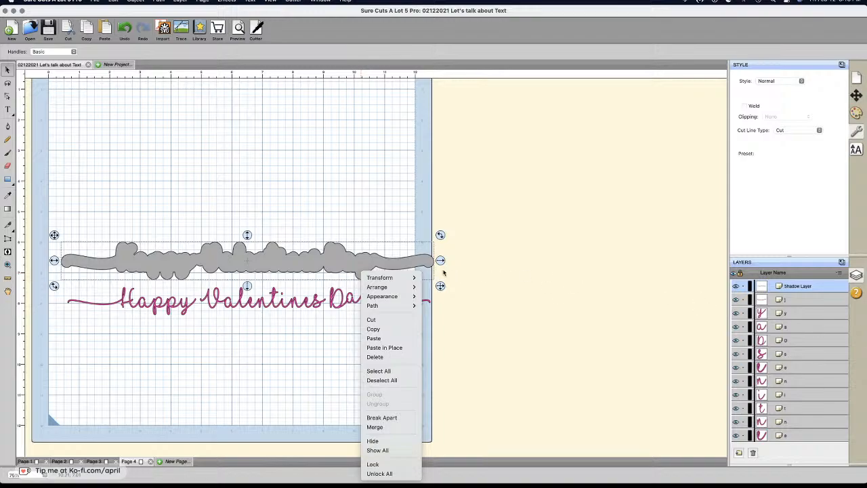
mouse_move(384, 287)
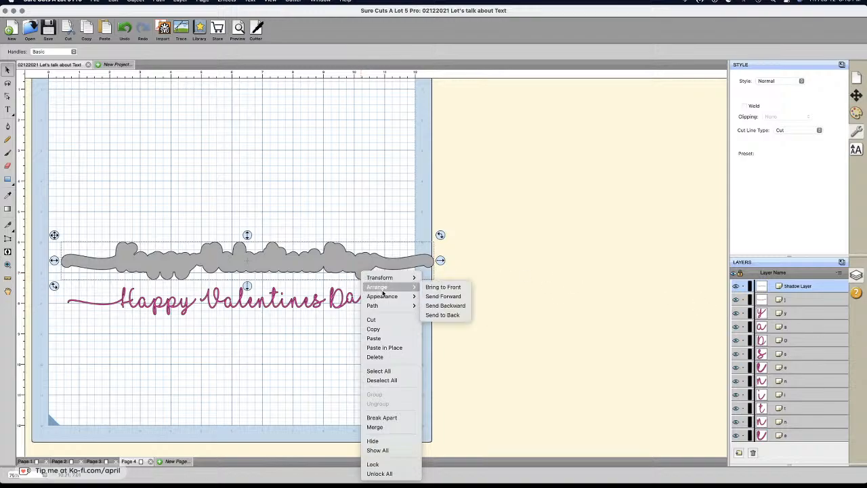
left_click(449, 314)
left_click(332, 320)
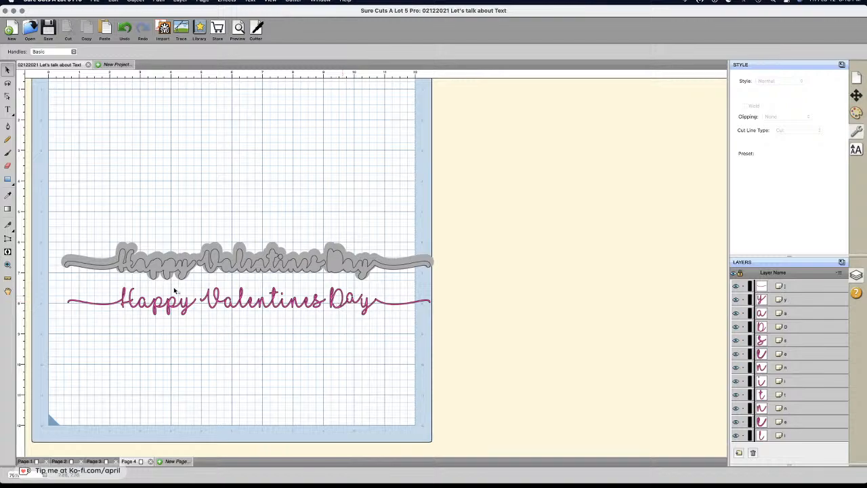
Step: Merge all the pink letters with Union and move the result onto the gray shadow
left_click_drag(72, 285, 478, 332)
left_click(354, 372)
left_click_drag(46, 287, 513, 330)
left_click(159, 2)
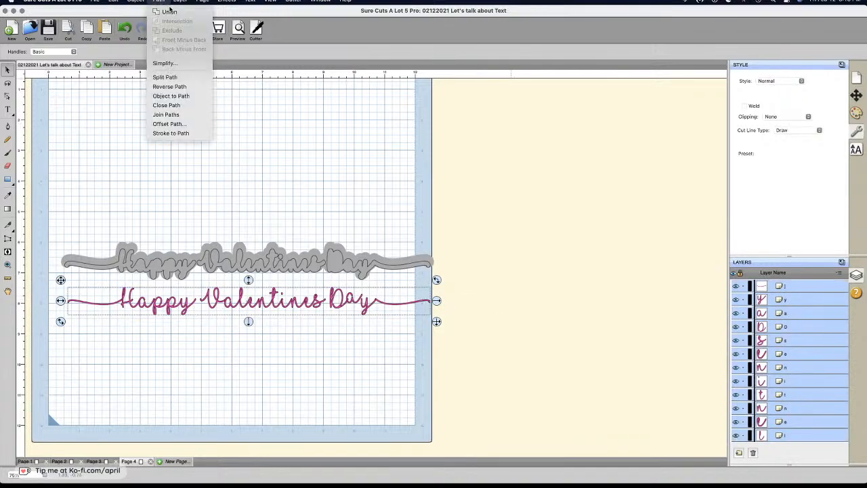
left_click(174, 12)
left_click_drag(277, 300, 272, 264)
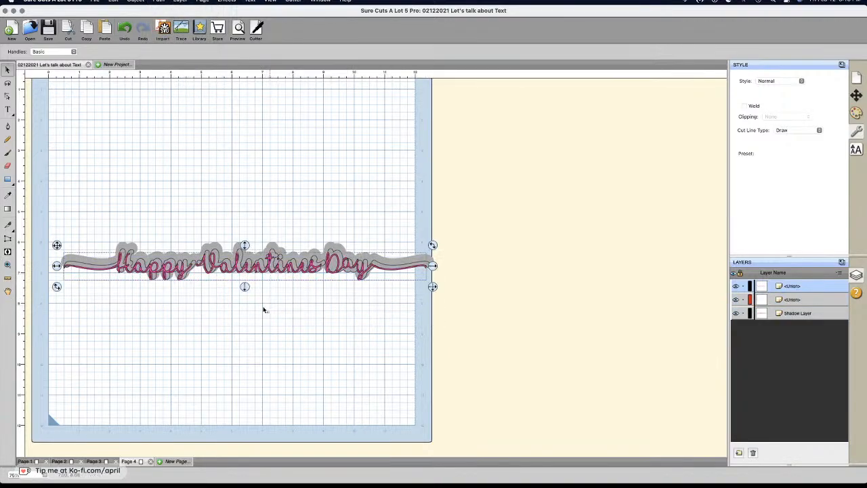
left_click(265, 308)
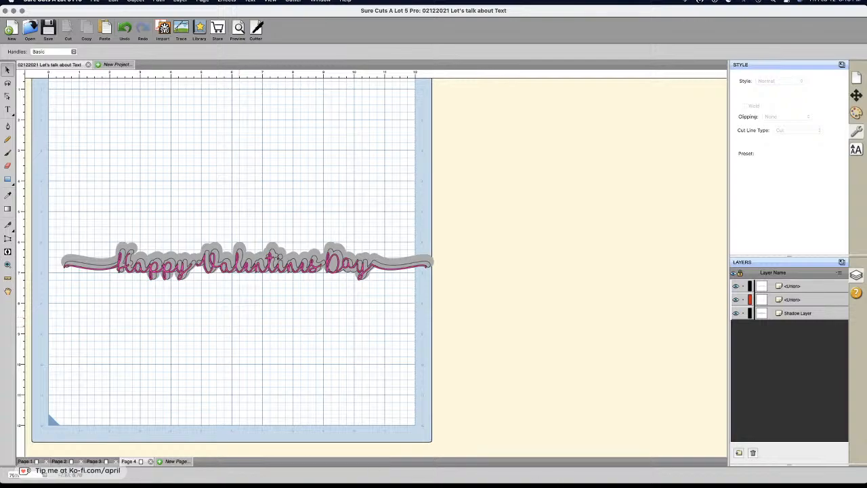
Step: Switch to Cricut Design Space, start a new project, and open its image upload page
key("super+Tab")
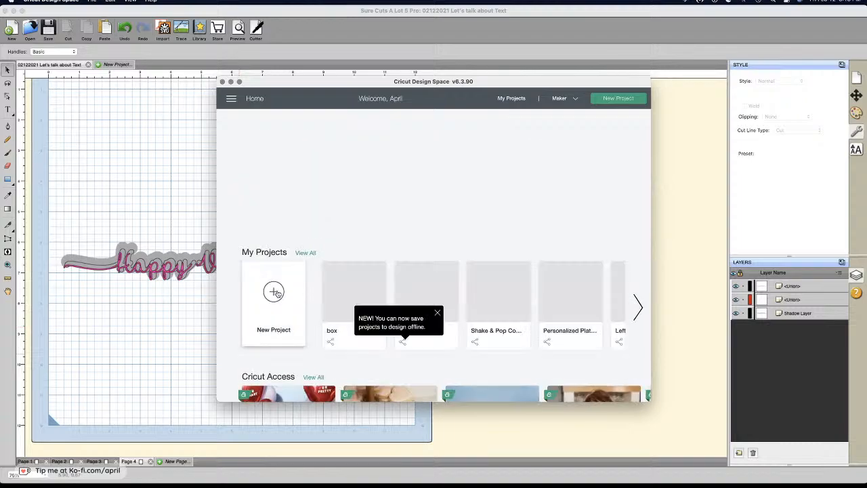
left_click(275, 292)
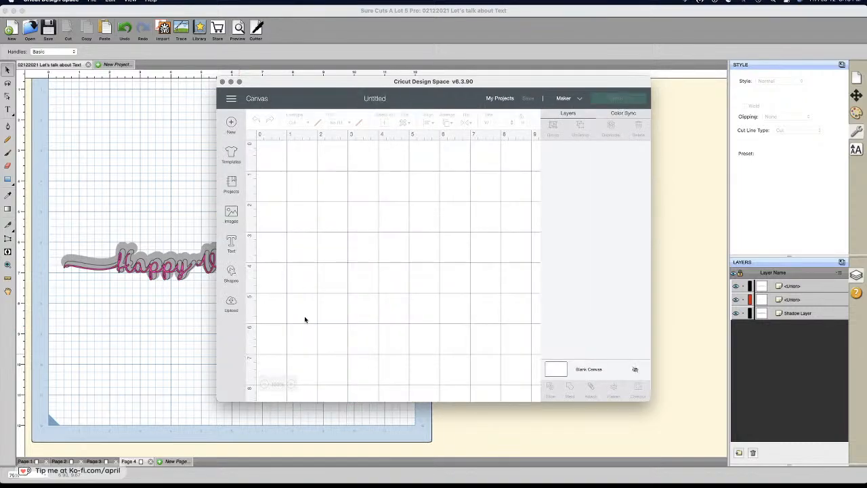
left_click(231, 303)
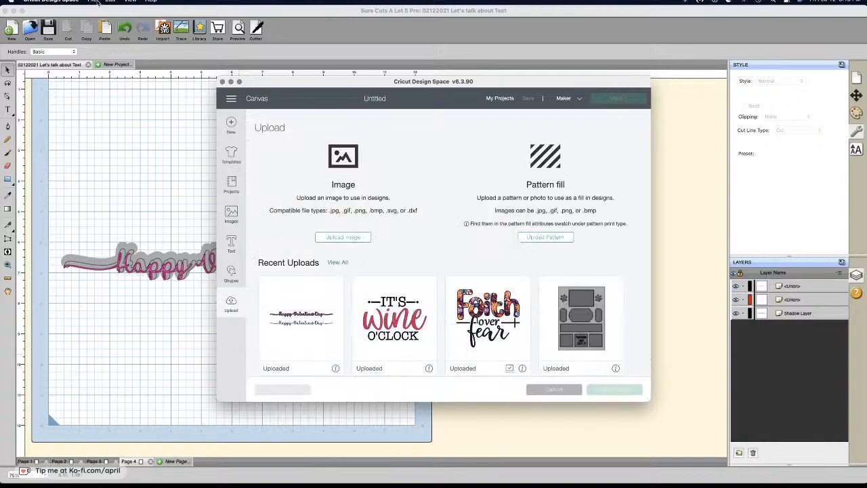
Step: Switch to Sure Cuts A Lot and export the design to the Desktop as a Design Space compatible SVG named hvd 2
left_click(93, 2)
left_click(89, 104)
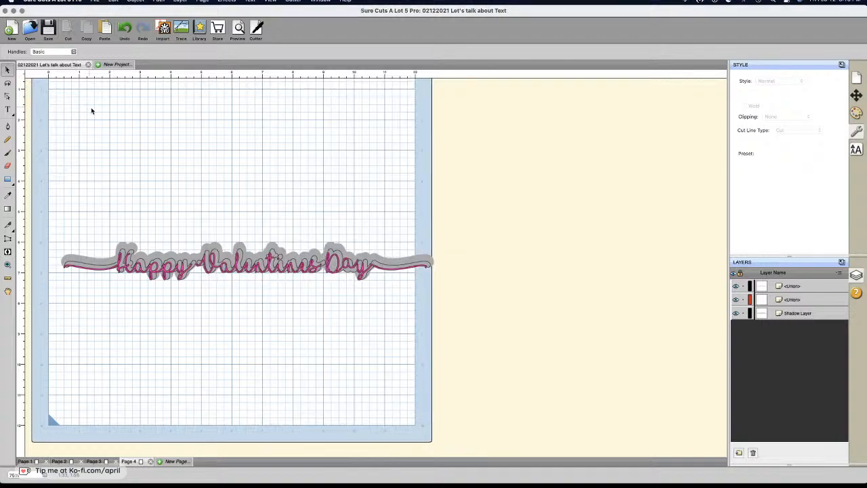
left_click(88, 3)
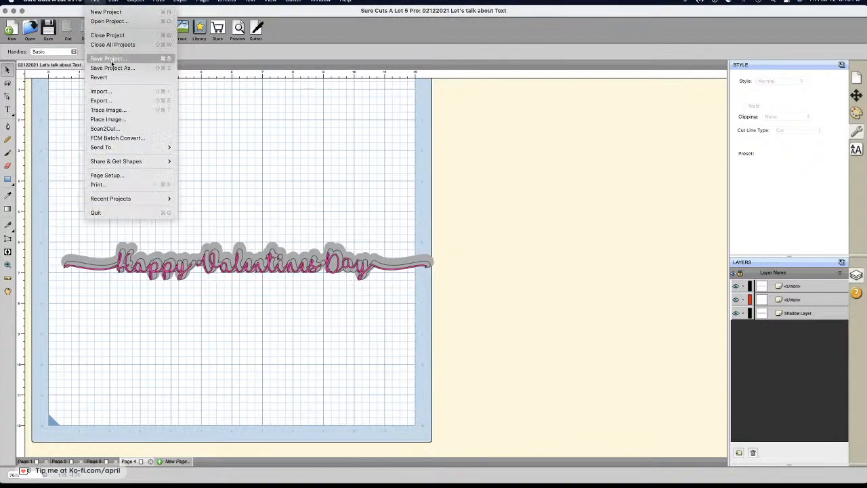
left_click(121, 104)
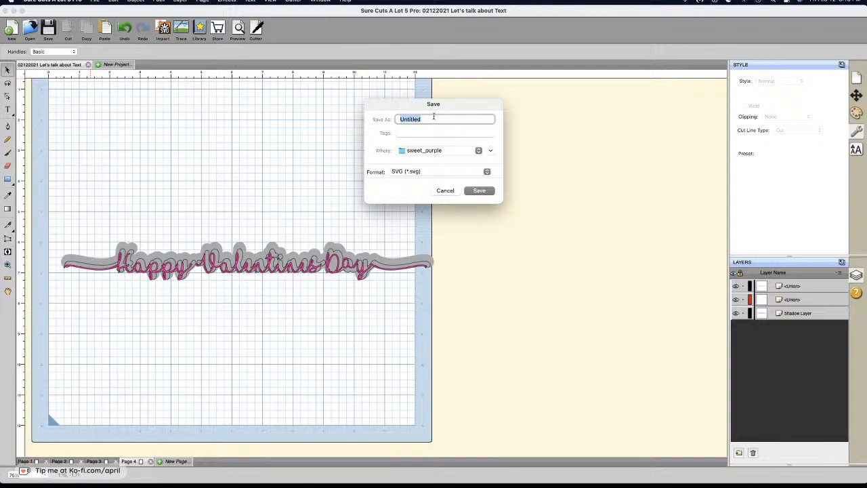
type("hvd 2")
left_click(458, 155)
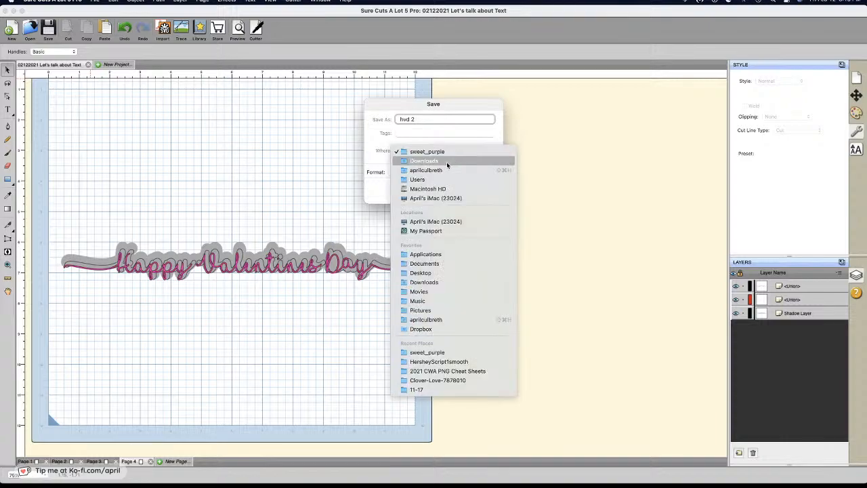
left_click(441, 272)
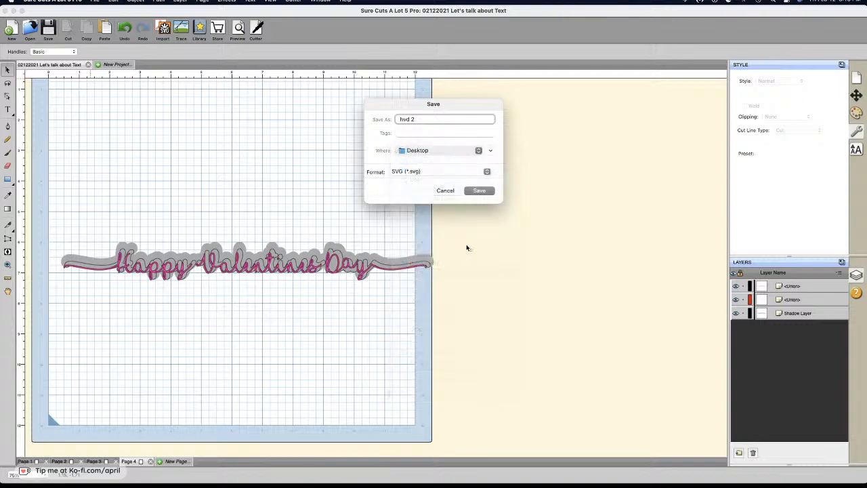
left_click(479, 190)
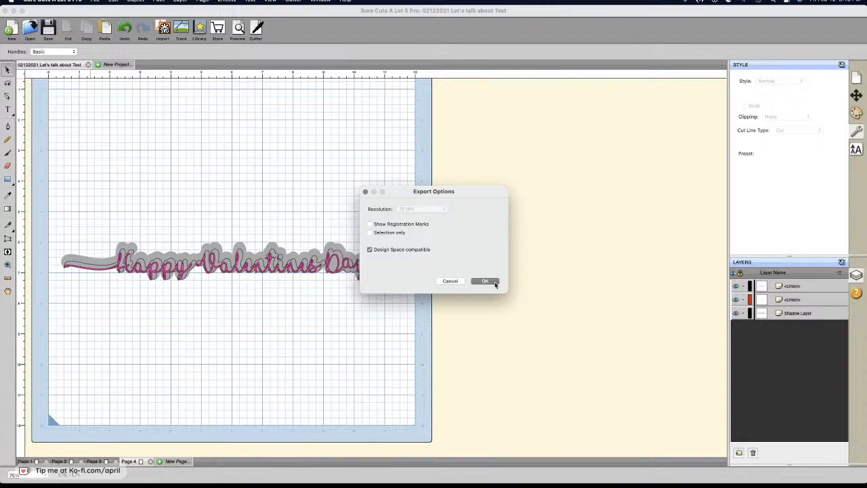
left_click(485, 281)
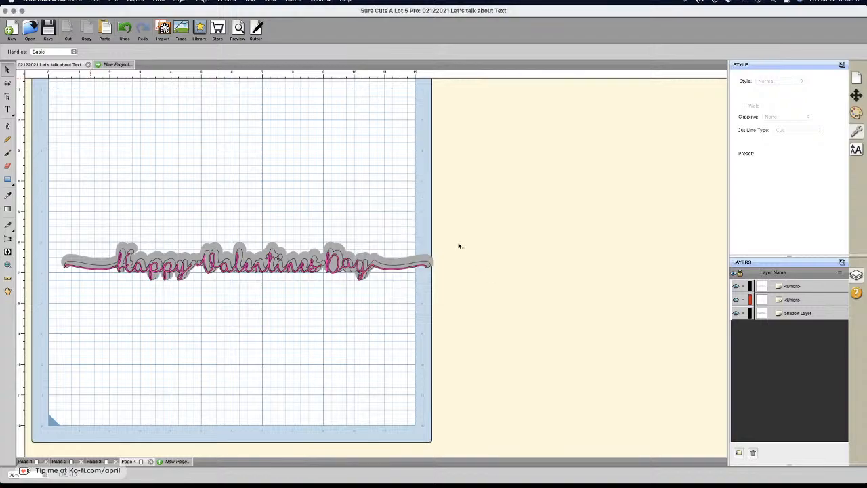
Step: Switch to Cricut Design Space, maximize it, upload hvd 2.svg from the Desktop, and insert the image on the canvas
left_click(13, 12)
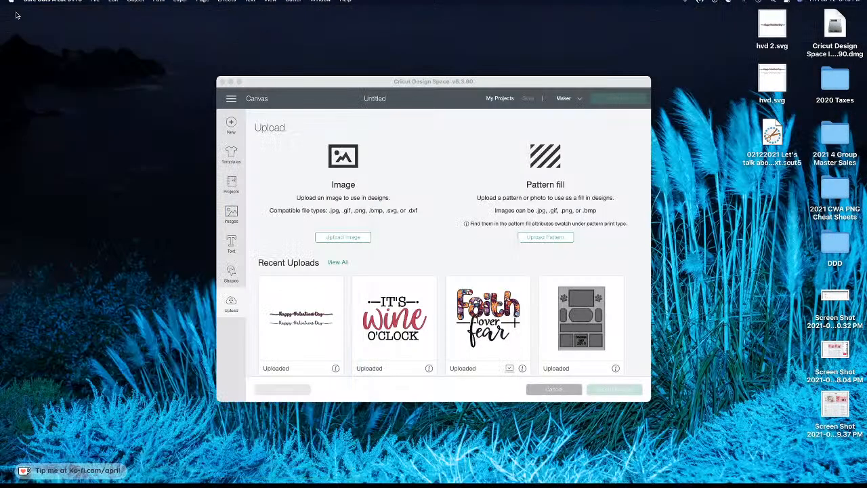
left_click(410, 82)
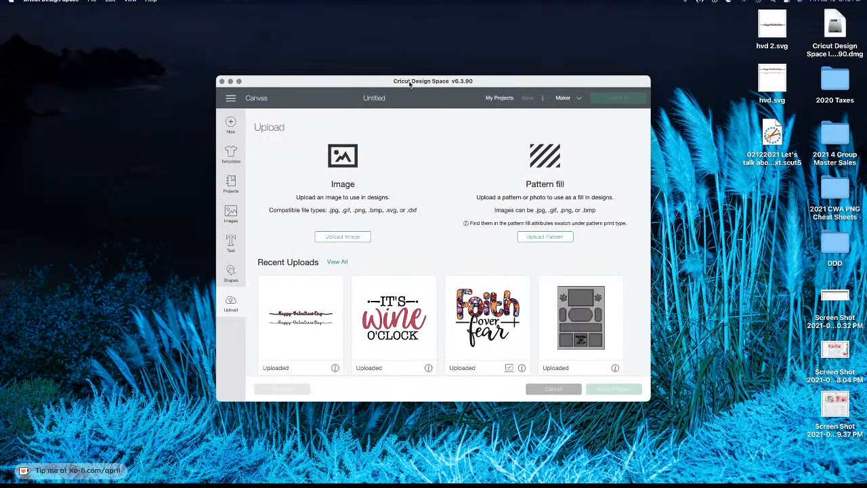
double_click(379, 80)
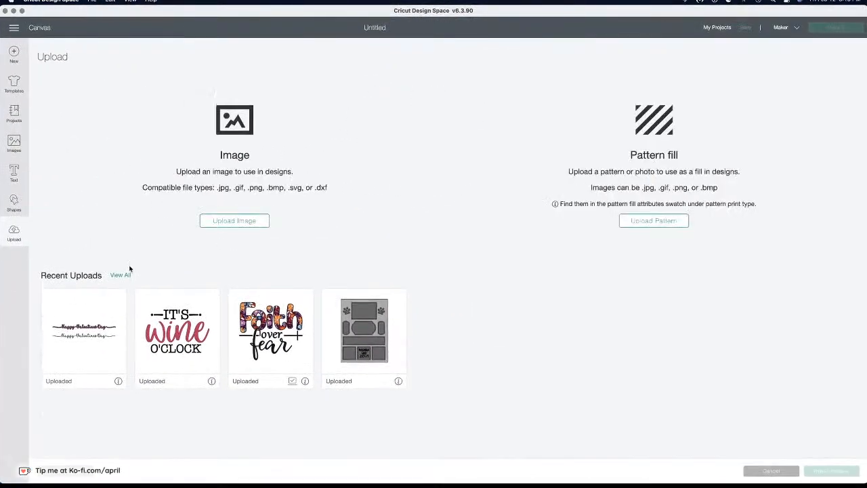
left_click(239, 226)
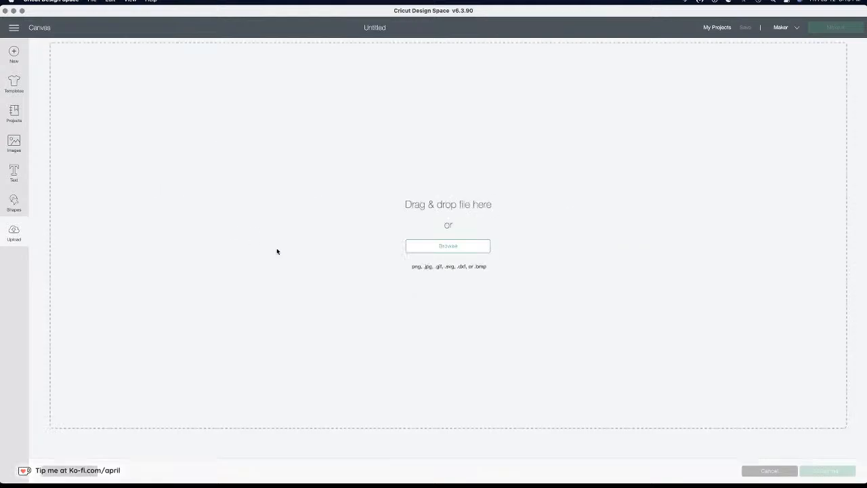
left_click(451, 246)
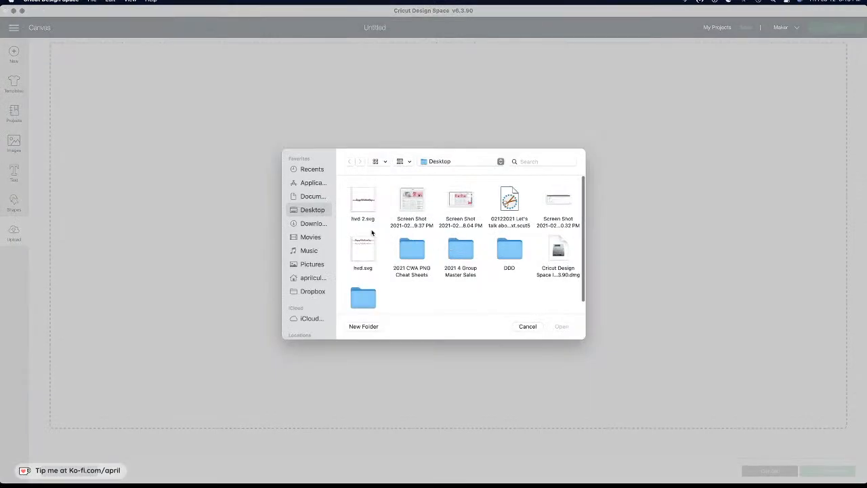
left_click(367, 199)
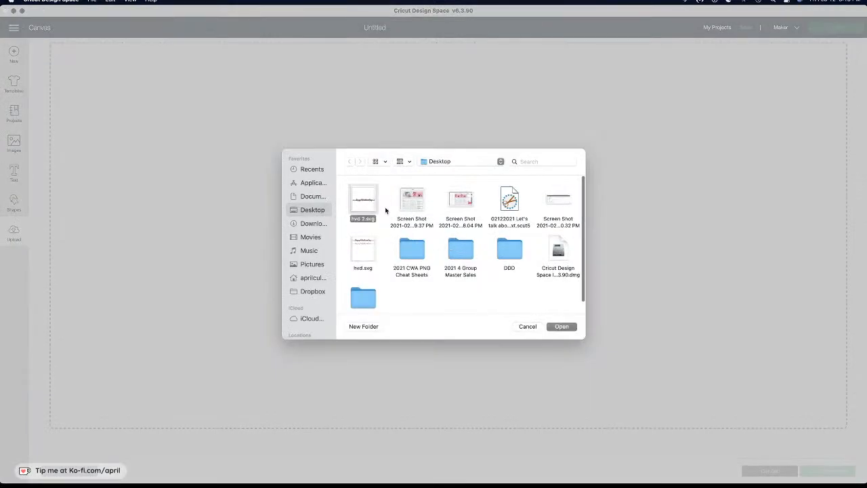
left_click(567, 328)
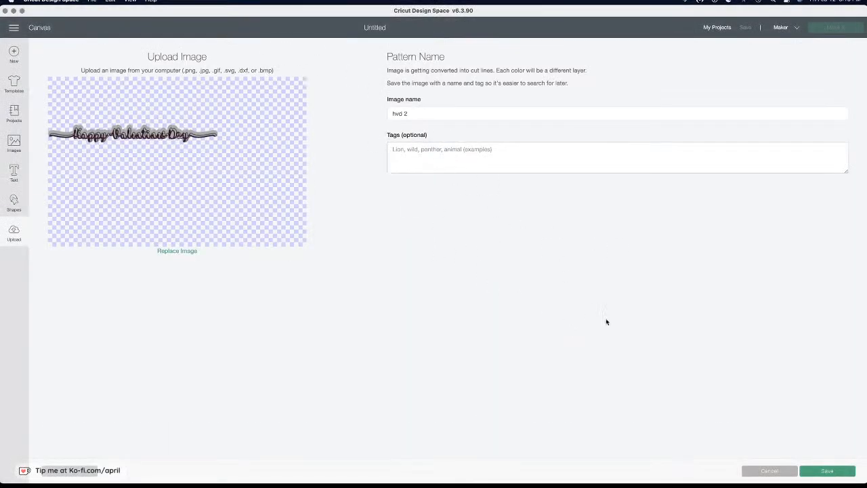
left_click(824, 472)
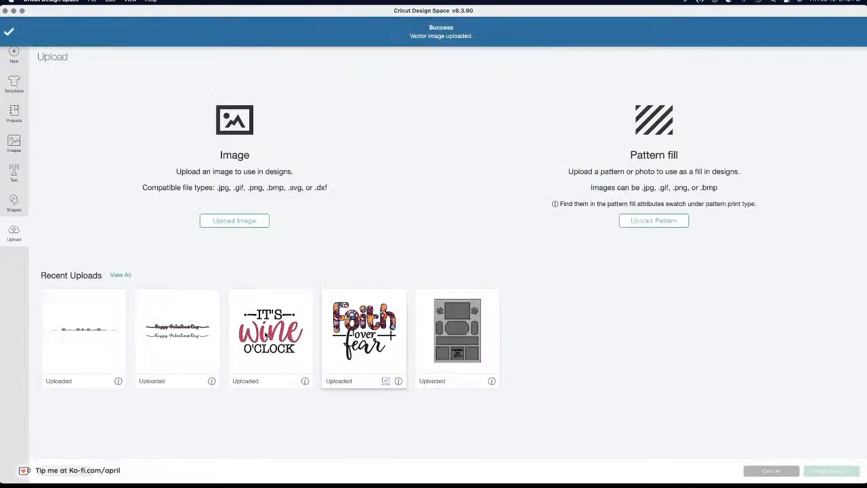
left_click(829, 473)
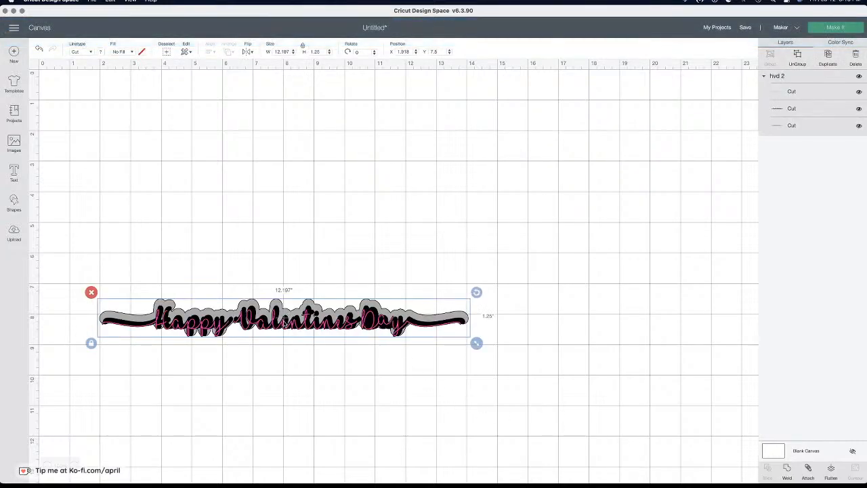
Step: Ungroup the uploaded design and separate the pink text, black outline text and gray shadow into three stacked rows
left_click_drag(285, 320, 285, 259)
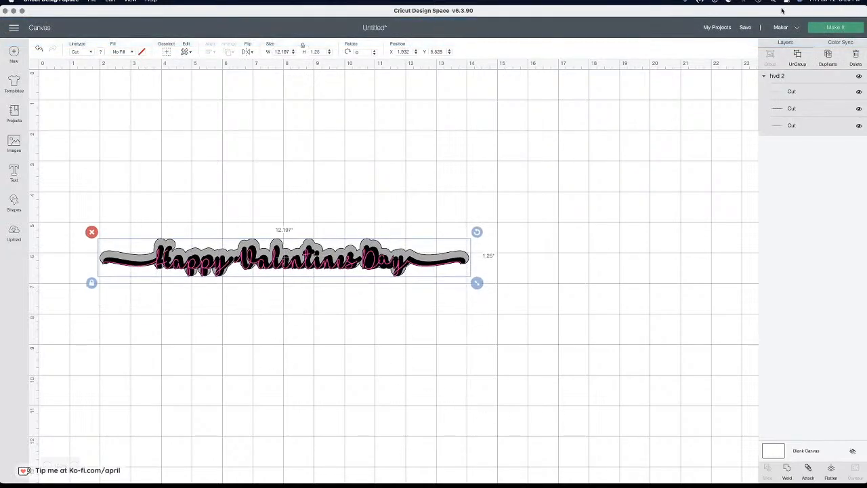
left_click(797, 54)
left_click_drag(336, 270, 372, 157)
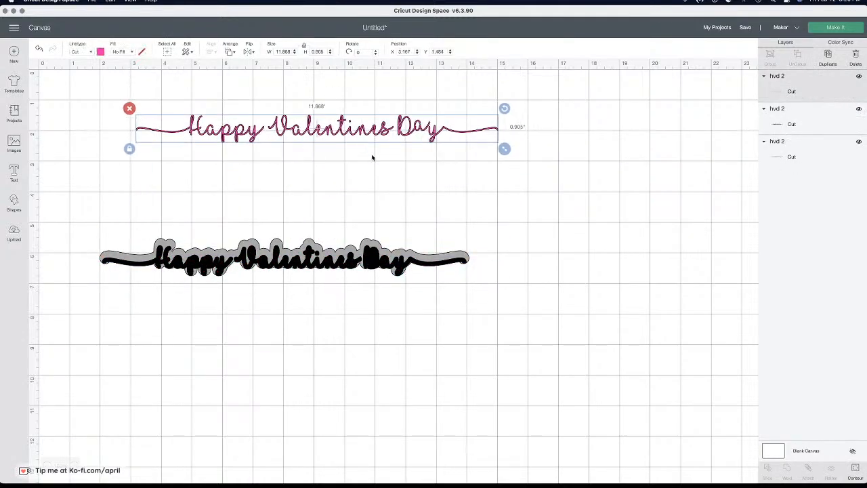
left_click_drag(324, 262, 351, 177)
left_click_drag(343, 263, 374, 237)
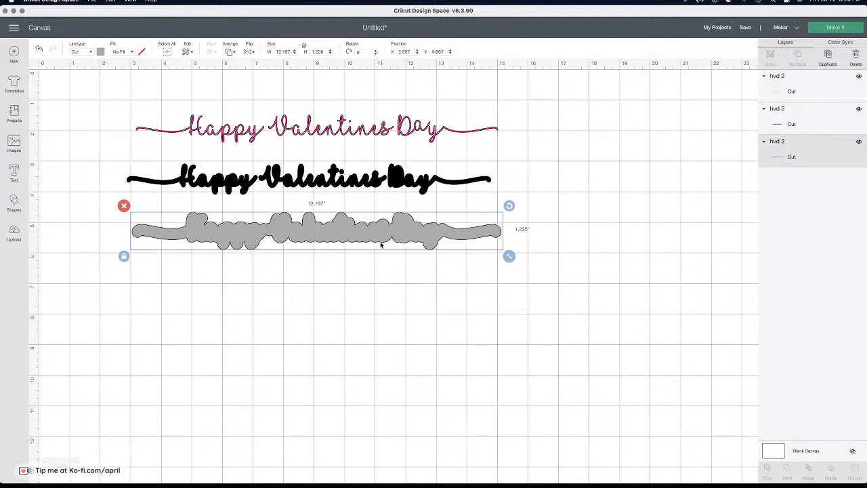
Step: Change the black outline text's operation to Draw
left_click(241, 184)
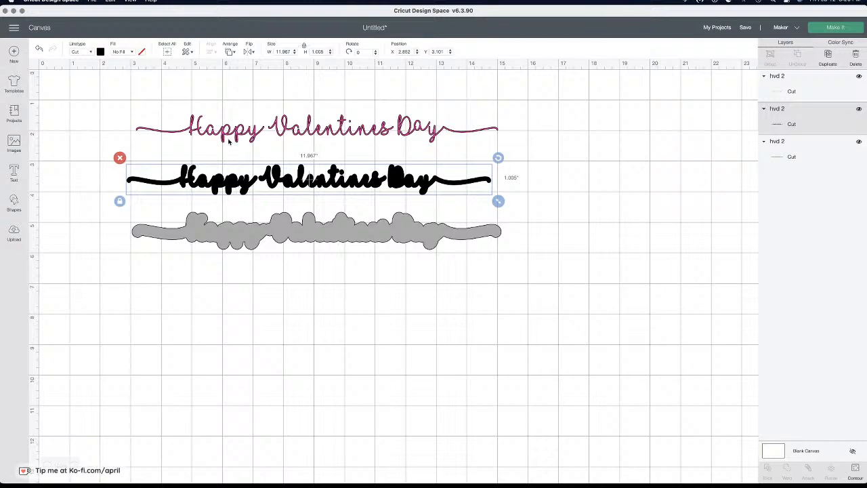
left_click(85, 53)
left_click(85, 78)
Step: Recolor the gray shadow layer white
left_click(302, 235)
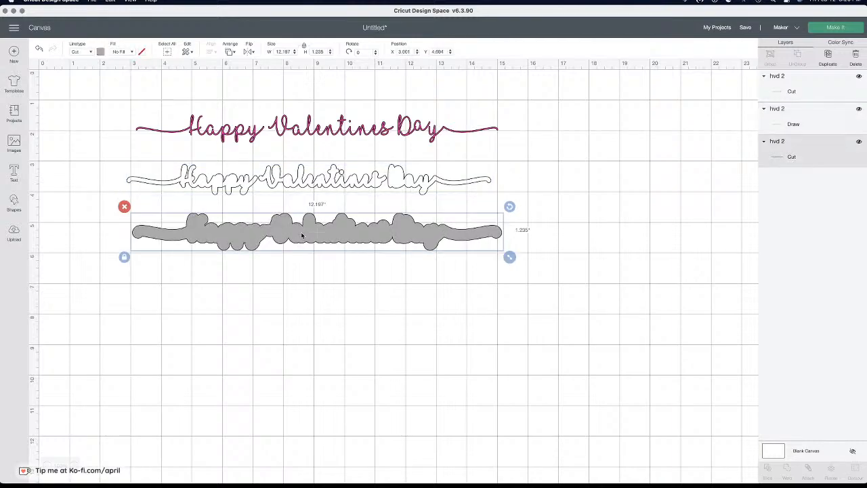
left_click(100, 53)
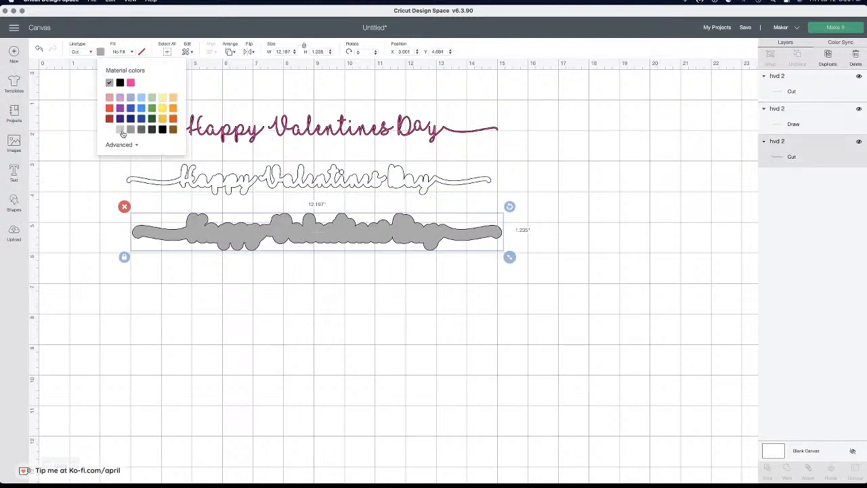
left_click(111, 130)
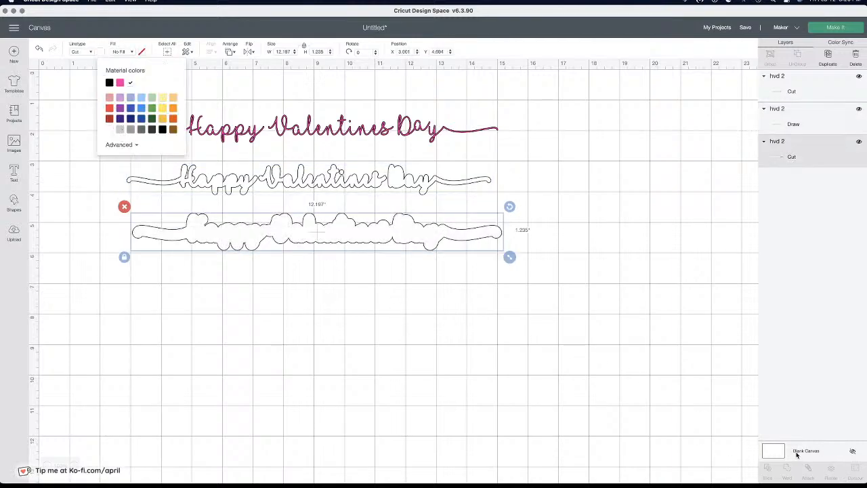
Step: Set the canvas background color to light gray
left_click(623, 336)
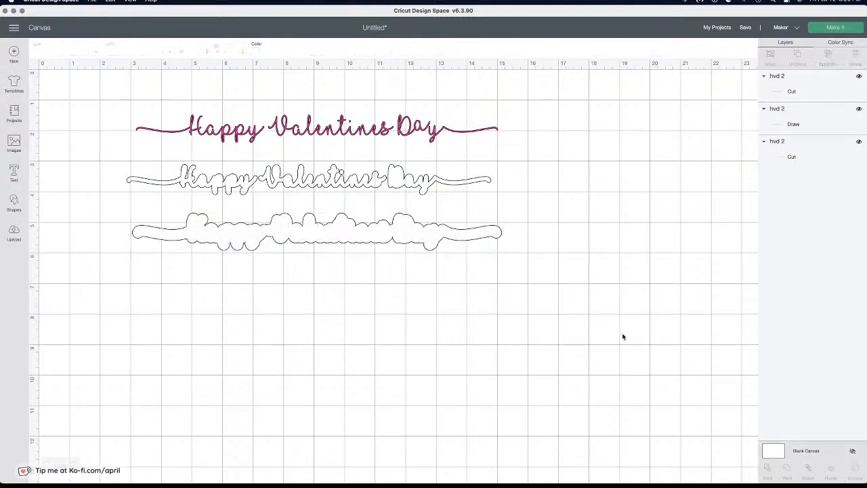
left_click(256, 52)
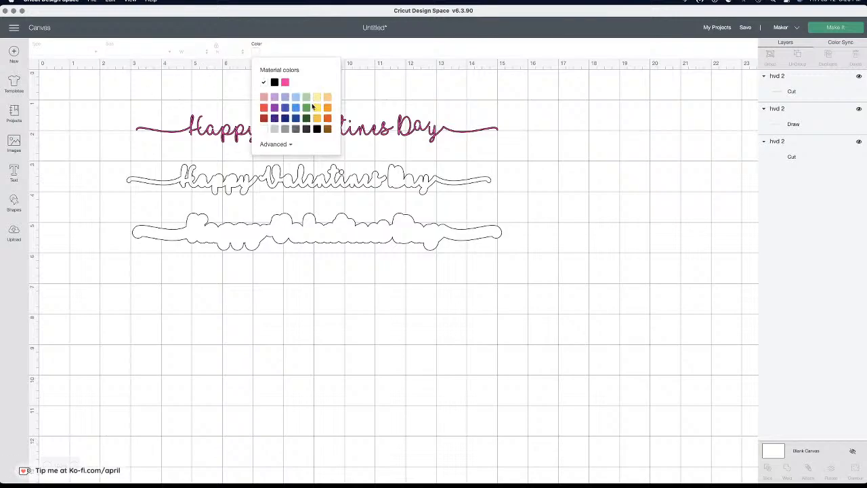
left_click(274, 130)
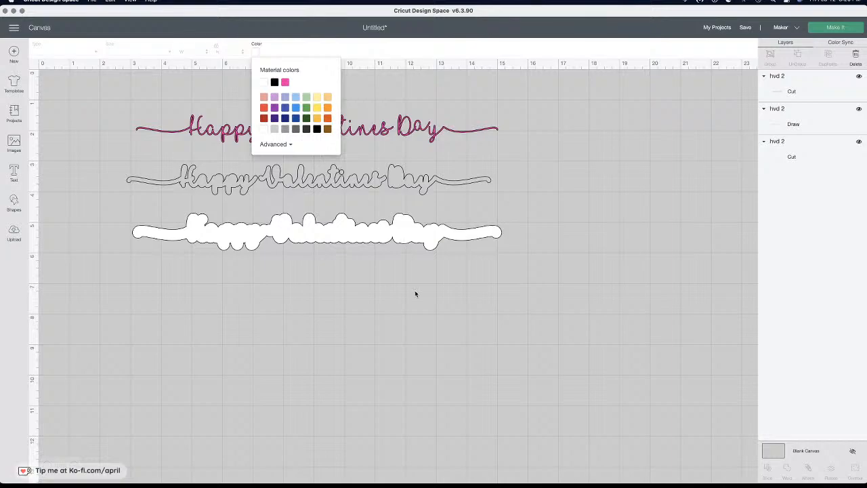
left_click(406, 288)
Step: Move the drawn outline text below the other layers and place the pink text over the white shadow
left_click(310, 169)
left_click_drag(322, 228, 308, 217)
left_click_drag(324, 170, 318, 206)
left_click_drag(275, 251, 275, 331)
left_click_drag(259, 139, 262, 229)
Step: Center the pink text and white shadow on each other and flatten them into one printable image
left_click_drag(101, 169, 551, 265)
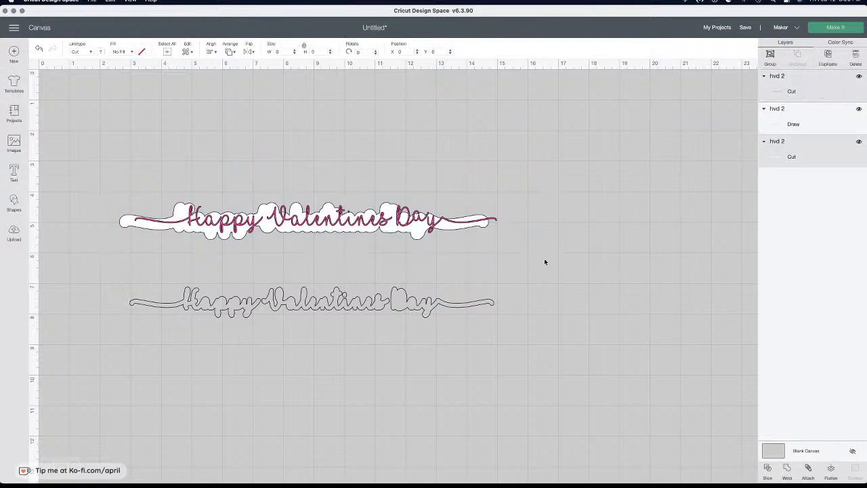
left_click(211, 52)
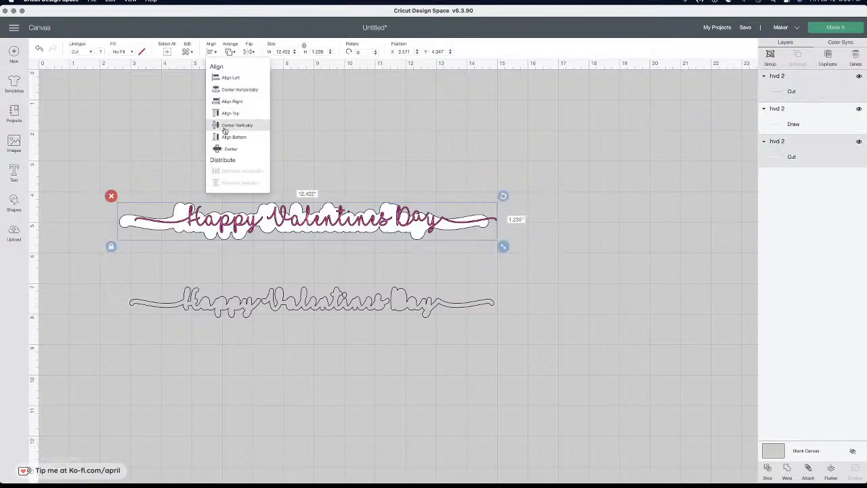
left_click(229, 149)
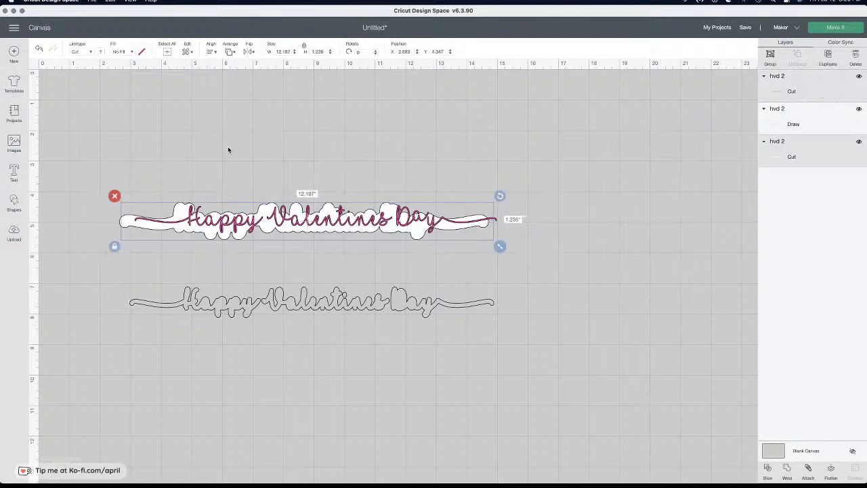
left_click(831, 470)
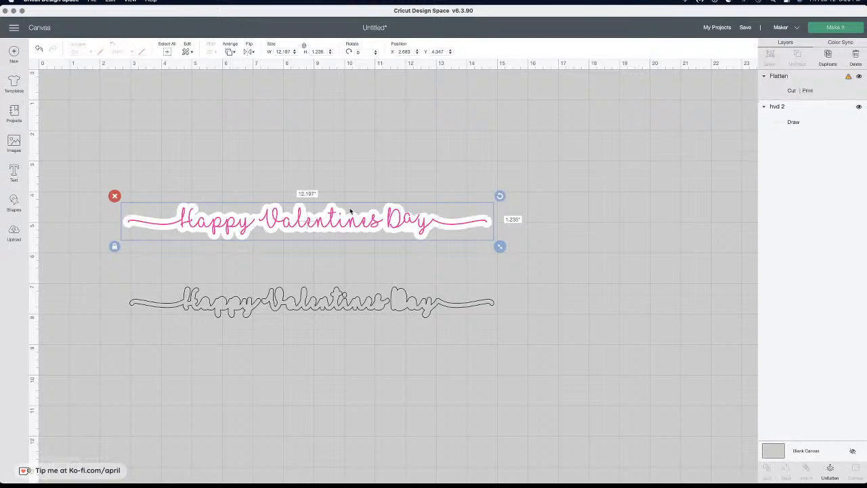
Step: Move the drawn outline text onto the flattened image and send it to the front
left_click_drag(298, 296, 291, 215)
left_click(229, 52)
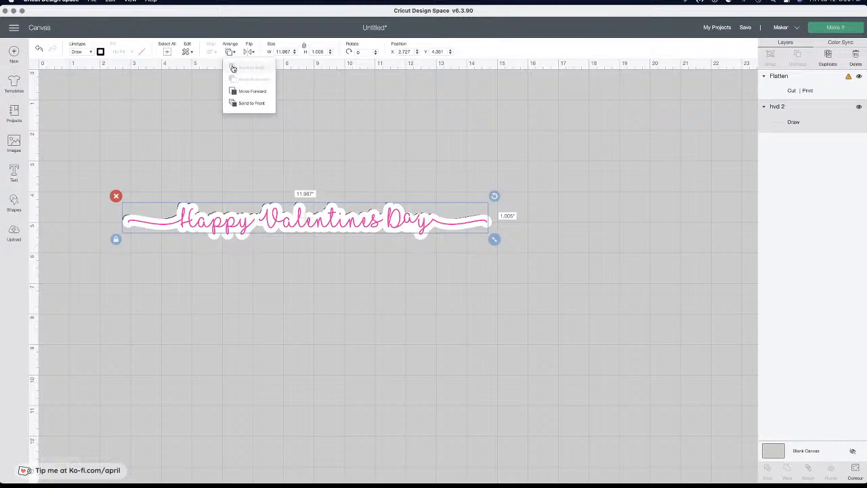
left_click(249, 104)
left_click_drag(303, 221, 304, 223)
Step: Select the drawn outline text and the flattened image together and center them on each other
left_click(212, 183)
left_click_drag(212, 182, 376, 271)
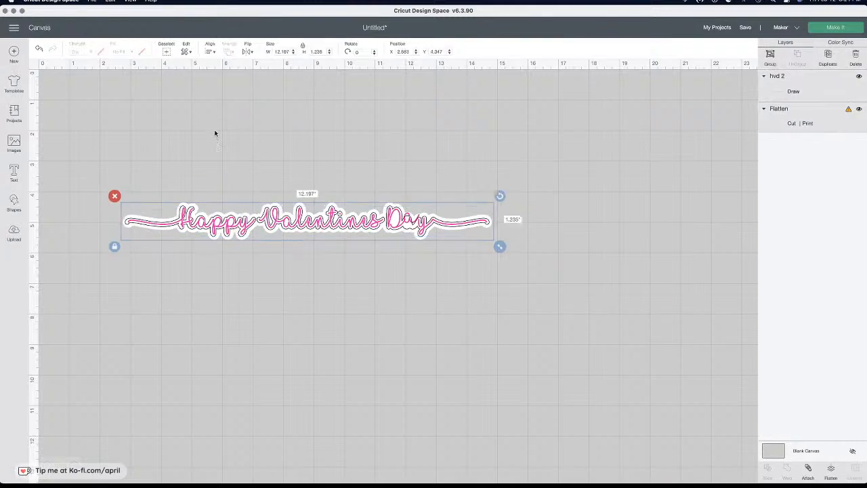
left_click(207, 53)
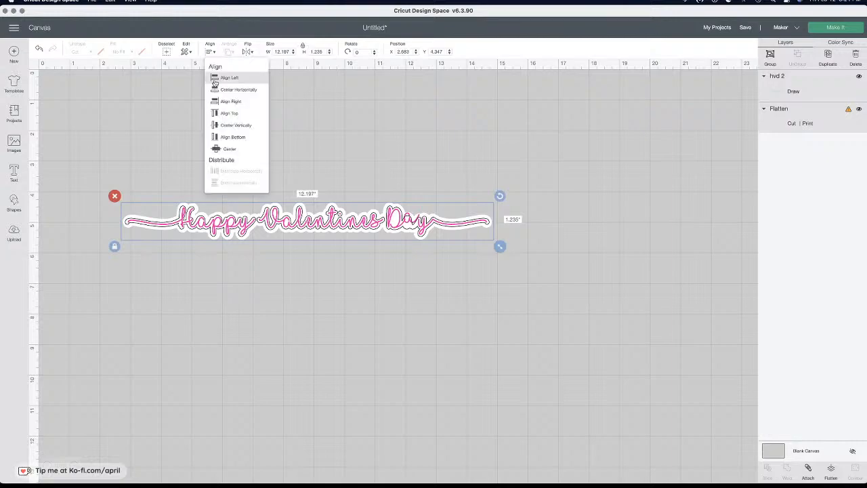
left_click(237, 147)
left_click(297, 159)
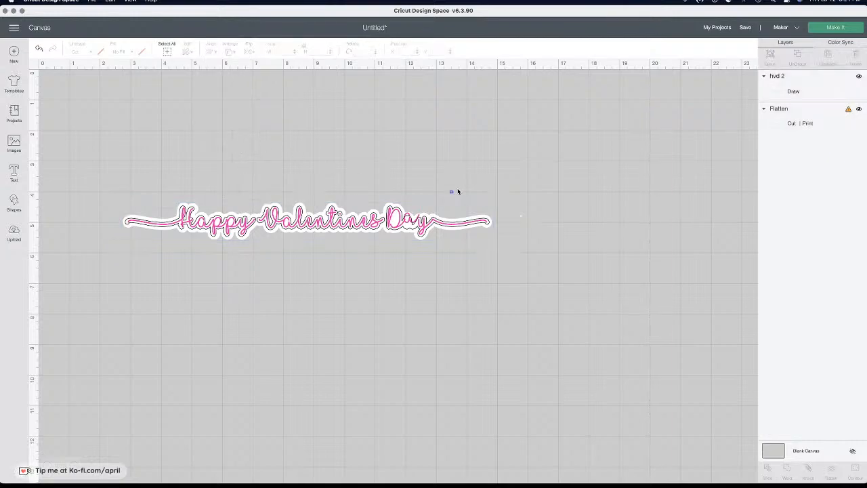
Step: Nudge the outline text off the flattened image and center the two layers on each other again
left_click(415, 225)
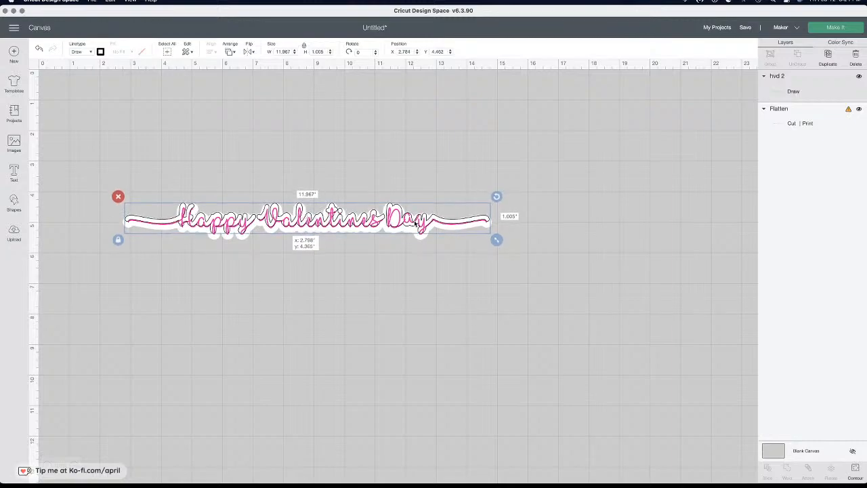
left_click_drag(117, 187, 568, 266)
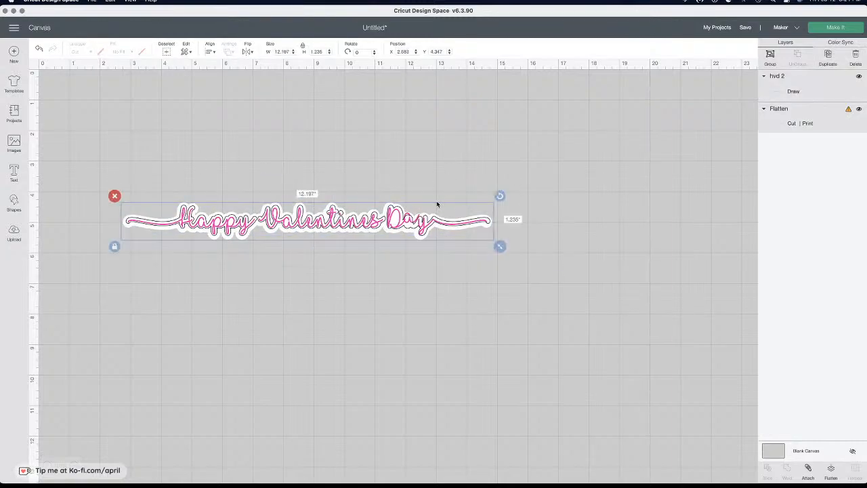
left_click(214, 54)
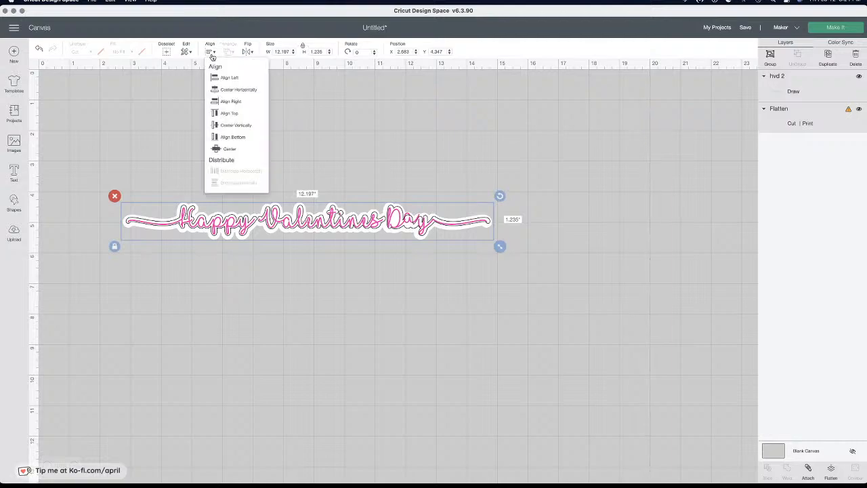
left_click(234, 147)
left_click(240, 145)
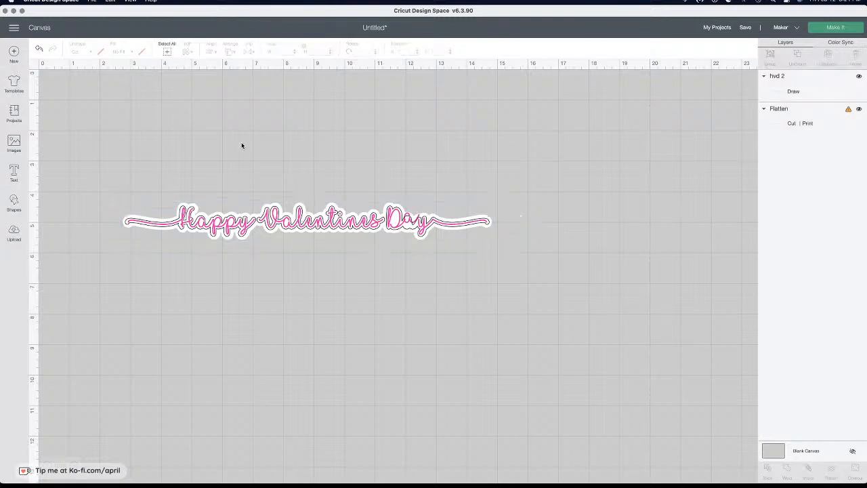
Step: Set the outline text's line type to Medium foil
left_click(198, 225)
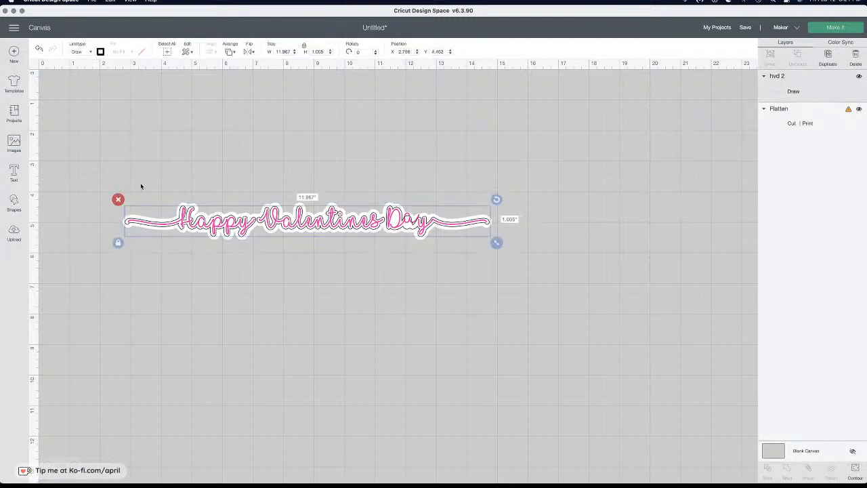
left_click(100, 52)
left_click(91, 52)
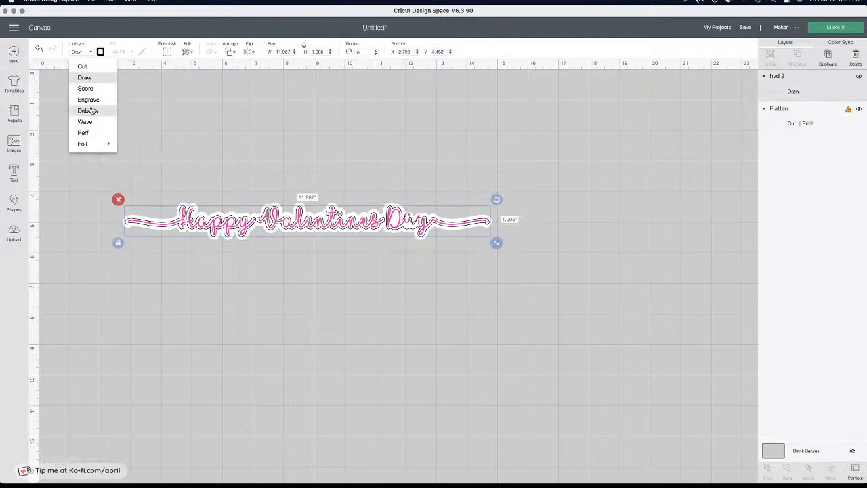
mouse_move(93, 144)
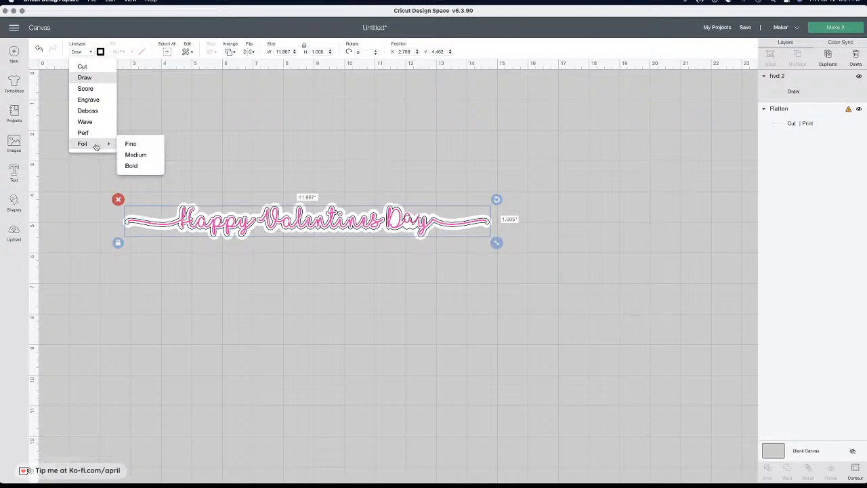
left_click(136, 155)
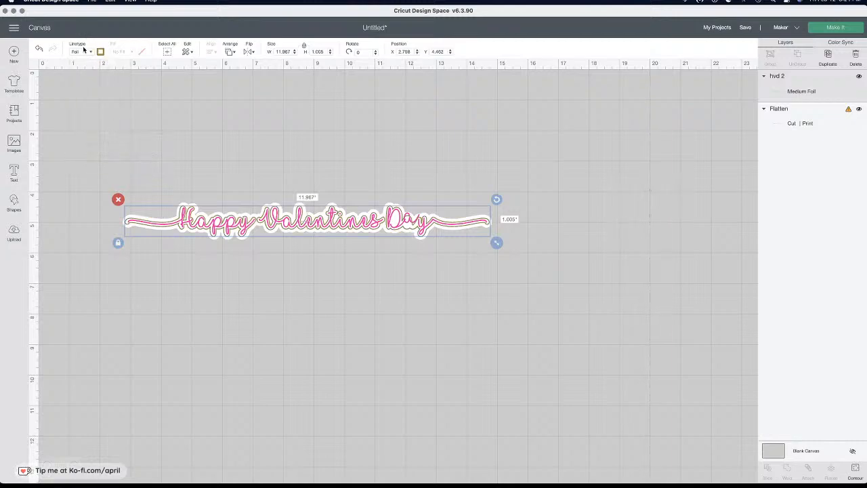
left_click(638, 231)
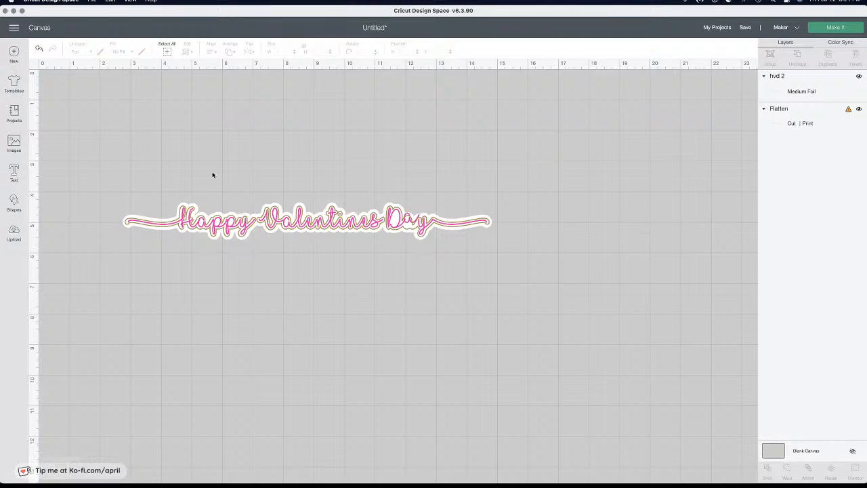
Step: Scale the outline text and flattened image together down to about 7.86 inches wide
left_click_drag(67, 172, 530, 274)
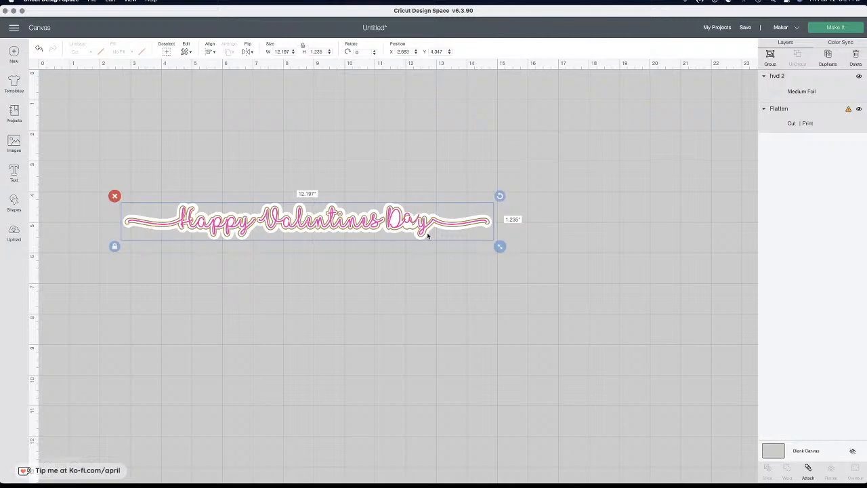
left_click_drag(498, 247, 367, 232)
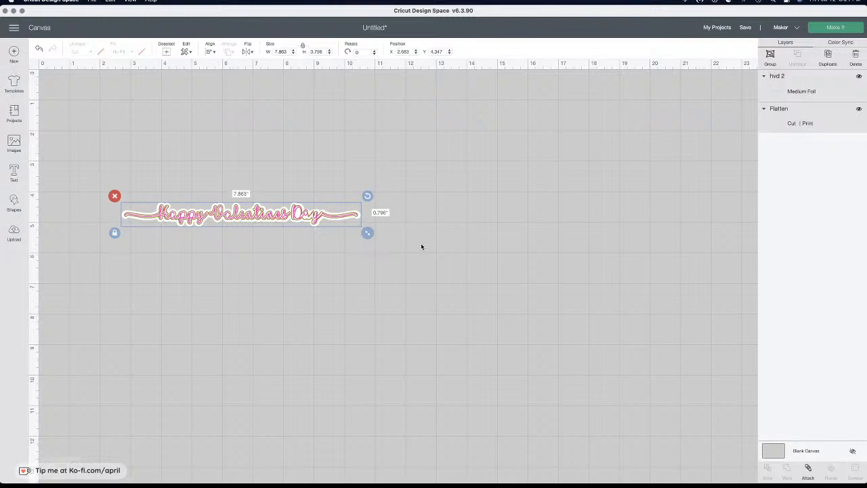
scroll(421, 247, "right", 5)
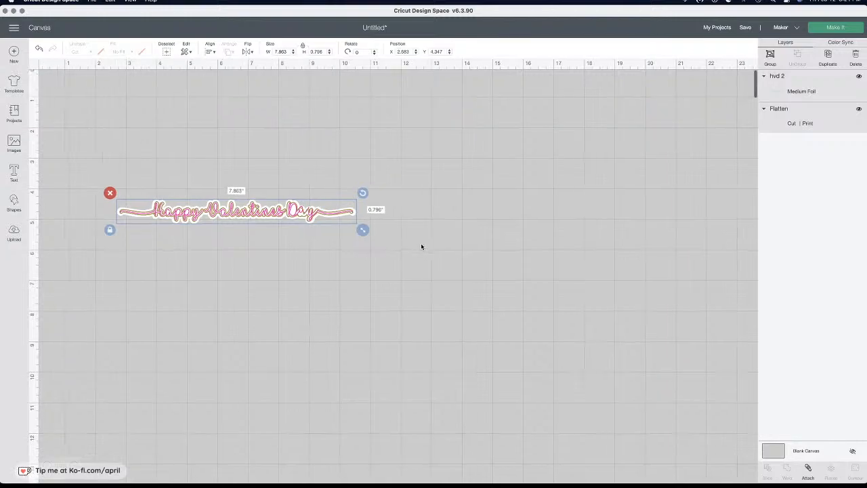
left_click(374, 228)
Step: Pull the foil outline off the flattened image, set its line type to Draw and place it back on the pink text
left_click_drag(285, 223, 293, 234)
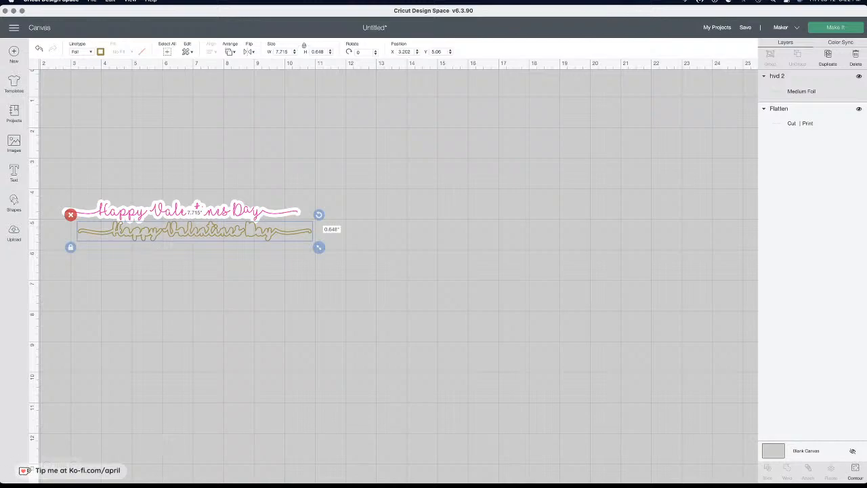
left_click(86, 51)
left_click(85, 78)
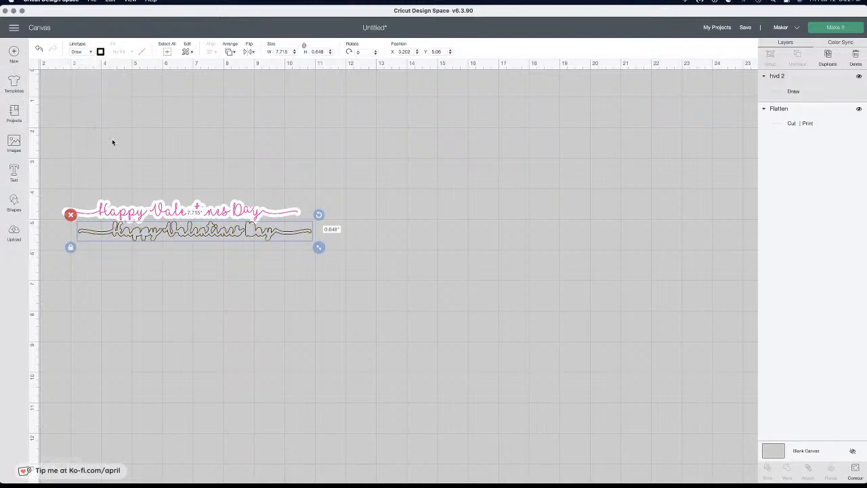
mouse_move(171, 234)
left_mouse_down()
mouse_move(155, 214)
mouse_move(176, 215)
left_mouse_up()
left_click(195, 259)
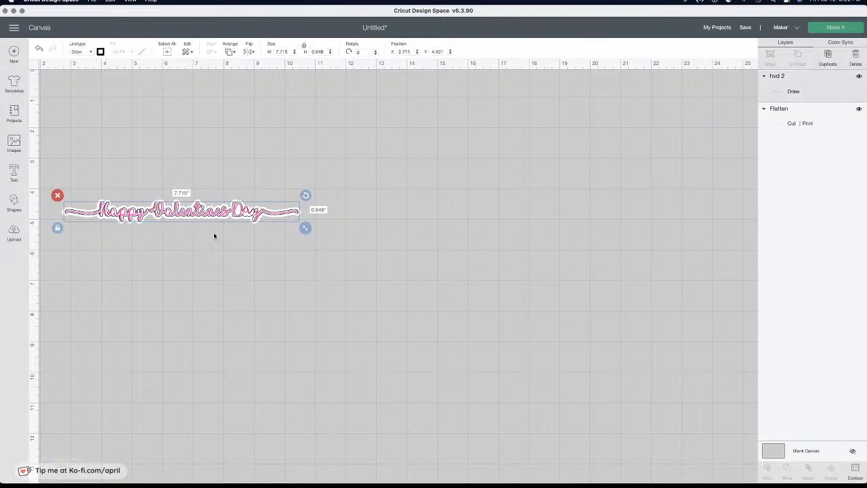
left_click(213, 238)
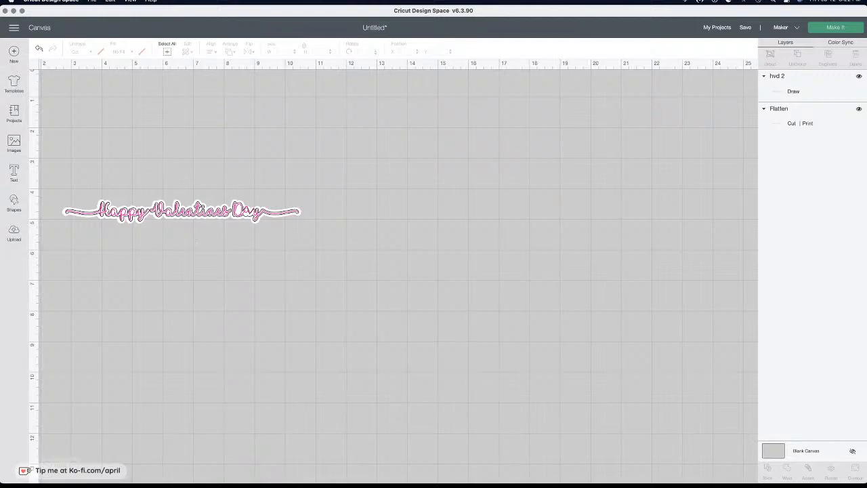
Step: Switch to Sure Cuts A Lot and delete the Valentine text, its outline and the shadow layer from Page 4
key("super+Tab")
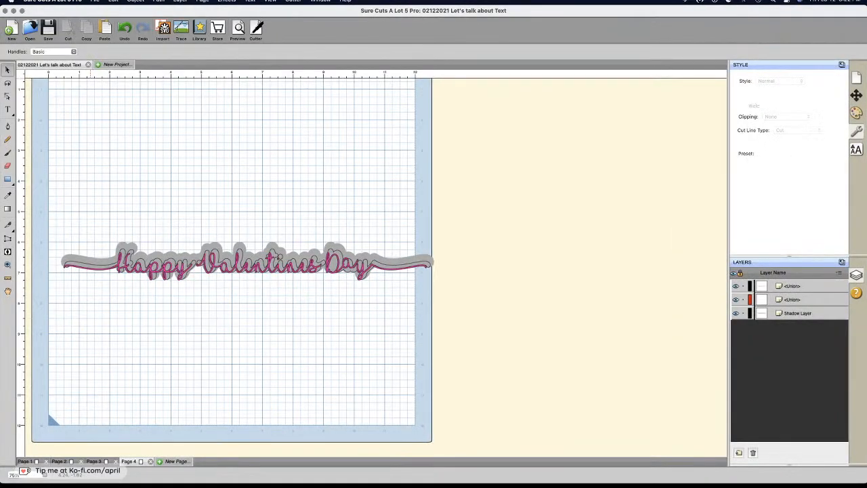
left_click_drag(307, 263, 308, 336)
left_click_drag(323, 261, 323, 182)
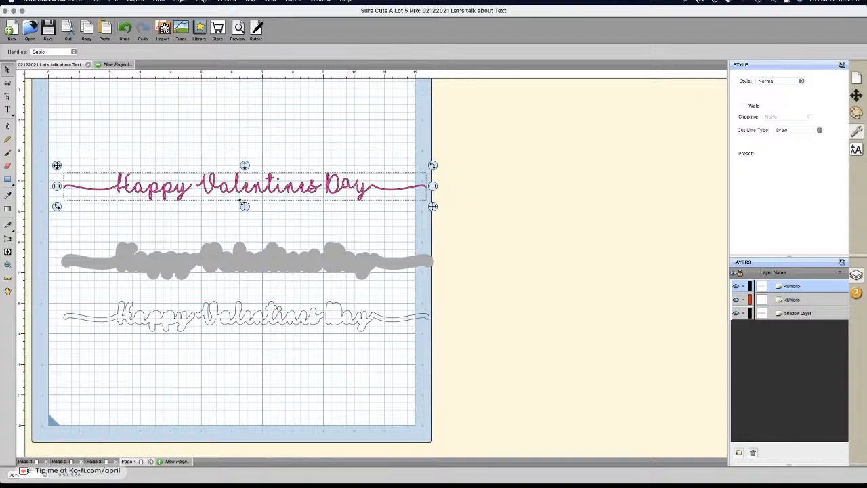
left_click_drag(39, 119, 474, 356)
key("Delete")
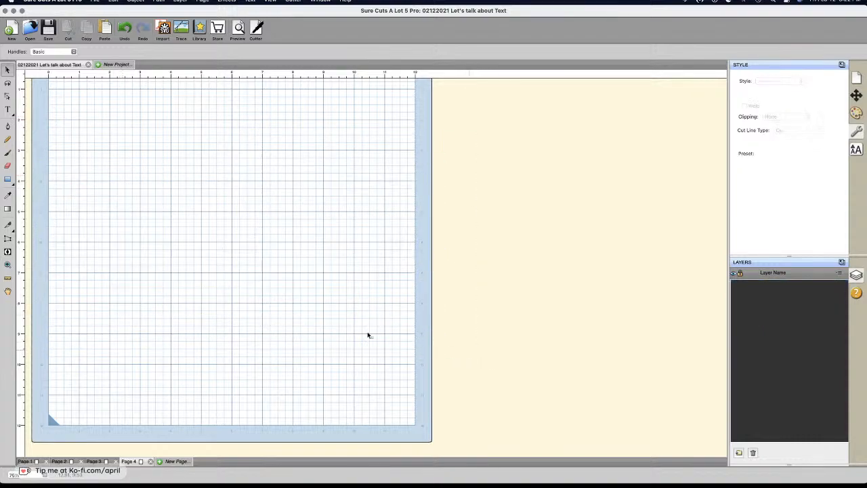
Step: Add the text "create" in the Artis font near the middle of the mat
left_click(8, 109)
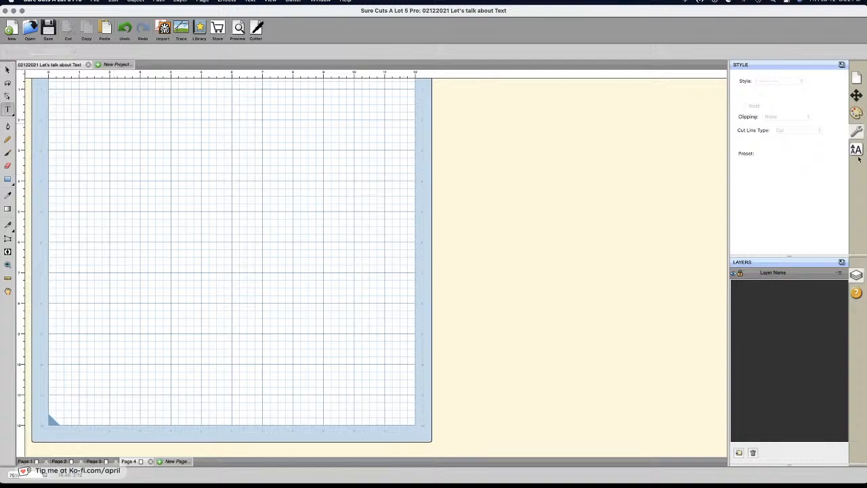
left_click(856, 150)
left_click(776, 93)
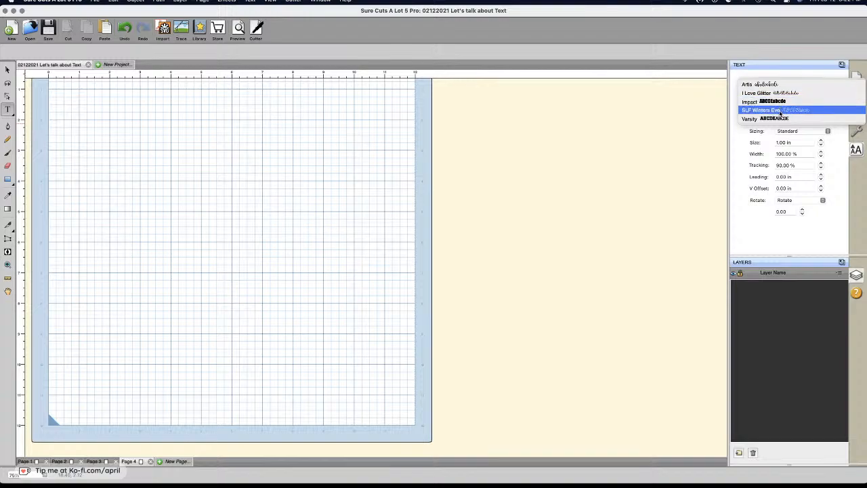
left_click(757, 84)
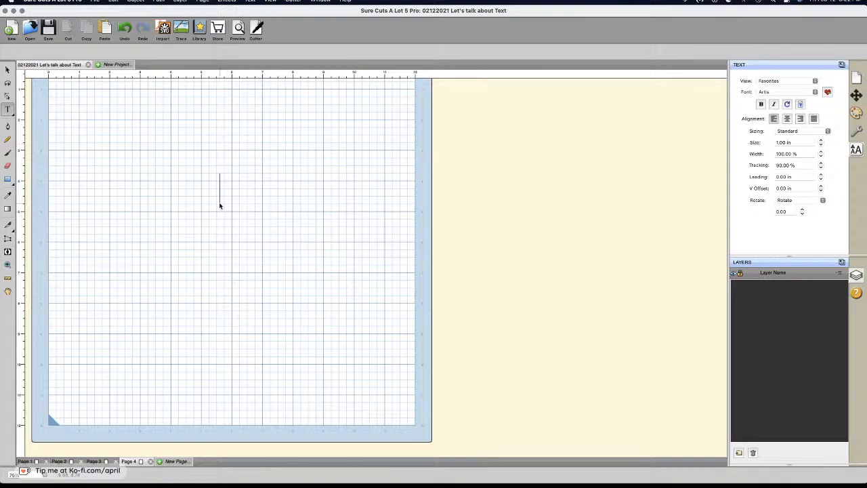
type("create")
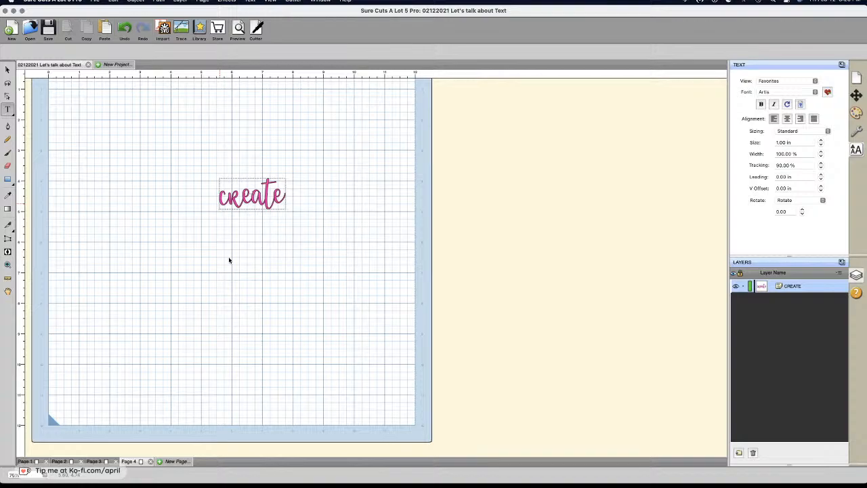
Step: Start a second text object below "create" and erase the trial letters entered in it
left_click(251, 306)
left_click(245, 252)
type("crea")
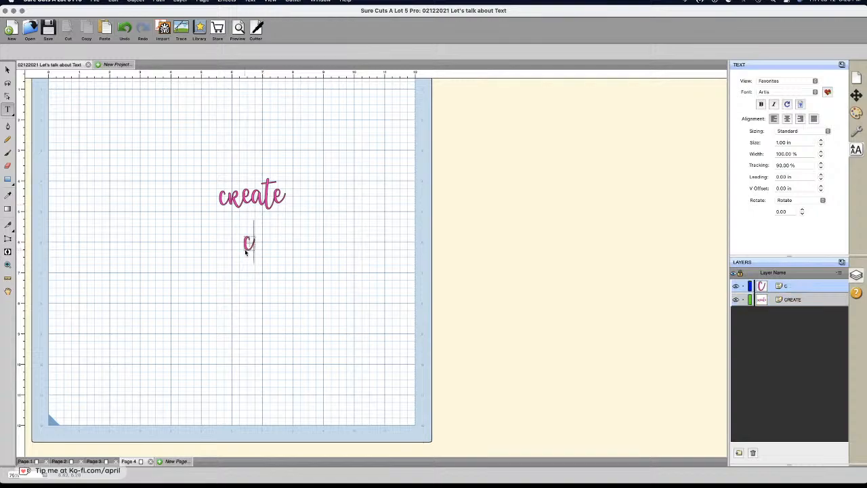
key("BackSpace")
key("BackSpace")
key("BackSpace")
key("BackSpace")
Step: Show all fonts instead of only favorites and set the second text's font to 1 BeanSprout DNA
left_click(794, 93)
left_click(794, 93)
left_click(793, 81)
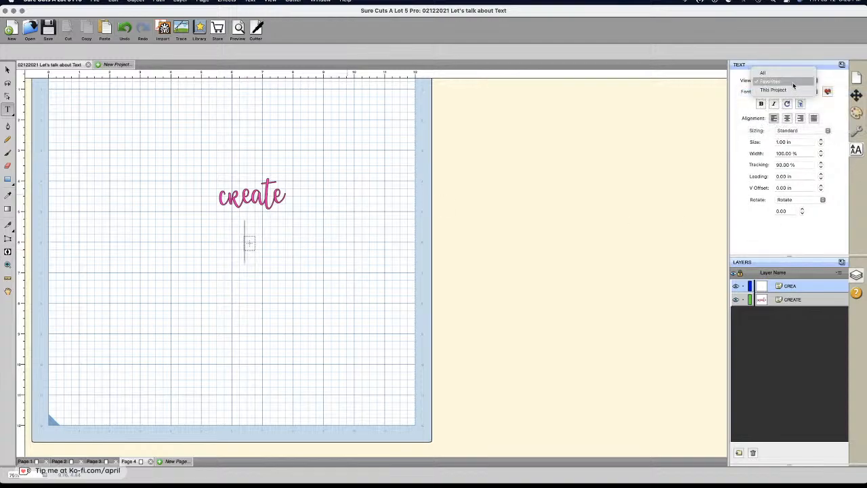
left_click(789, 83)
left_click(790, 83)
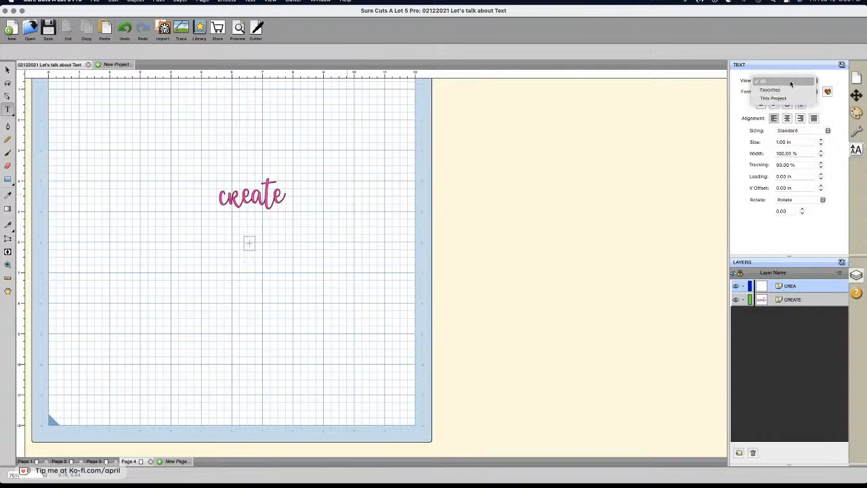
left_click(807, 89)
left_click(807, 90)
left_click(804, 93)
left_click(803, 93)
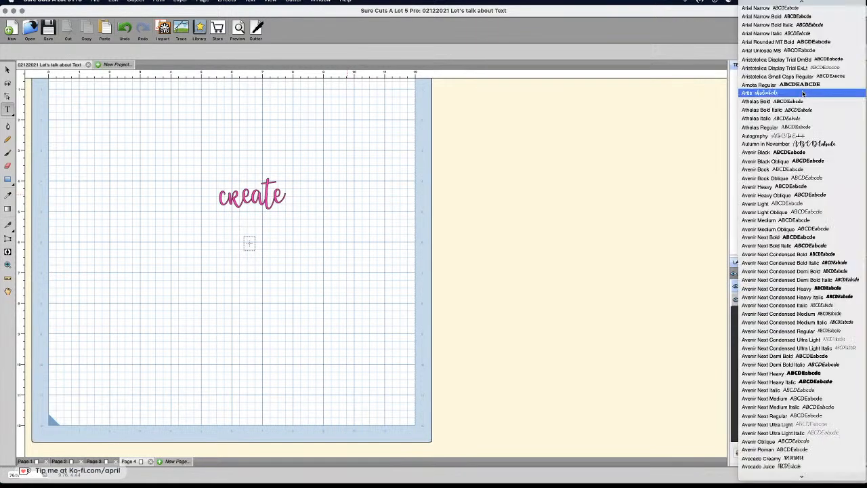
scroll(804, 92, "down", 2)
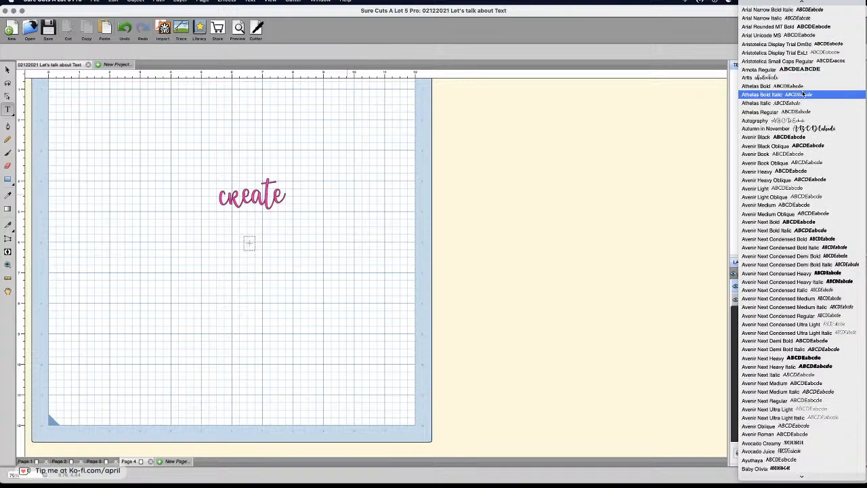
scroll(796, 308, "up", 10)
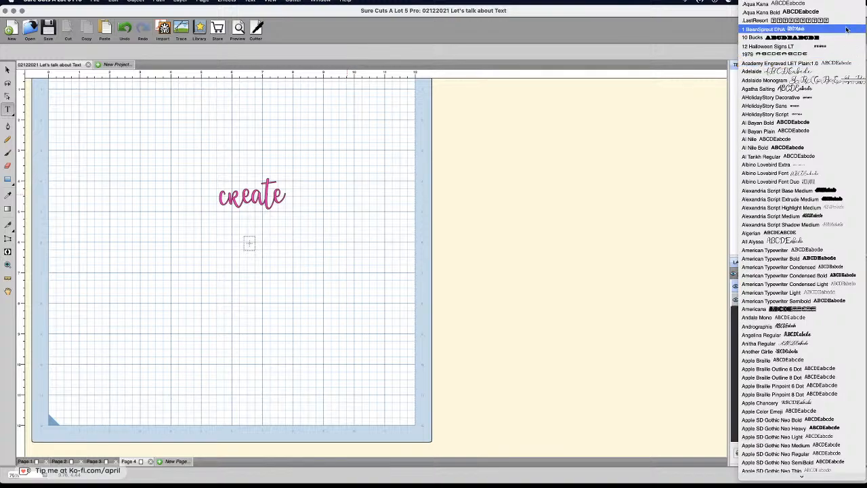
left_click(845, 29)
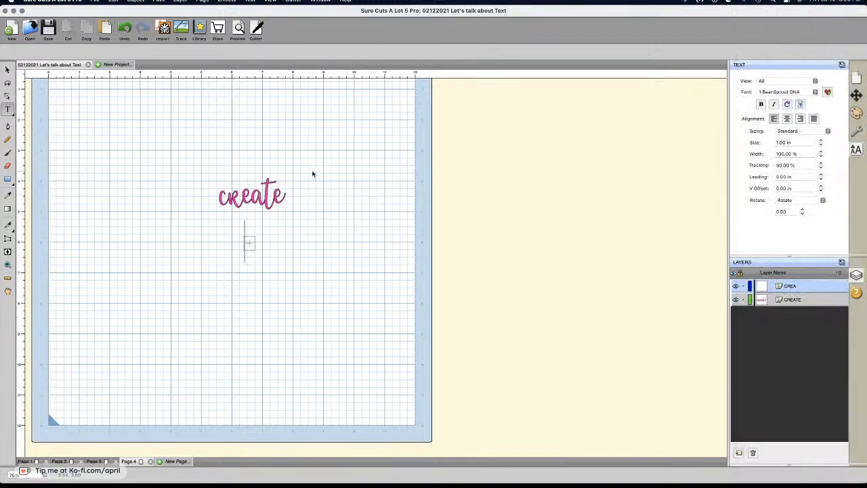
Step: Enter "CREATE" as the second text object's wording and finish editing it
type("TIV")
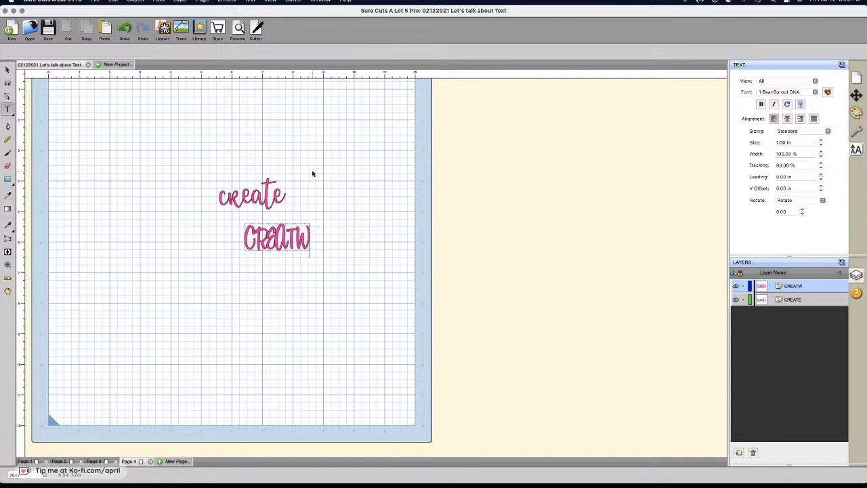
key("BackSpace")
key("BackSpace")
type("E")
key("Escape")
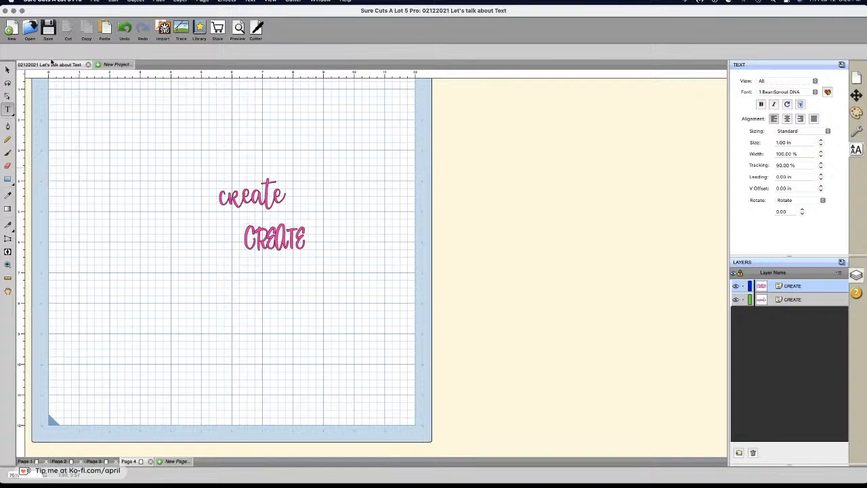
Step: Delete the script-style "create" text above the uppercase CREATE
left_click(7, 70)
left_click_drag(128, 136, 340, 220)
key("Delete")
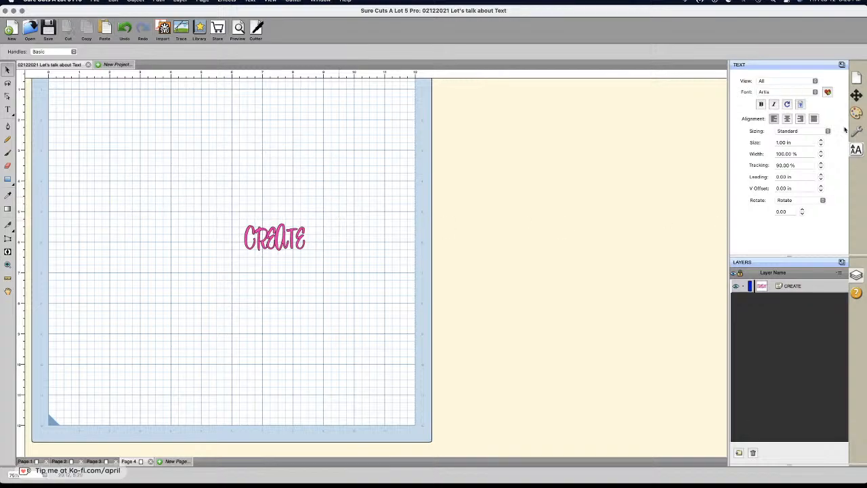
Step: Enlarge the CREATE text proportionally to about 6.86 in wide by 3.07 in high and shift it toward the mat's center
left_click(796, 132)
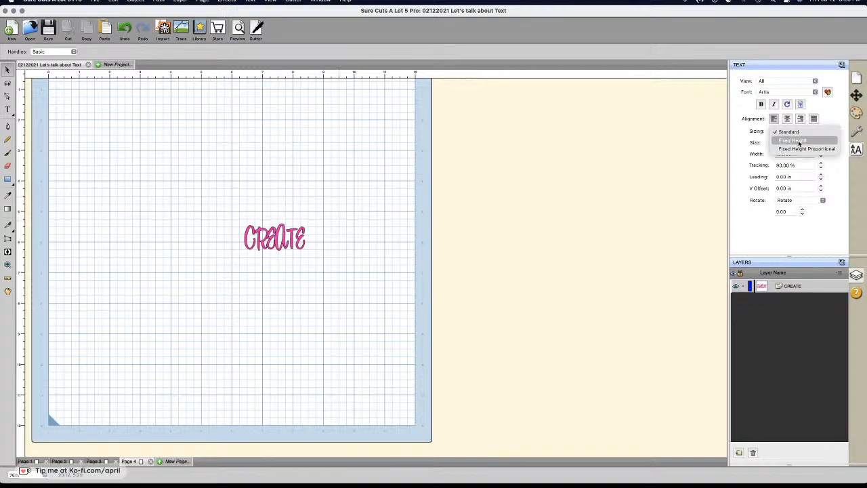
left_click(275, 250)
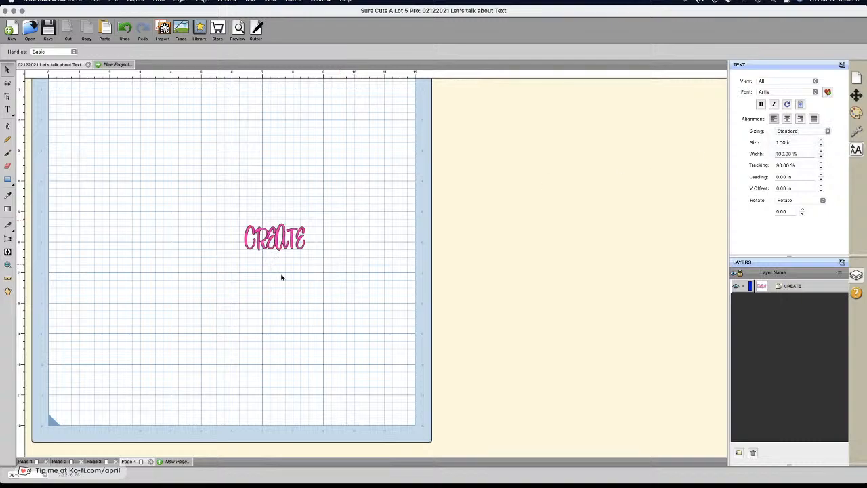
left_click_drag(160, 165, 364, 284)
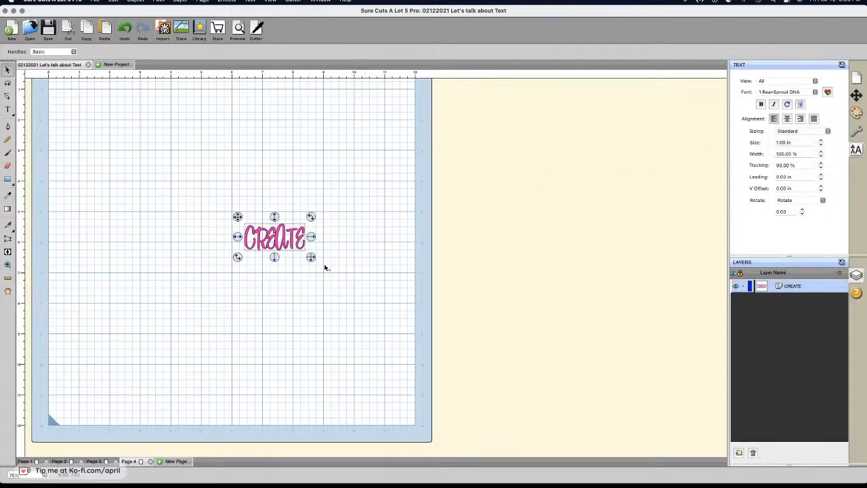
left_click_drag(310, 257, 382, 298)
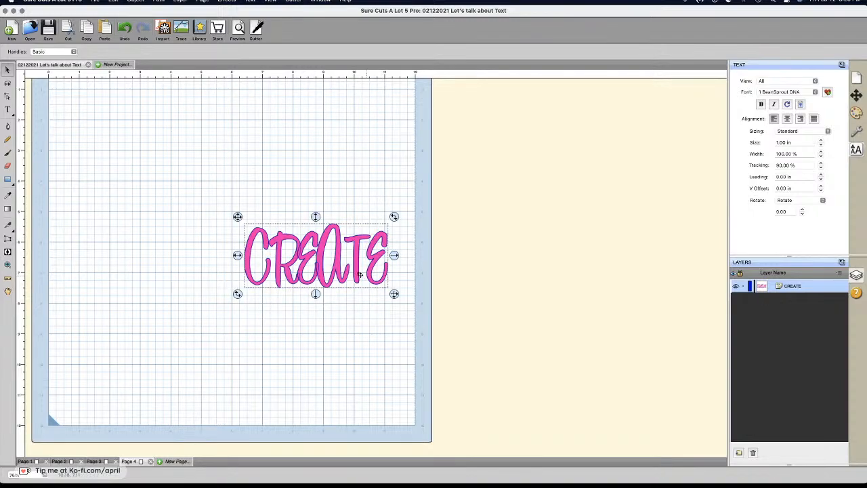
left_click_drag(353, 270, 264, 225)
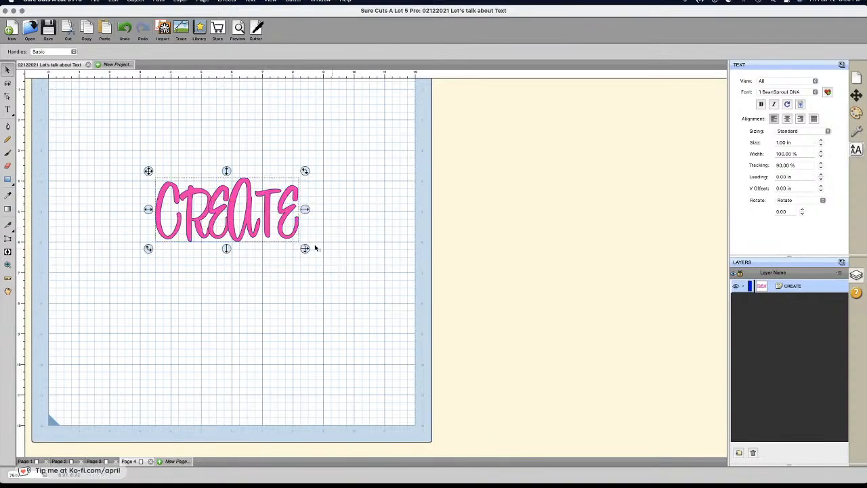
left_click_drag(306, 249, 371, 277)
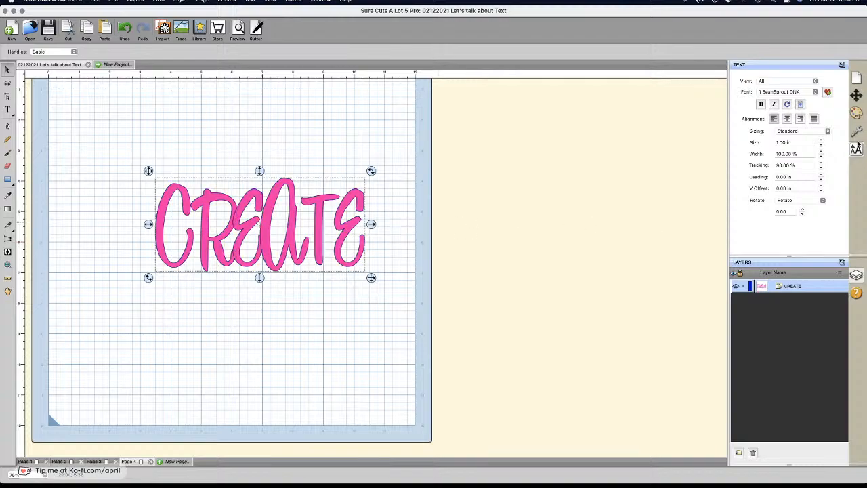
left_click(790, 132)
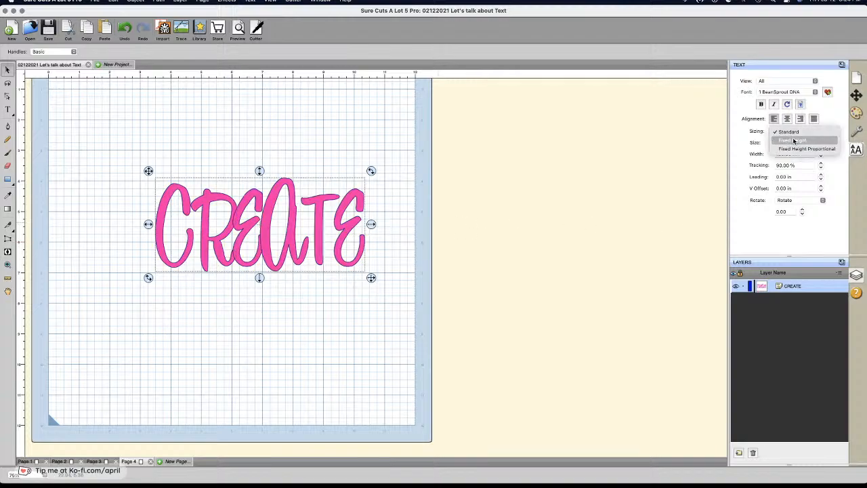
left_click(408, 260)
Step: Cut the CREATE text, paste it back onto the mat, and paste a second copy aligned directly below it
right_click(342, 240)
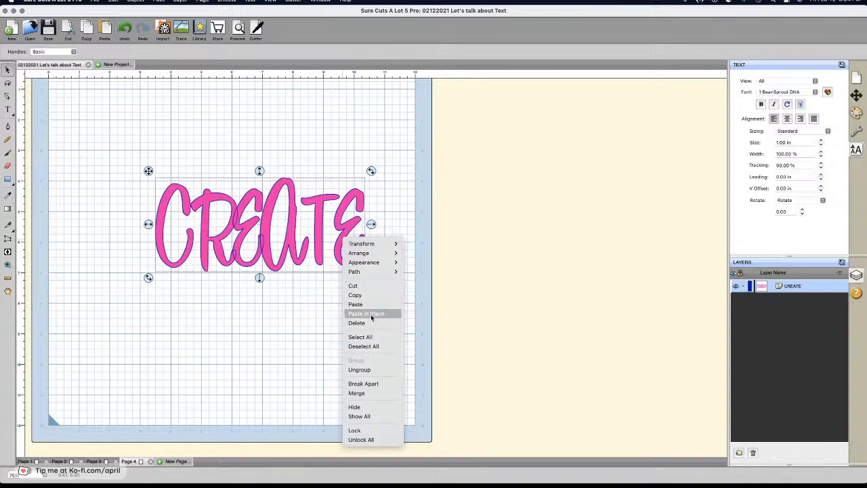
left_click(359, 286)
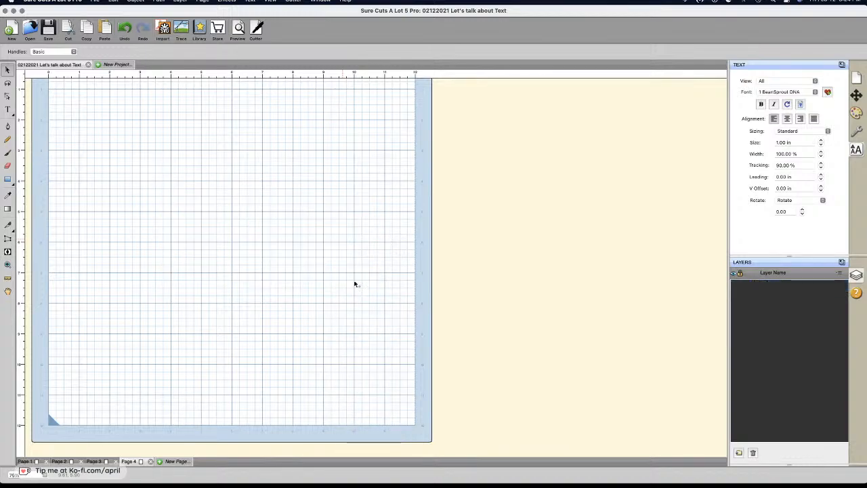
right_click(278, 232)
left_click(304, 260)
right_click(181, 356)
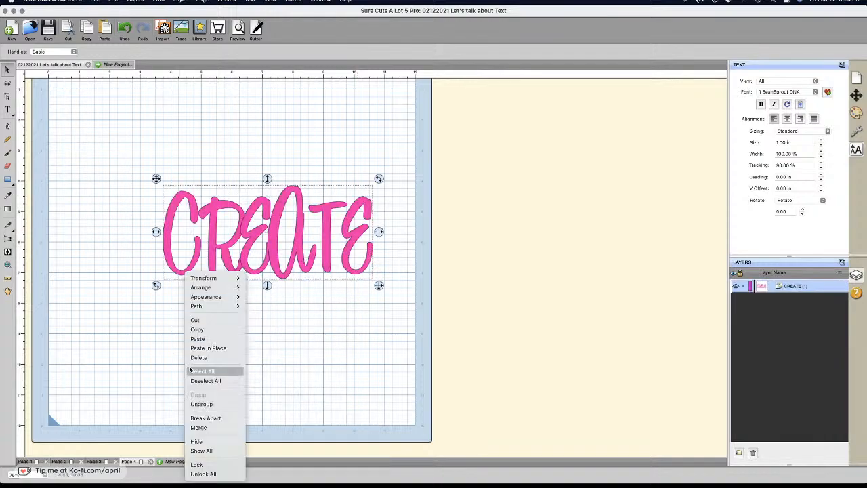
left_click(204, 339)
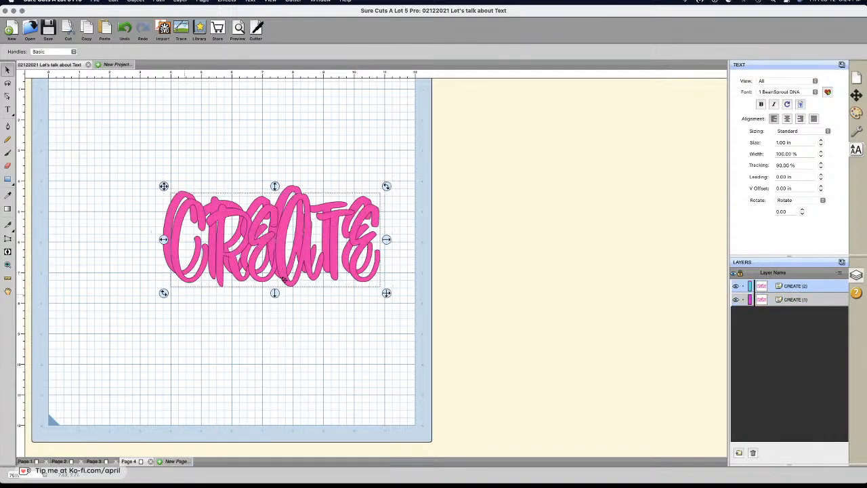
left_click_drag(325, 215, 317, 306)
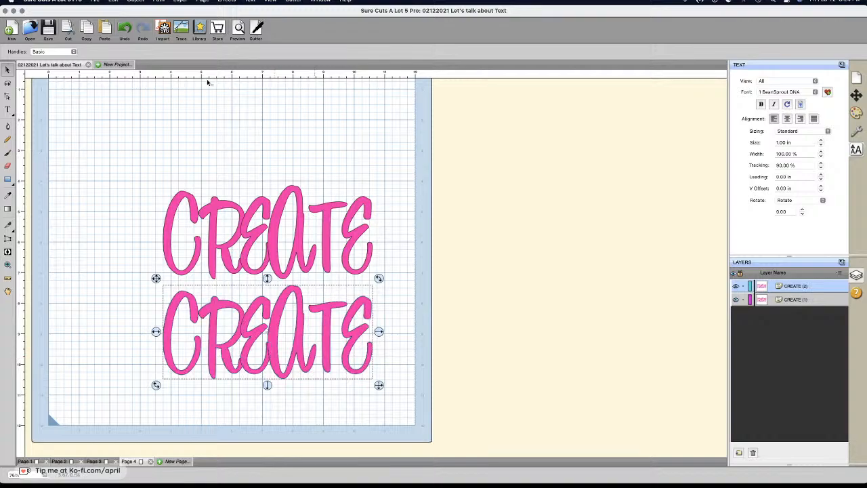
Step: Paste a third copy of CREATE and place it above the other two
right_click(192, 110)
left_click(212, 176)
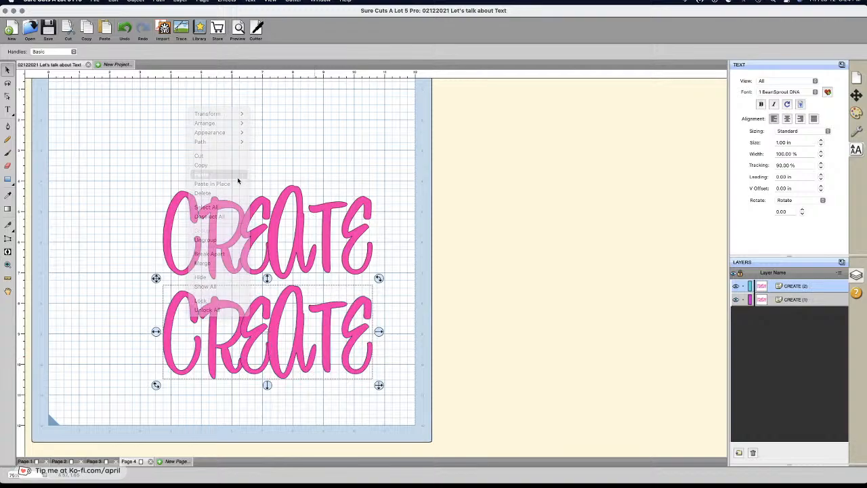
left_click_drag(255, 223, 260, 117)
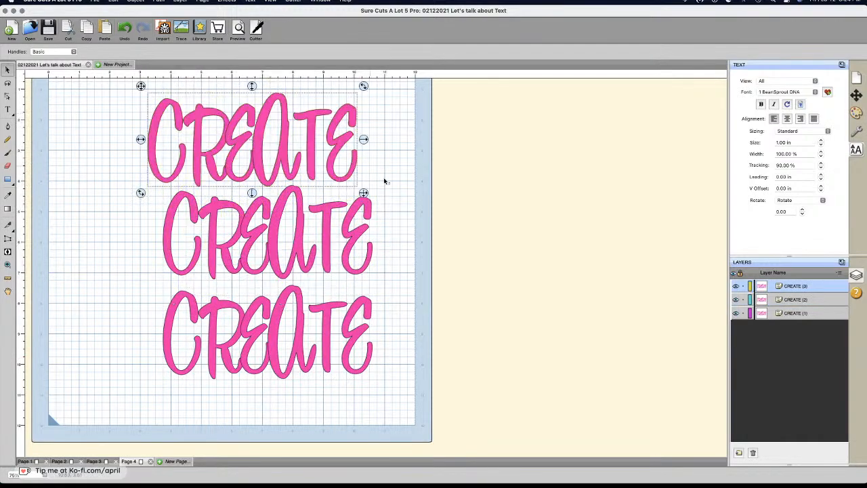
Step: Set the middle CREATE's sizing to Fixed Height and move the upper copy up and to the left, clear of it
left_click(258, 209)
left_click(328, 243)
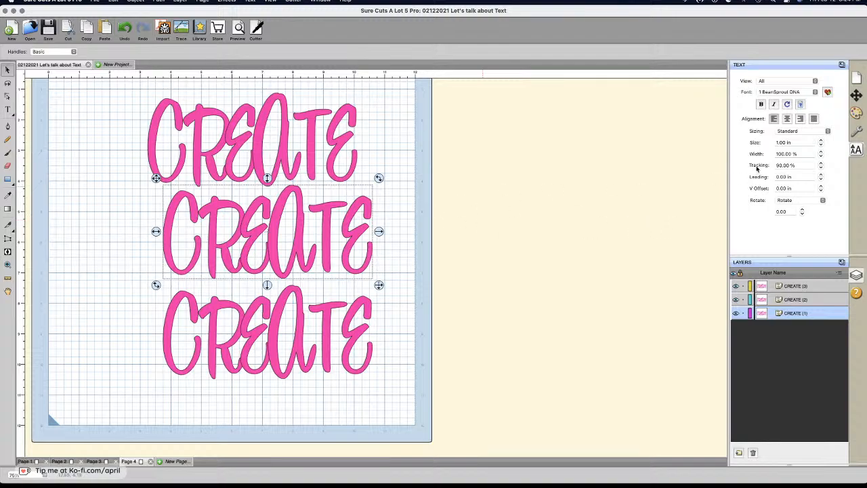
left_click(799, 132)
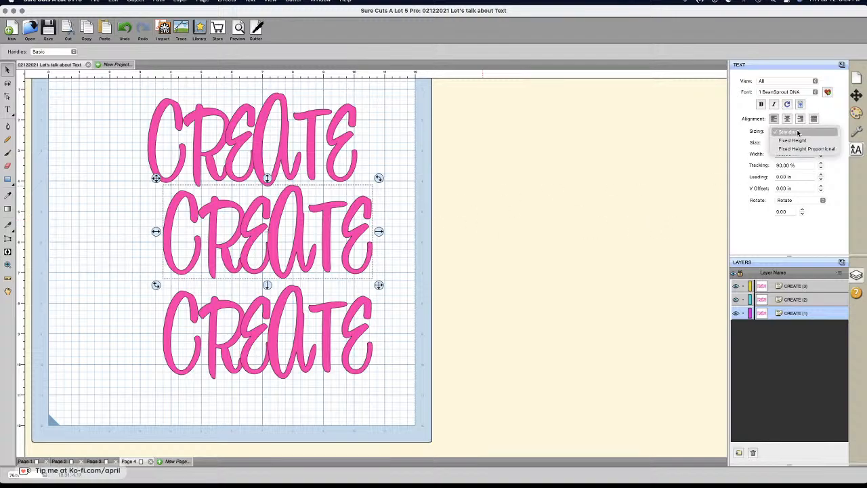
left_click(801, 144)
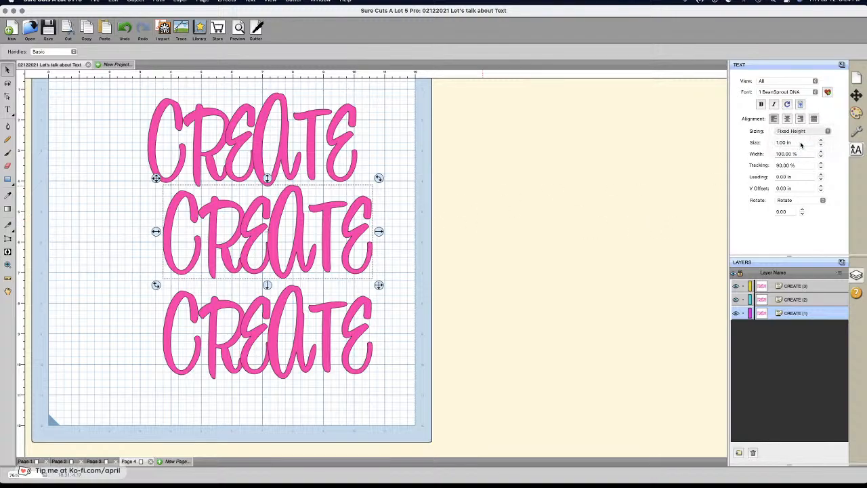
left_click_drag(313, 159, 291, 133)
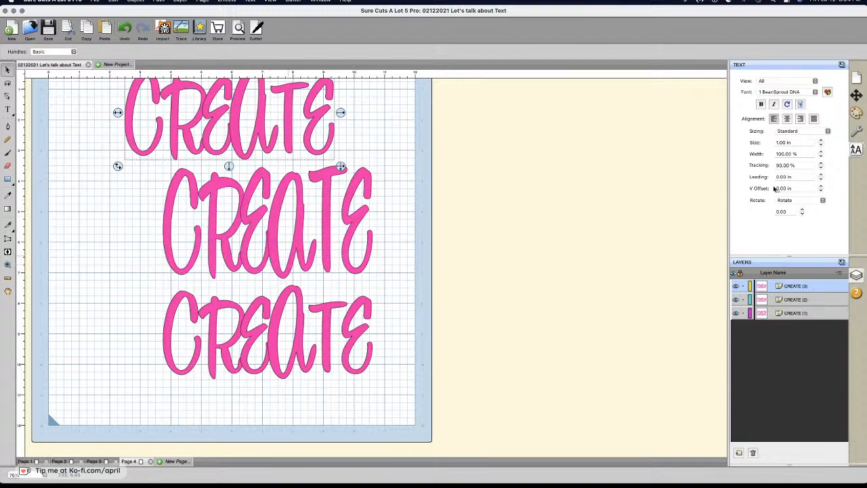
left_click_drag(127, 195, 376, 237)
right_click(355, 238)
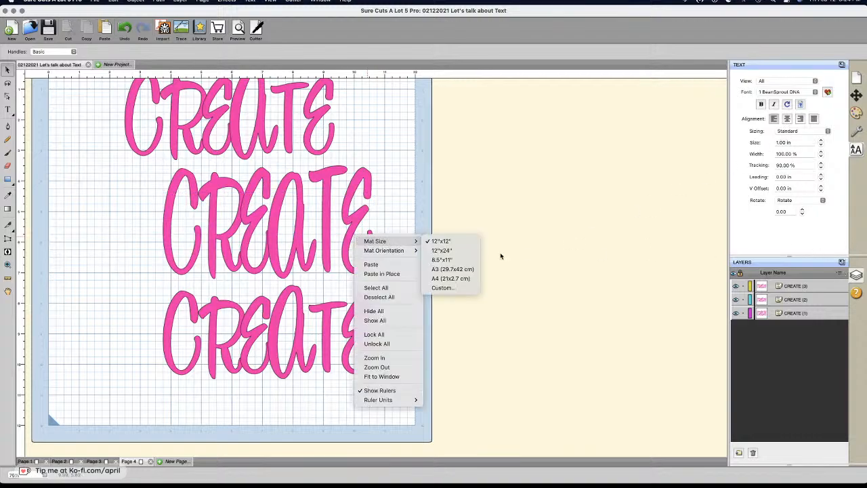
left_click(103, 167)
left_click(857, 132)
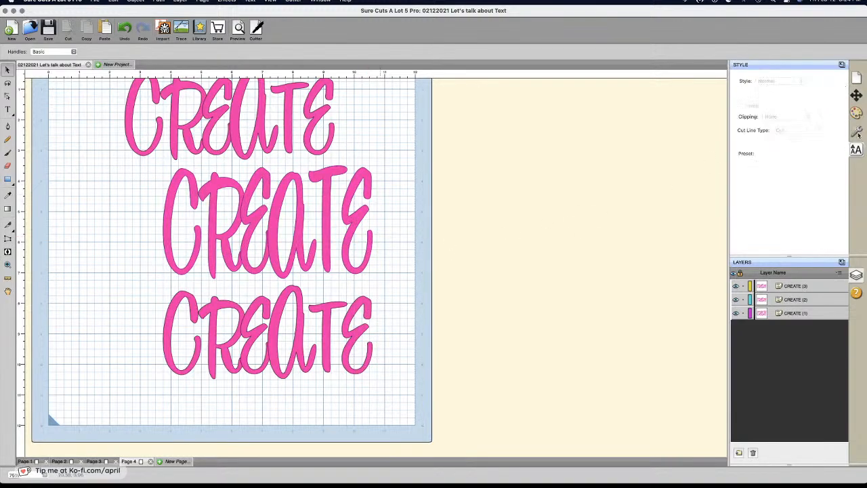
left_click(857, 113)
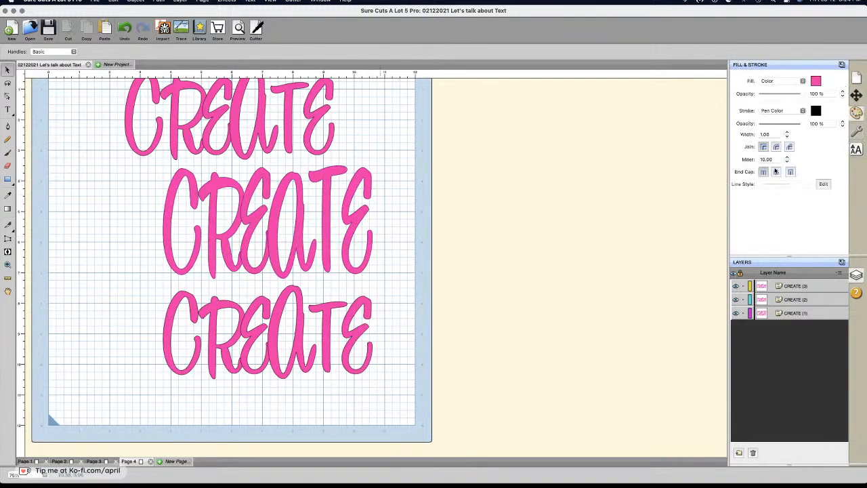
left_click(857, 96)
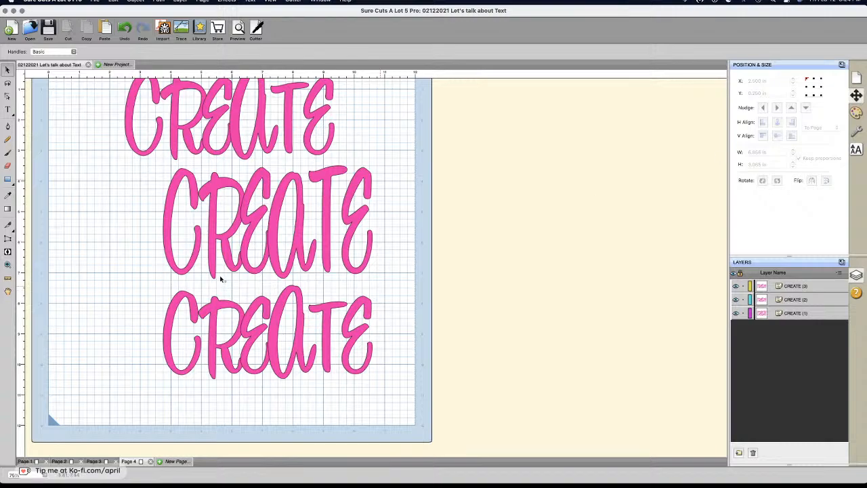
Step: Set the lowest CREATE's sizing to Fixed Height Proportional and move it down and left so it fits on the mat
left_click(261, 331)
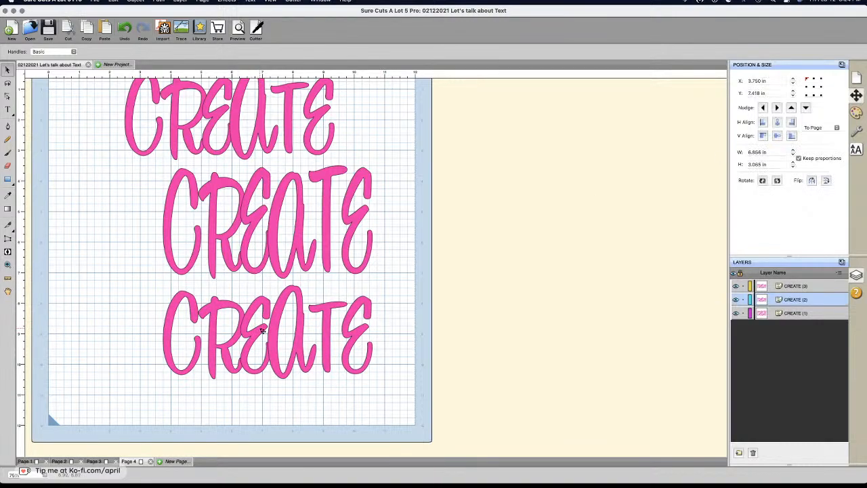
left_click(856, 149)
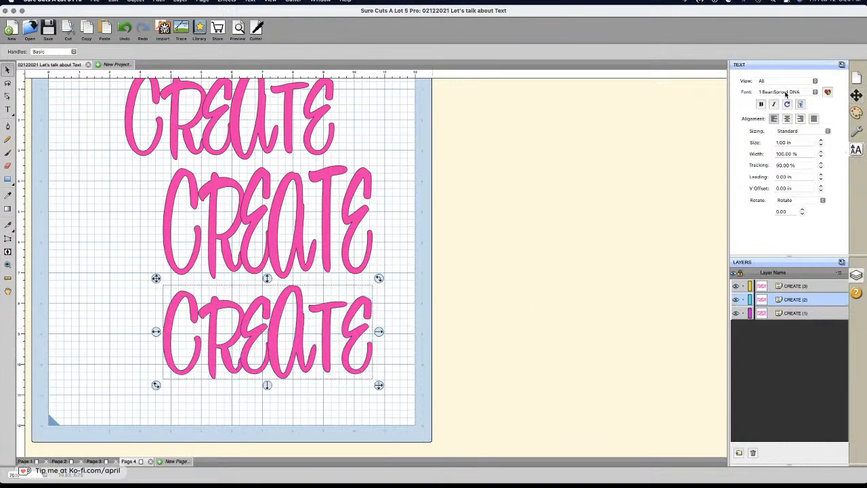
left_click(801, 130)
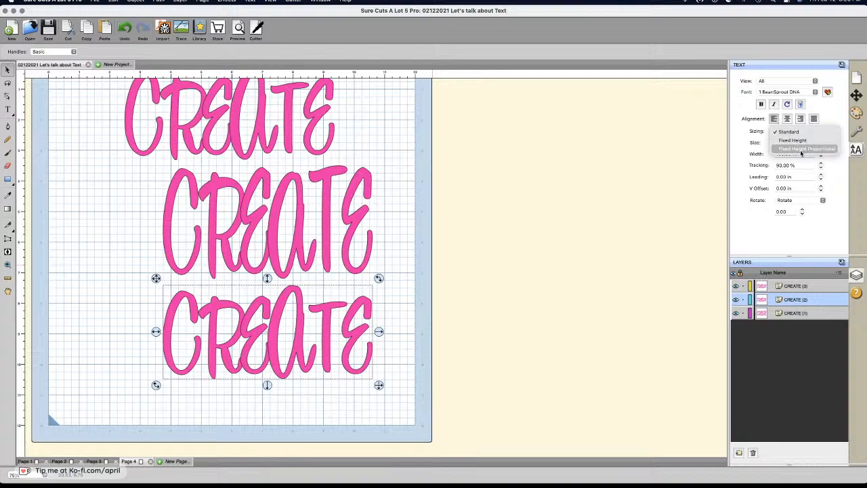
left_click(802, 149)
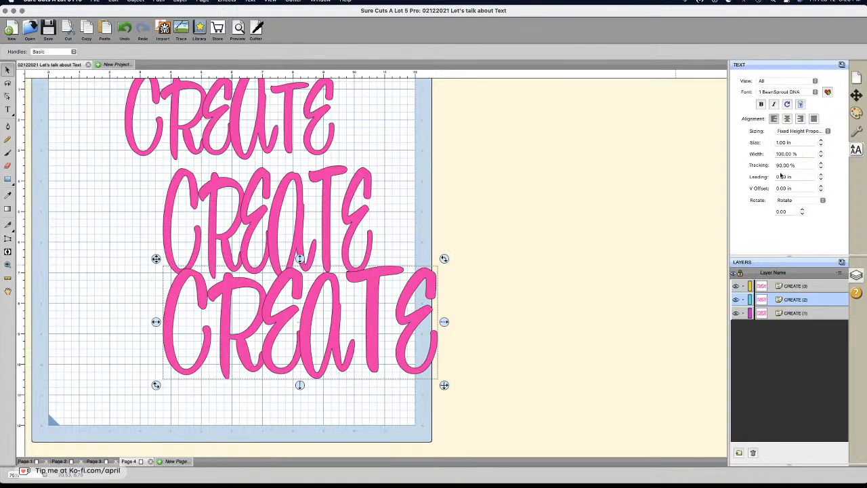
left_click_drag(374, 333, 277, 366)
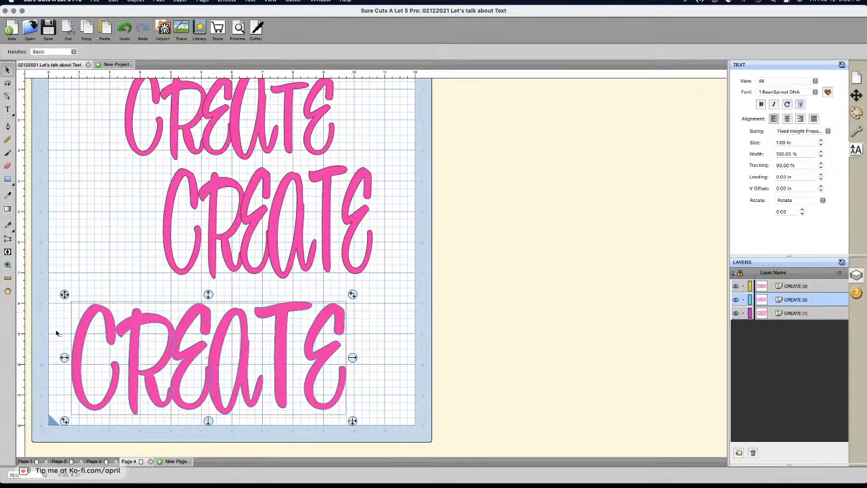
Step: Ungroup the lowest CREATE into separate letters and select them all
right_click(198, 335)
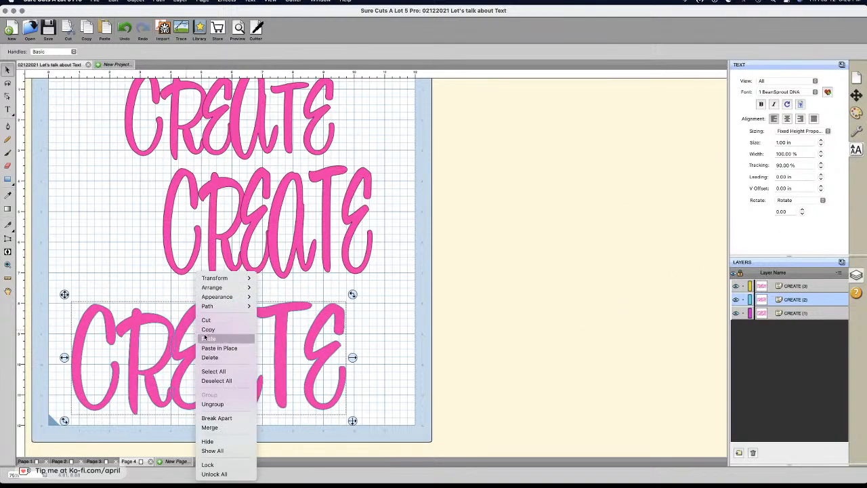
left_click(225, 405)
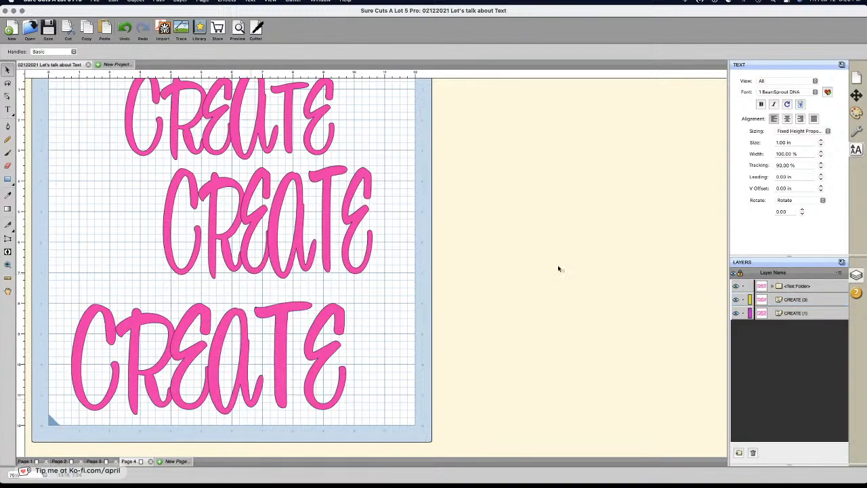
left_click_drag(43, 281, 406, 428)
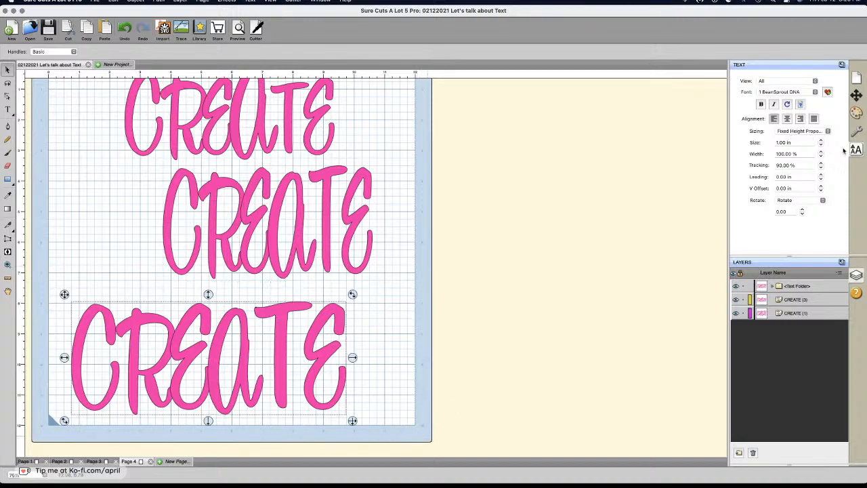
Step: Try to align the lowest CREATE's letters to the vertical middle, relative to the page
left_click(856, 113)
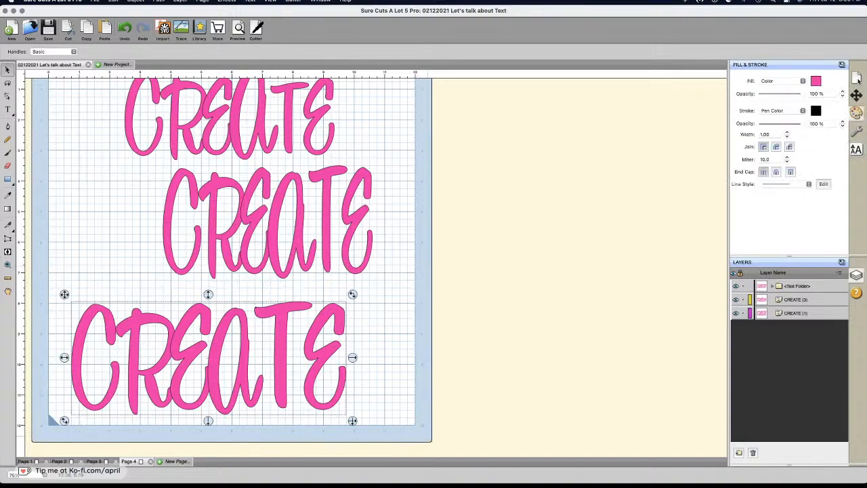
left_click(856, 149)
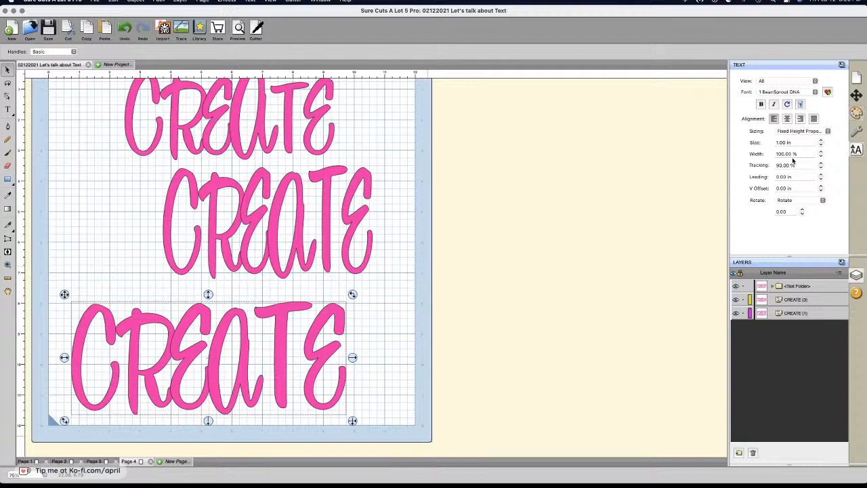
left_click(857, 113)
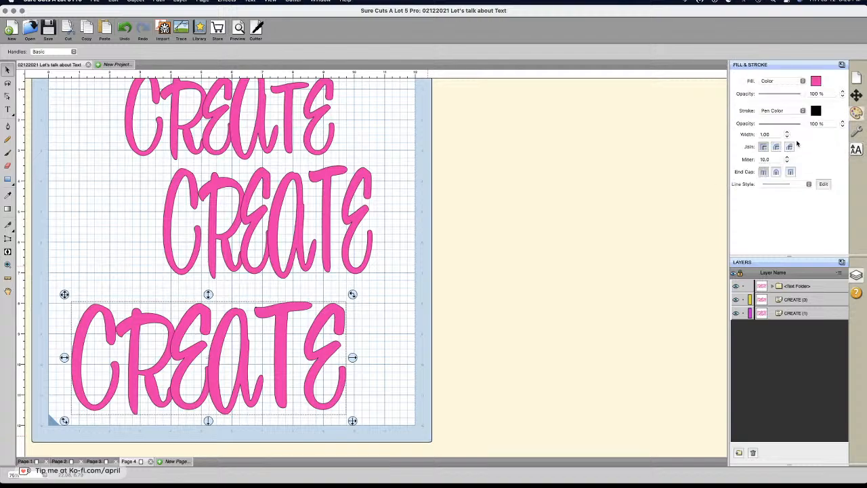
left_click(856, 95)
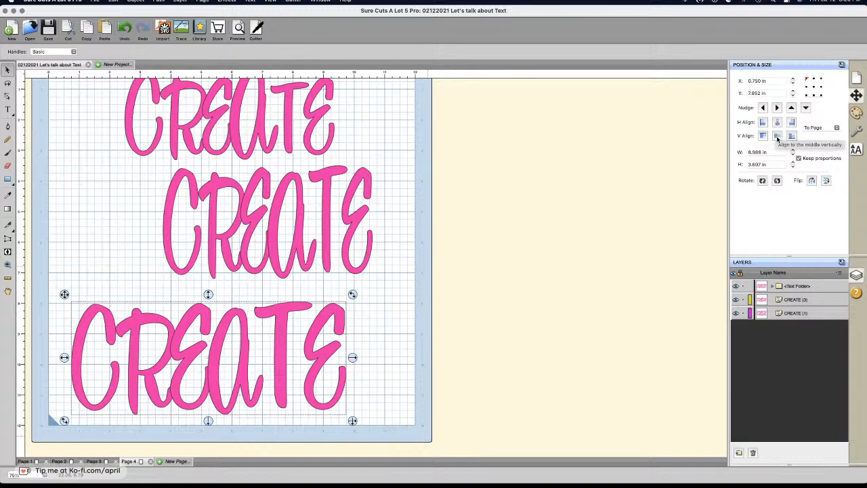
left_click(776, 136)
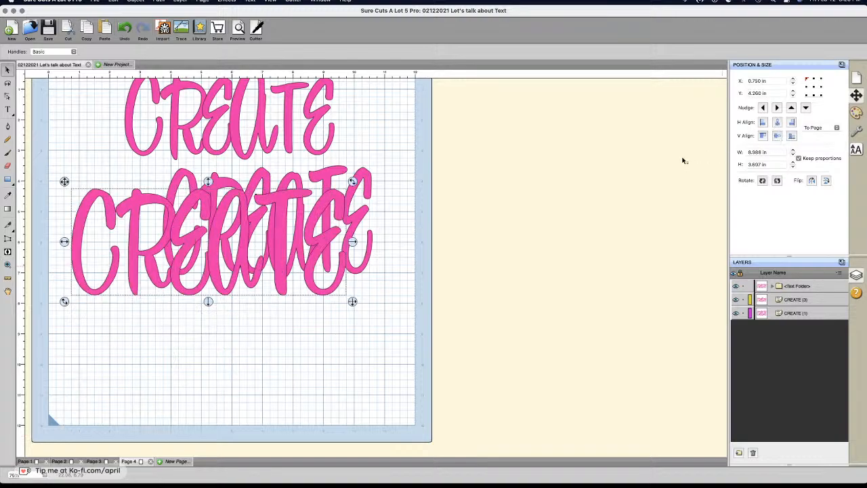
Step: Align the lowest CREATE's letters vertically relative to the selection and move the word to X 1.000 in, Y 7.972 in
left_click(818, 129)
left_click(817, 137)
left_click(291, 361)
left_click_drag(291, 361, 328, 360)
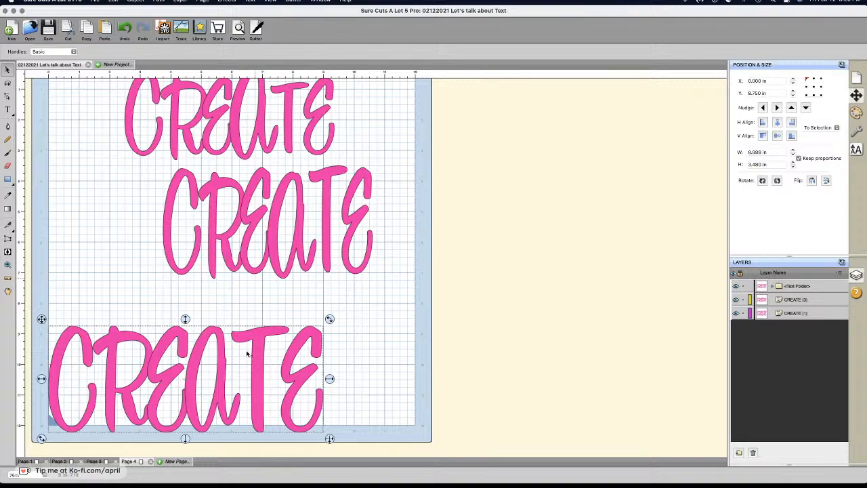
left_click_drag(275, 386, 305, 362)
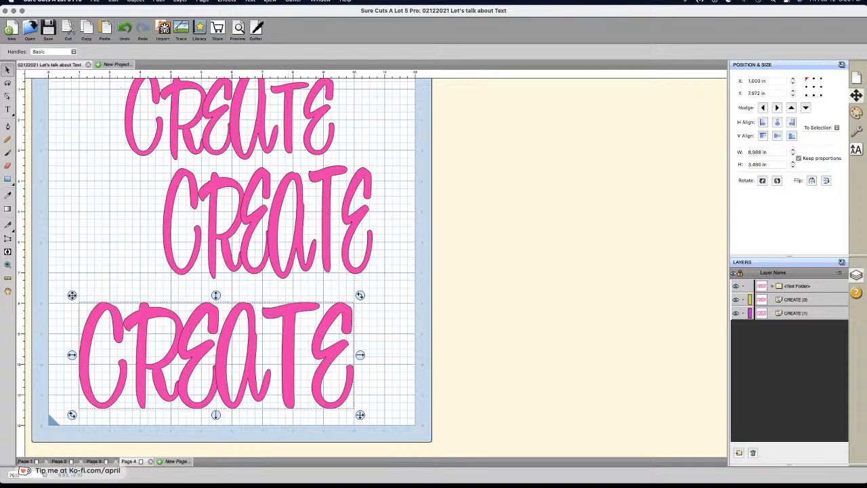
left_click(250, 2)
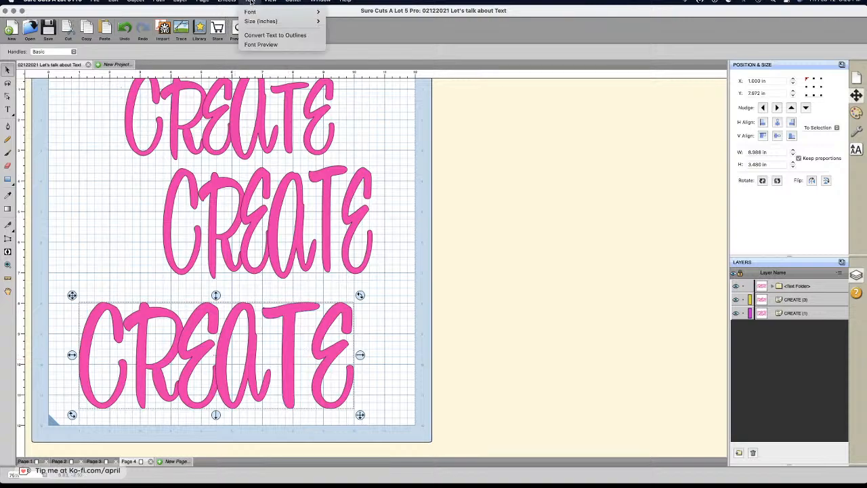
left_click(227, 2)
left_click(227, 2)
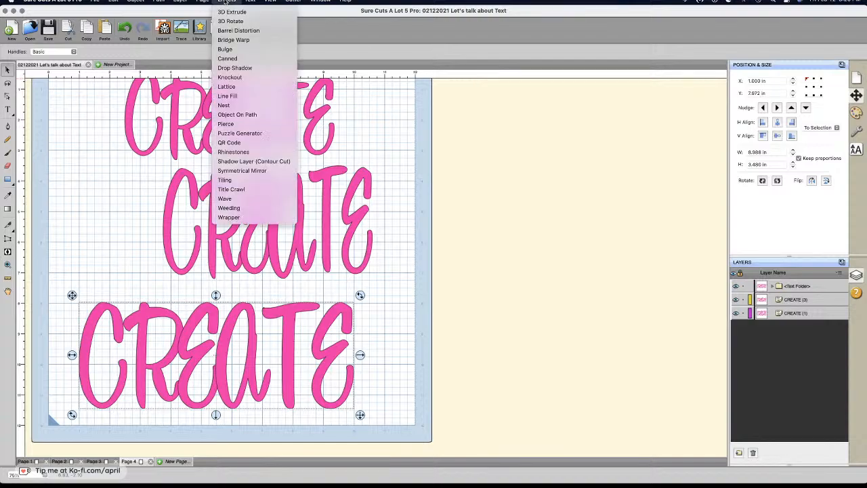
left_click(75, 219)
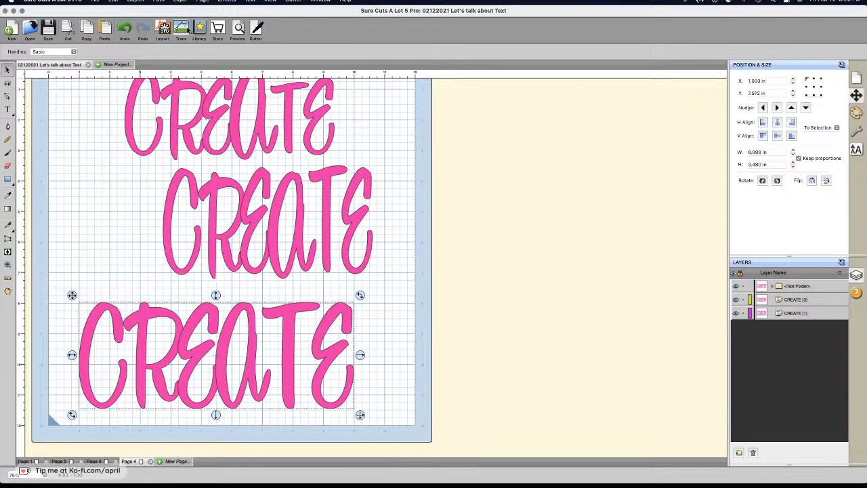
left_click(181, 27)
left_click(341, 126)
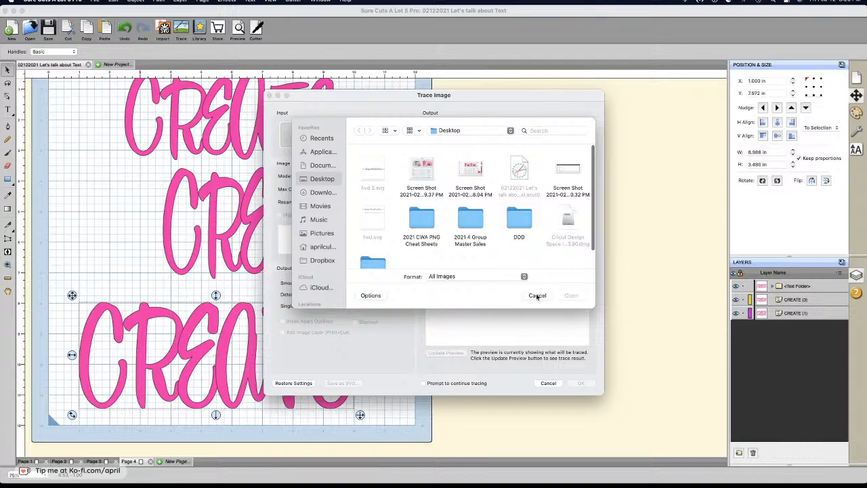
left_click(537, 295)
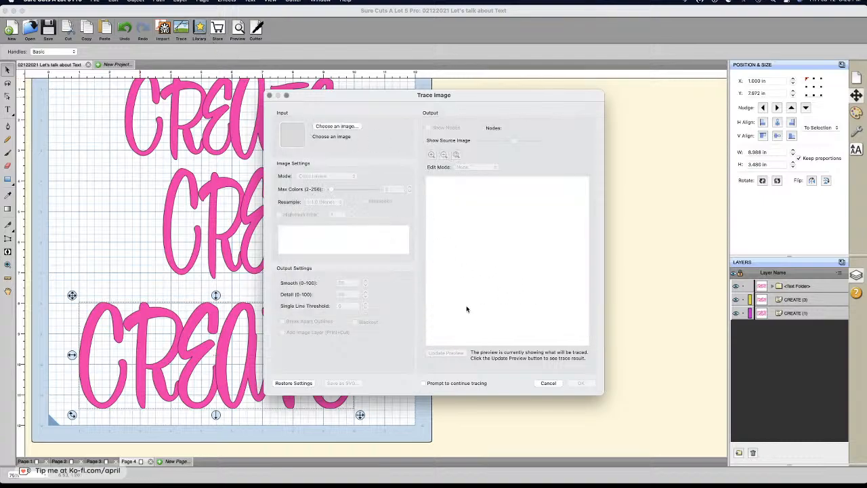
left_click(548, 383)
Step: Add a solid red heart from the library's Basic Shapes and place it over the centre of the middle CREATE
left_click(198, 29)
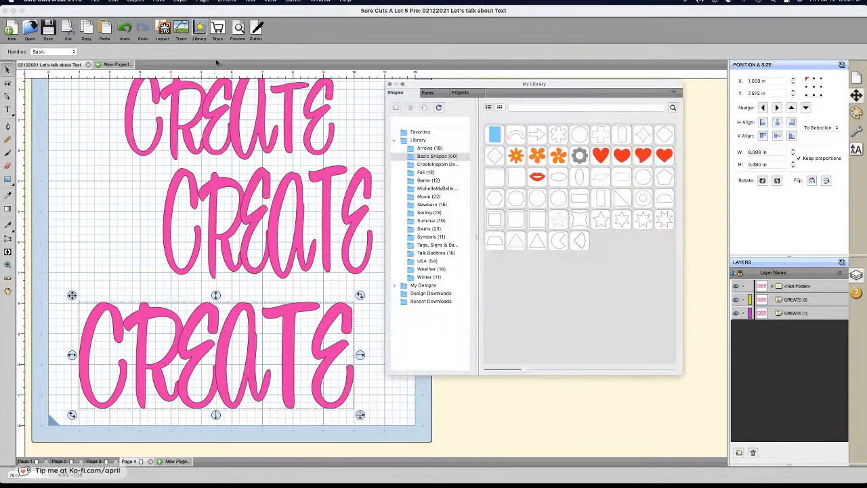
left_click(602, 160)
left_click_drag(602, 160, 229, 248)
left_click_drag(194, 214, 284, 229)
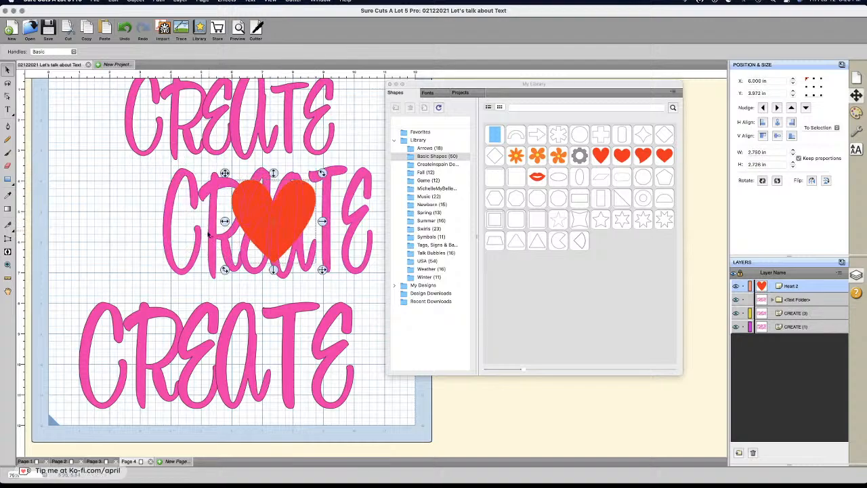
Step: Change the middle CREATE's fill to black and close the shape library
left_click(213, 235, "shift")
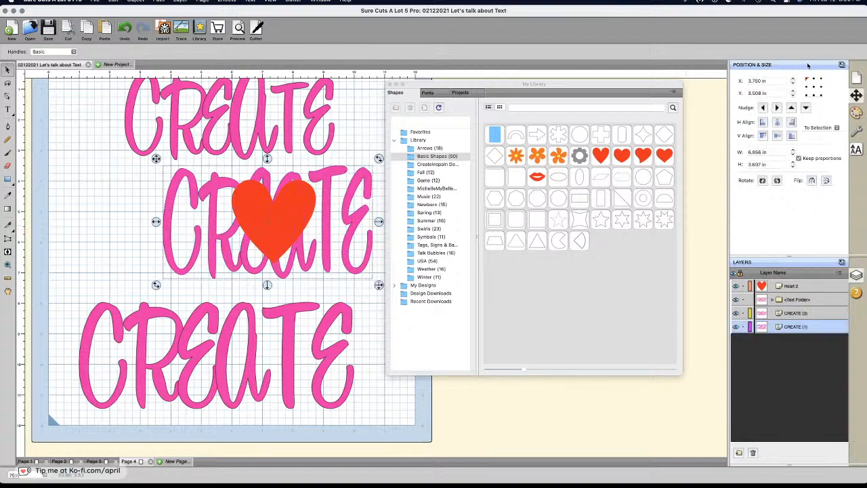
left_click(857, 113)
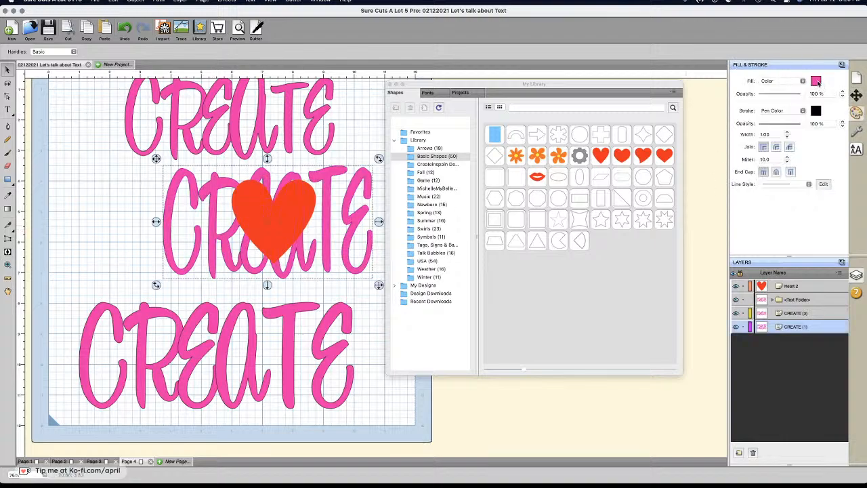
left_click(817, 82)
left_click(448, 195)
left_click(528, 318)
left_click(287, 227)
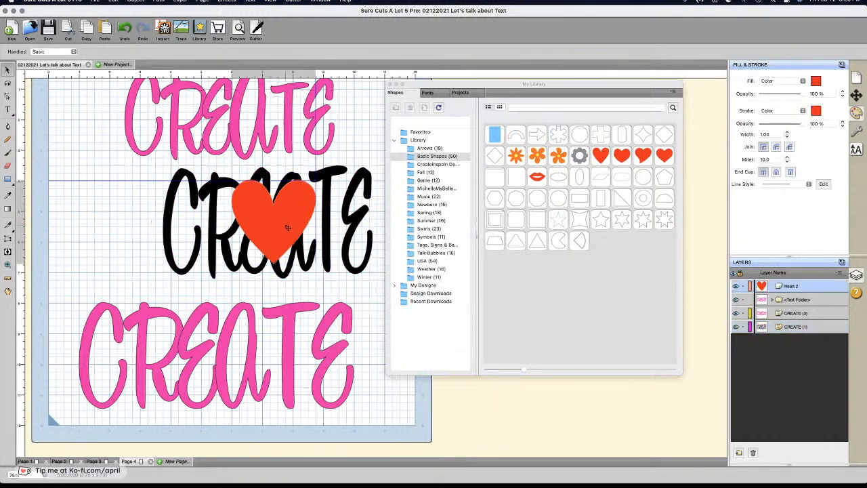
left_click_drag(106, 172, 385, 264)
left_click(392, 85)
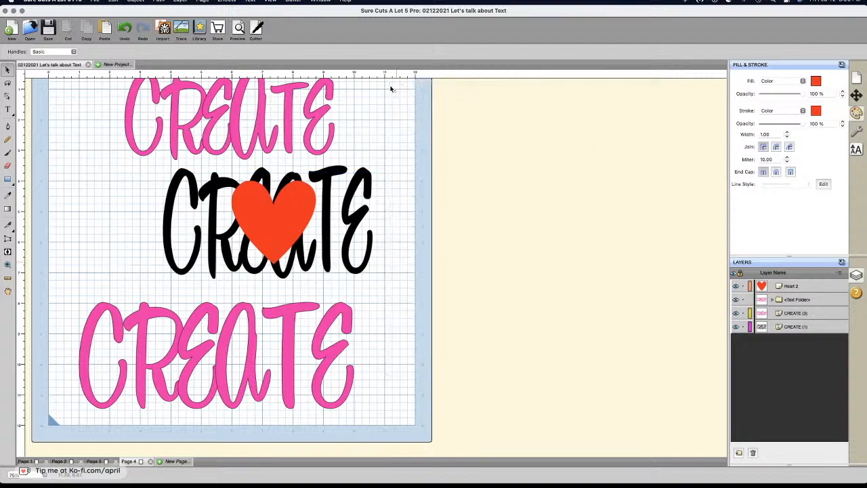
Step: Try the Knockout effect on the heart and the middle CREATE, previewing gaps of 0.00 in and 0.15 in
left_click_drag(120, 158, 426, 291)
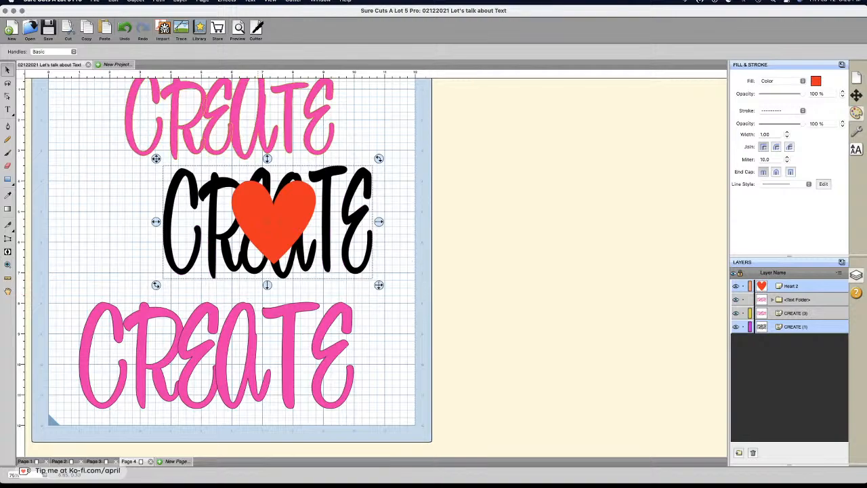
left_click(227, 2)
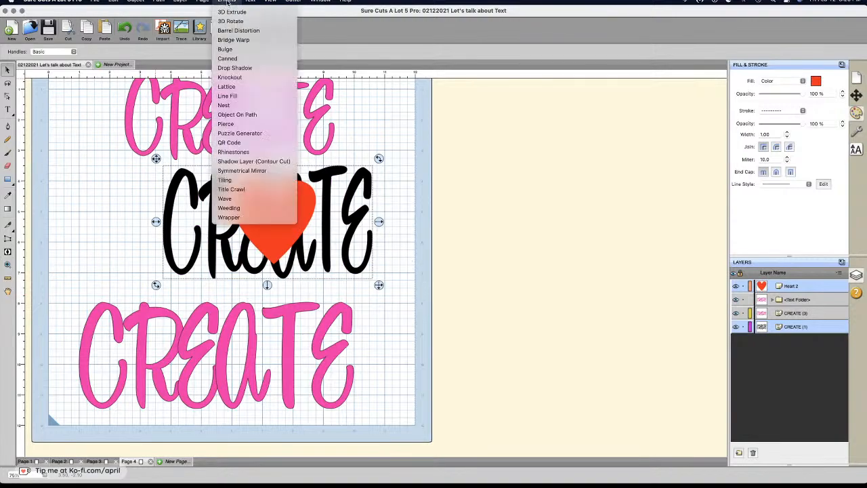
left_click(238, 79)
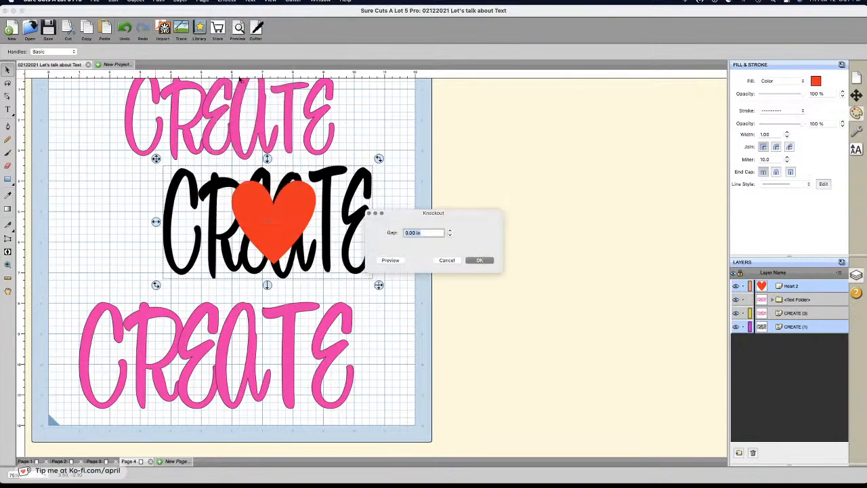
left_click(391, 261)
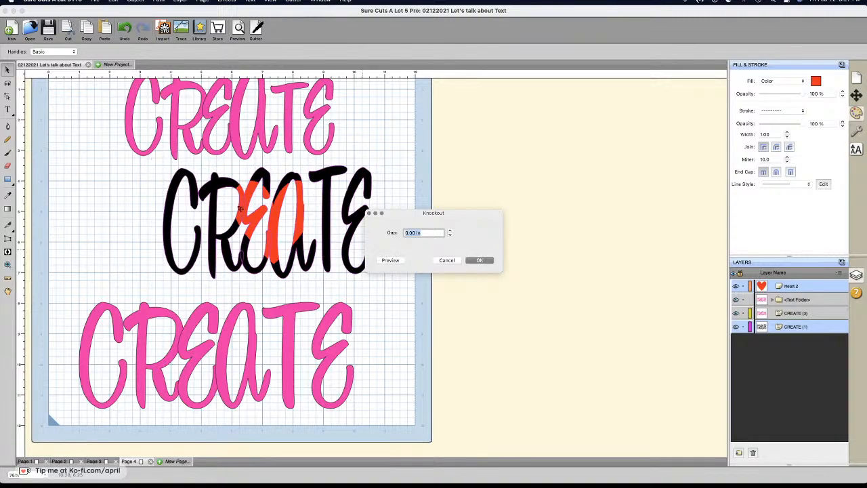
left_click(450, 231)
left_click(450, 231)
left_click(393, 260)
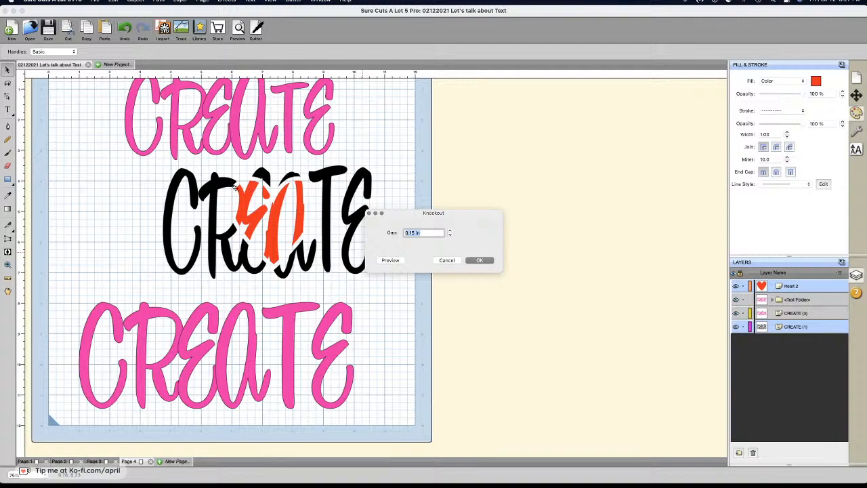
left_click(446, 260)
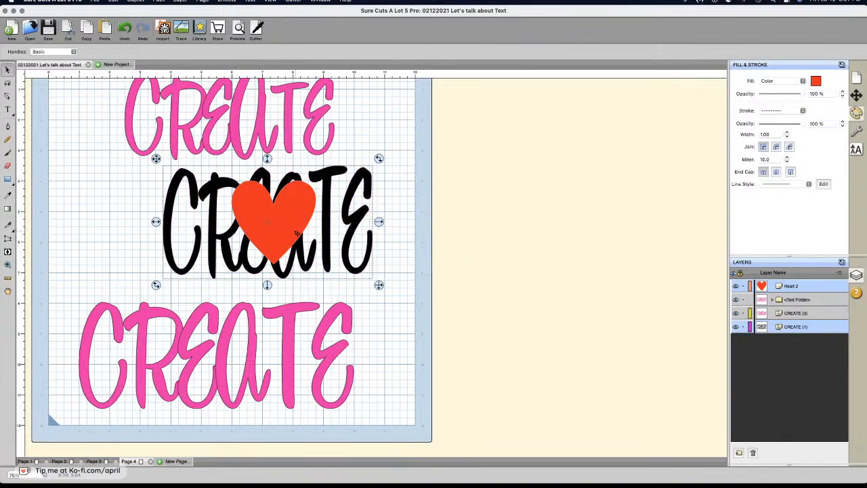
Step: Shift the heart and black CREATE slightly up and left, and enlarge the heart to cover most of the word
left_click_drag(294, 230, 258, 210)
left_click(283, 225)
left_click_drag(289, 252, 346, 298)
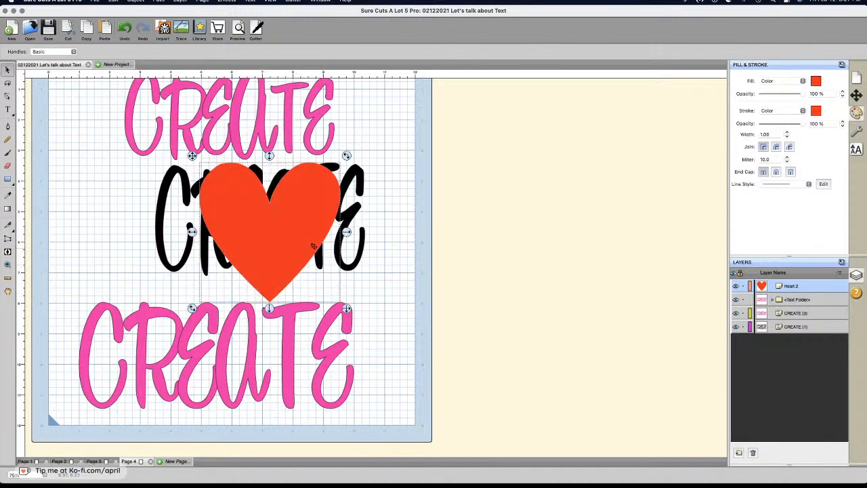
Step: Apply the Knockout effect to the enlarged heart and black CREATE with a 0.40 in gap
left_click_drag(93, 149, 446, 314)
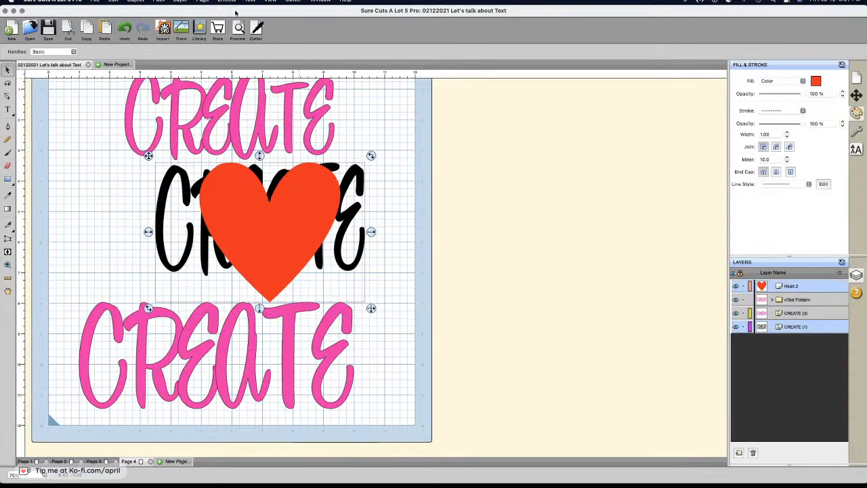
left_click(226, 2)
left_click(231, 78)
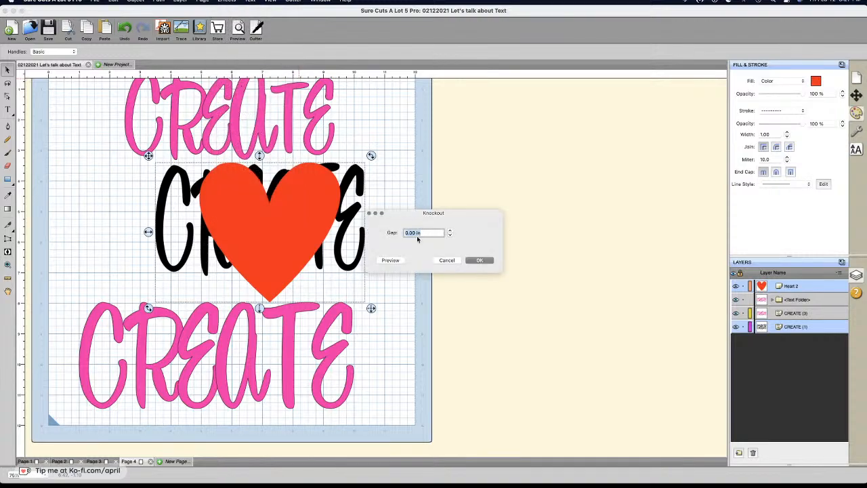
left_click(399, 262)
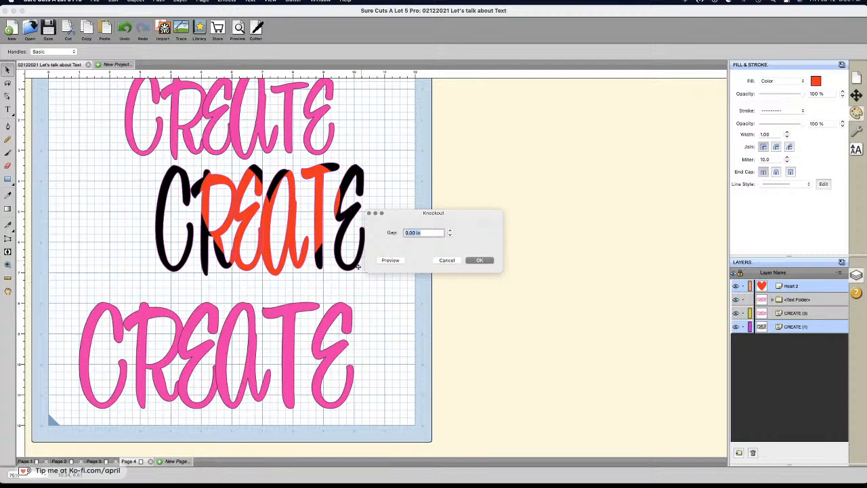
left_click(450, 231)
left_click(381, 261)
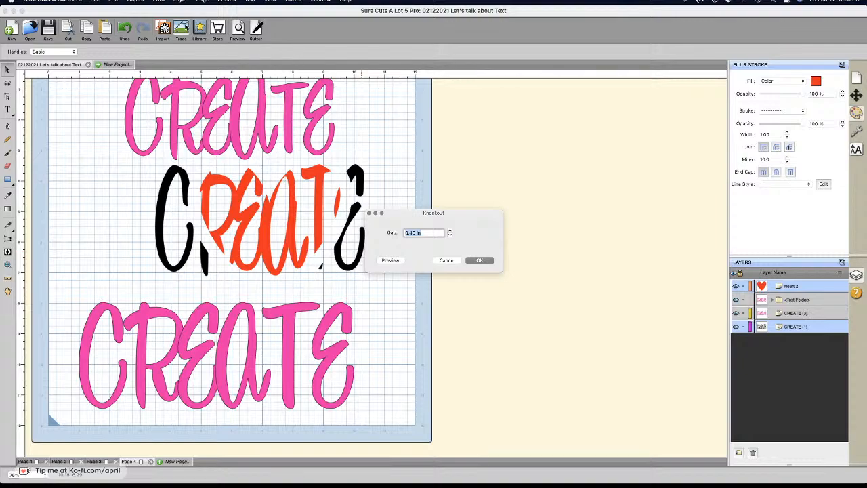
left_click(481, 260)
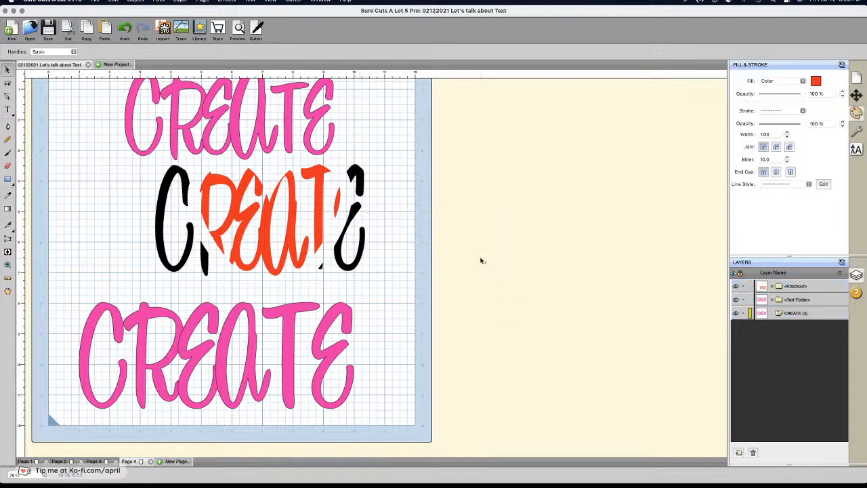
left_click(179, 30)
left_click(332, 126)
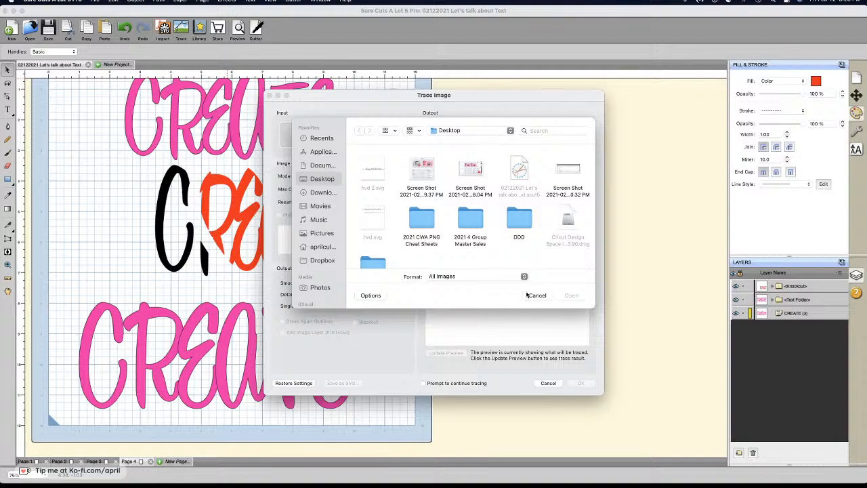
left_click(535, 296)
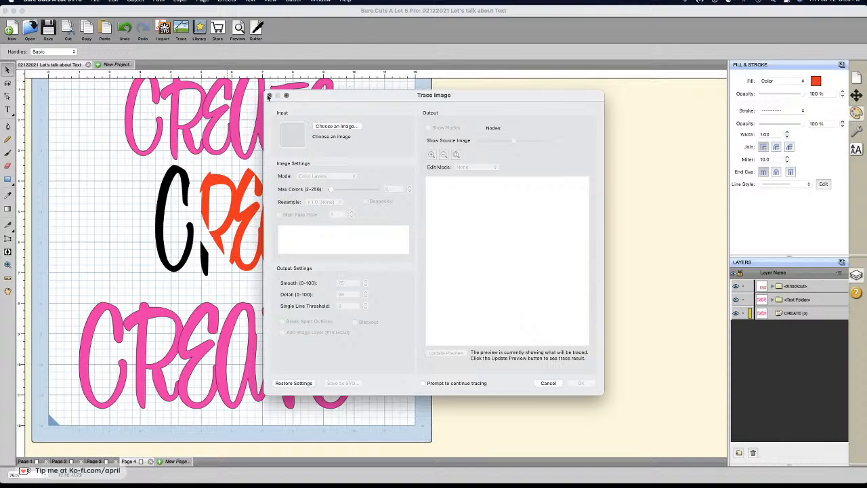
left_click(268, 96)
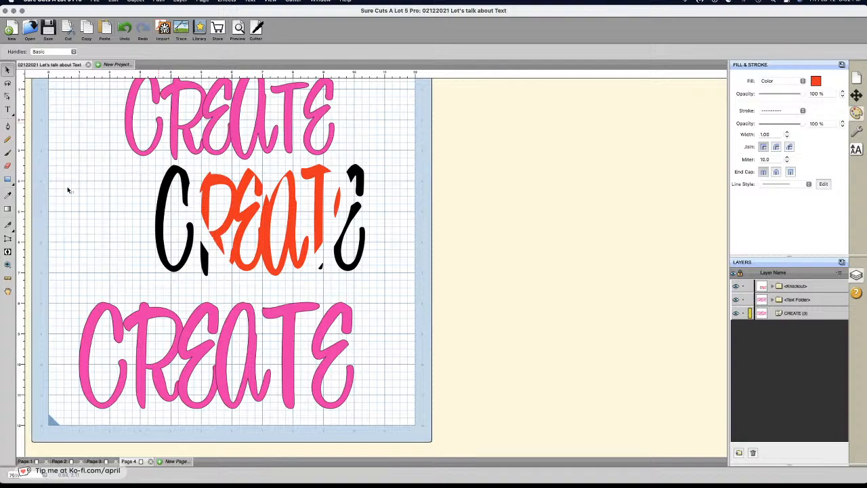
key("super+Tab")
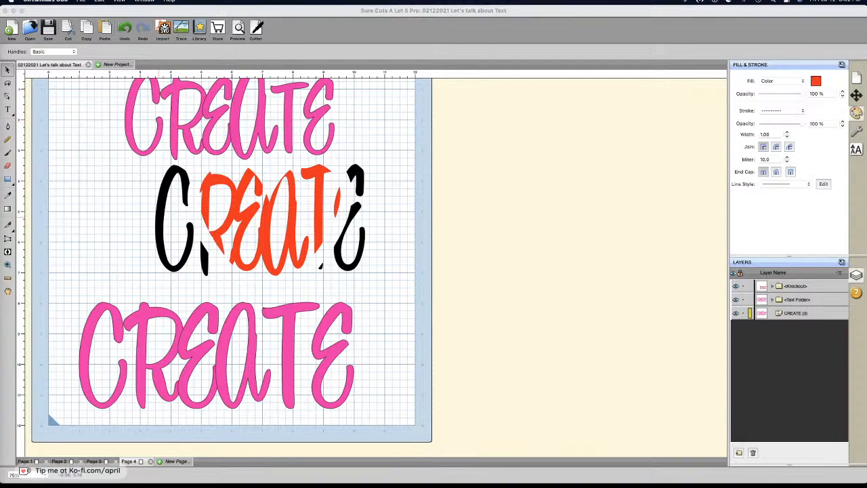